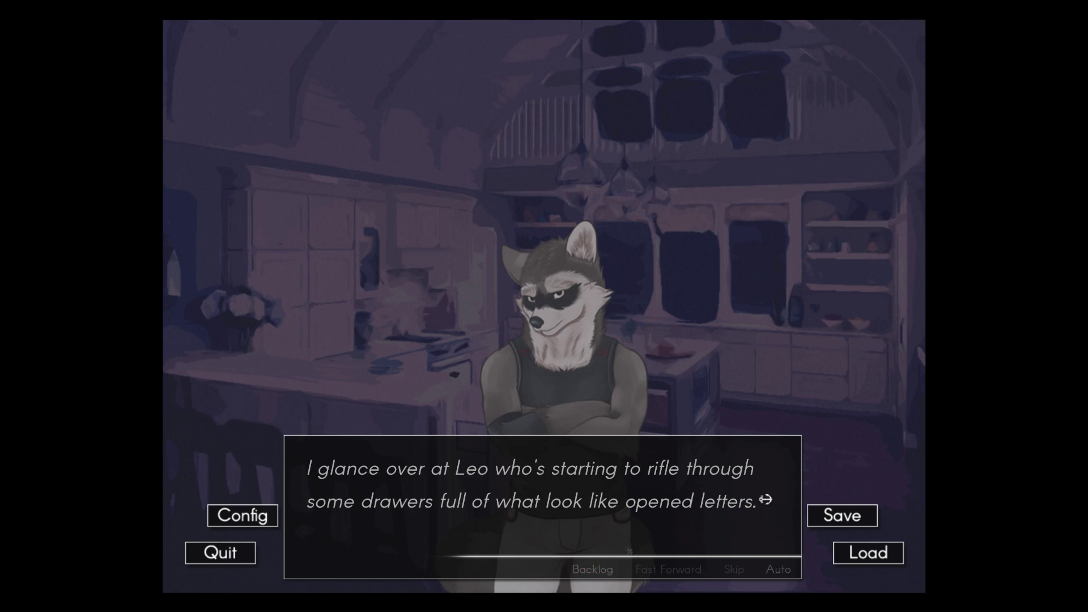
Step: Read Kudzu asking what's up through Chase proposing they search separately
left_click(650, 499)
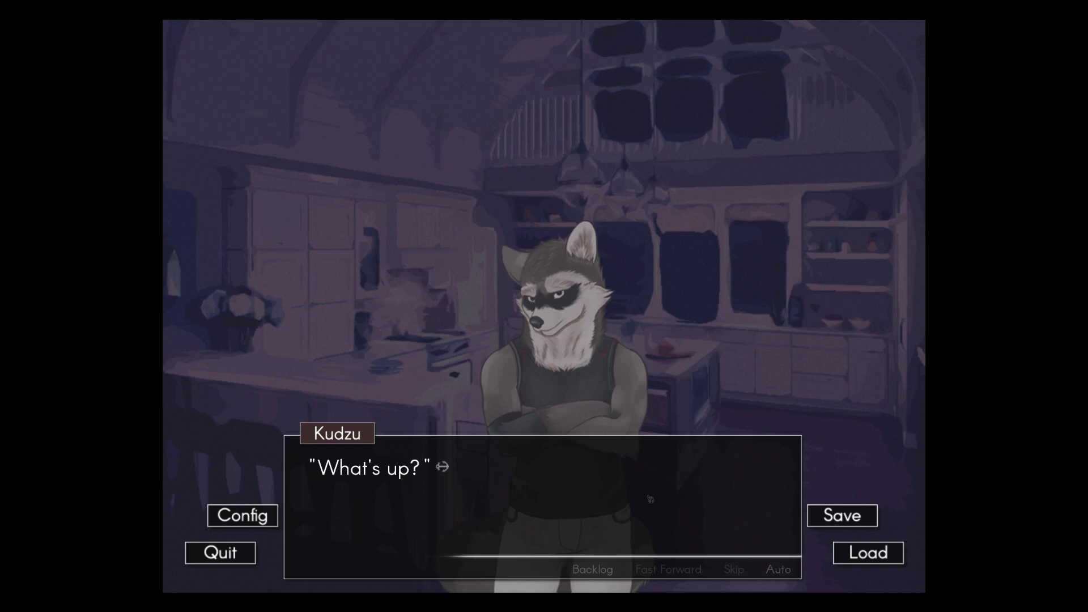
left_click(649, 499)
left_click(649, 499)
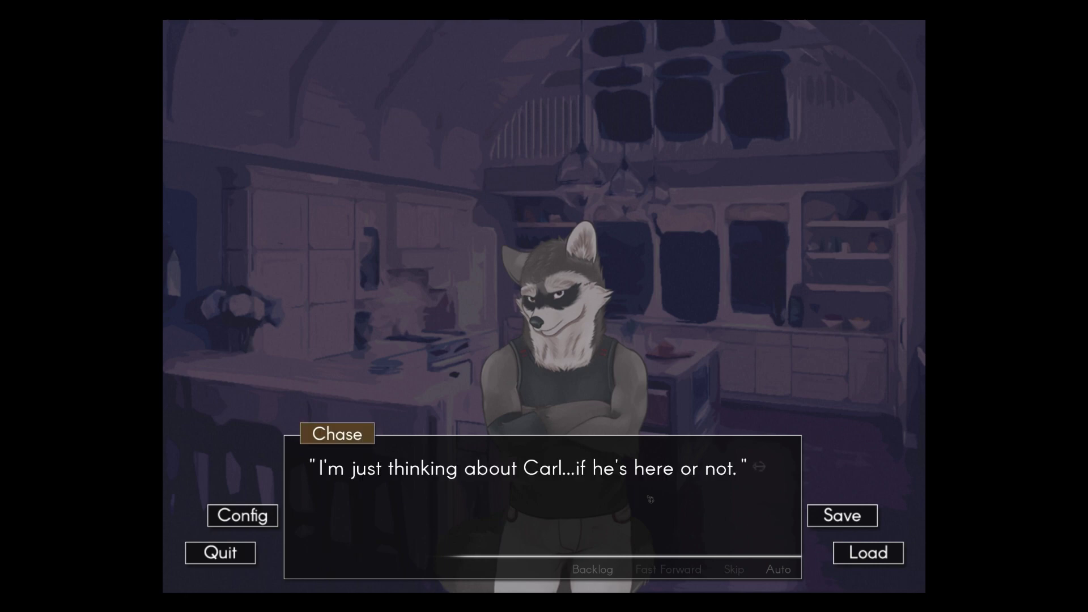
left_click(576, 498)
left_click(575, 498)
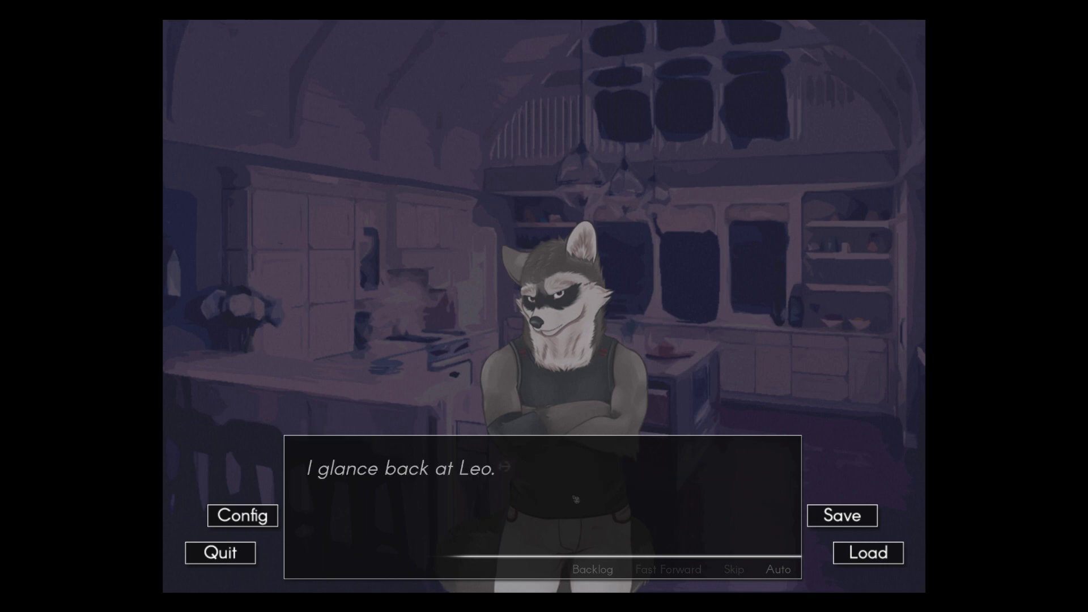
left_click(576, 498)
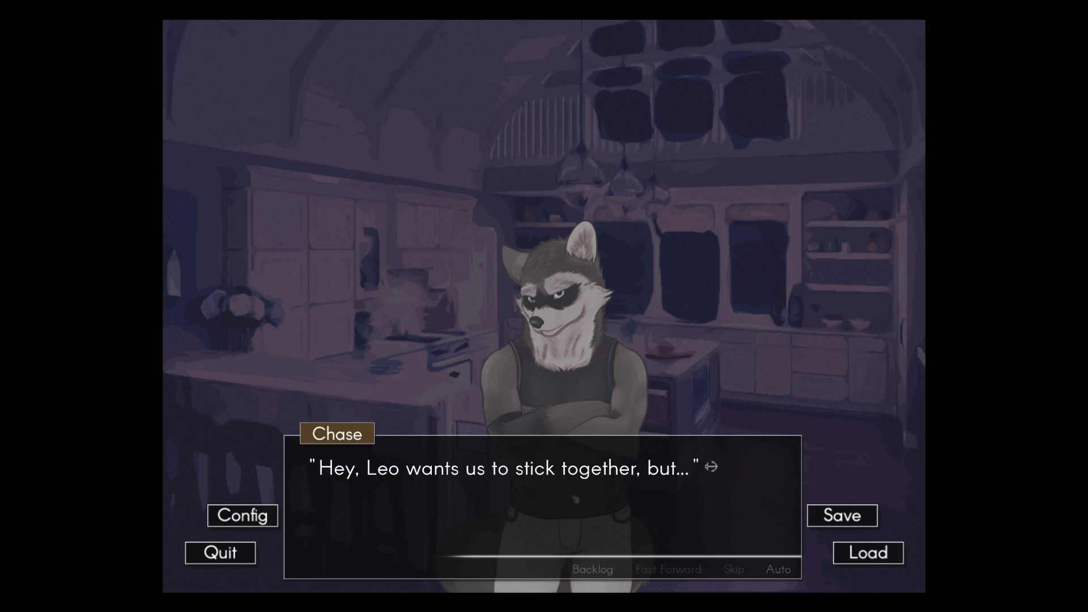
left_click(576, 498)
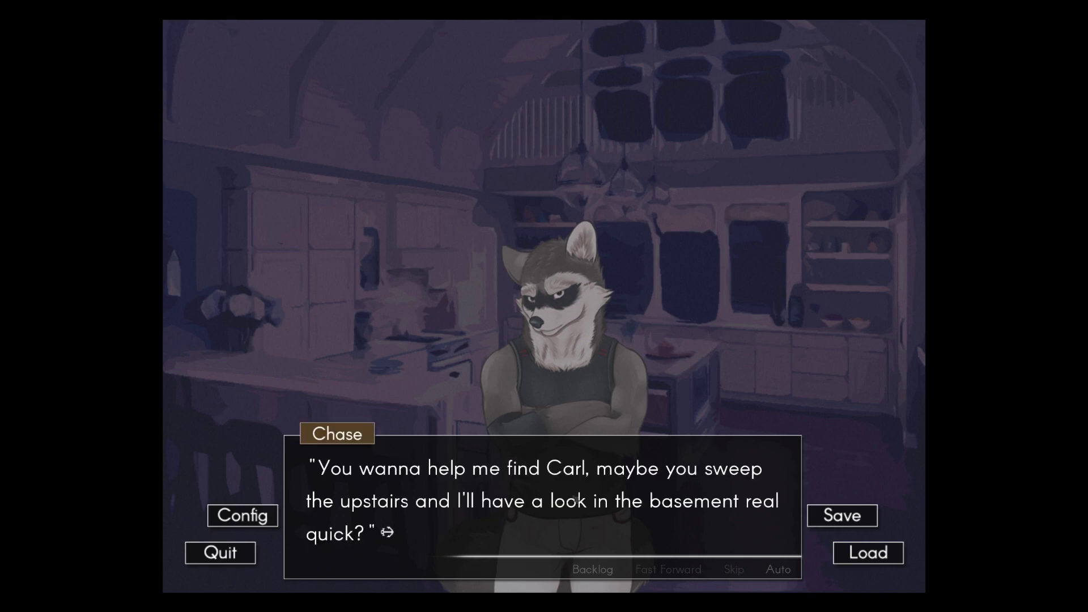
Step: Read Kudzu saying it'll be fine and Chase's reply about looting
left_click(579, 499)
left_click(580, 498)
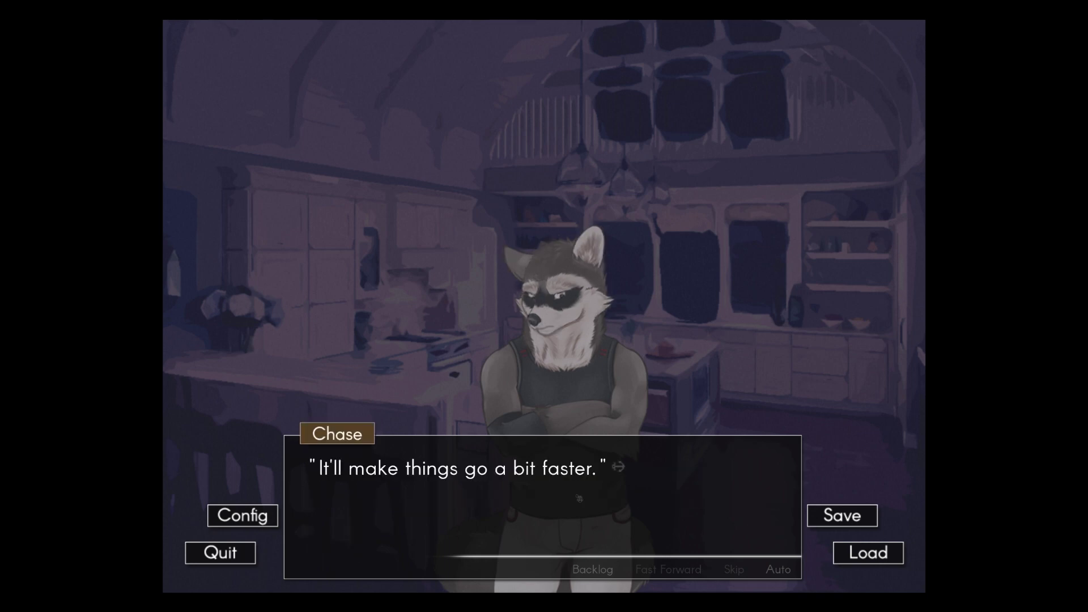
left_click(579, 498)
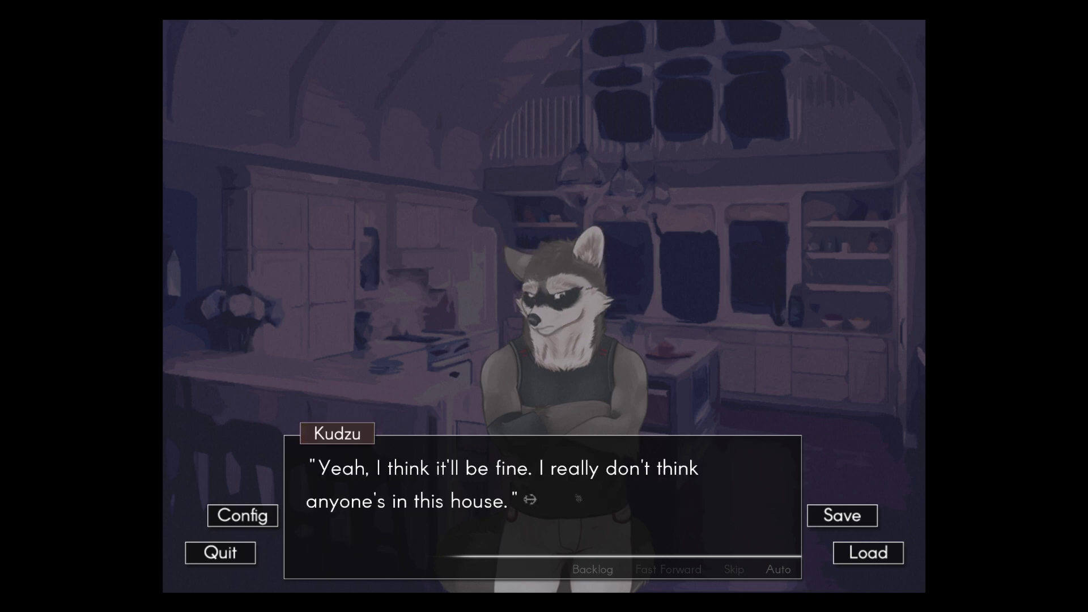
left_click(578, 498)
left_click(579, 498)
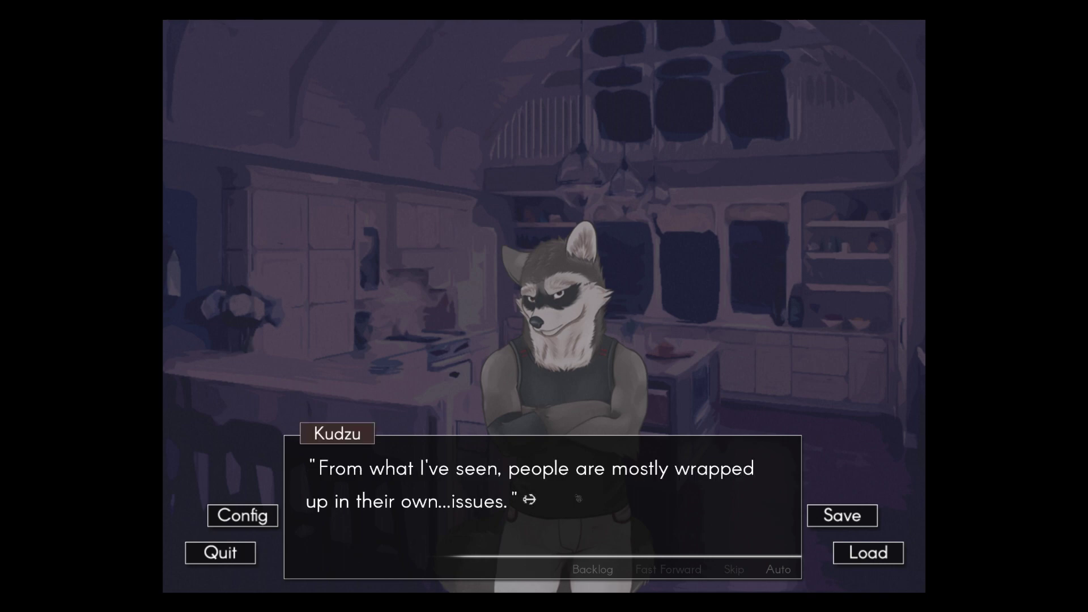
left_click(579, 498)
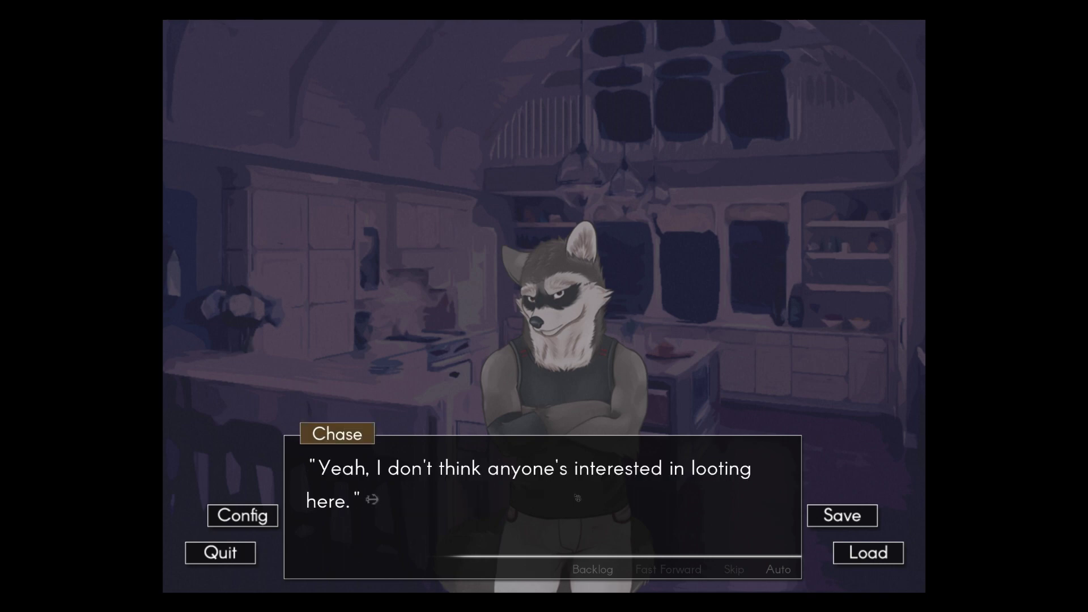
Step: Read Chase's plan to check downstairs, through flipping on the basement light
left_click(579, 498)
left_click(580, 498)
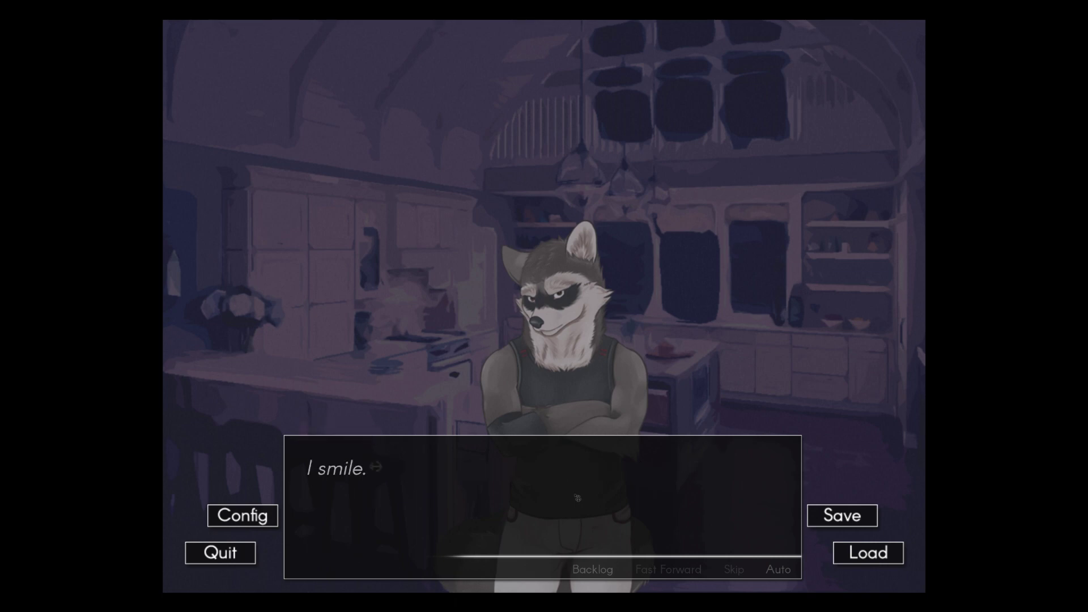
left_click(579, 498)
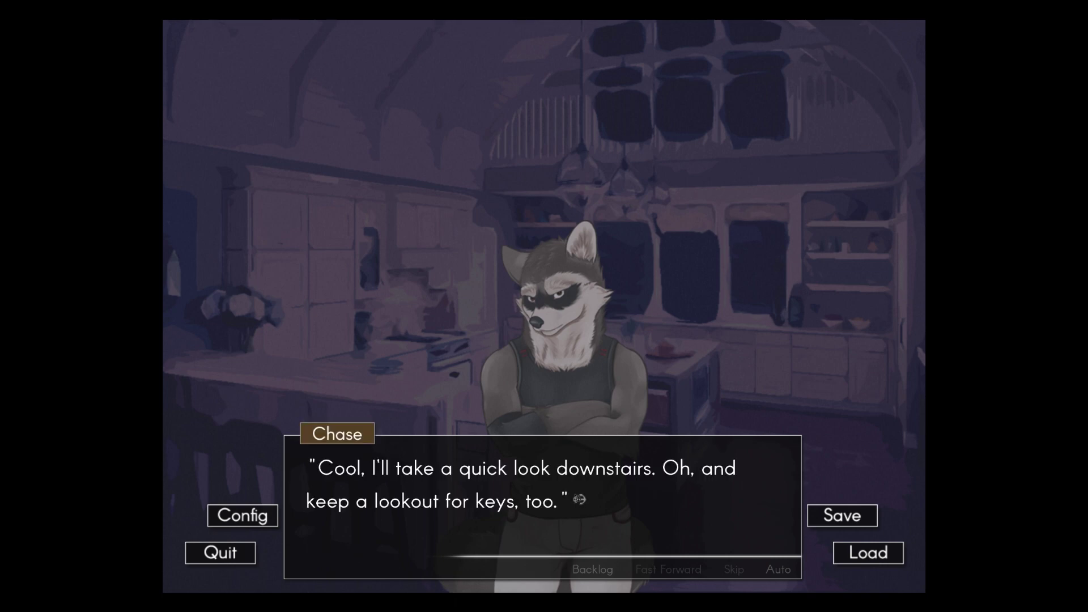
left_click(579, 499)
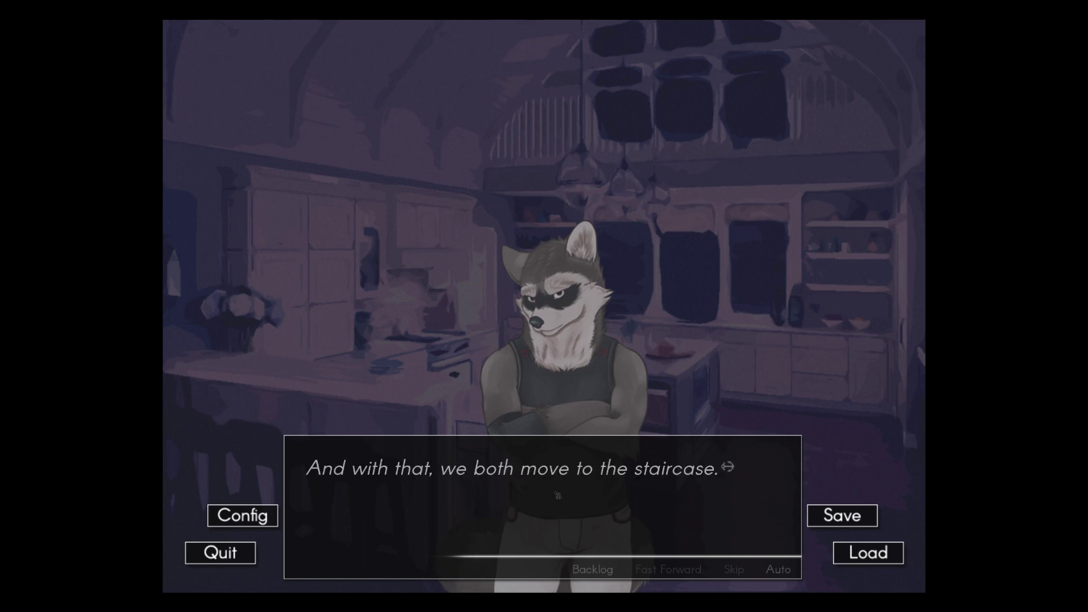
left_click(558, 523)
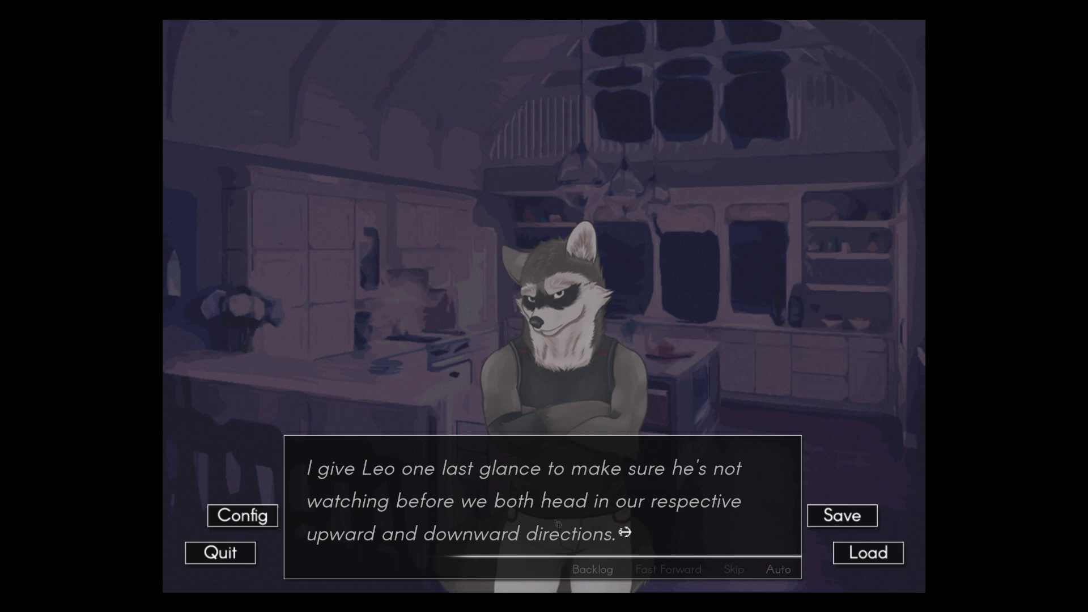
left_click(557, 523)
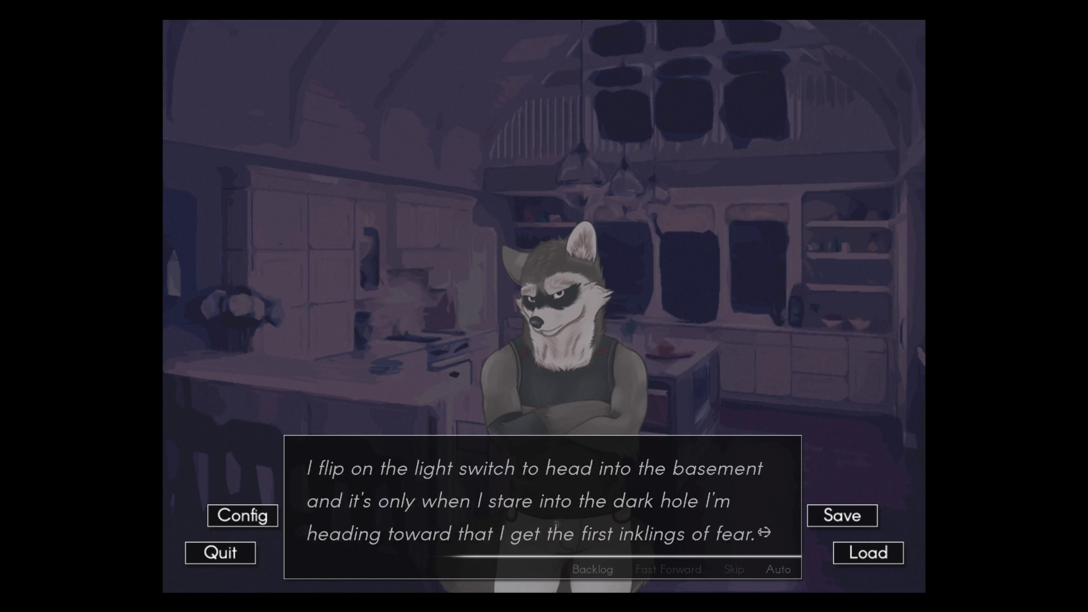
left_click(557, 523)
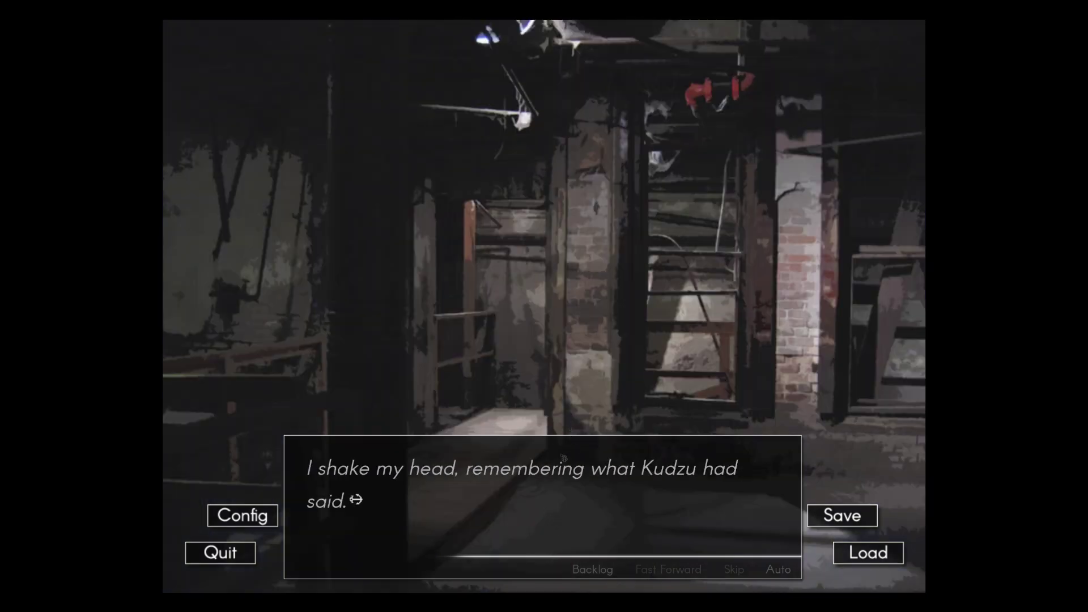
Step: Read Chase hoping to find Carl while scanning the basement rooms
left_click(479, 493)
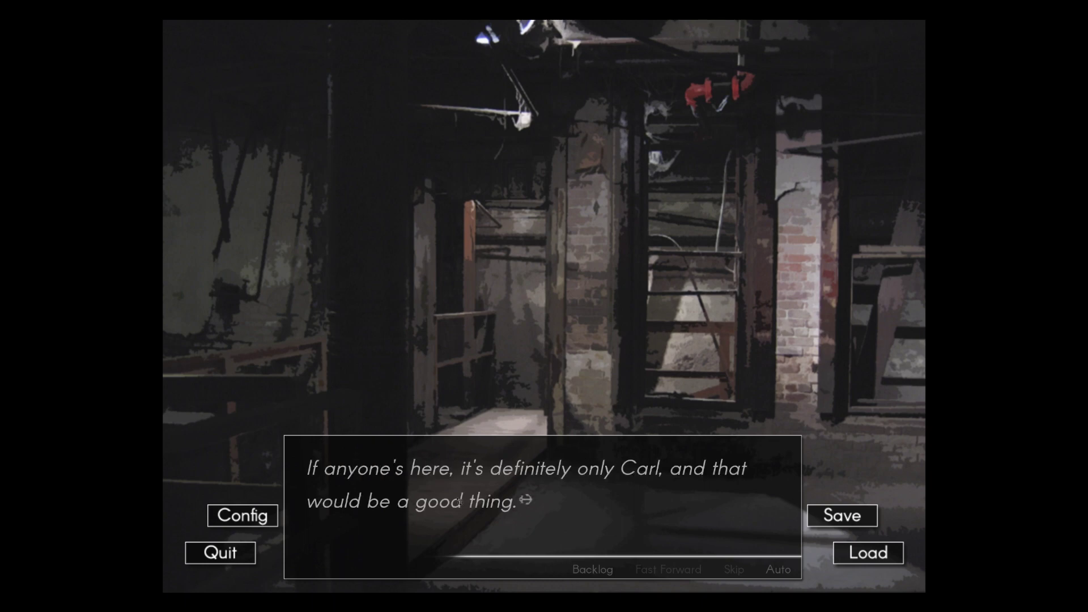
left_click(525, 503)
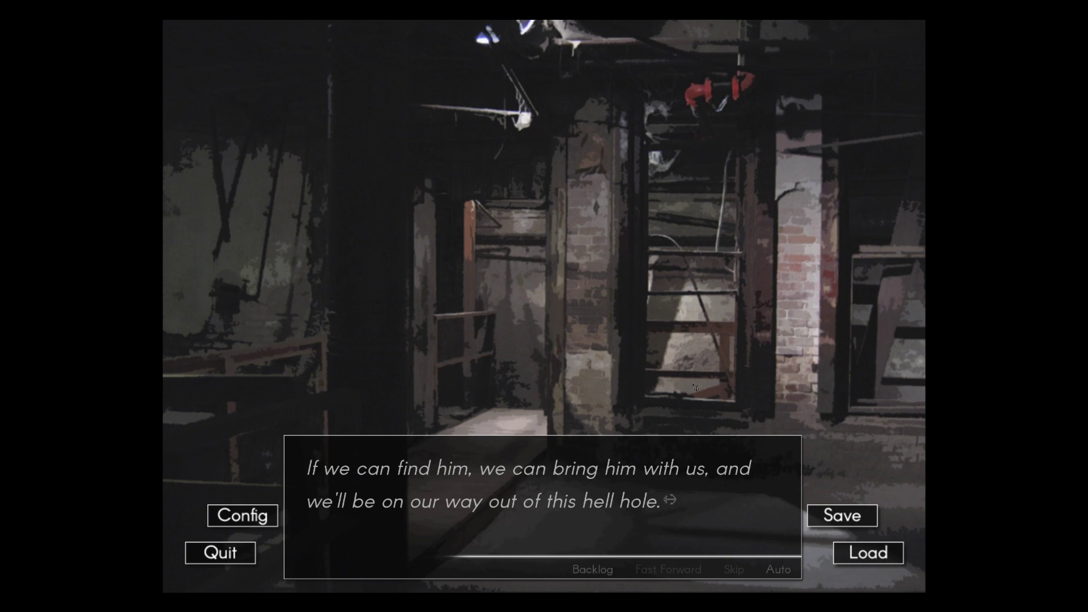
left_click(603, 459)
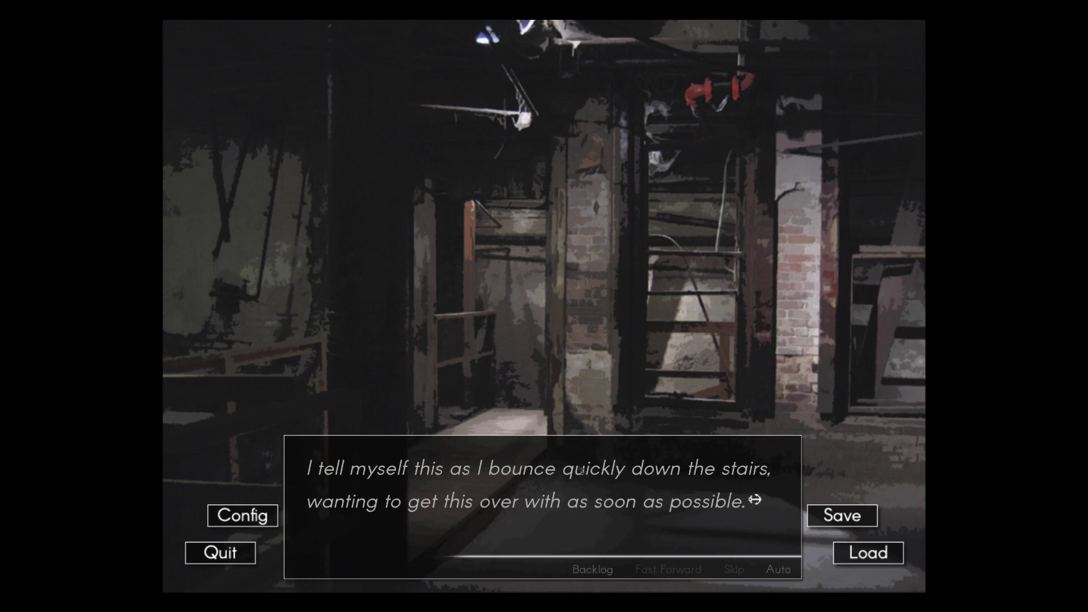
left_click(581, 545)
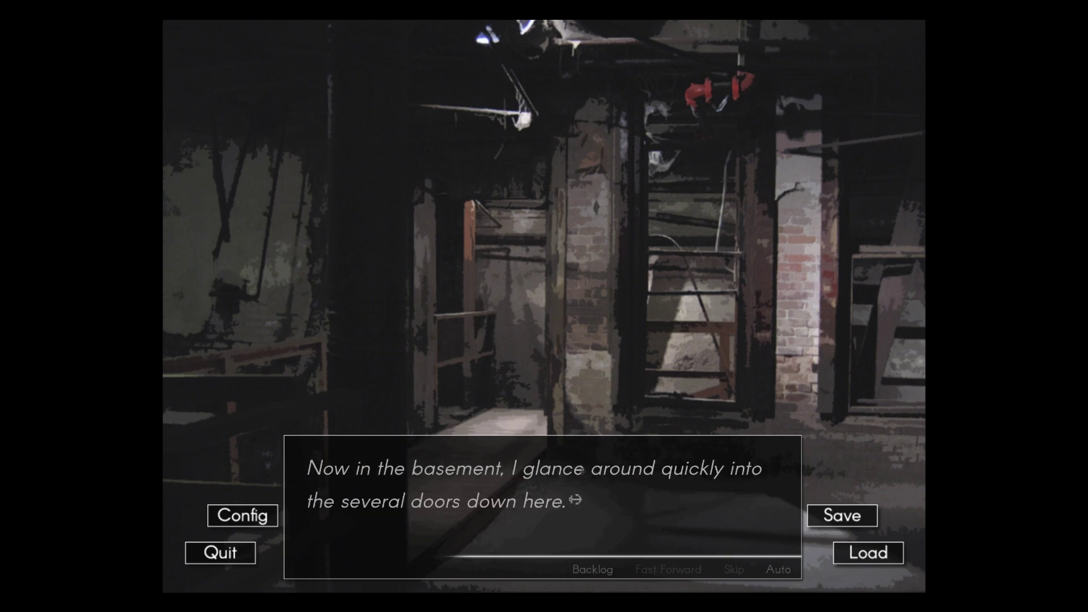
left_click(591, 486)
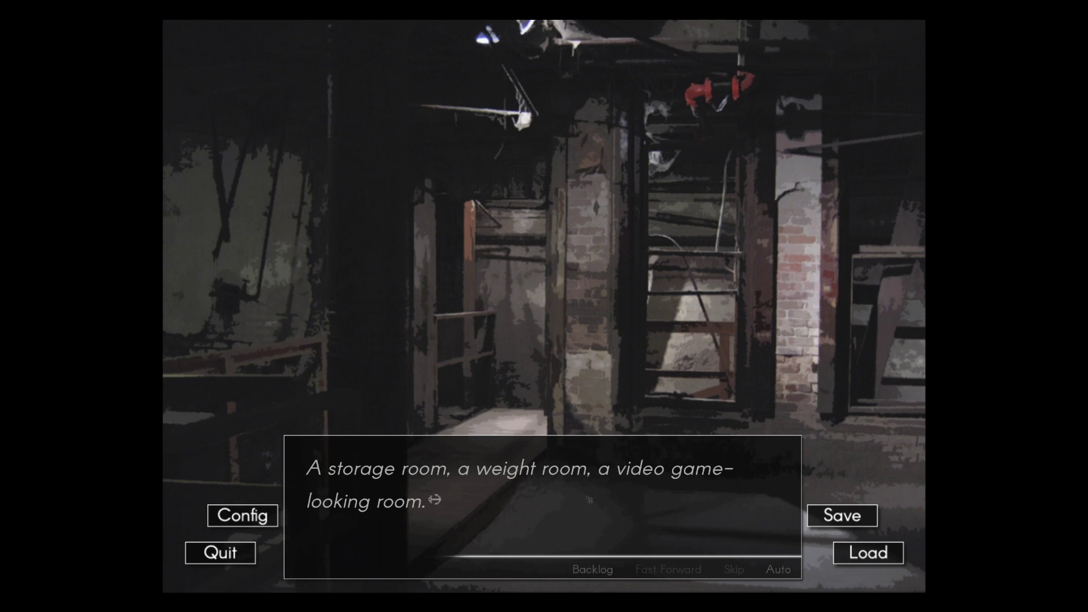
left_click(590, 499)
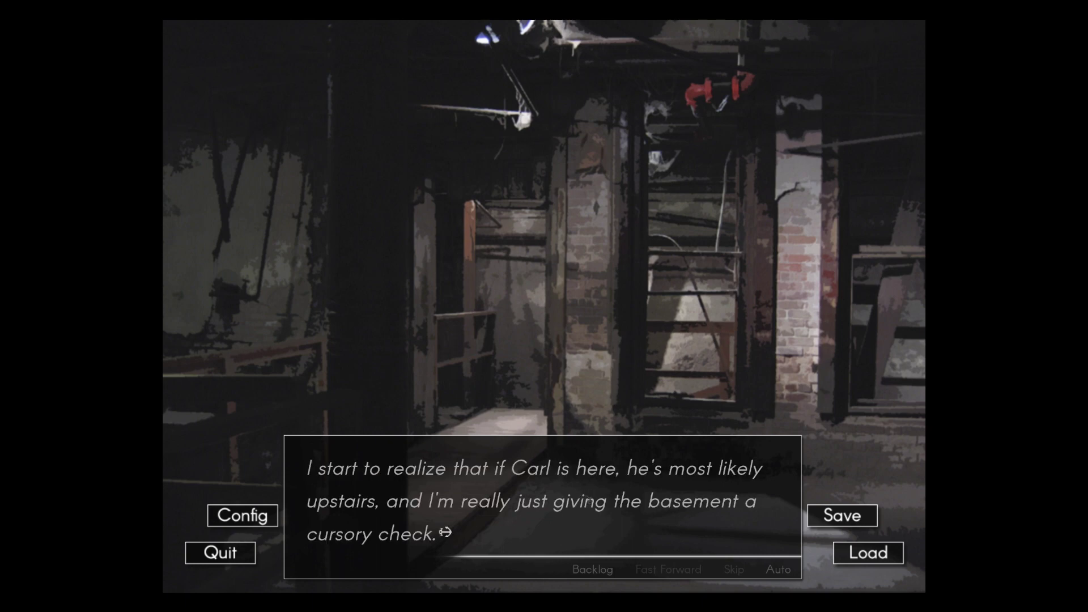
Step: Follow the rush down the hallway to the tiny white door and hoof prints
left_click(590, 500)
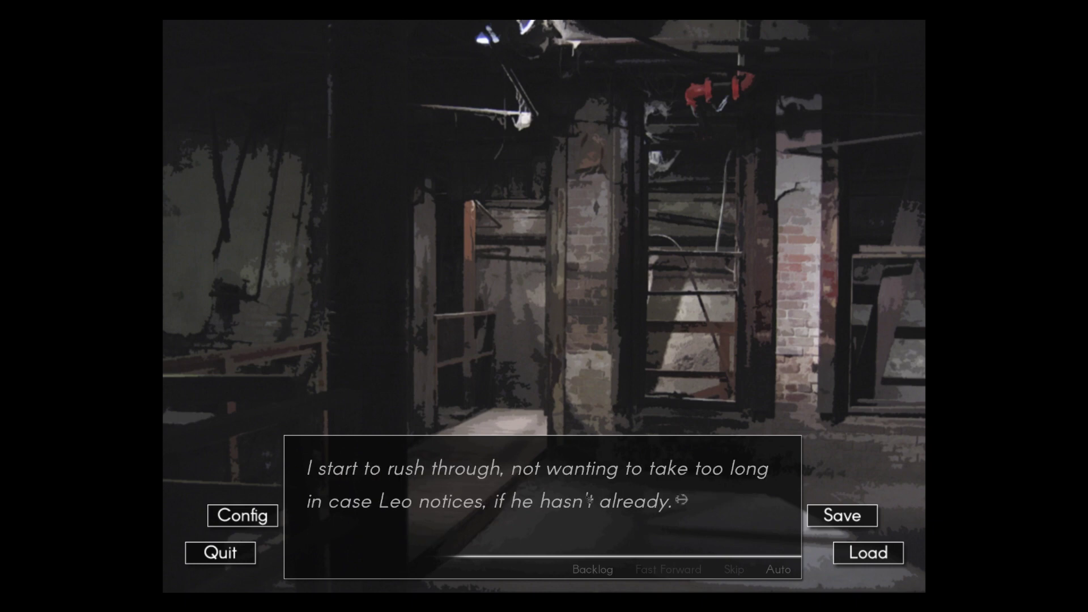
left_click(590, 502)
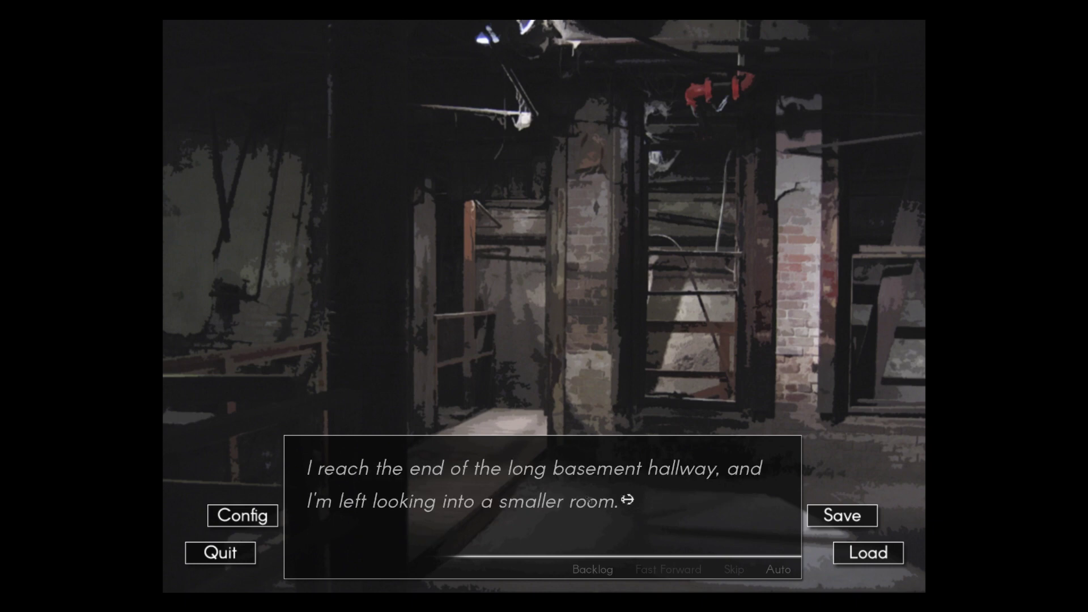
left_click(591, 502)
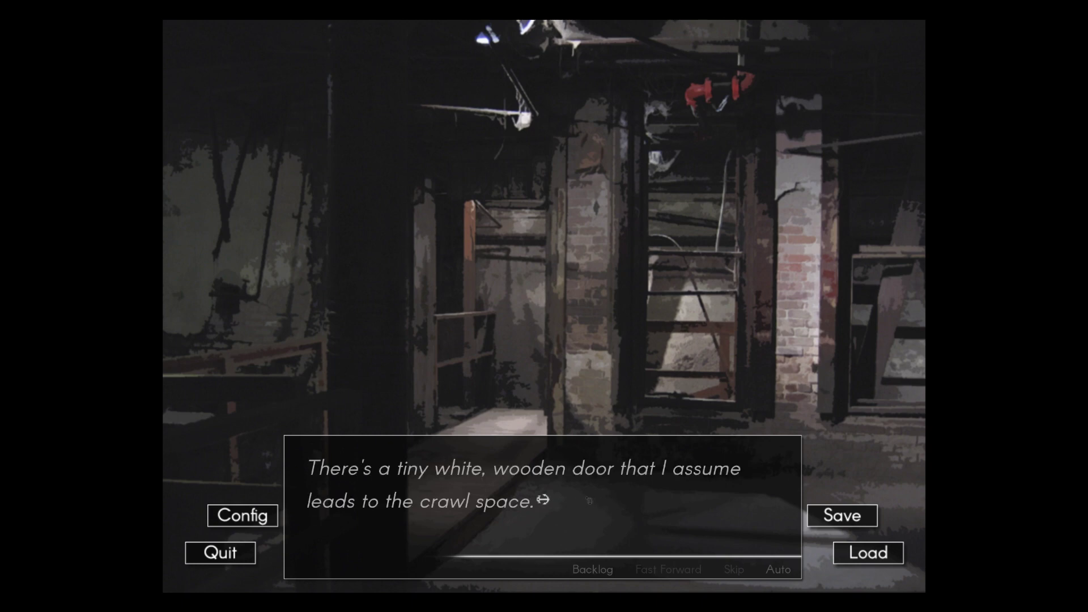
left_click(590, 501)
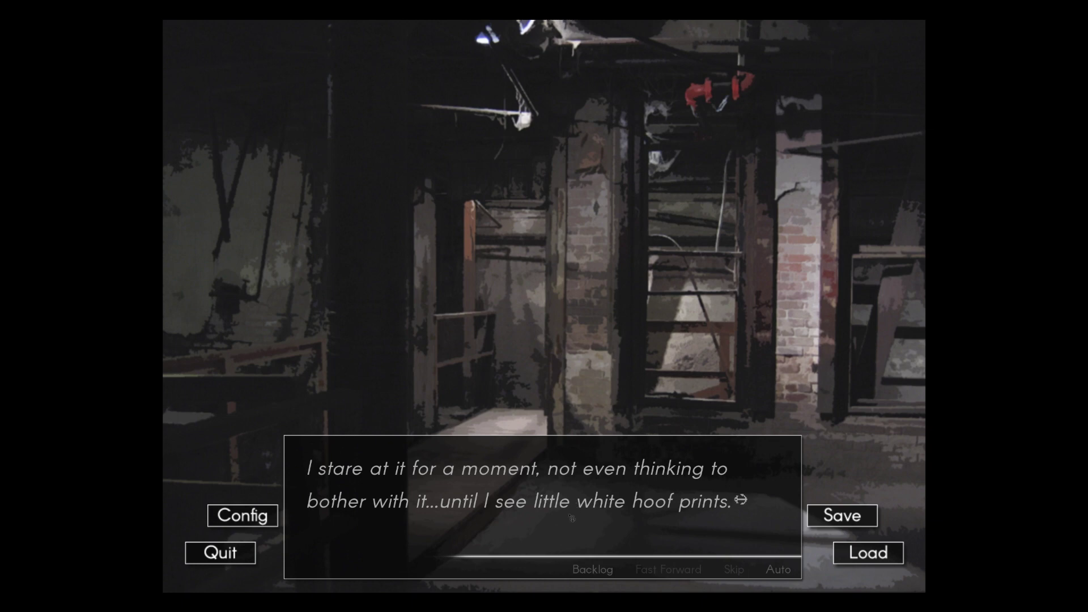
left_click(578, 508)
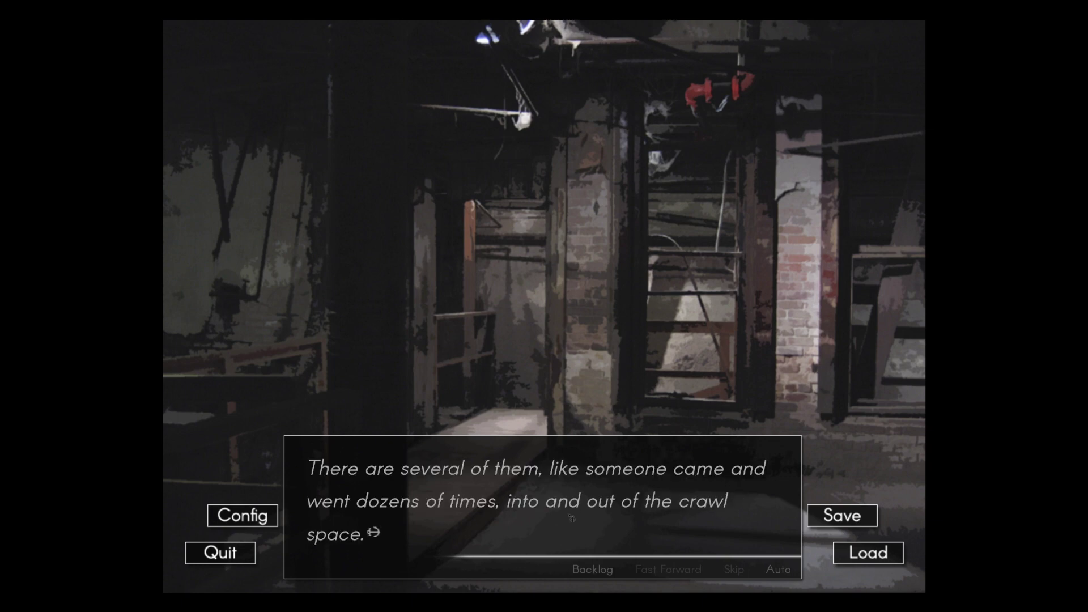
left_click(571, 518)
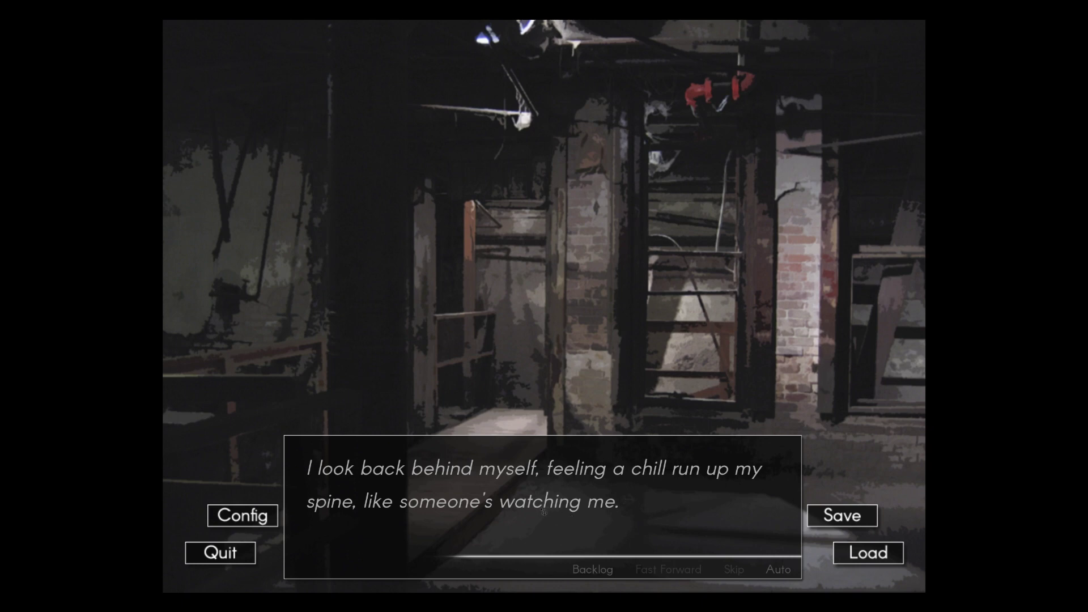
Step: Read about the open door and the skinny, hairy thing poking out
left_click(572, 520)
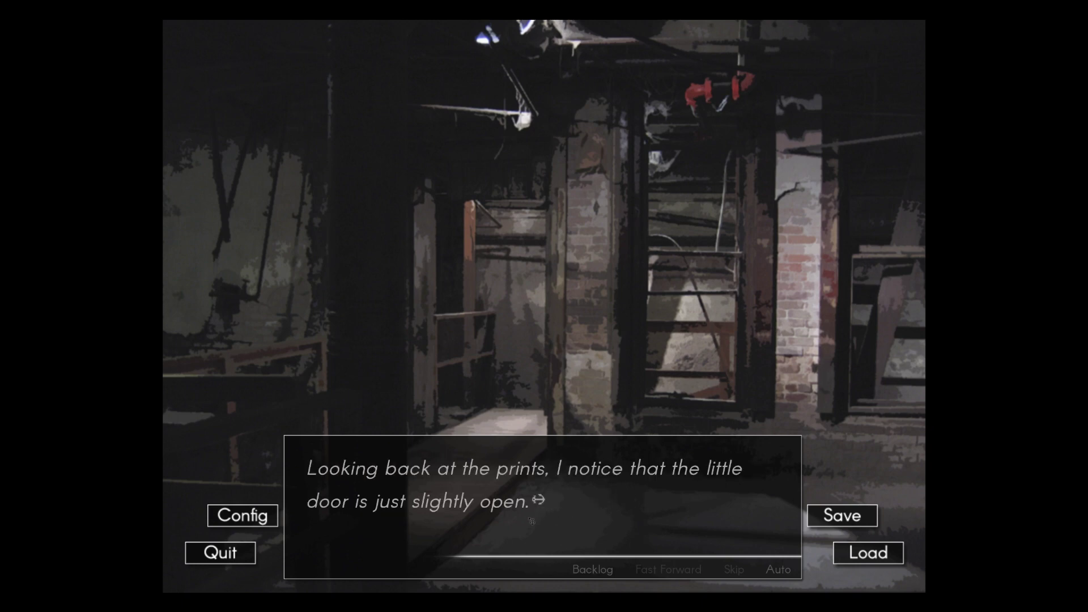
left_click(546, 517)
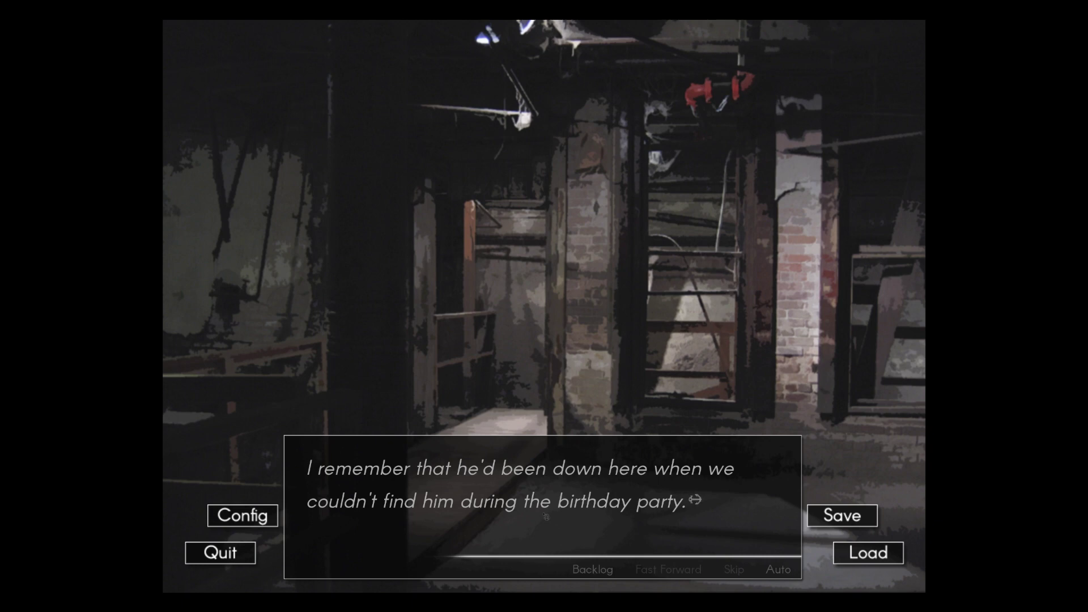
left_click(546, 517)
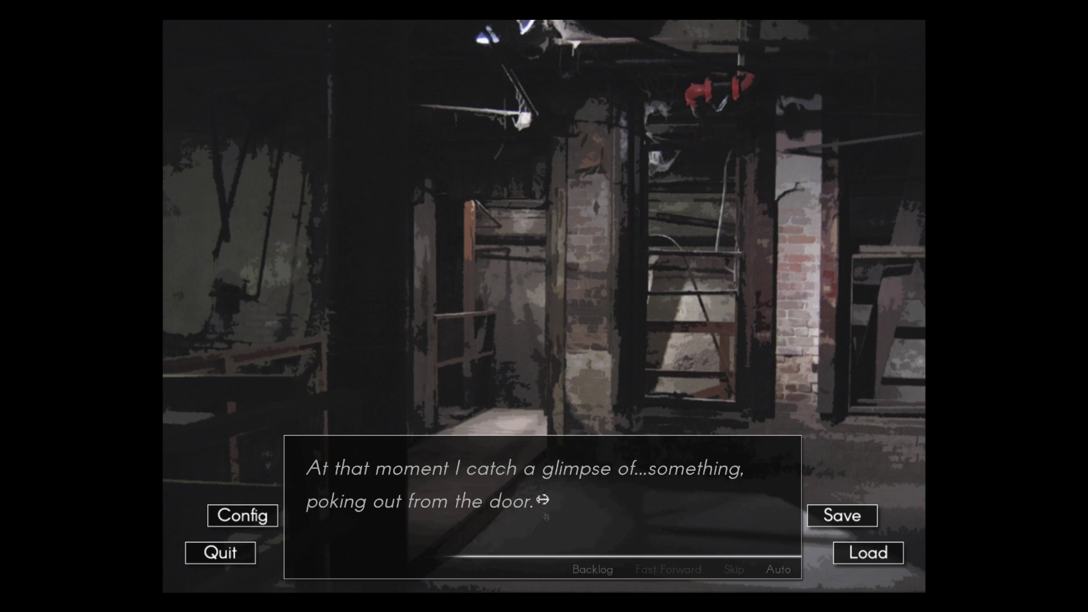
left_click(546, 511)
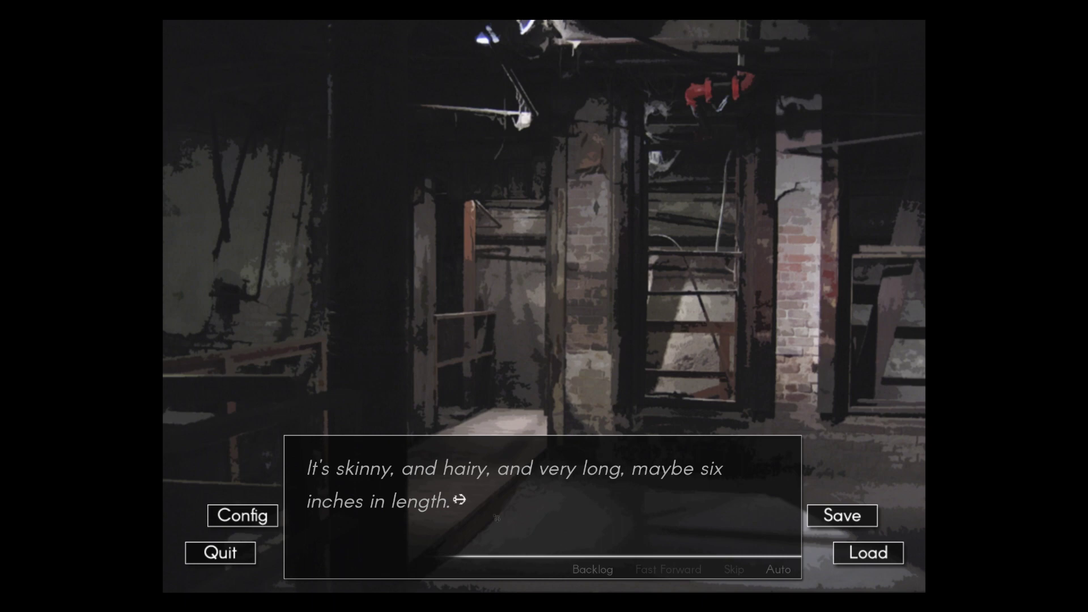
left_click(516, 504)
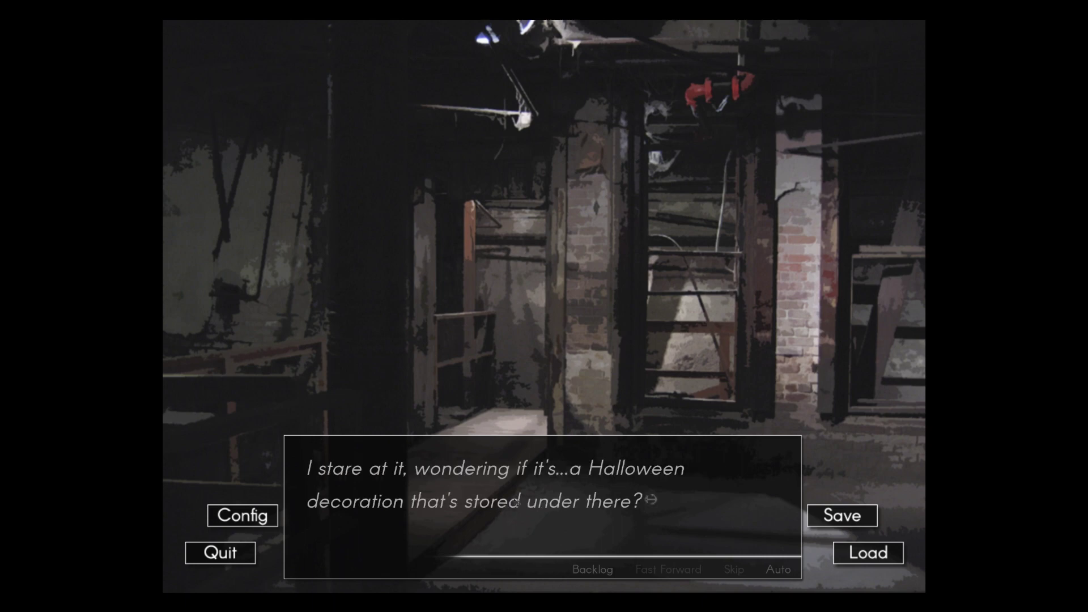
Step: Read Leo shouting 'CHASE' and return to the kitchen
left_click(517, 503)
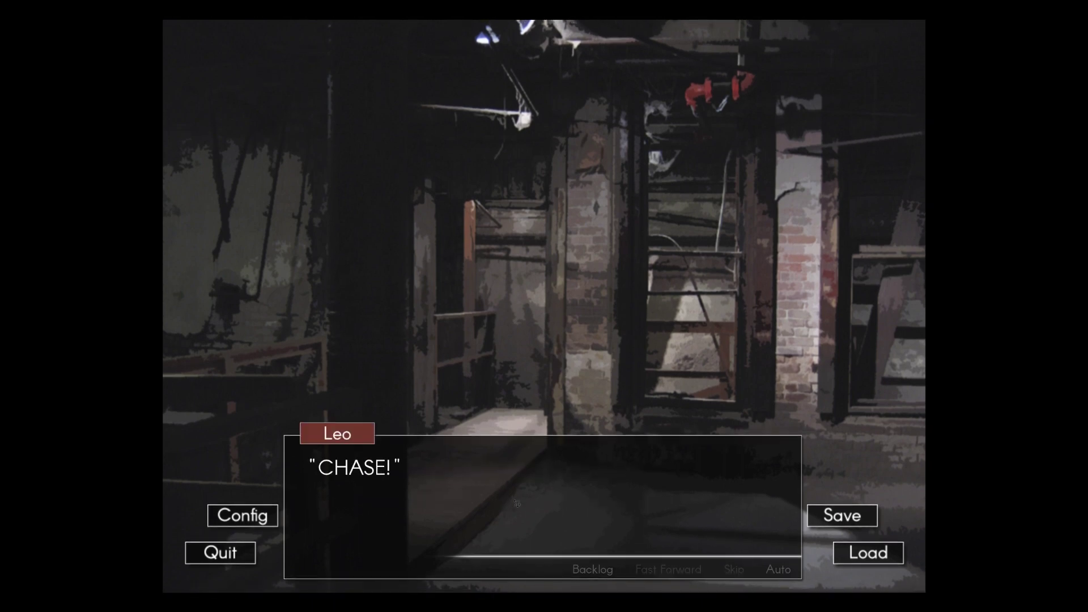
left_click(517, 503)
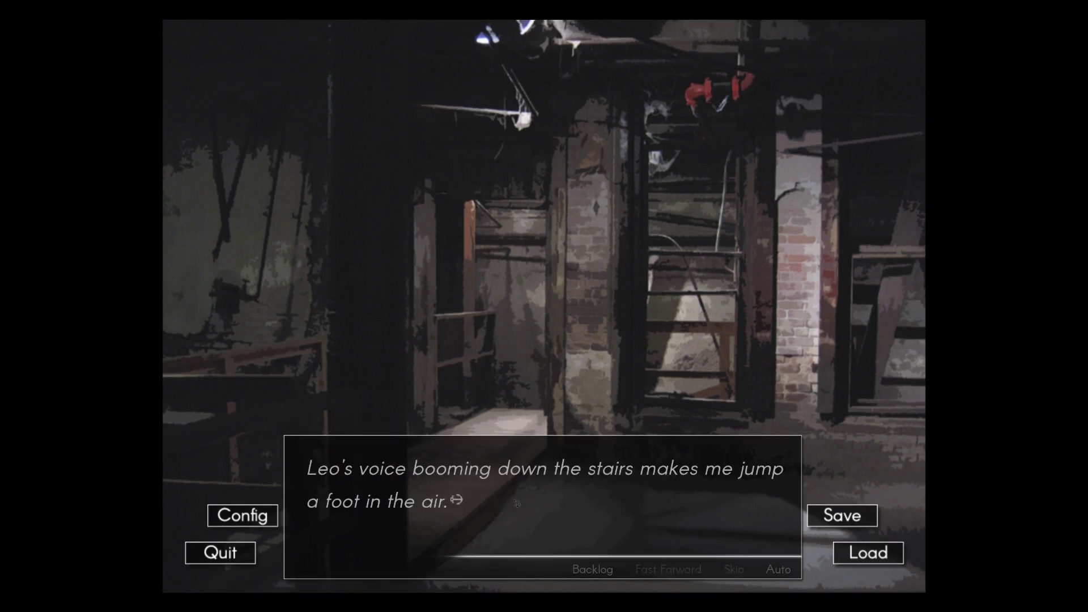
left_click(517, 503)
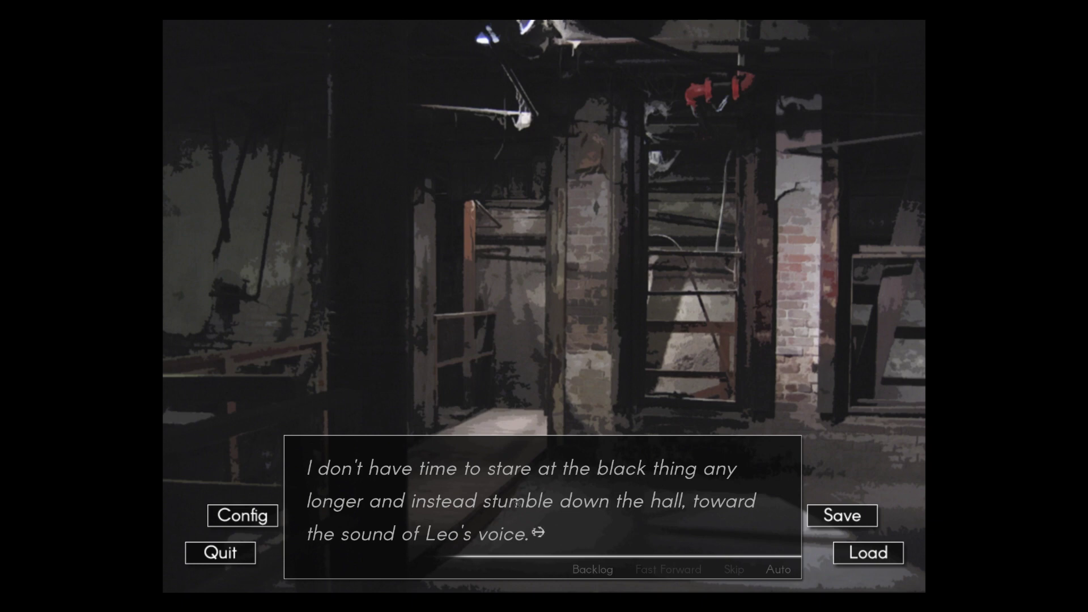
left_click(544, 340)
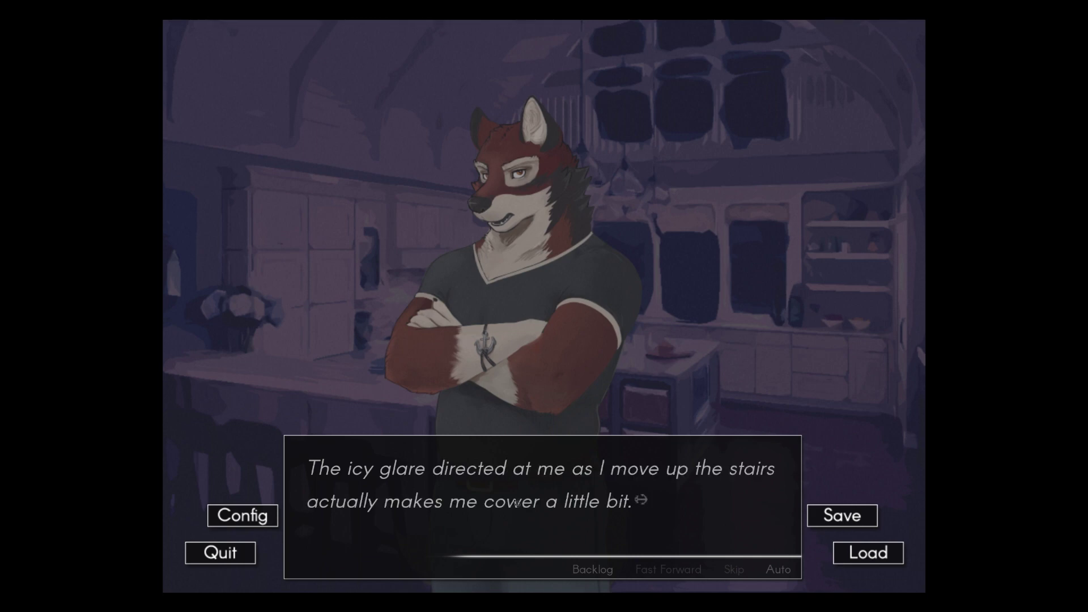
Step: Read Leo's scolding, Chase's apology, and Leo saying Carl's upstairs
left_click(480, 460)
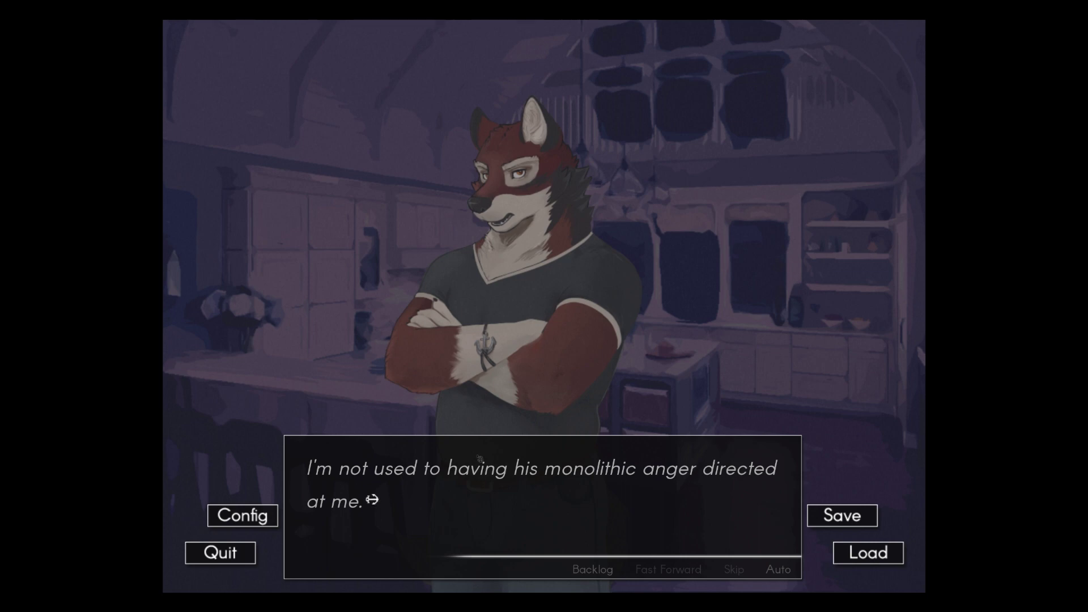
left_click(587, 461)
left_click(558, 453)
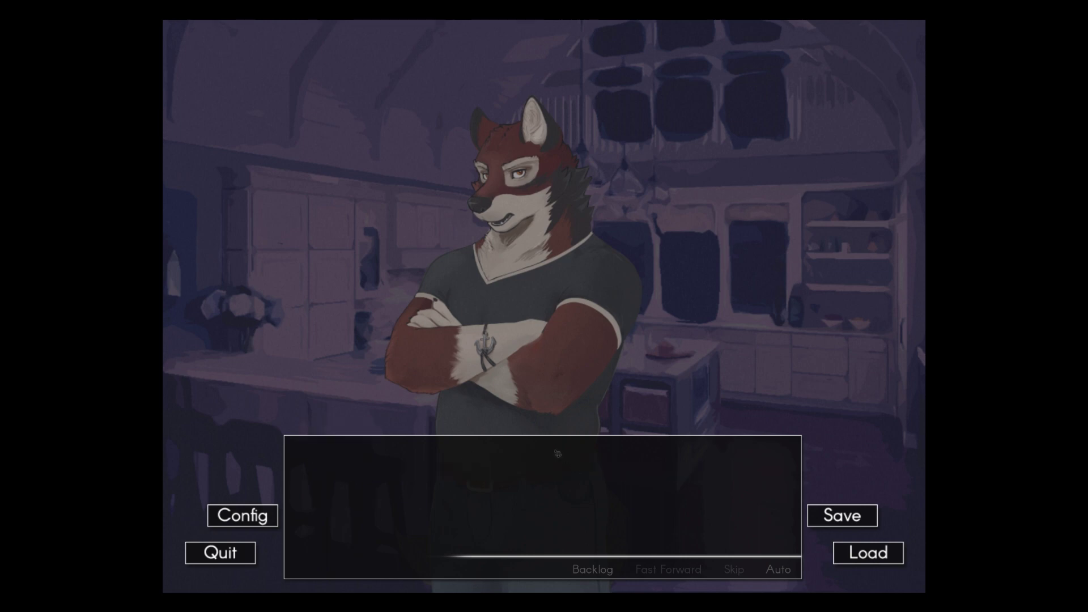
left_click(557, 454)
left_click(558, 453)
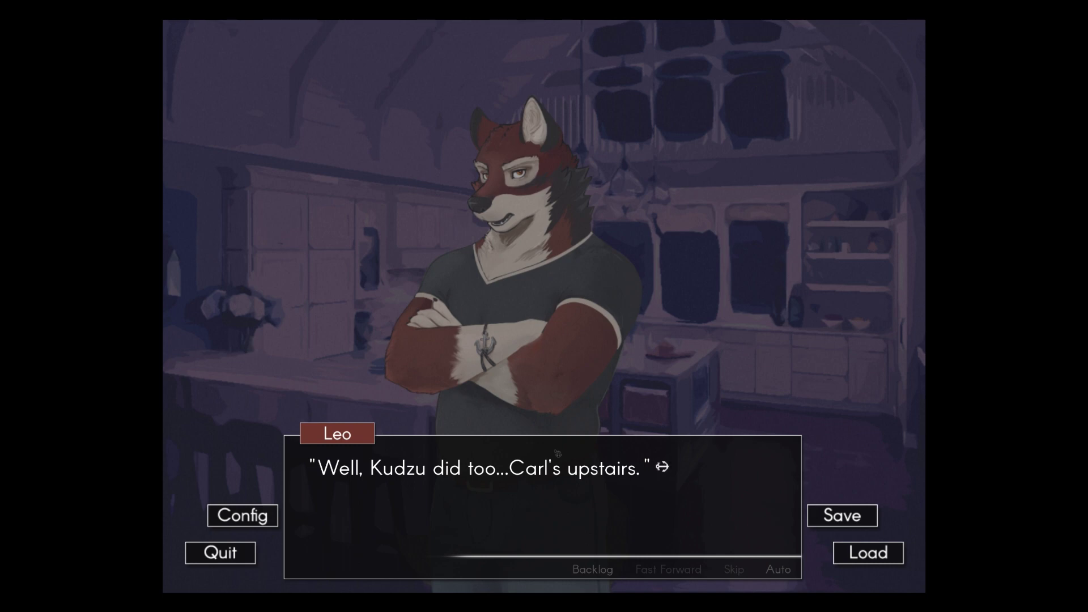
Step: Read Chase's surprise and the hoof-print narration as Leo pulls him upstairs
left_click(557, 454)
left_click(558, 454)
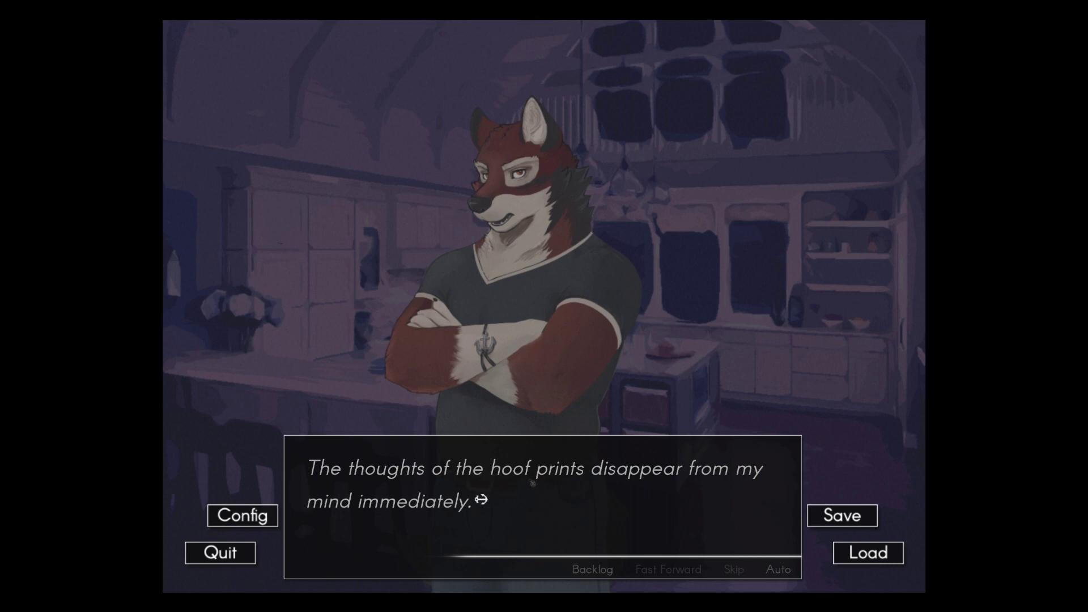
left_click(532, 483)
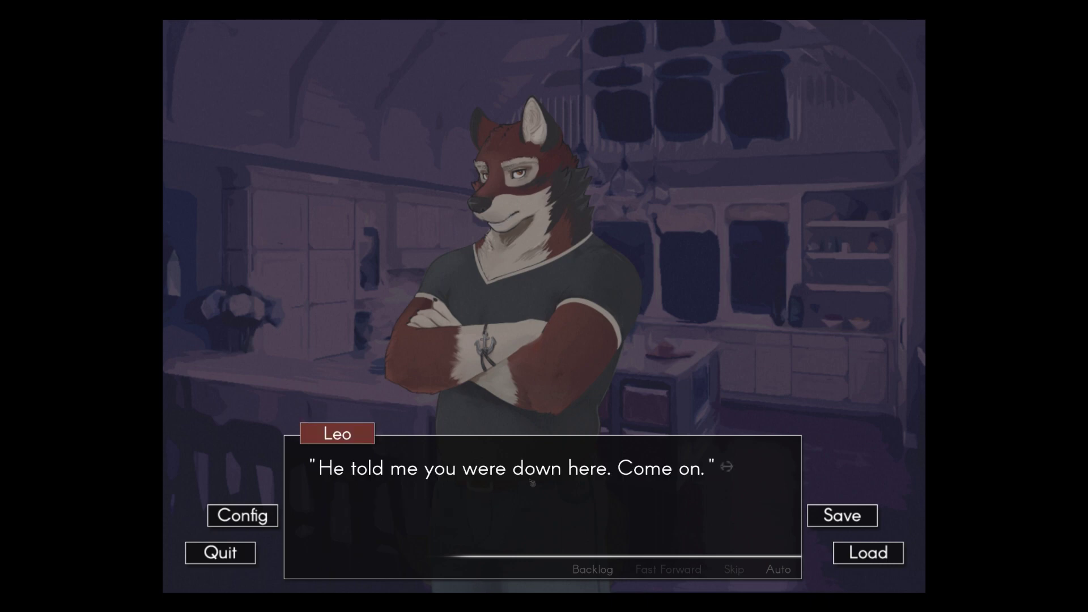
left_click(529, 489)
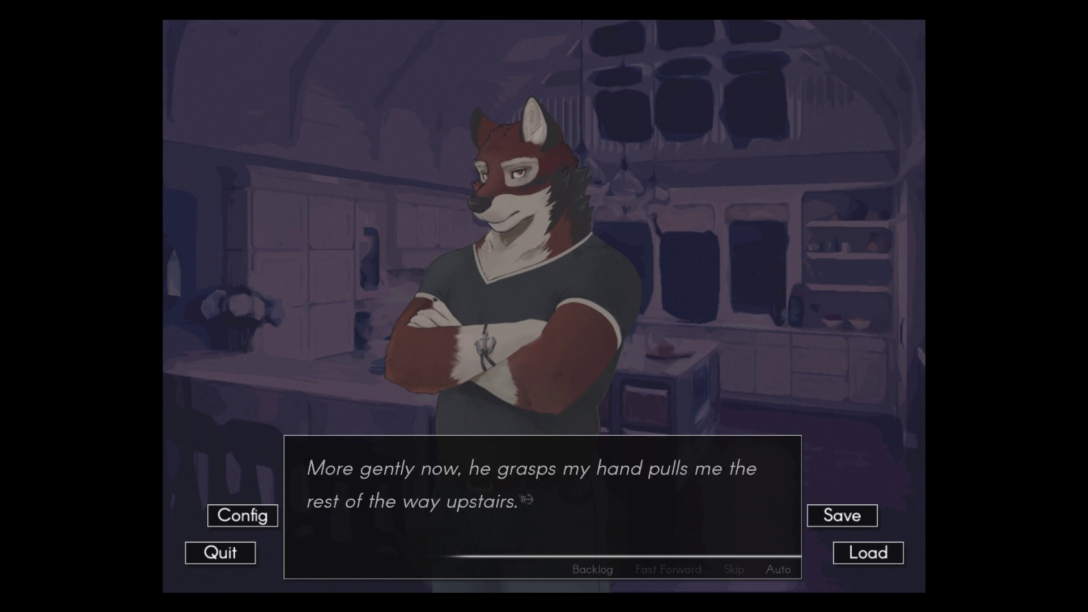
left_click(527, 500)
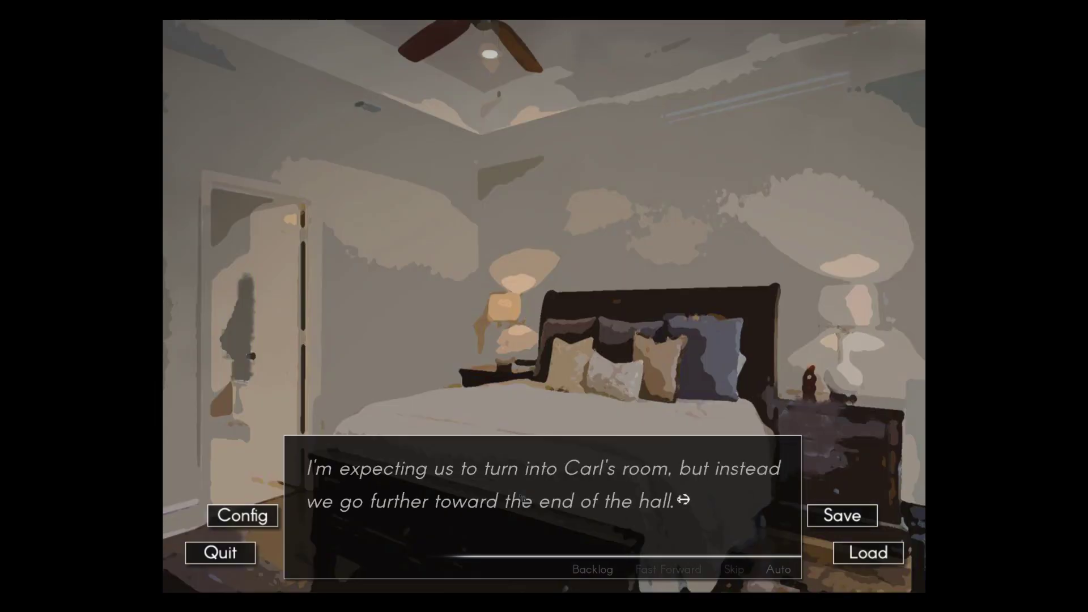
Step: Read the bedroom narration of Carl lying on the bed and his first line
left_click(523, 499)
left_click(523, 499)
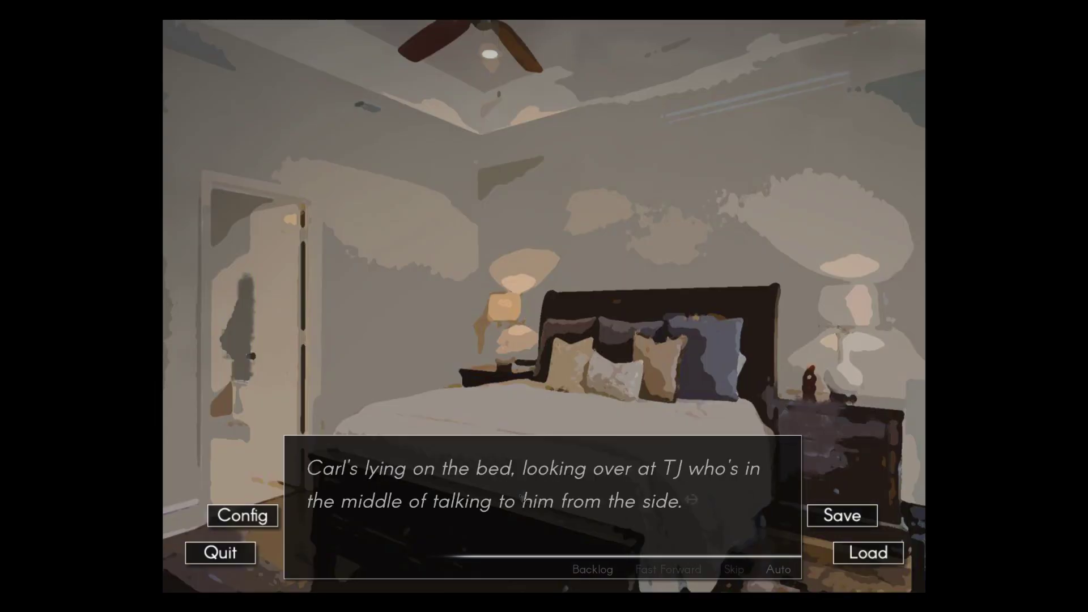
left_click(523, 500)
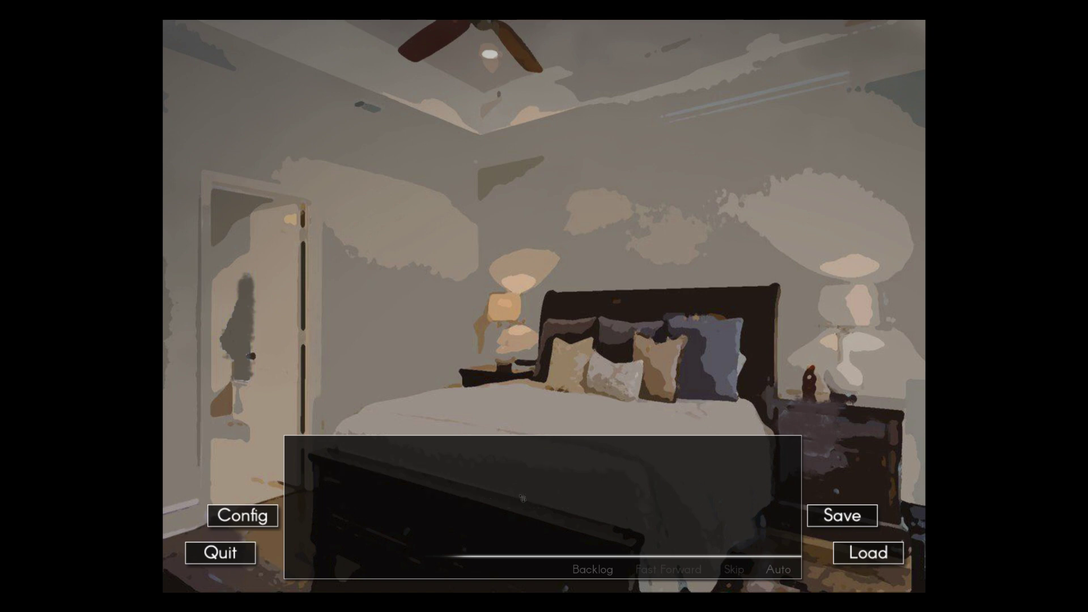
left_click(523, 500)
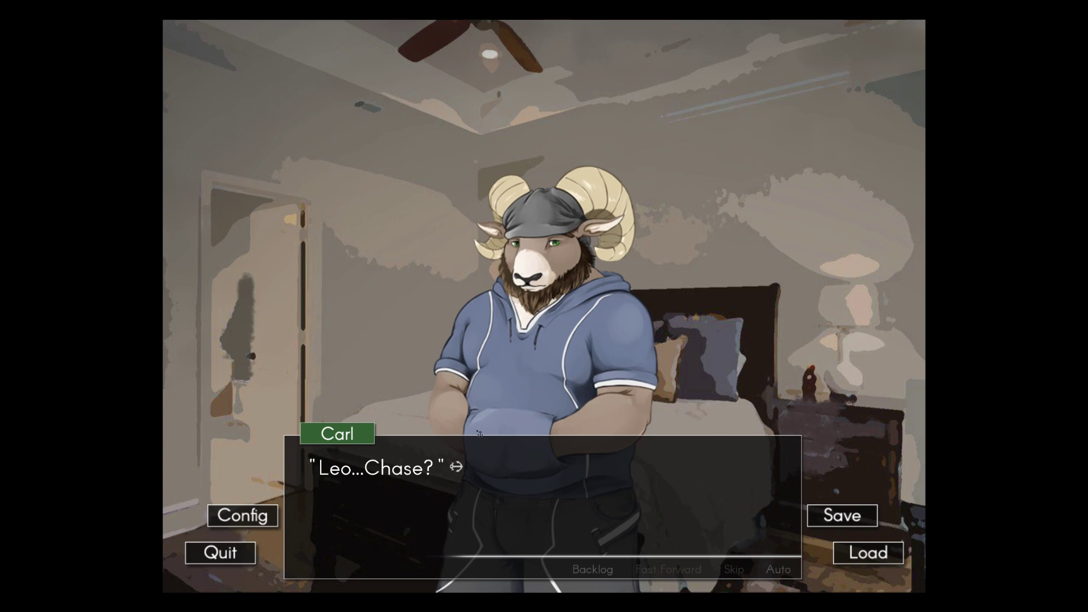
key("space")
key("space")
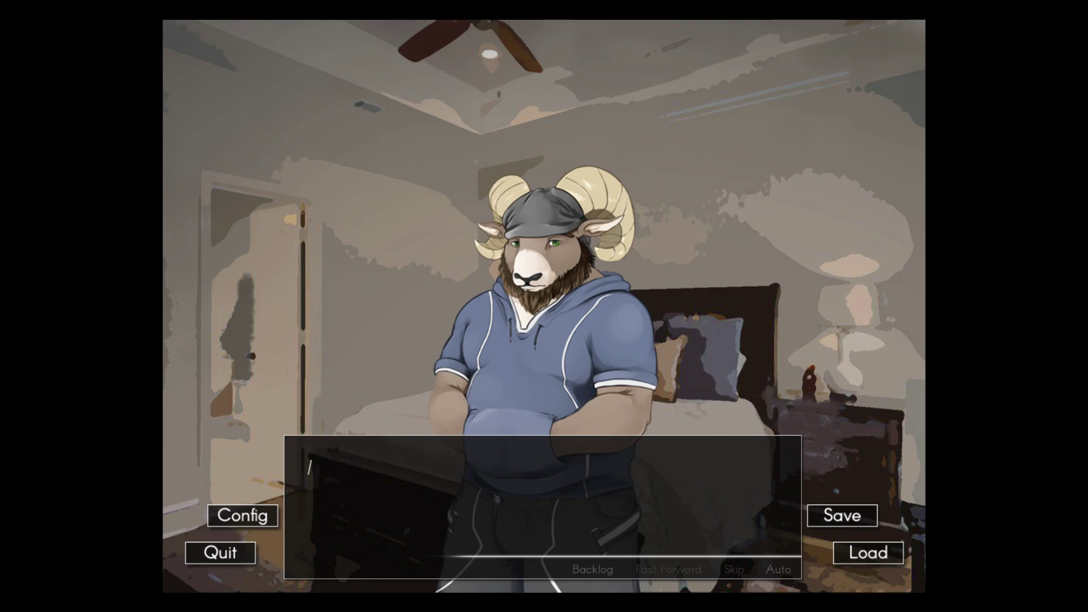
key("space")
key("space")
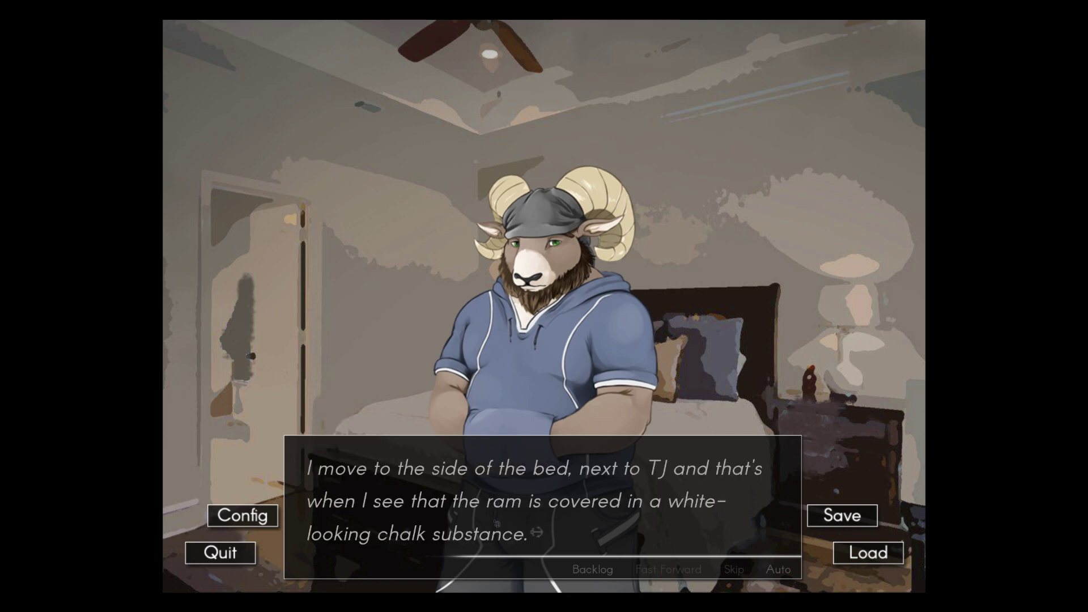
Step: Read about the dust on Carl, Chase's questions, and TJ taking Carl's hand
left_click(498, 526)
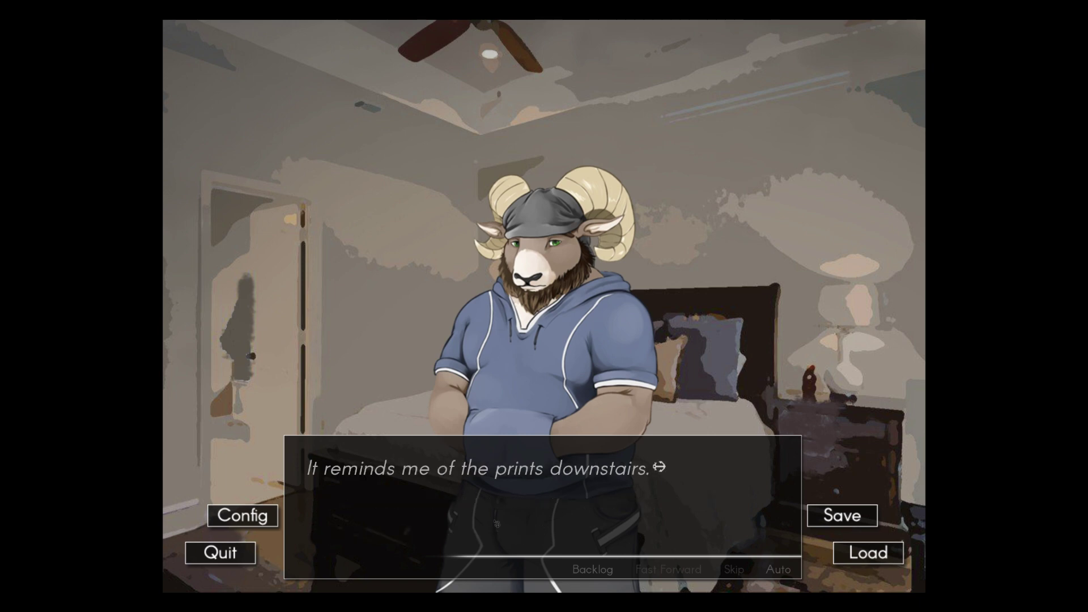
key("Return")
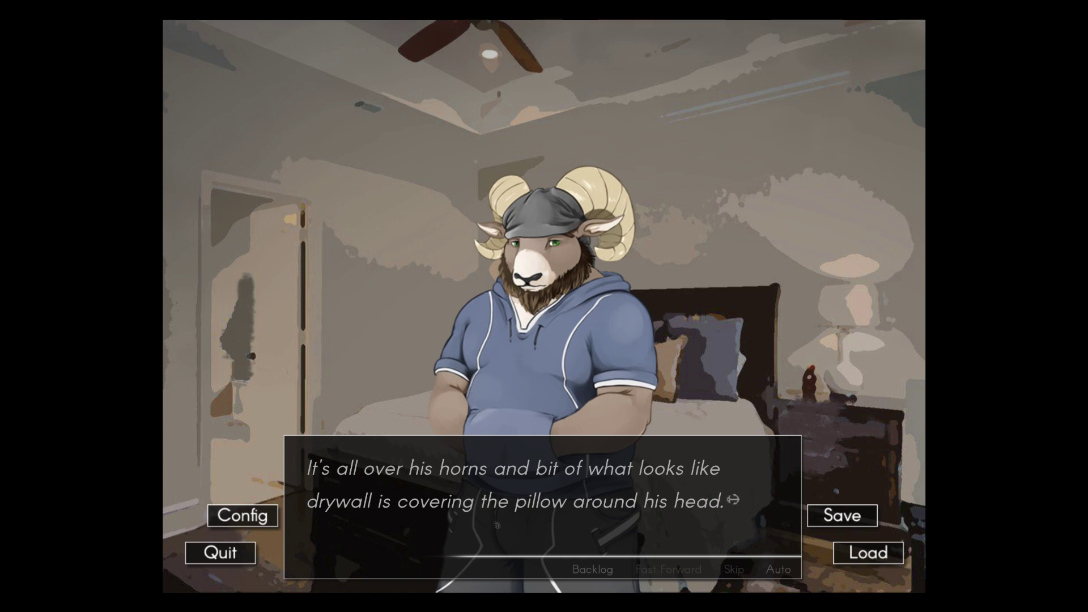
left_click(580, 544)
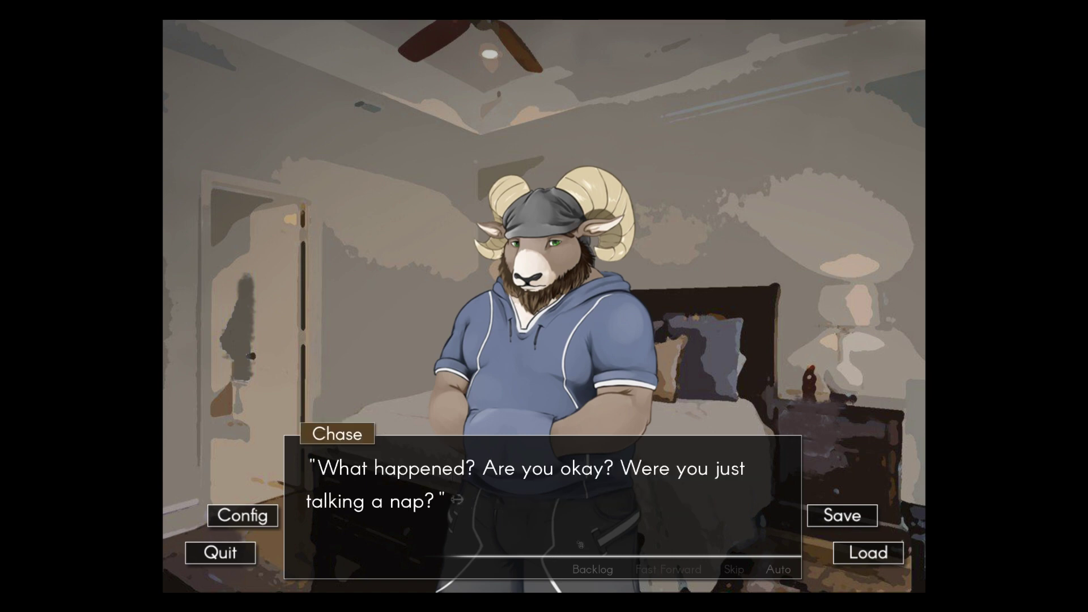
key("Return")
key("Return")
left_click(581, 545)
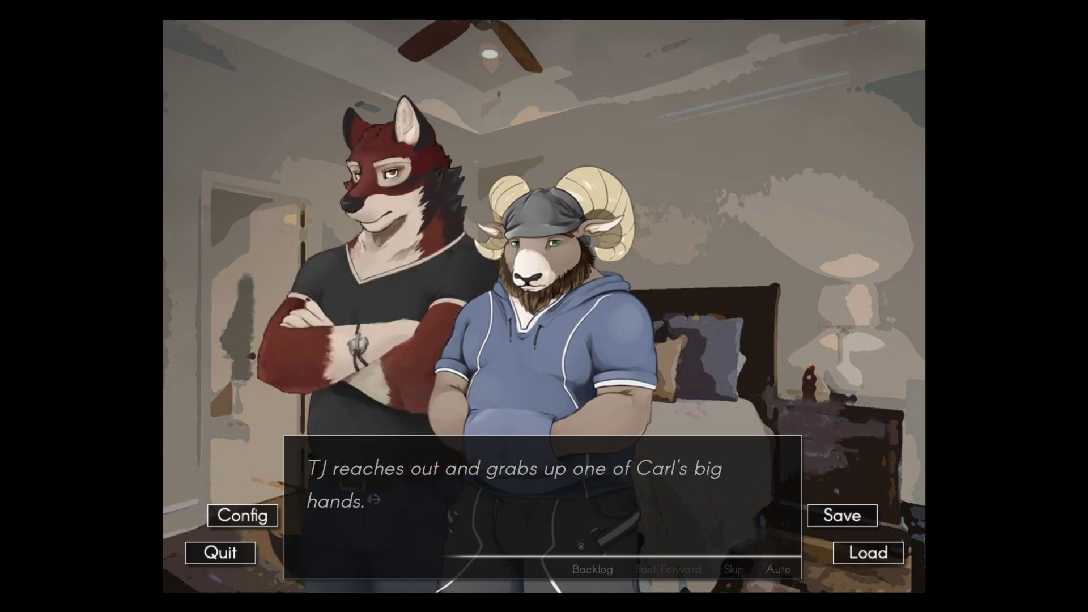
left_click(580, 545)
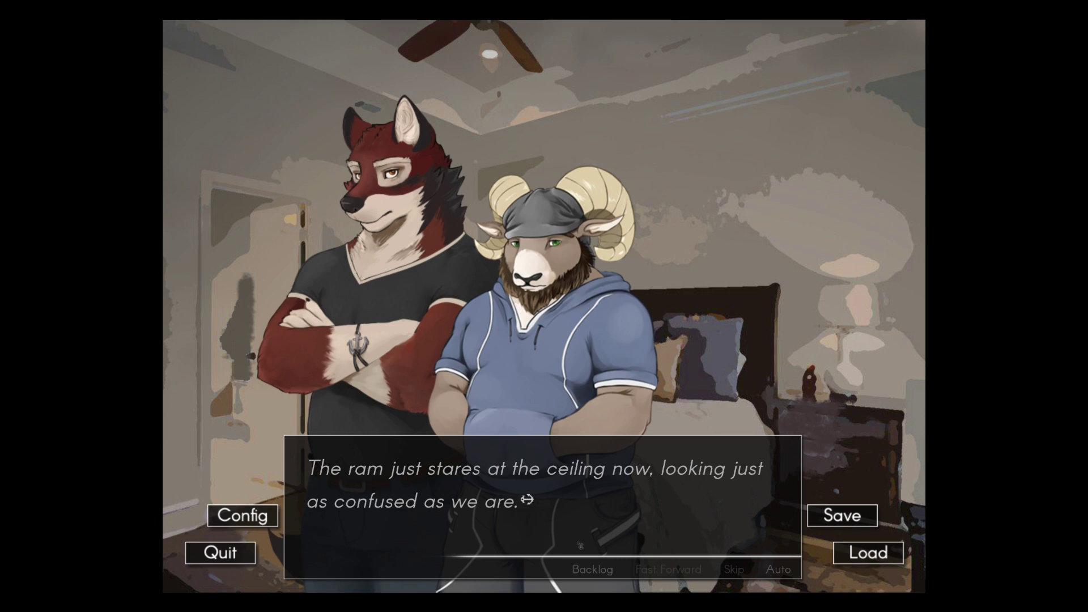
left_click(581, 545)
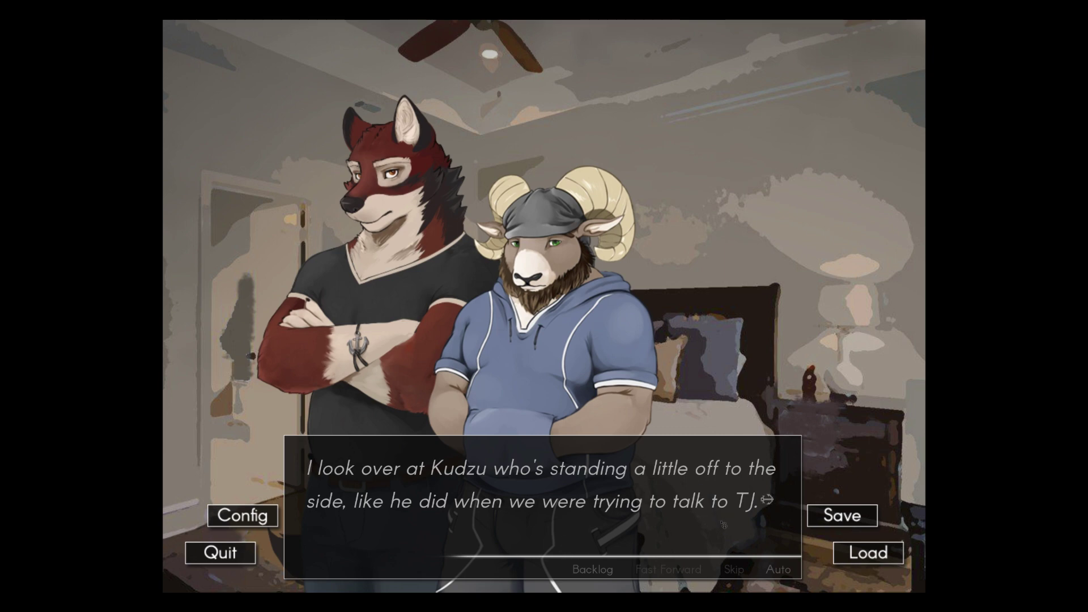
left_click(688, 509)
Step: Read Kudzu's explanation and Chase's follow-up about Carl's mumbling
left_click(682, 509)
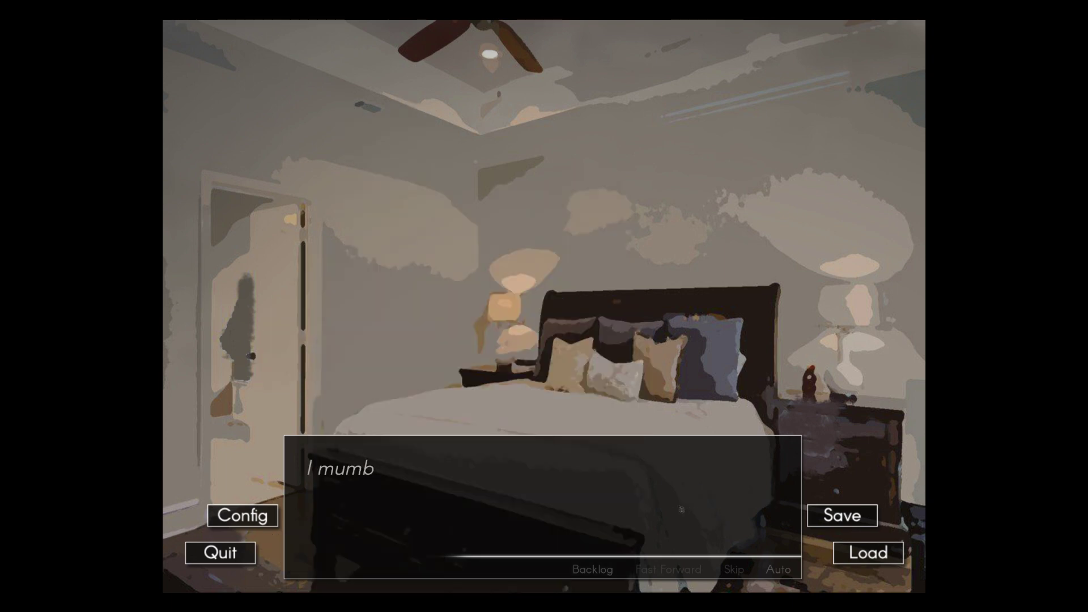
left_click(683, 509)
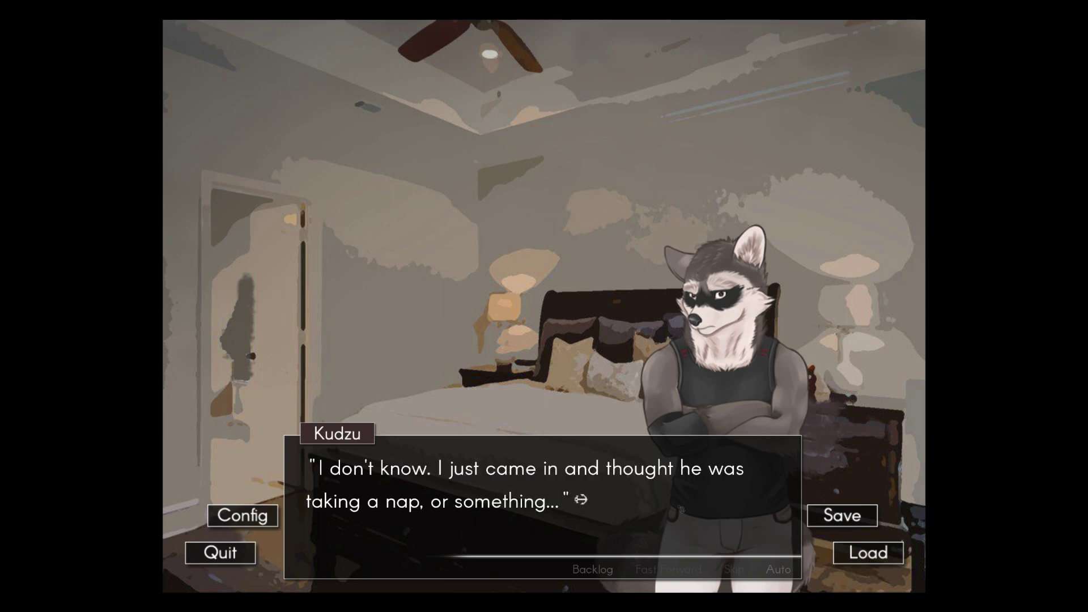
left_click(610, 503)
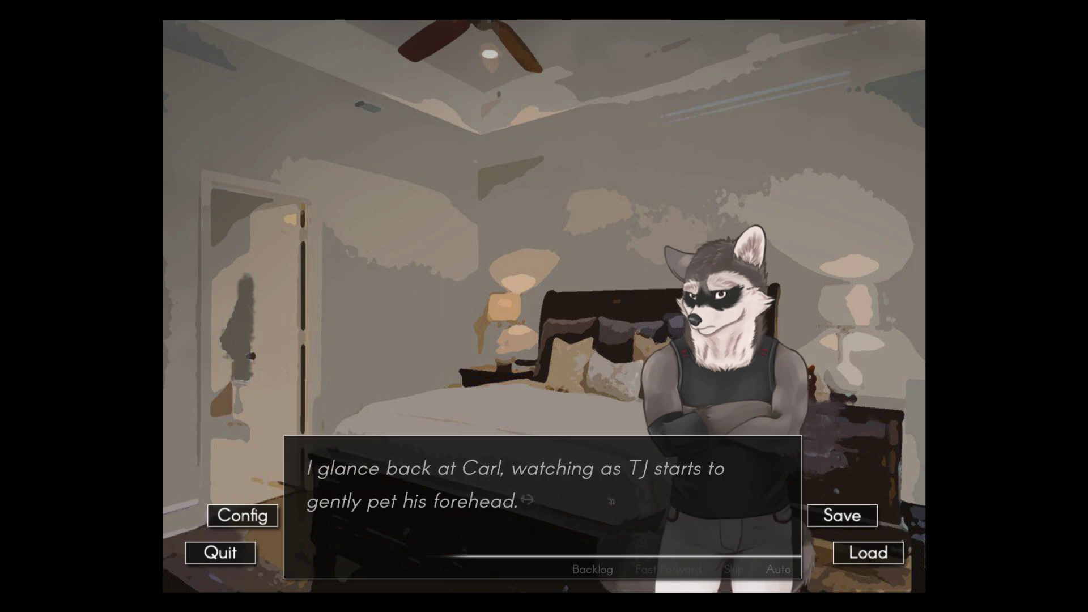
left_click(610, 504)
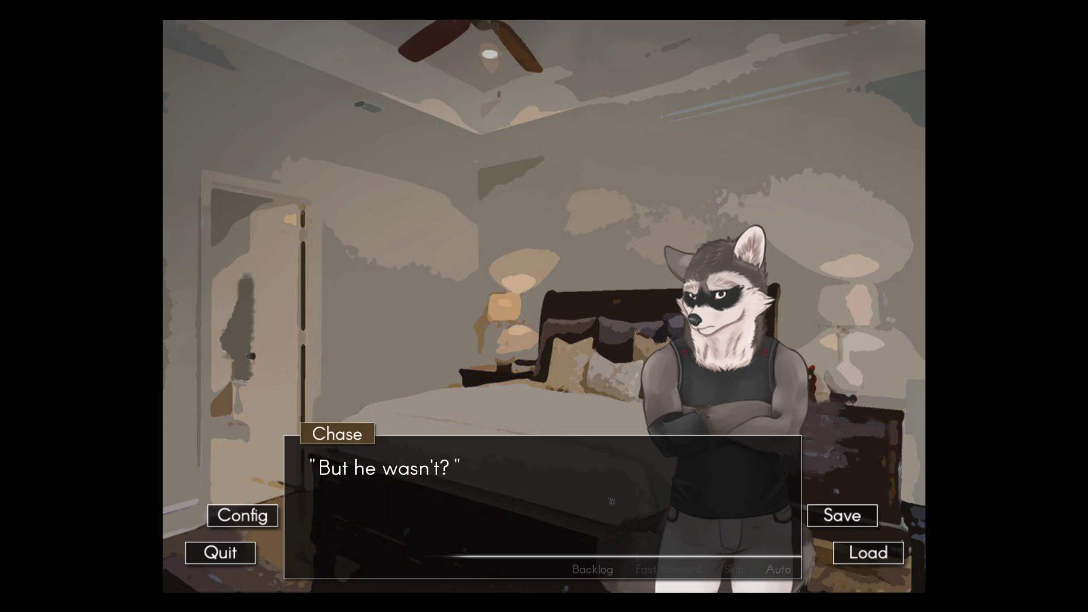
left_click(610, 502)
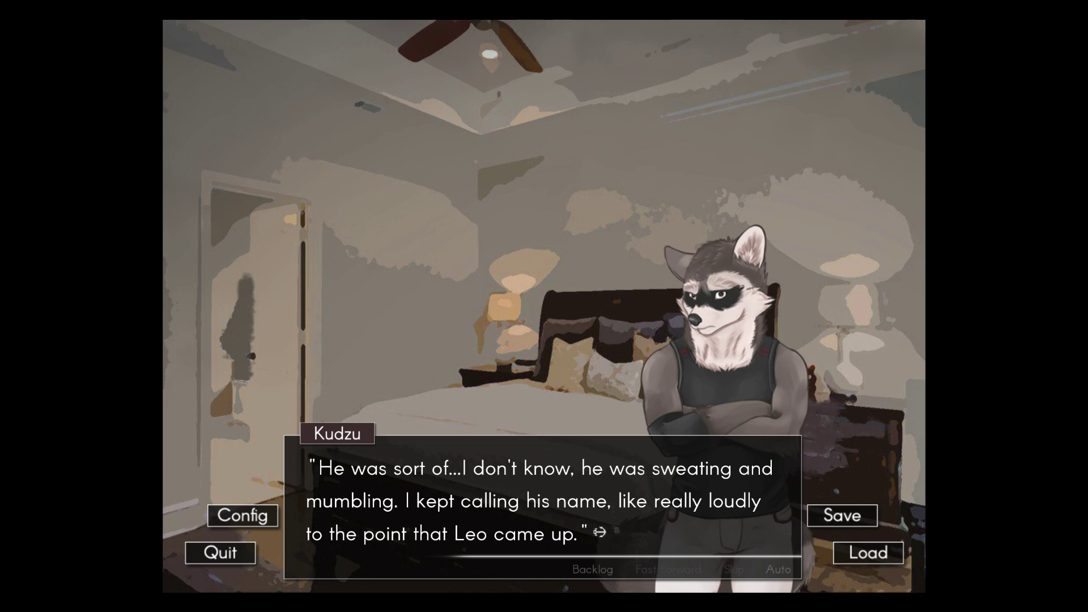
Step: Read Carl breathing heavily, TJ hugging him, and Kudzu's line about Leo's touch
left_click(616, 529)
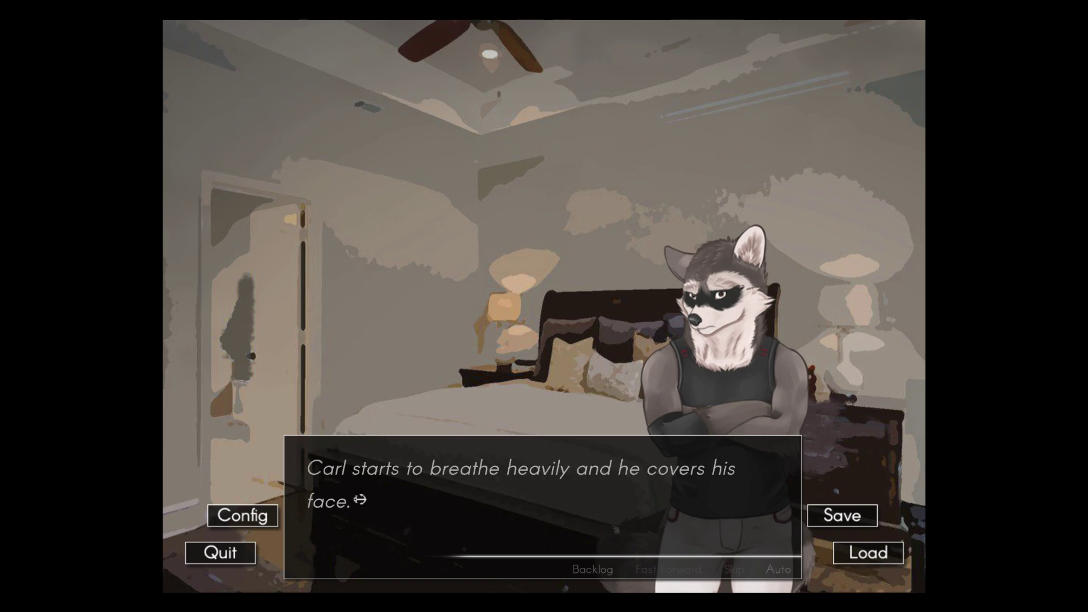
left_click(617, 529)
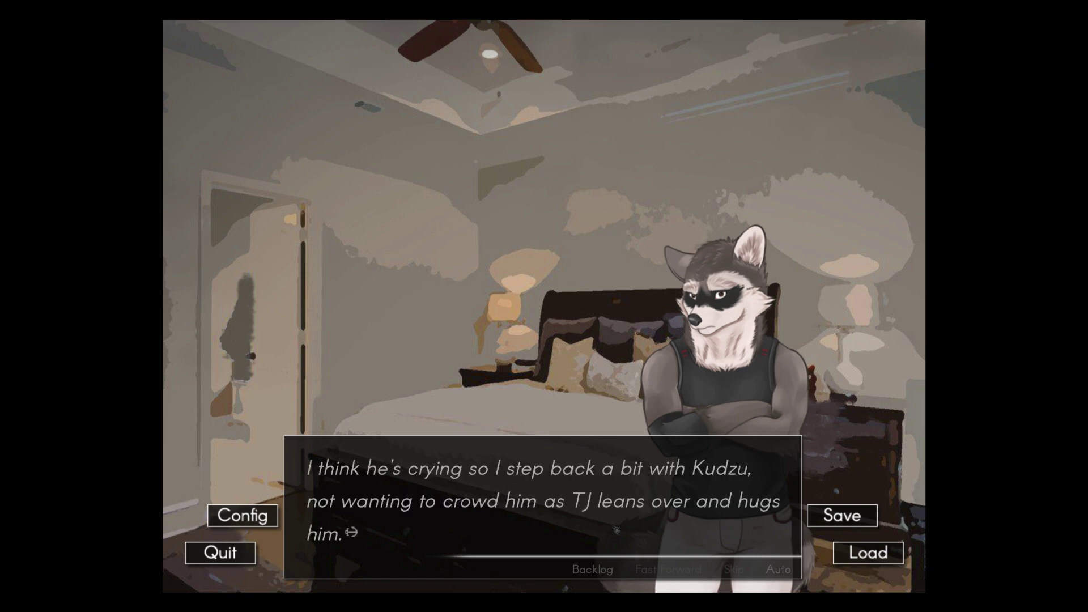
left_click(615, 529)
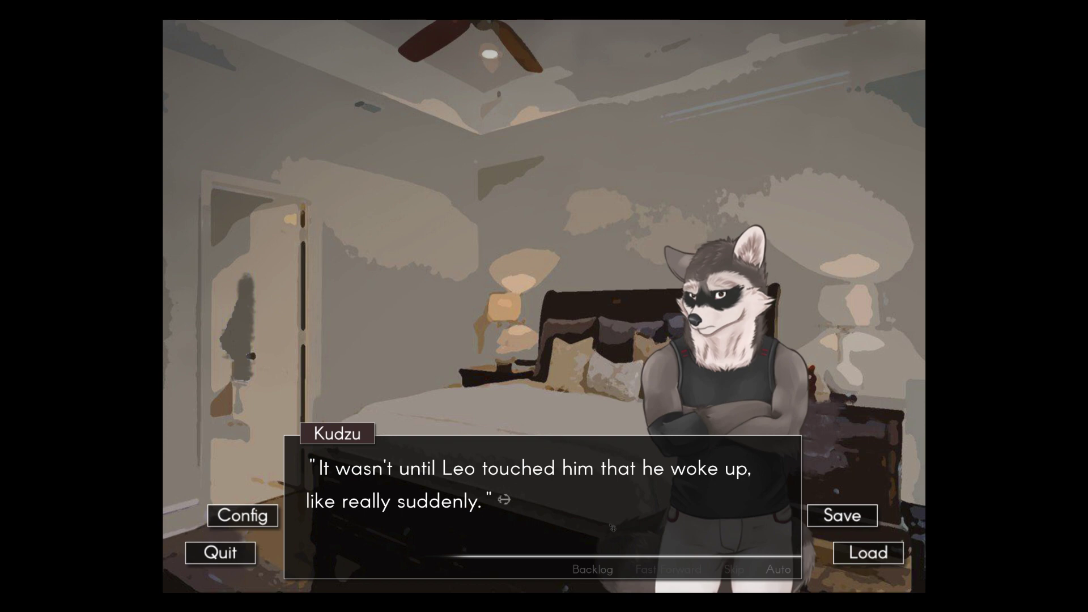
left_click(614, 529)
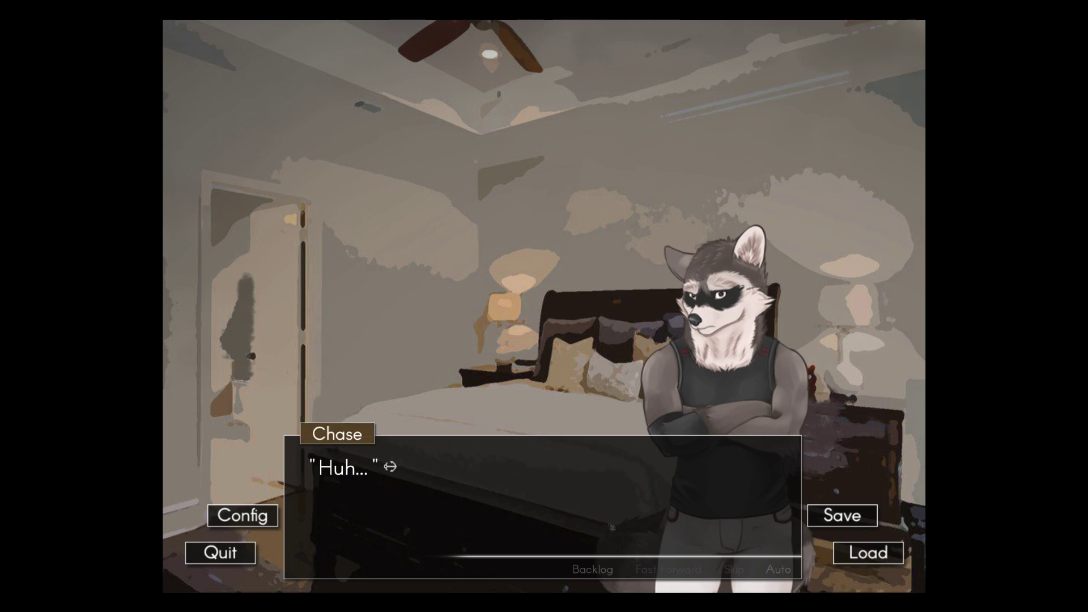
left_click(611, 528)
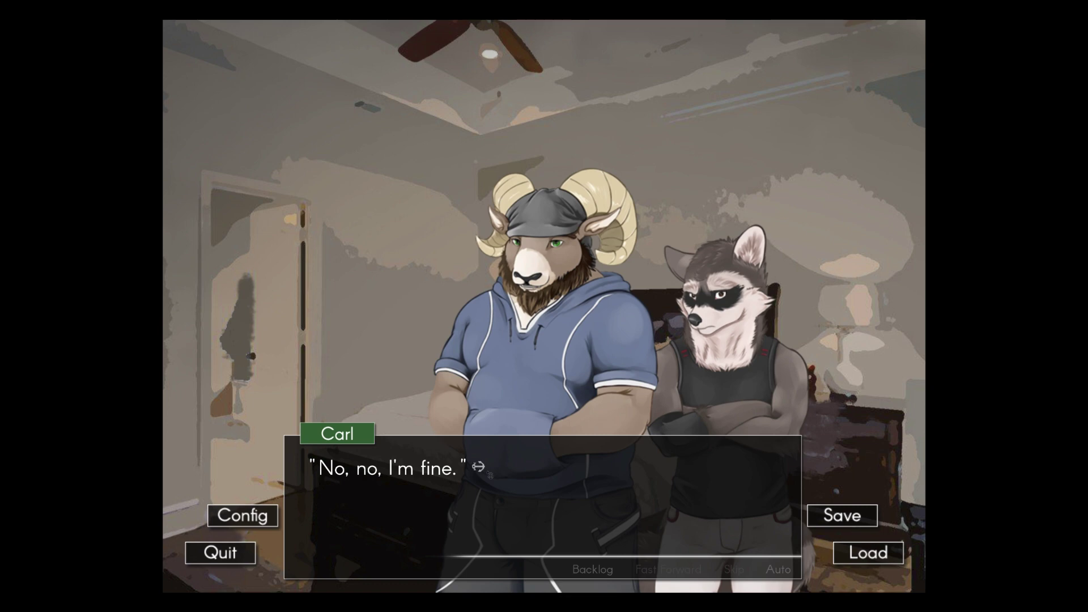
Step: Read Carl's shaky laugh and his dream of everyone vanishing, up to Leo's 'Gone?'
left_click(544, 340)
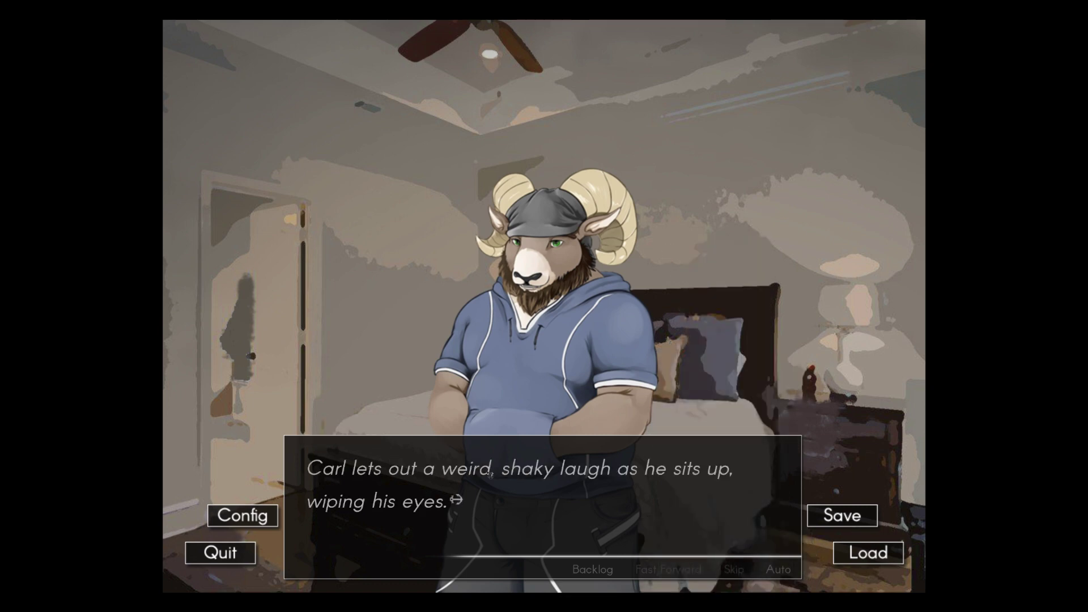
key("Return")
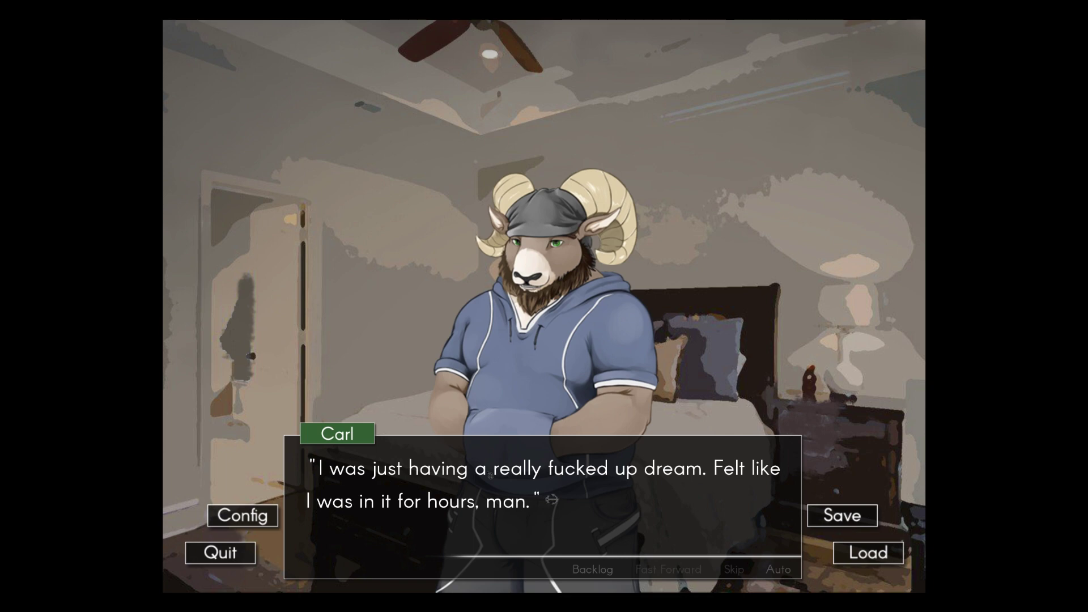
key("Return")
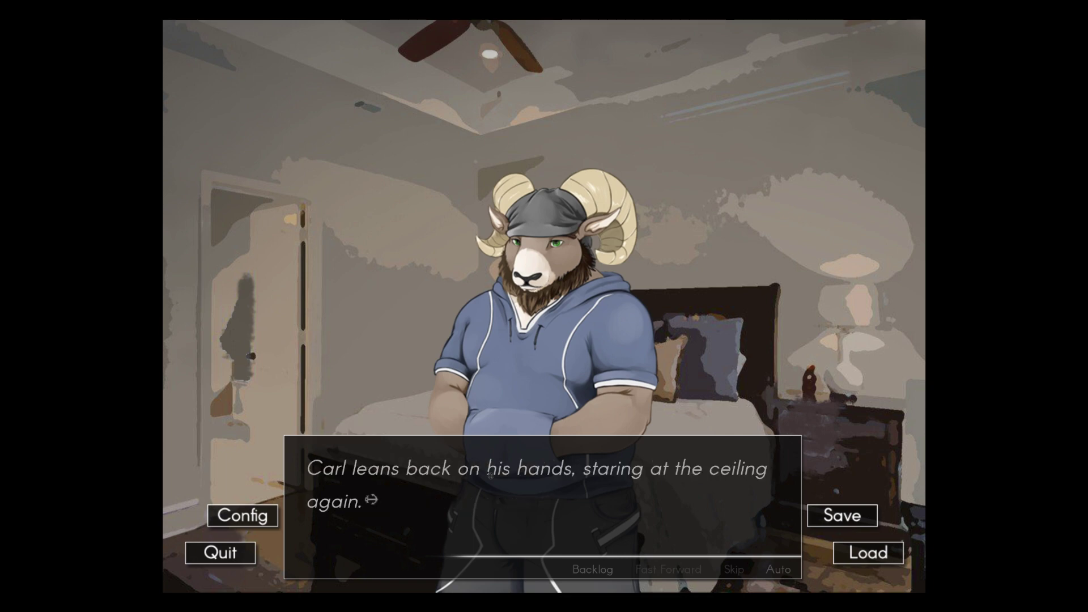
key("Return")
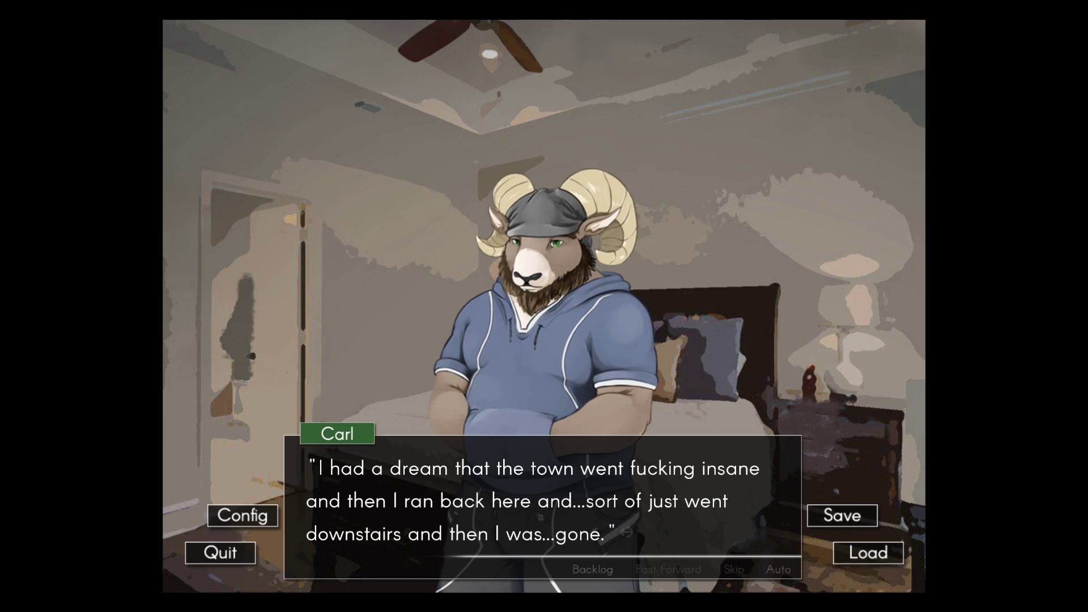
key("Return")
key("Return")
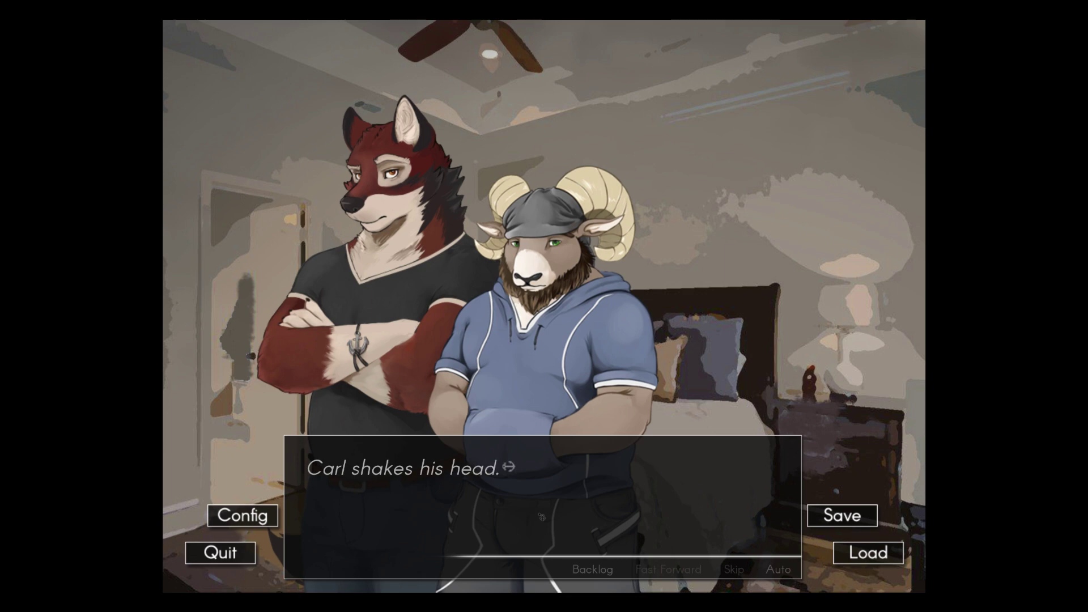
Step: Read Carl describing looping hotel hallways, then Leo saying they need a car
key("Return")
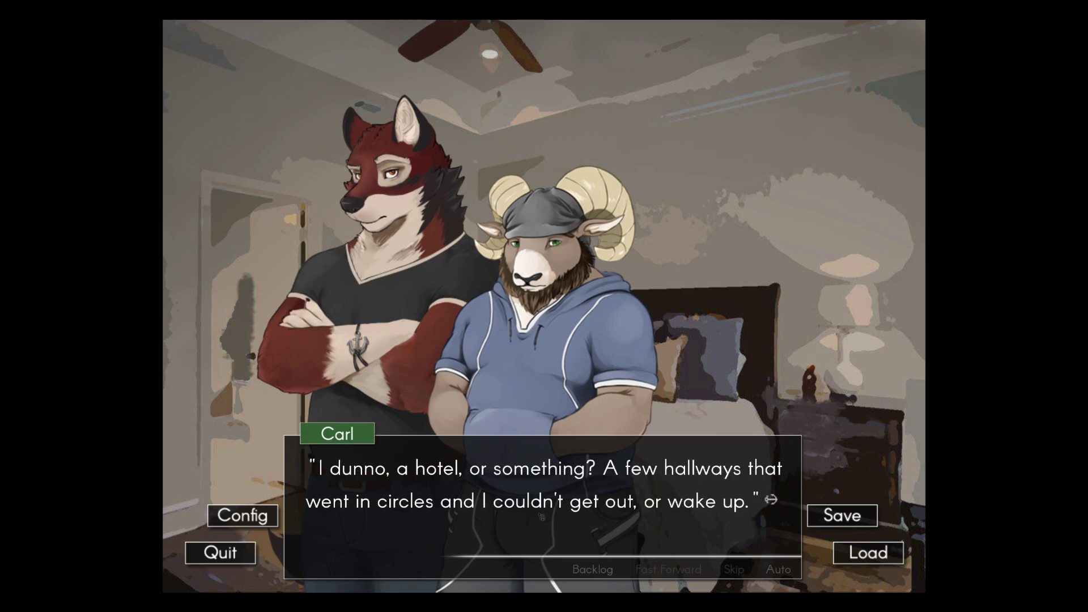
key("Return")
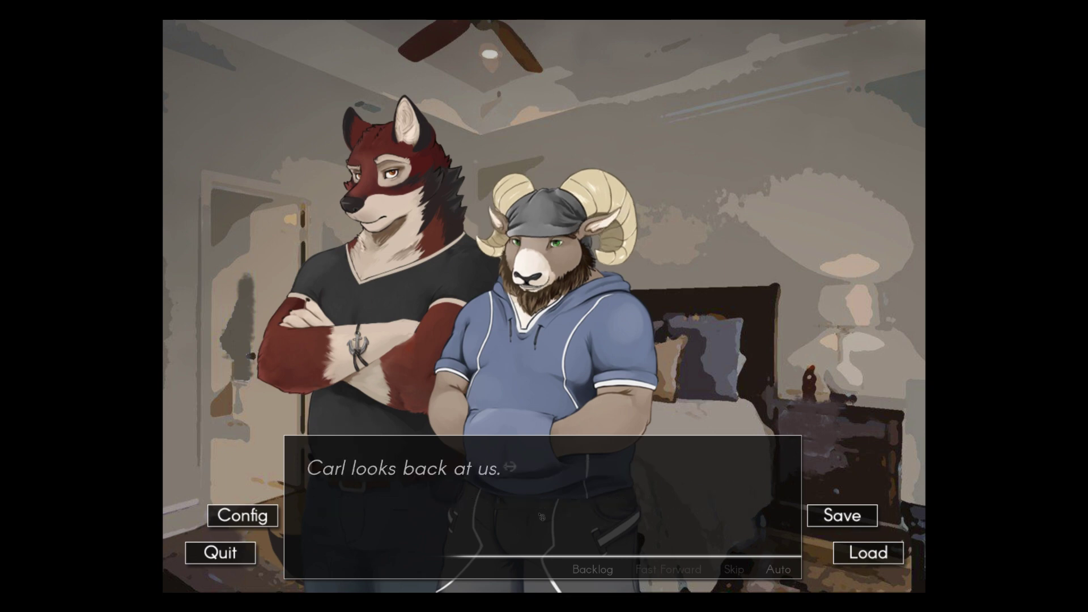
key("Return")
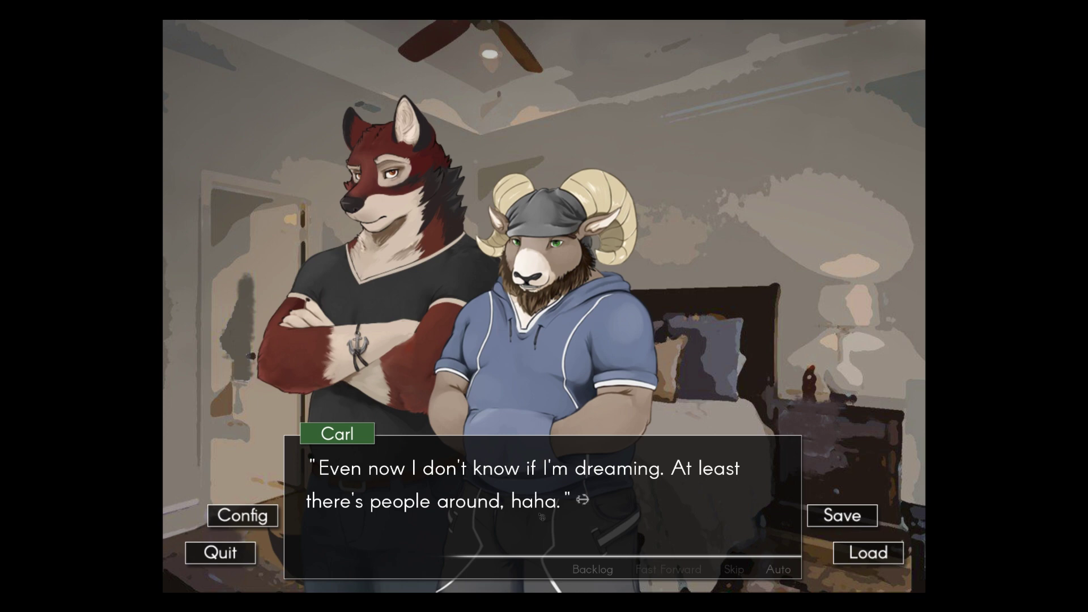
key("Return")
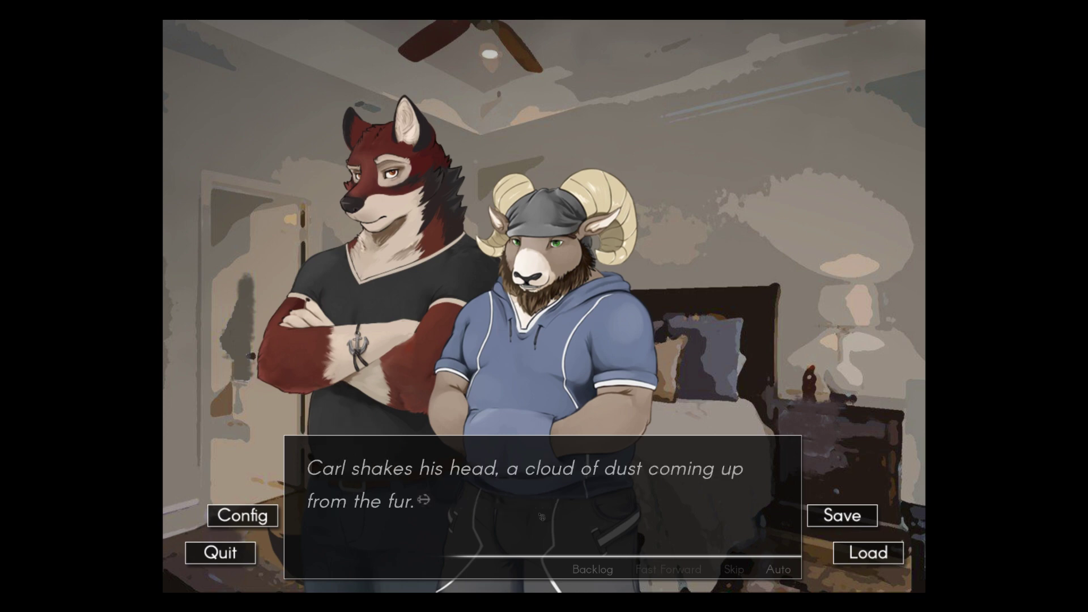
key("Return")
key("Return")
key("Return")
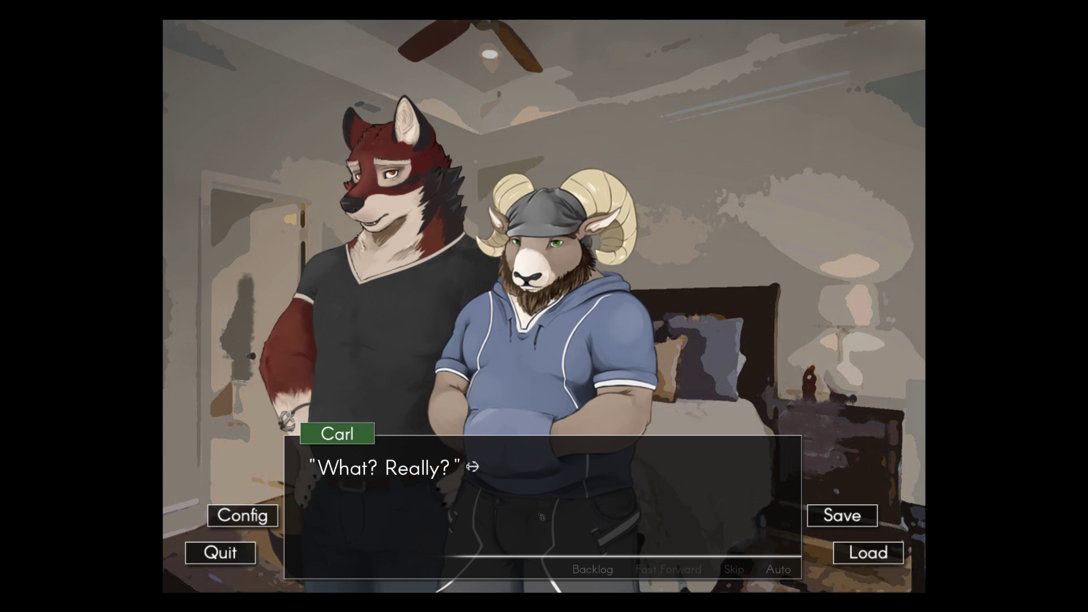
key("Return")
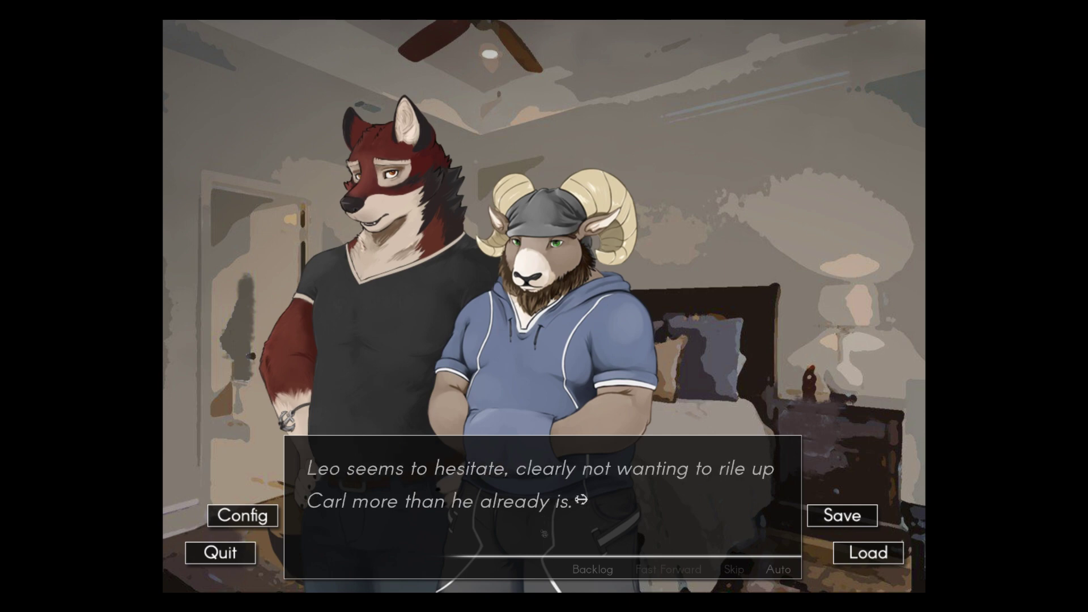
key("Return")
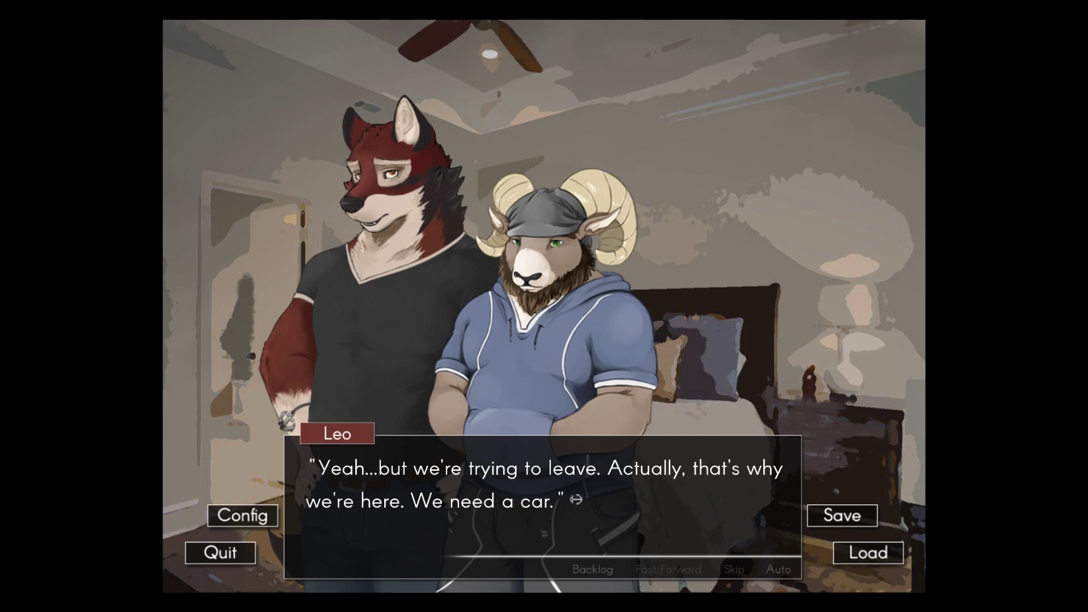
Step: Read Carl asking about the van and Leo saying it broke down
key("Return")
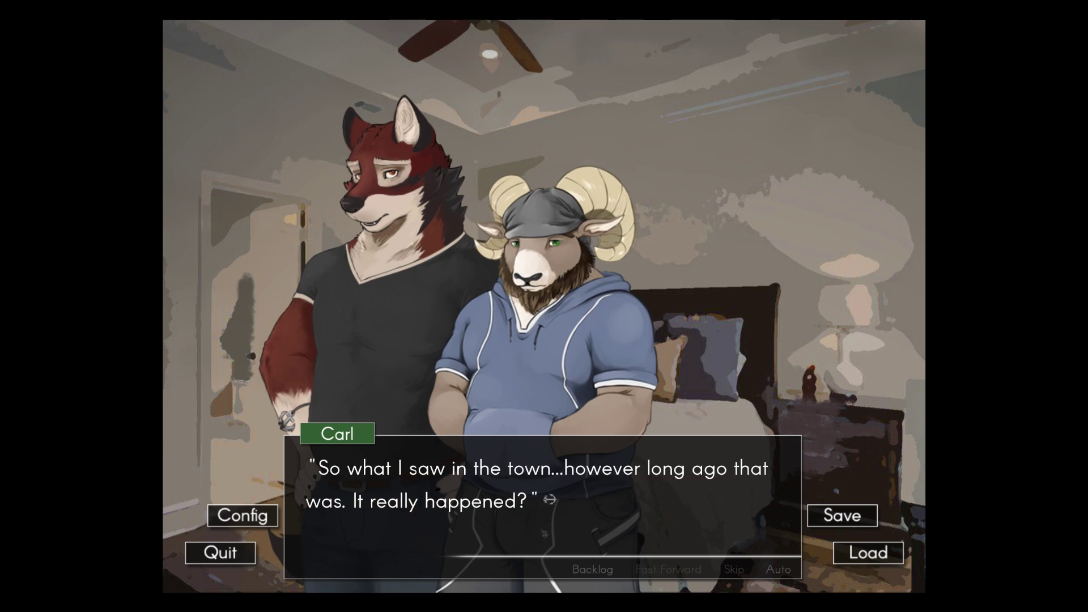
key("Return")
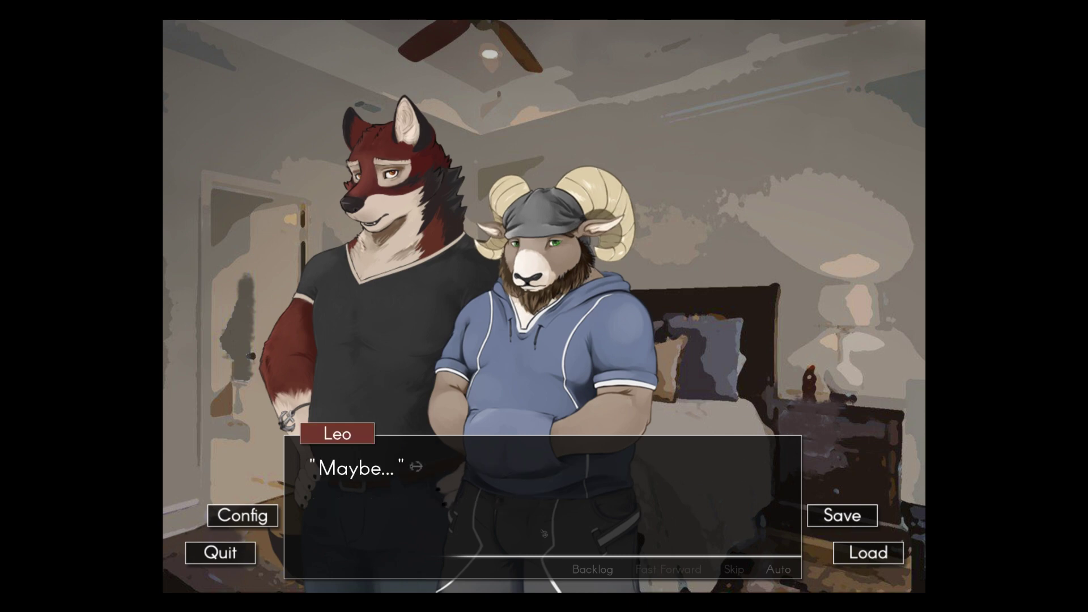
key("Return")
key("Return")
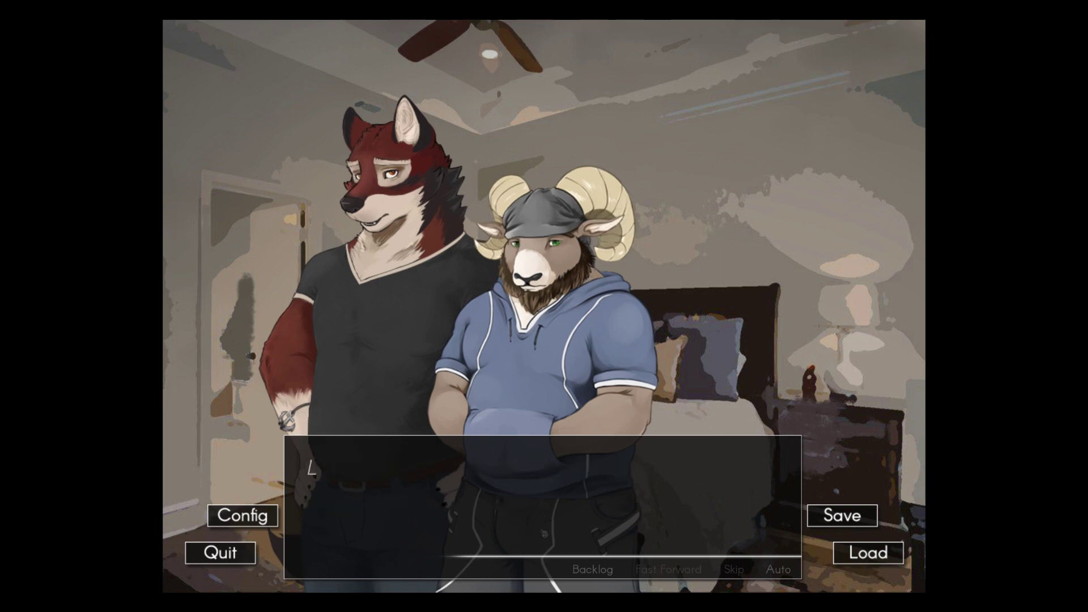
key("Return")
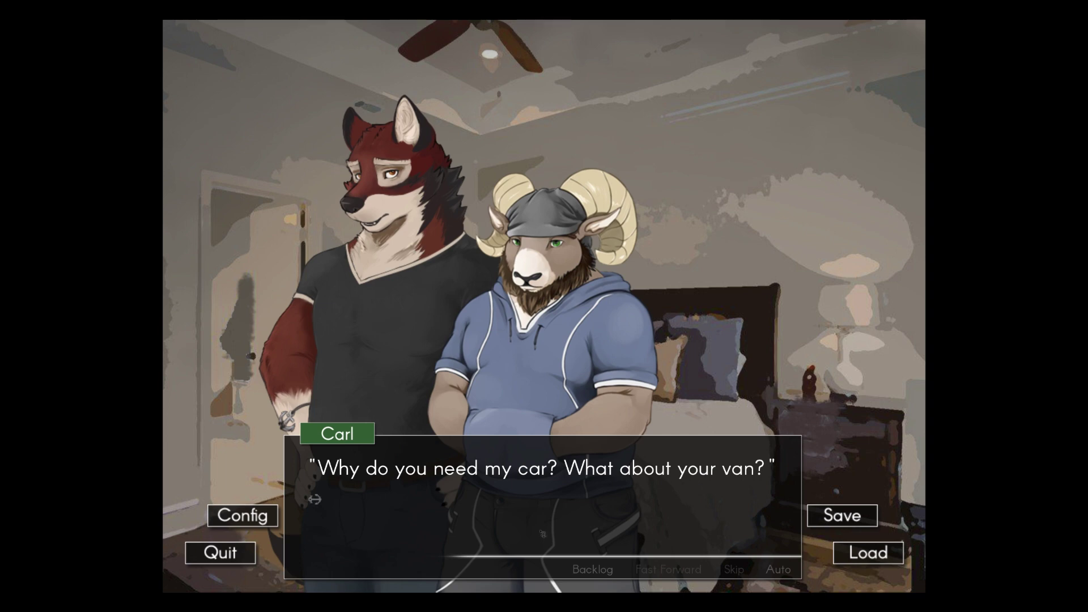
key("Return")
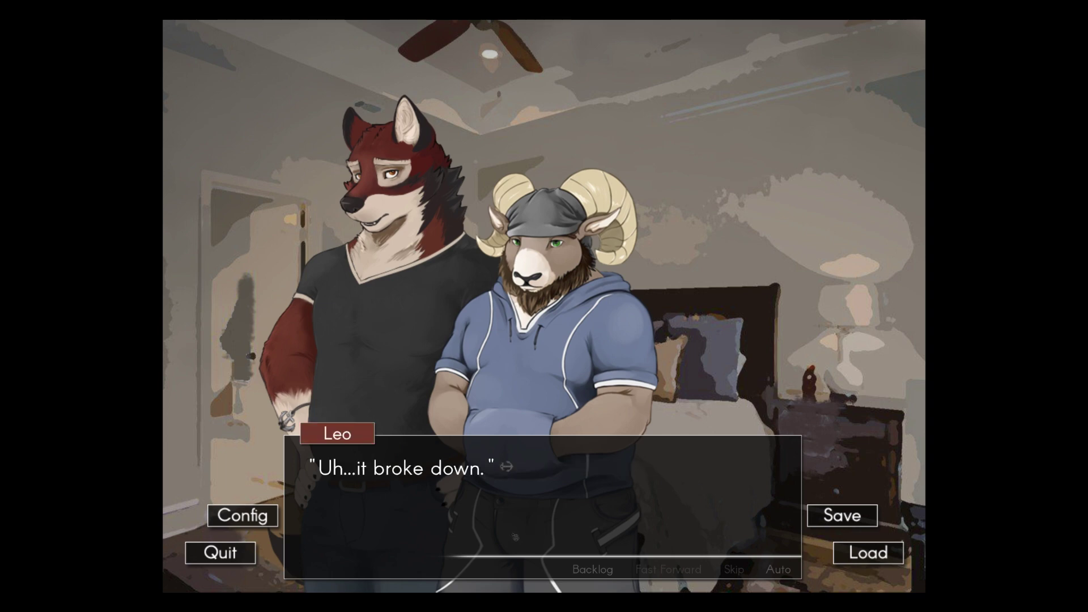
key("Return")
key("Return")
key("Return")
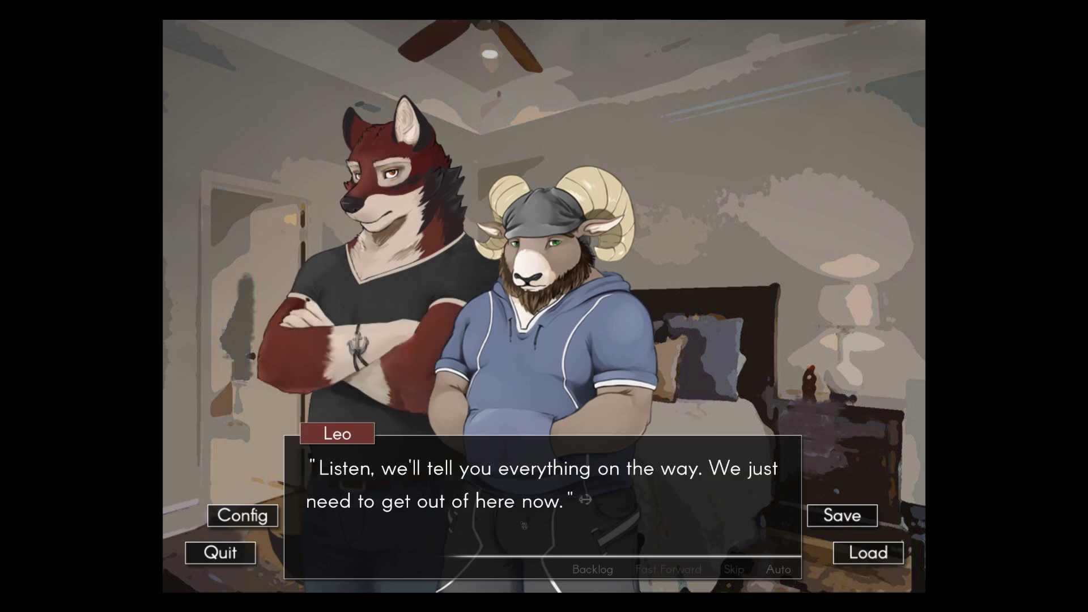
key("Return")
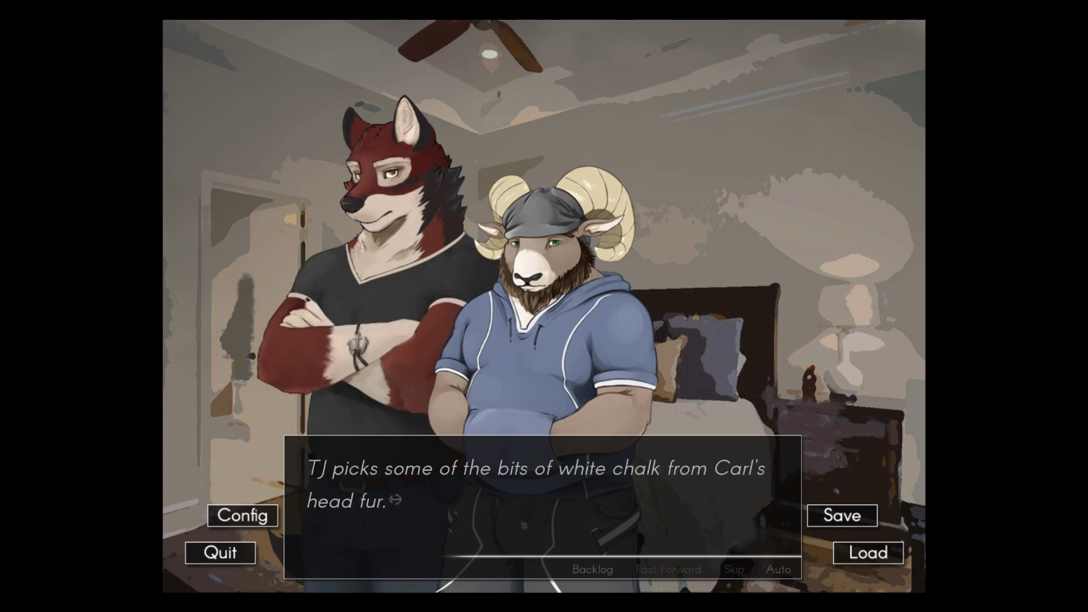
Step: Read TJ asking about the white dust and Carl noticing Chase's arm
key("Return")
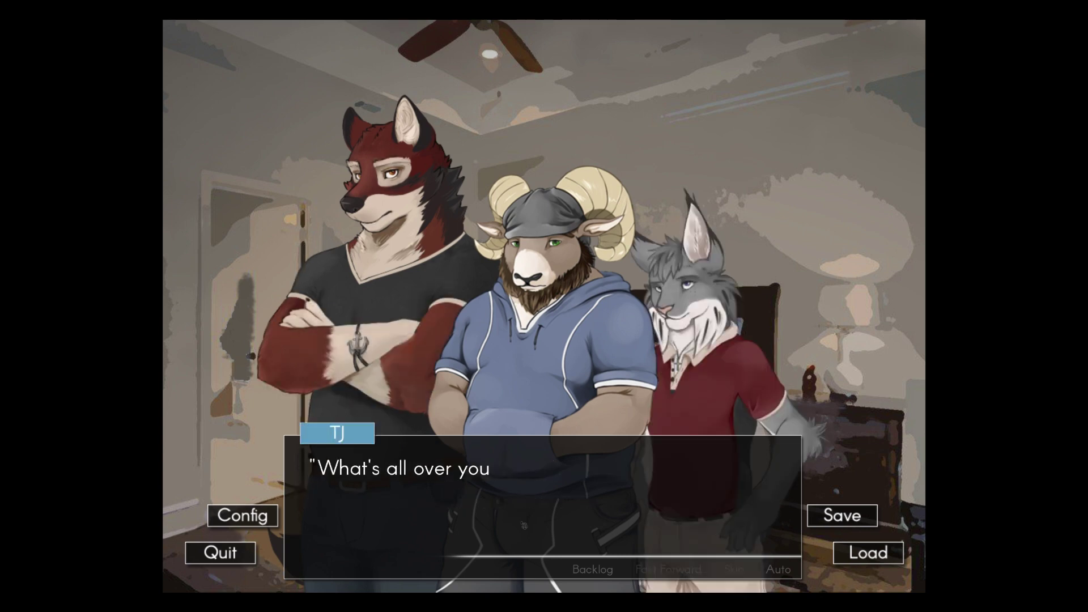
key("Return")
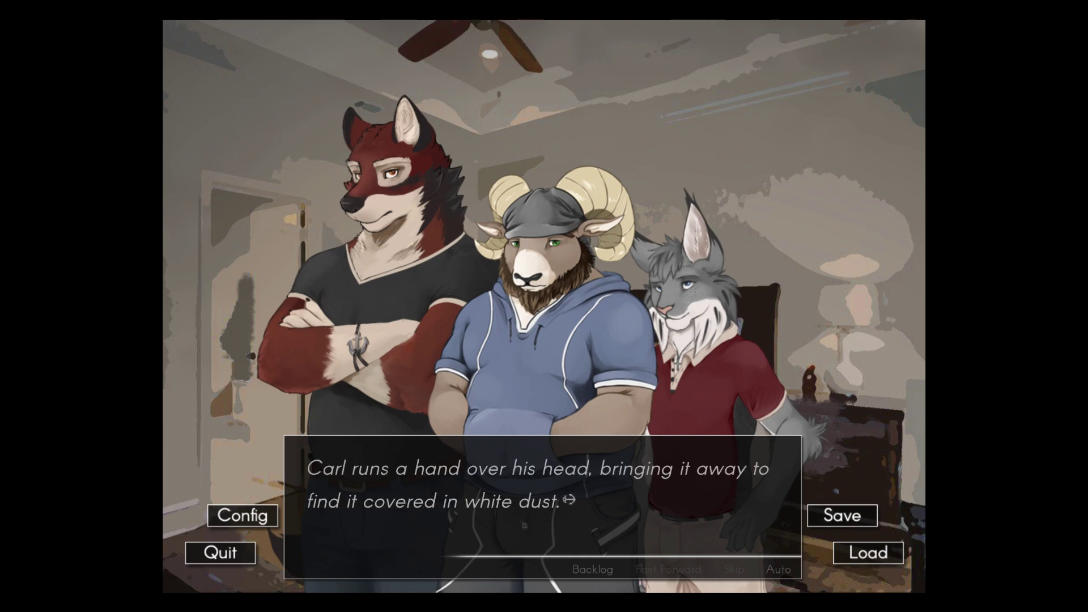
key("Return")
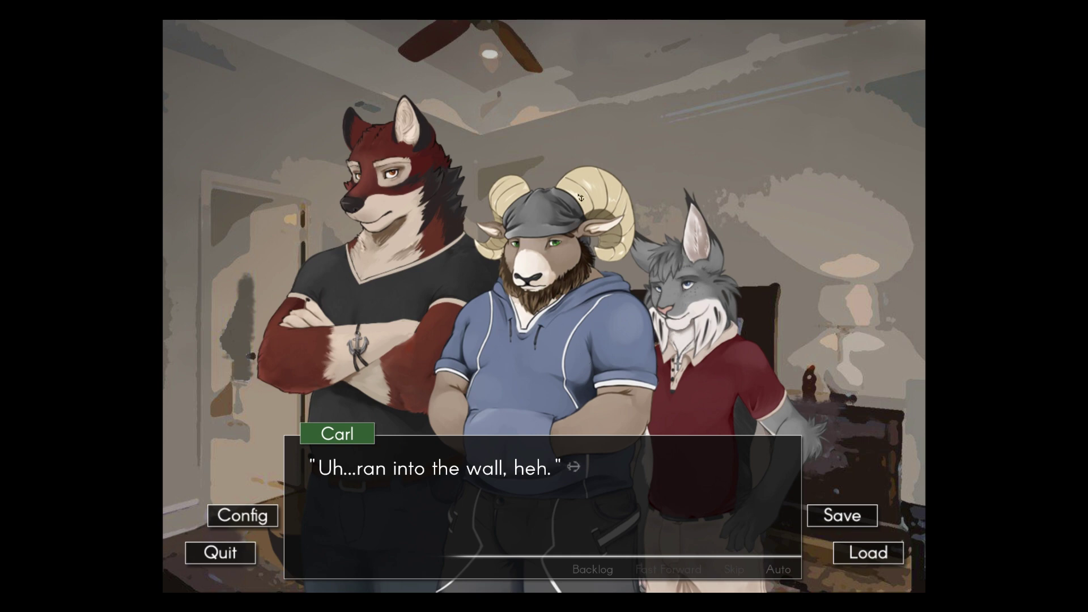
left_click(511, 424)
left_click(515, 446)
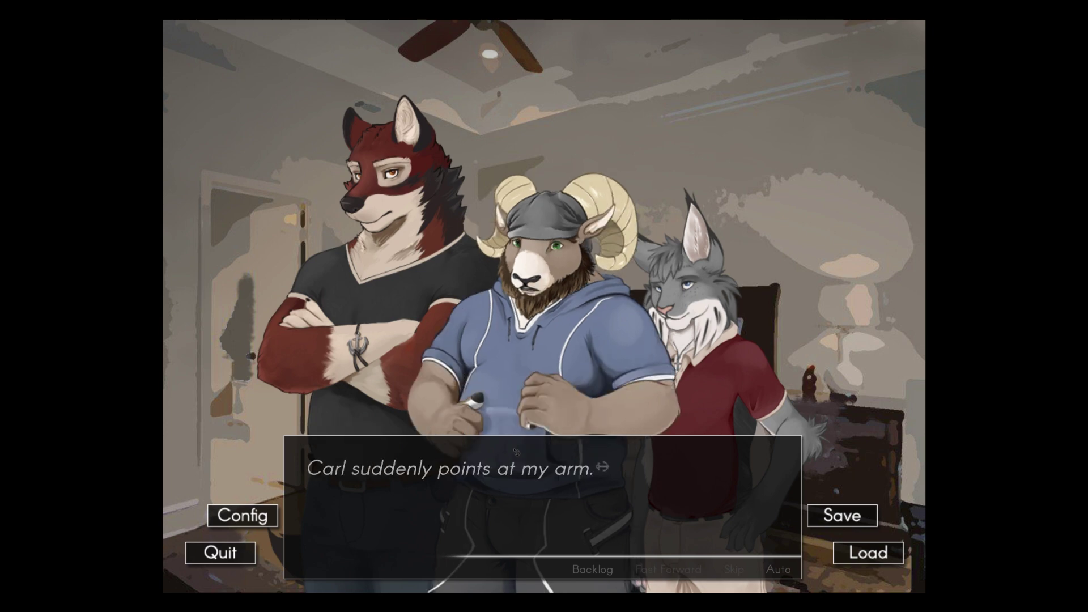
left_click(516, 451)
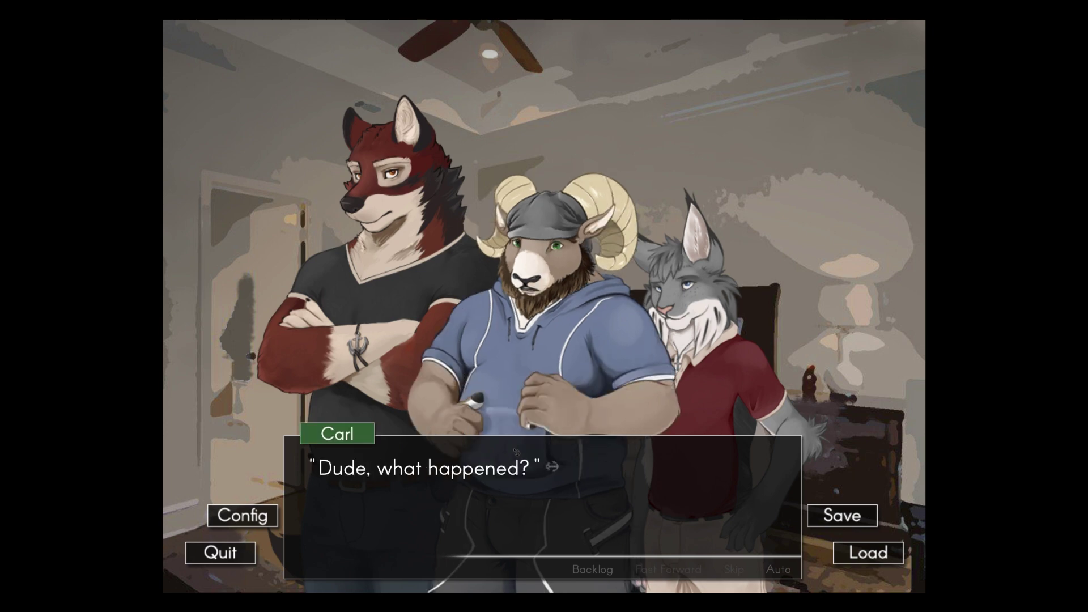
left_click(516, 450)
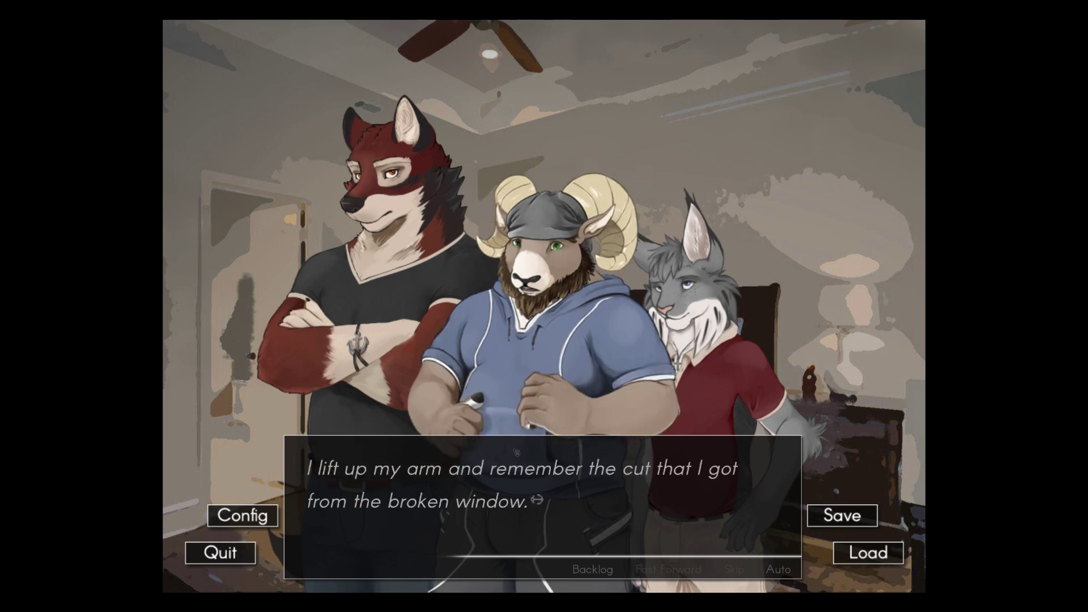
Step: Read about the bloody cut and Carl realizing things aren't right
left_click(516, 451)
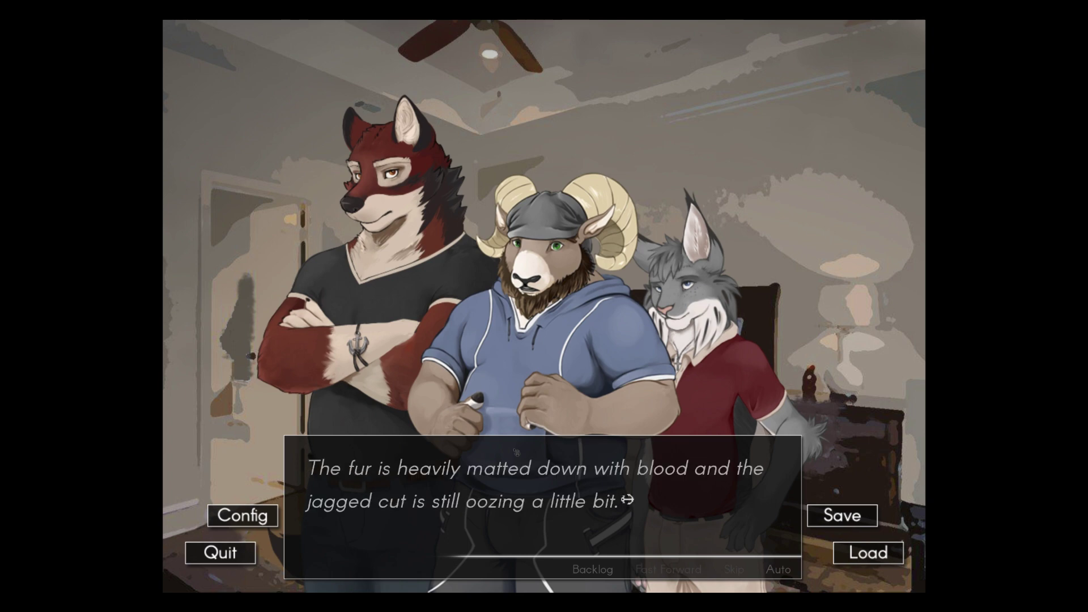
left_click(516, 450)
left_click(516, 451)
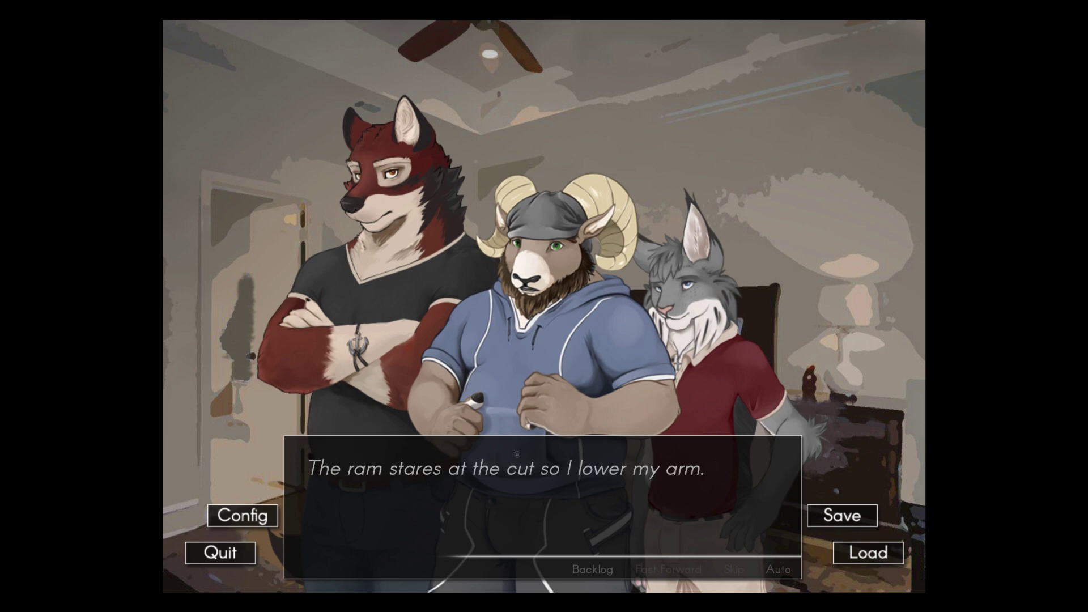
left_click(519, 456)
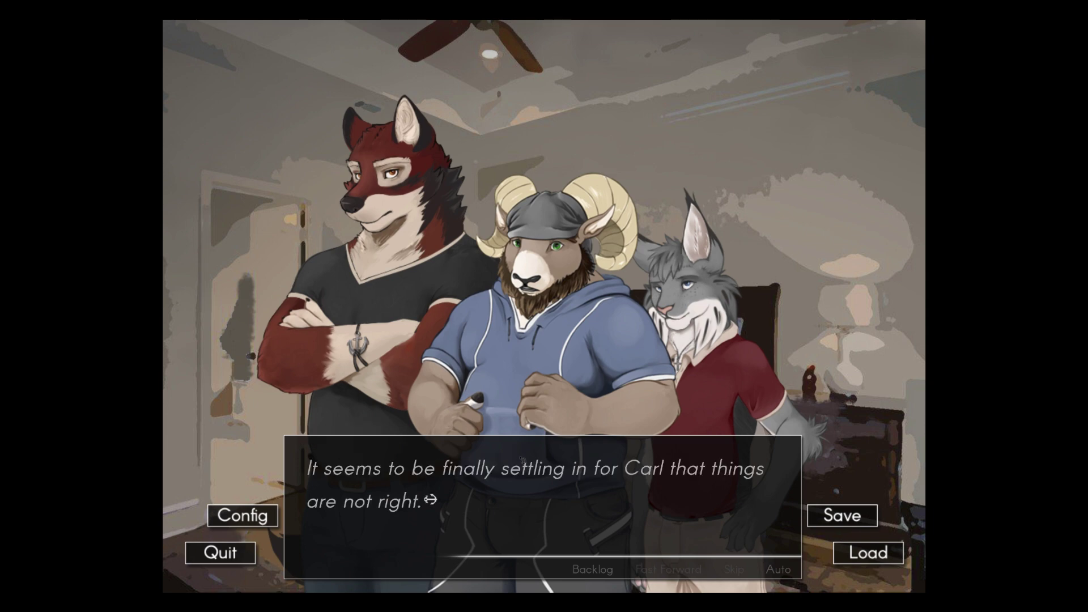
left_click(523, 459)
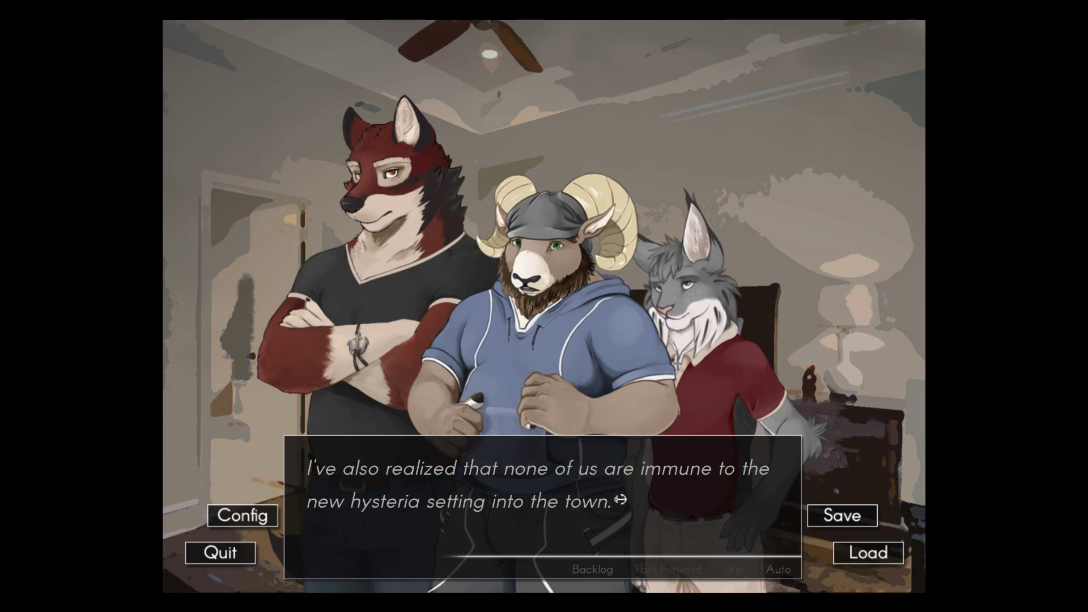
Step: Read the reflections on the town's past, through Leo asking for the keys
left_click(543, 377)
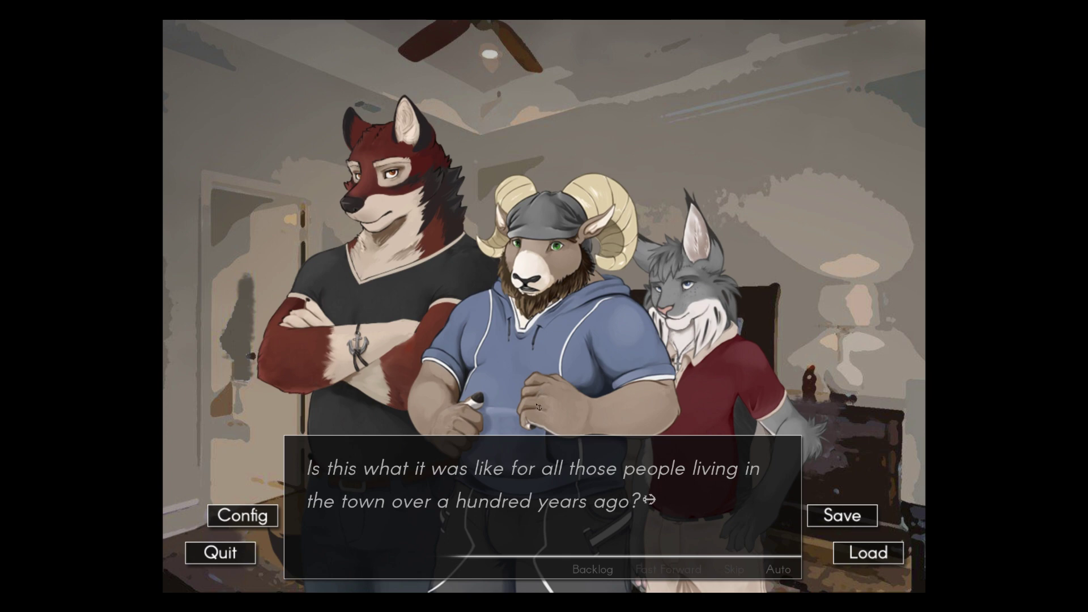
left_click(538, 408)
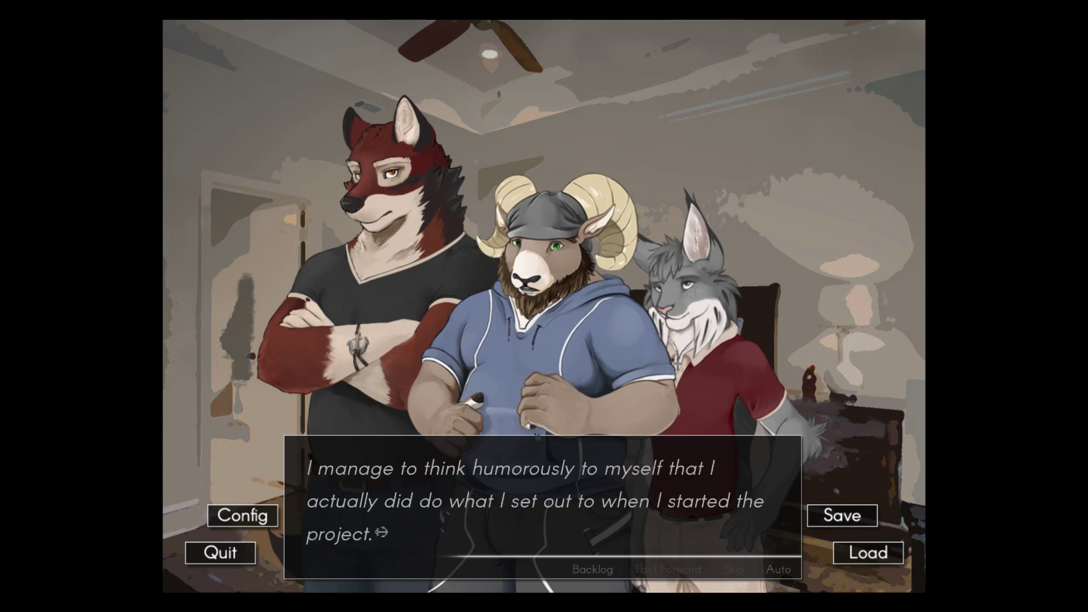
left_click(537, 436)
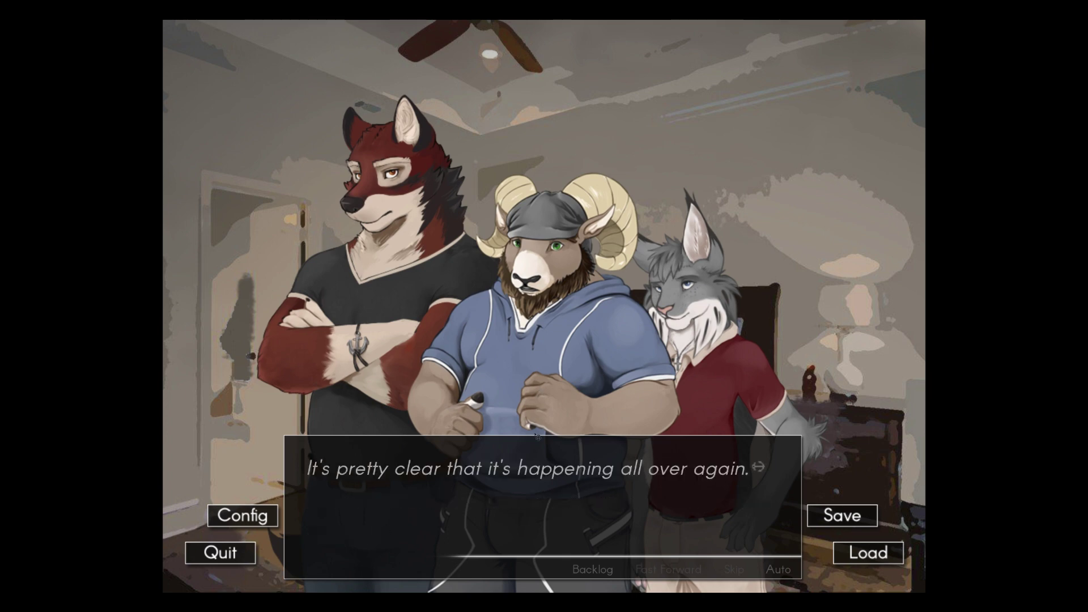
left_click(537, 437)
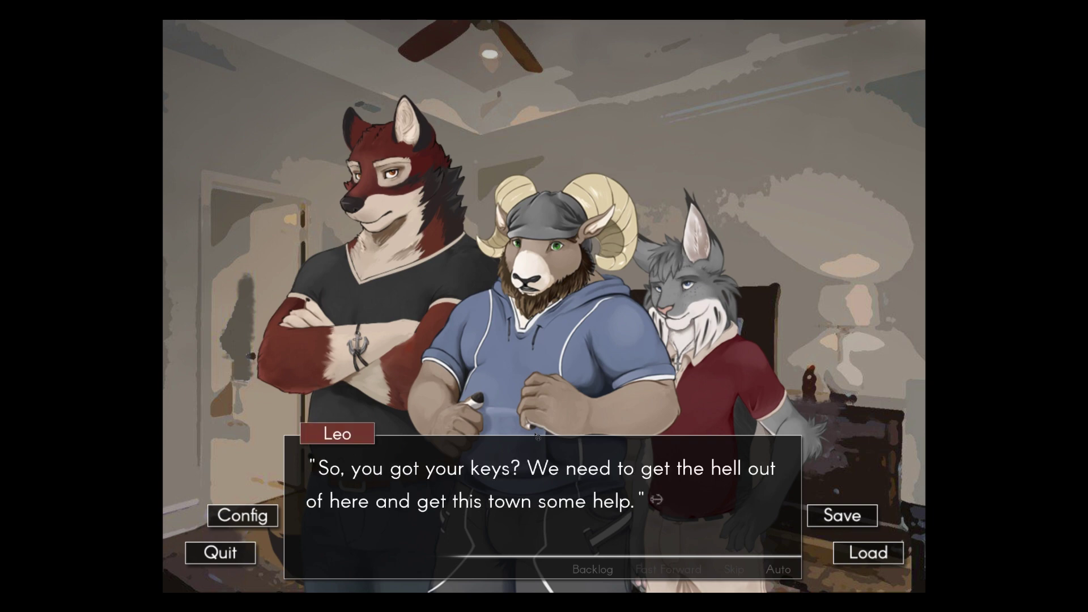
left_click(537, 435)
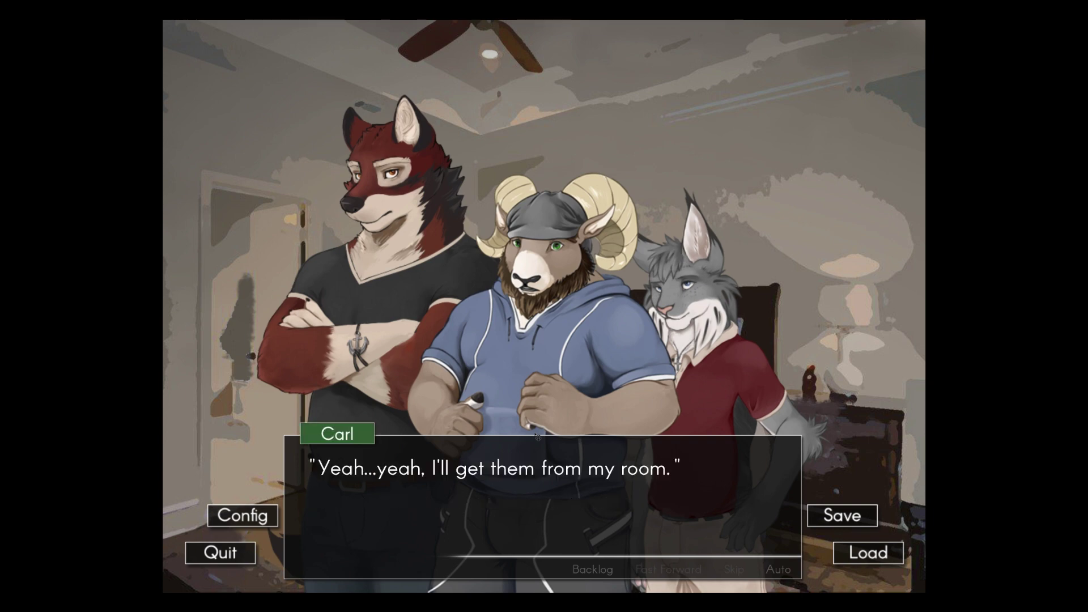
left_click(537, 436)
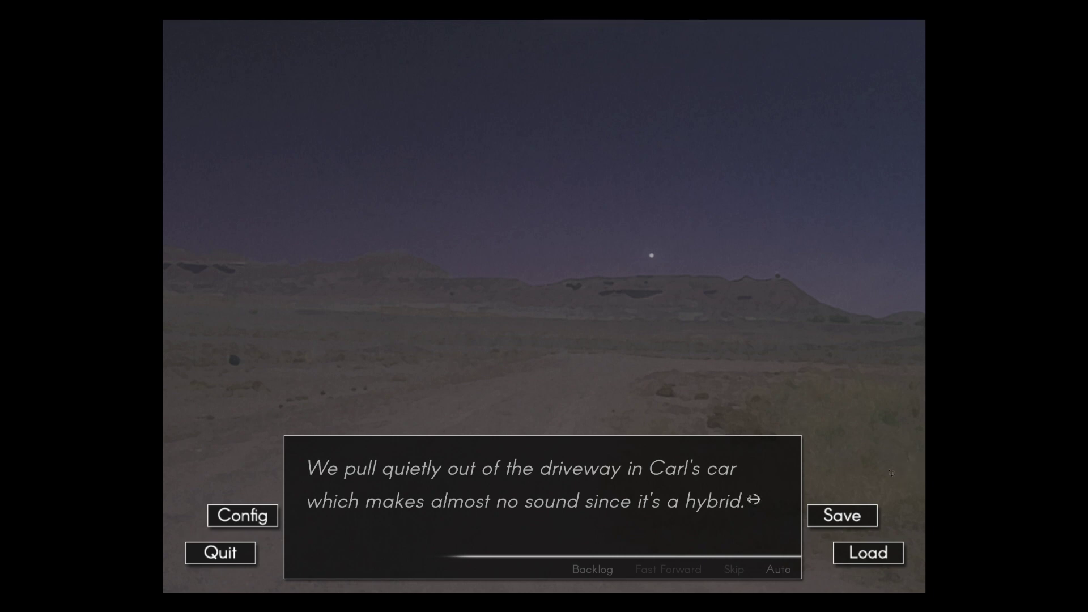
Step: Read the drive narration: the seating arrangement, Leo's driving, and TJ at the window
left_click(720, 487)
left_click(695, 481)
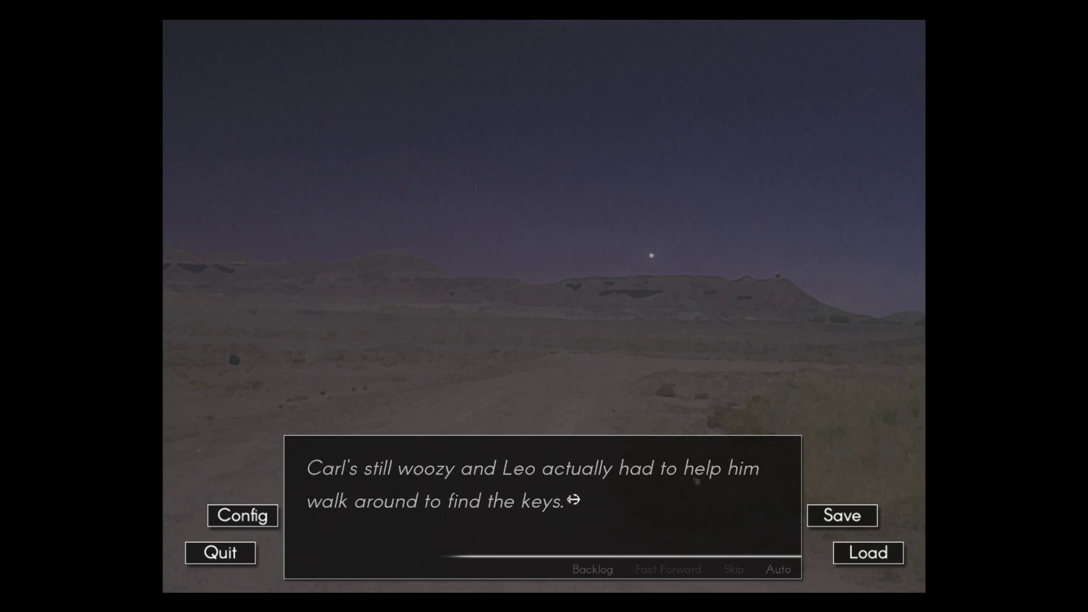
left_click(695, 482)
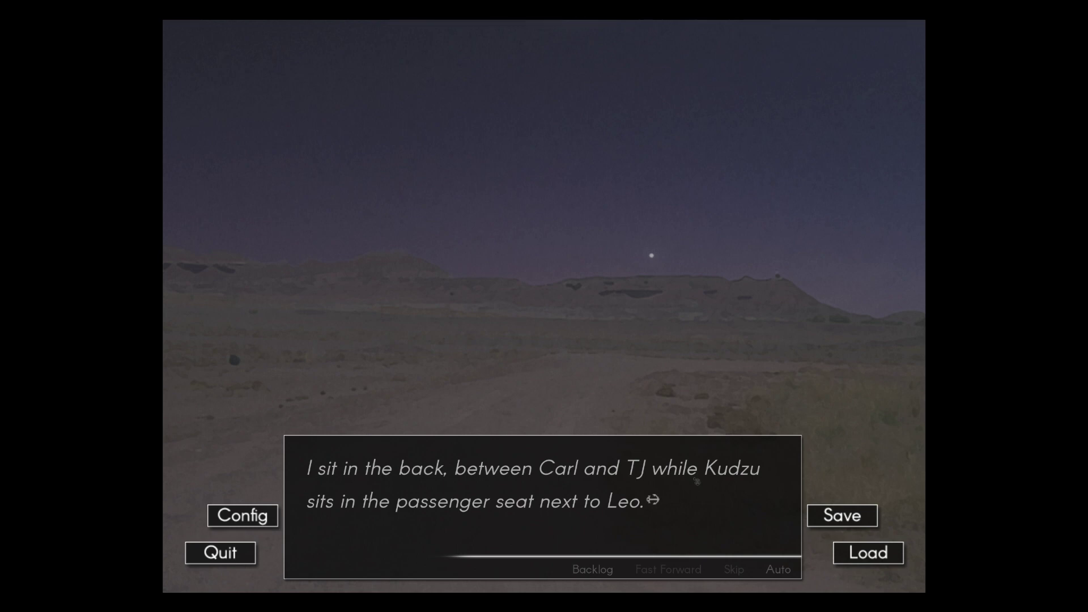
left_click(696, 481)
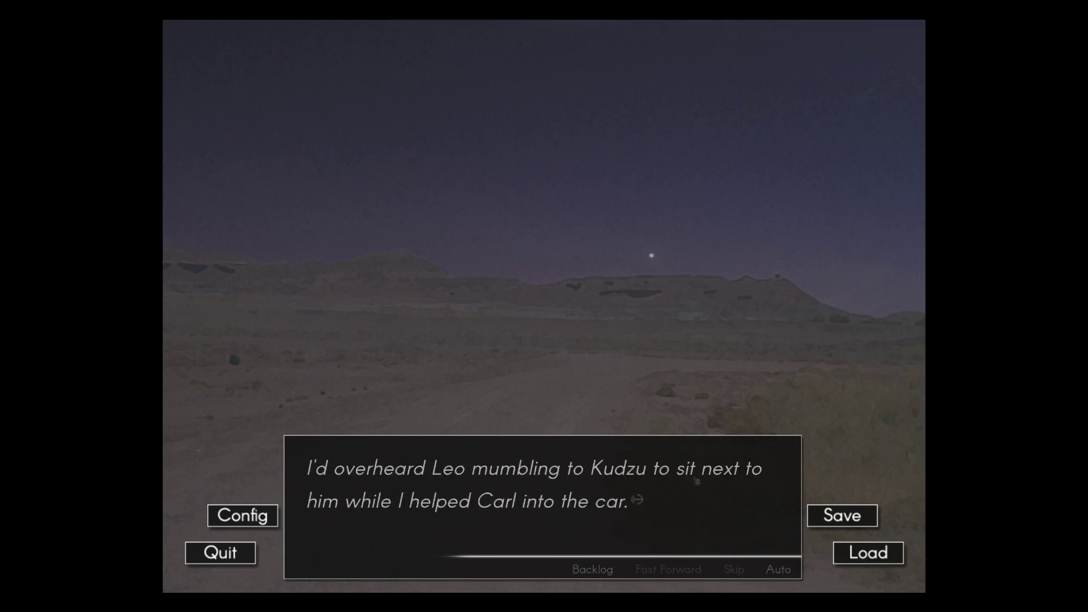
left_click(695, 481)
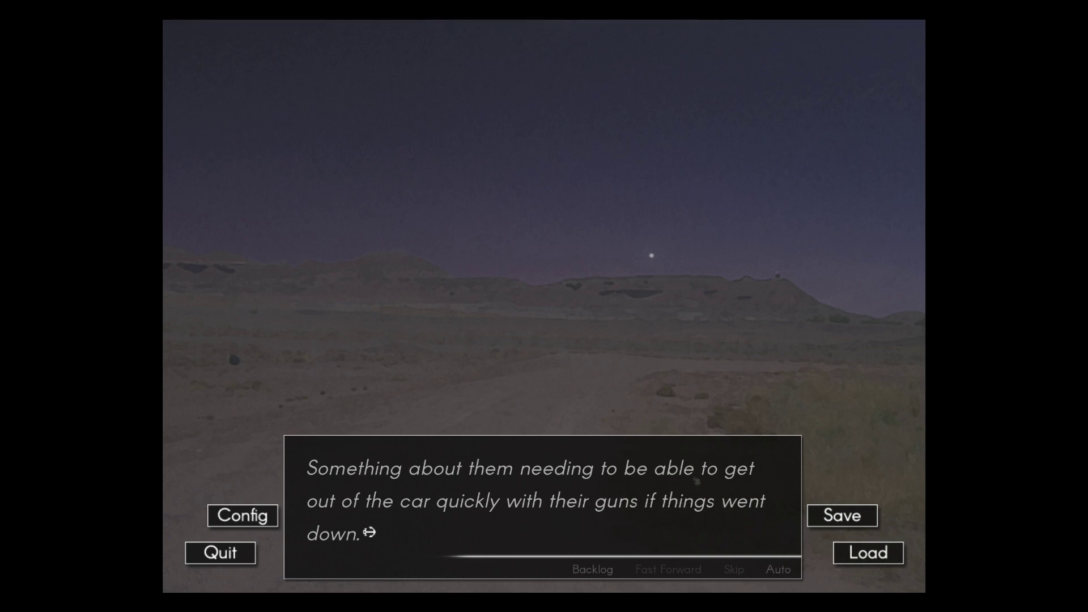
left_click(696, 482)
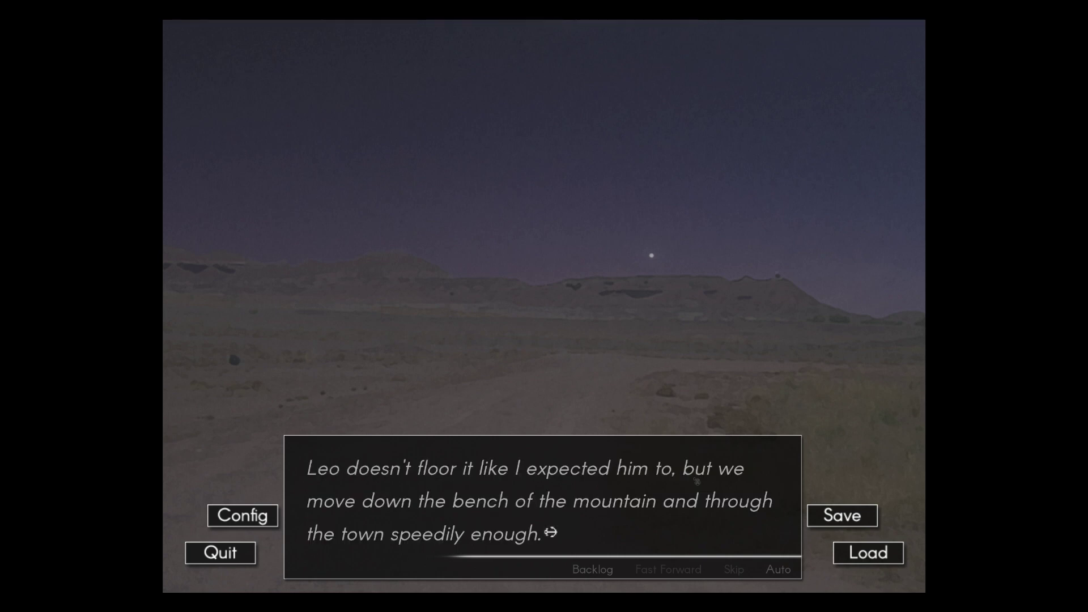
left_click(696, 482)
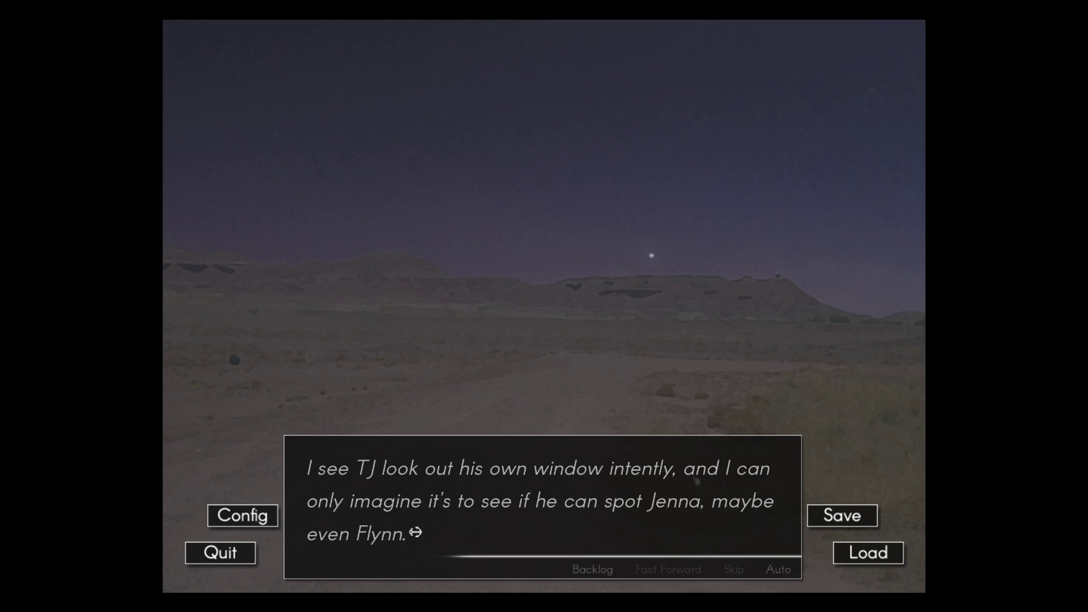
Step: Read Carl feeling unwell, TJ comforting him, and Carl asking where Jenna is
left_click(229, 345)
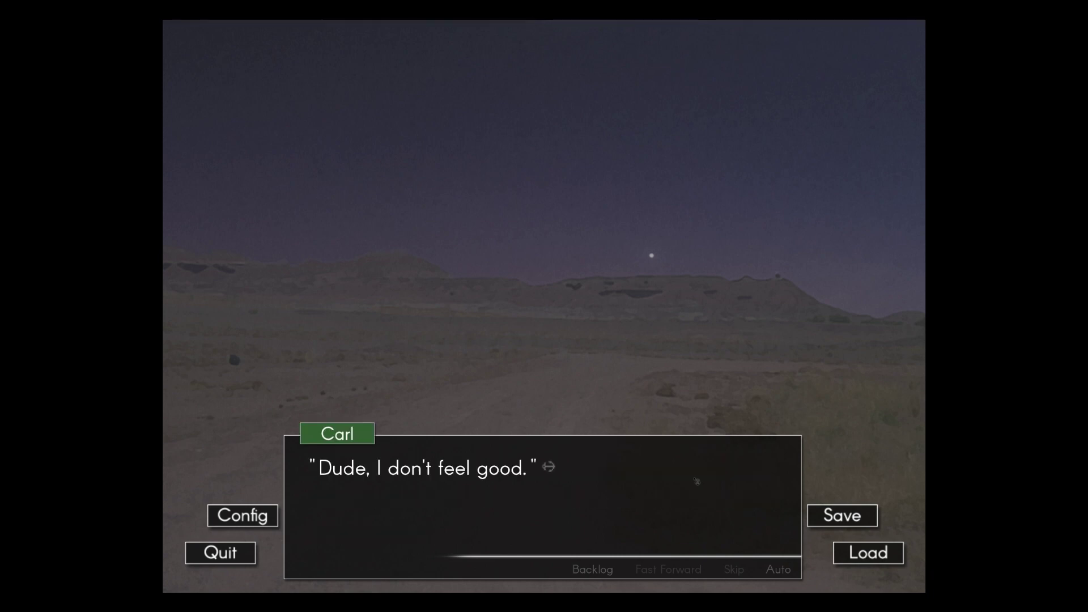
left_click(695, 481)
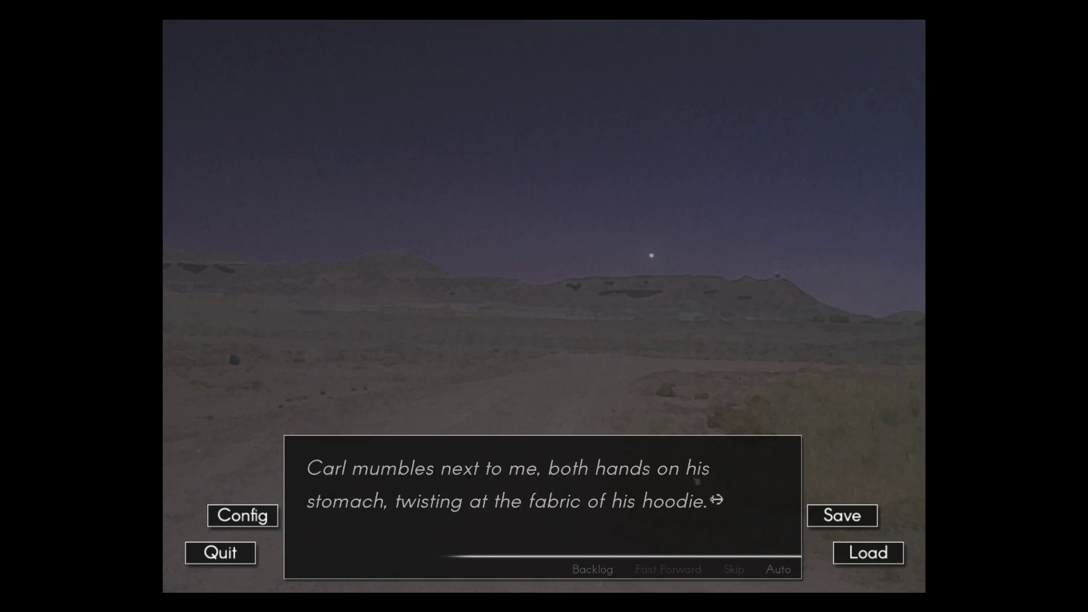
left_click(696, 481)
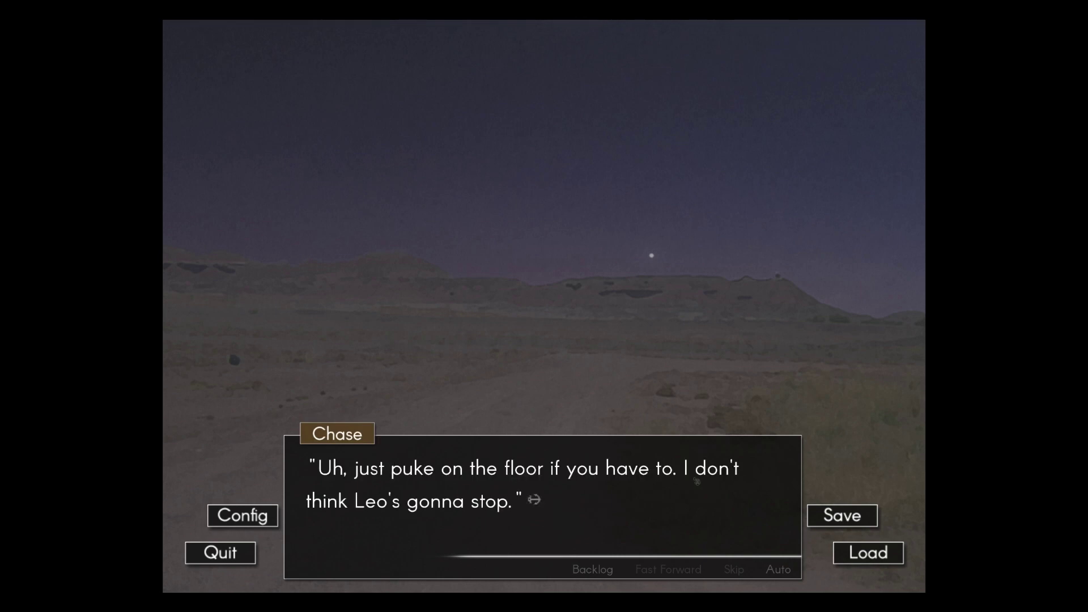
left_click(697, 481)
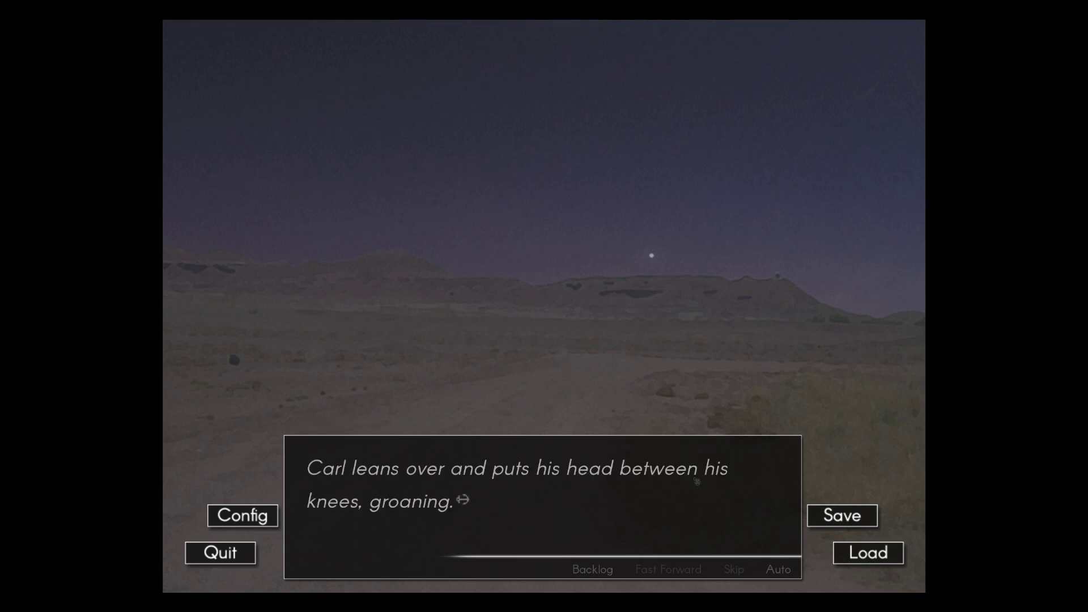
left_click(696, 481)
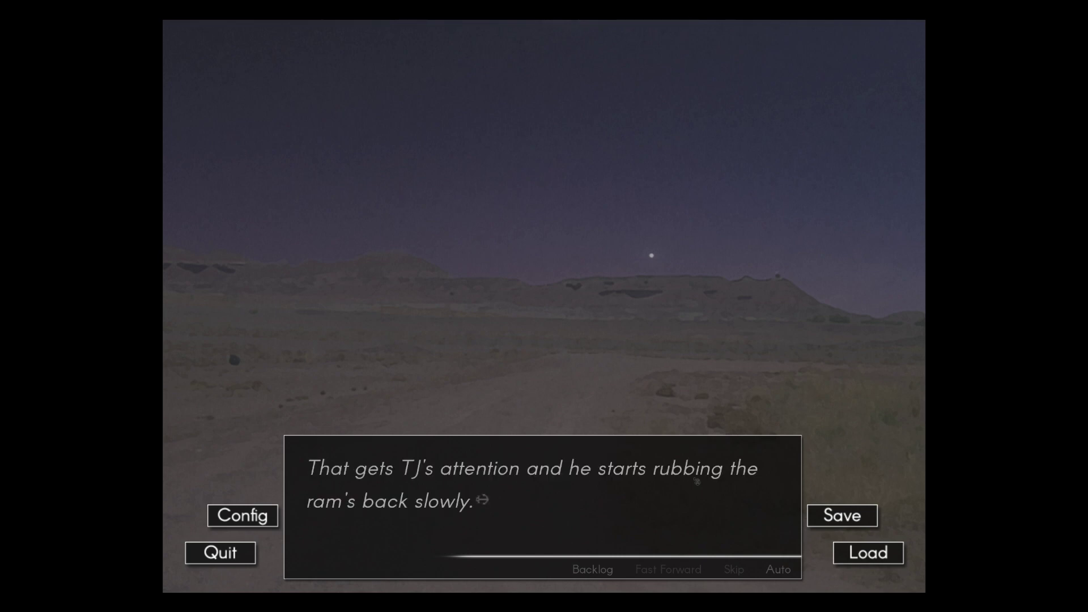
left_click(696, 482)
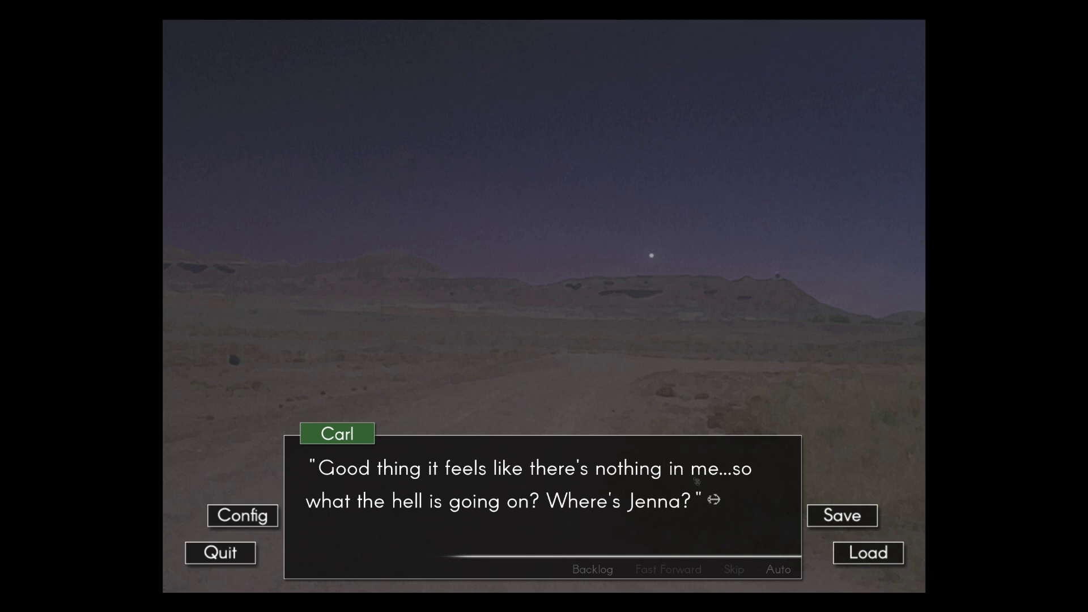
left_click(697, 481)
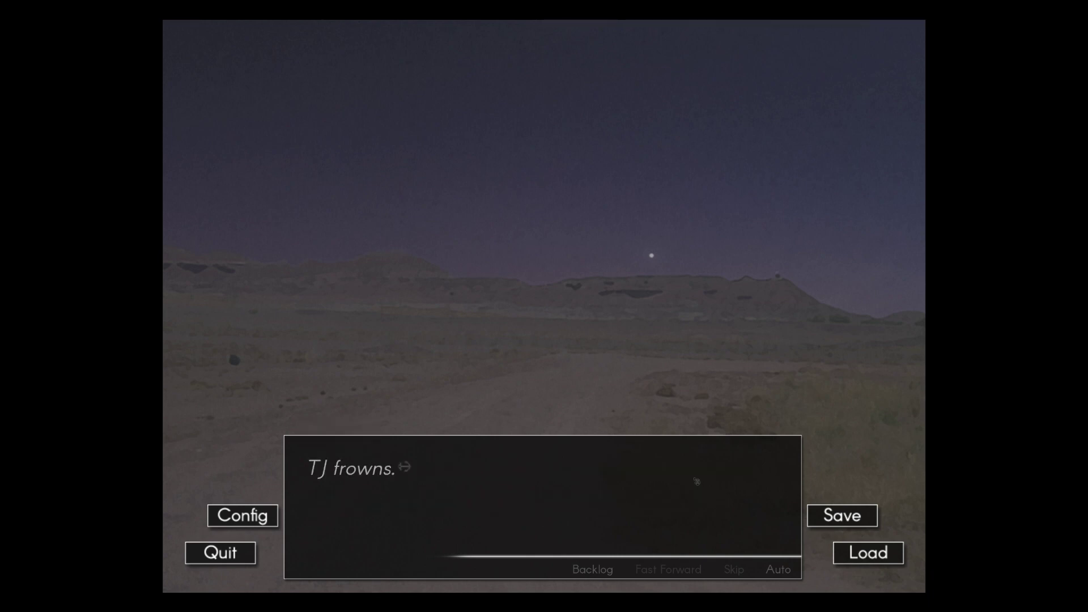
left_click(696, 481)
left_click(696, 481)
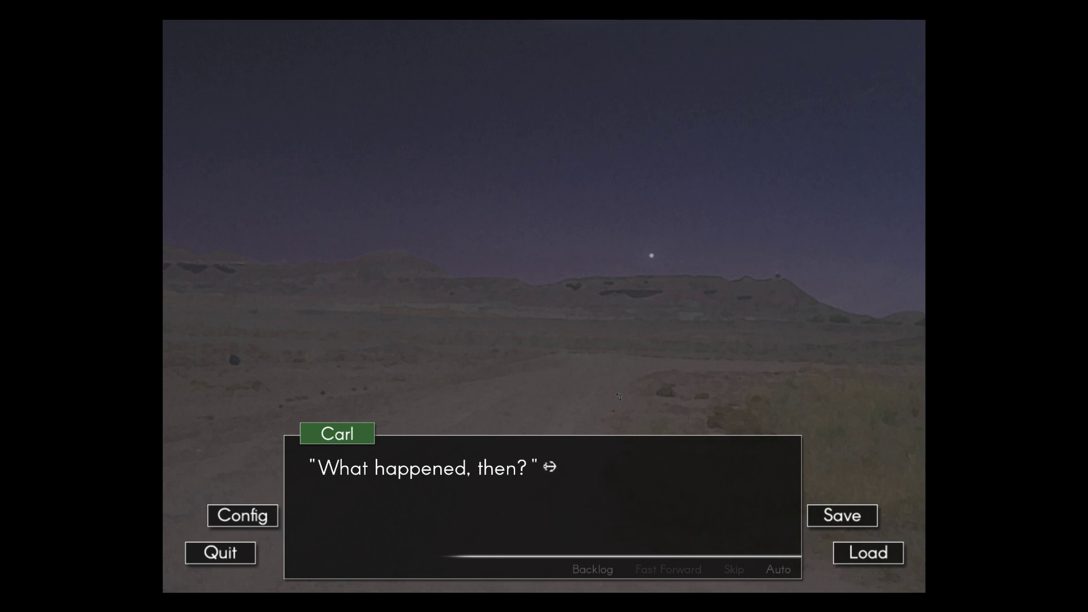
Step: Read Chase explaining events to Carl, past Brian and the lake
left_click(549, 442)
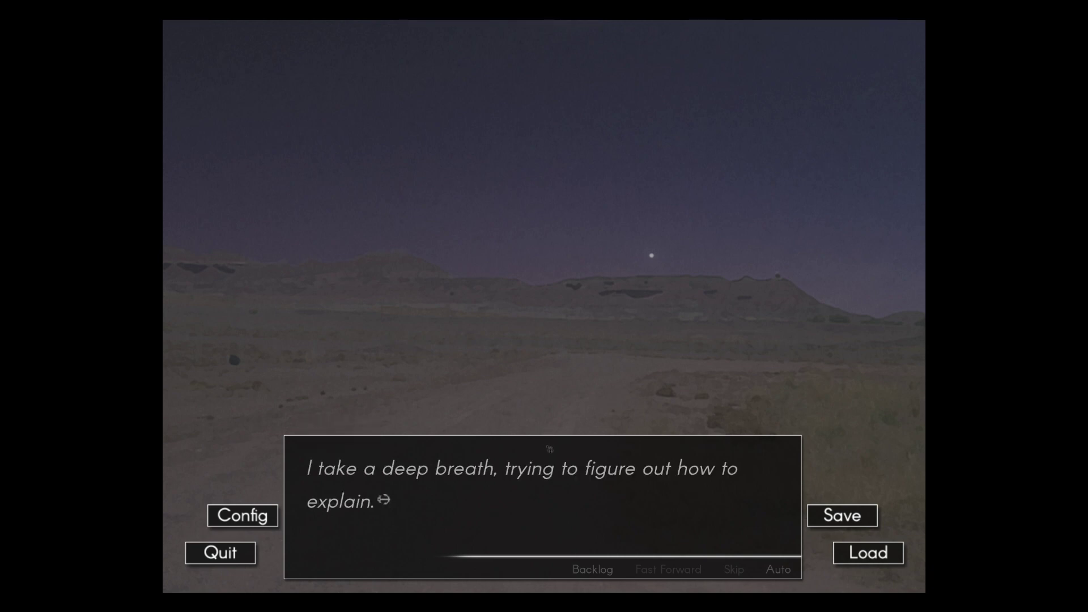
left_click(549, 447)
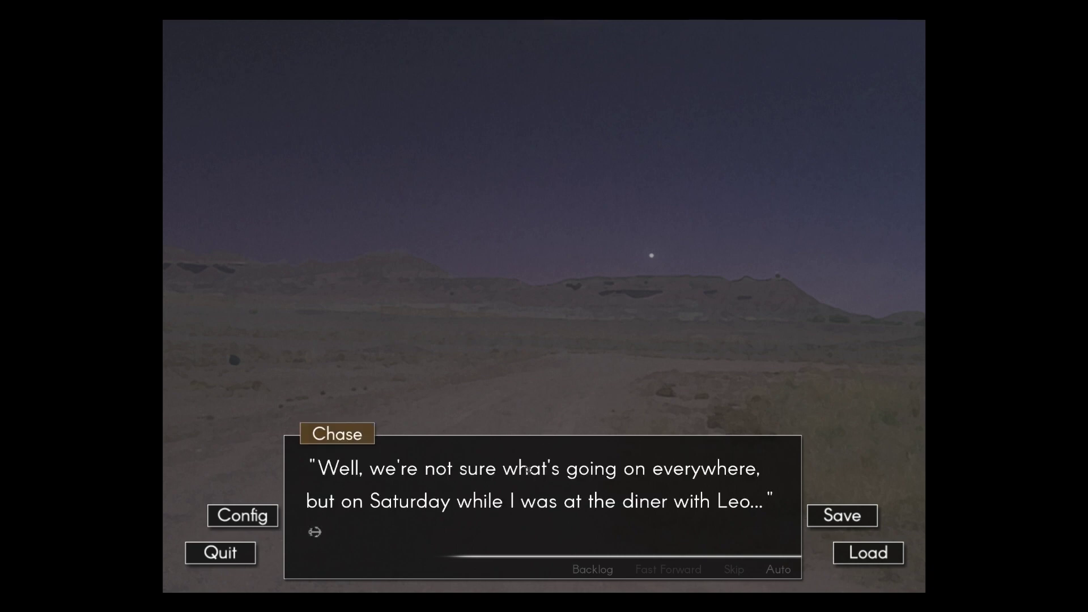
left_click(549, 447)
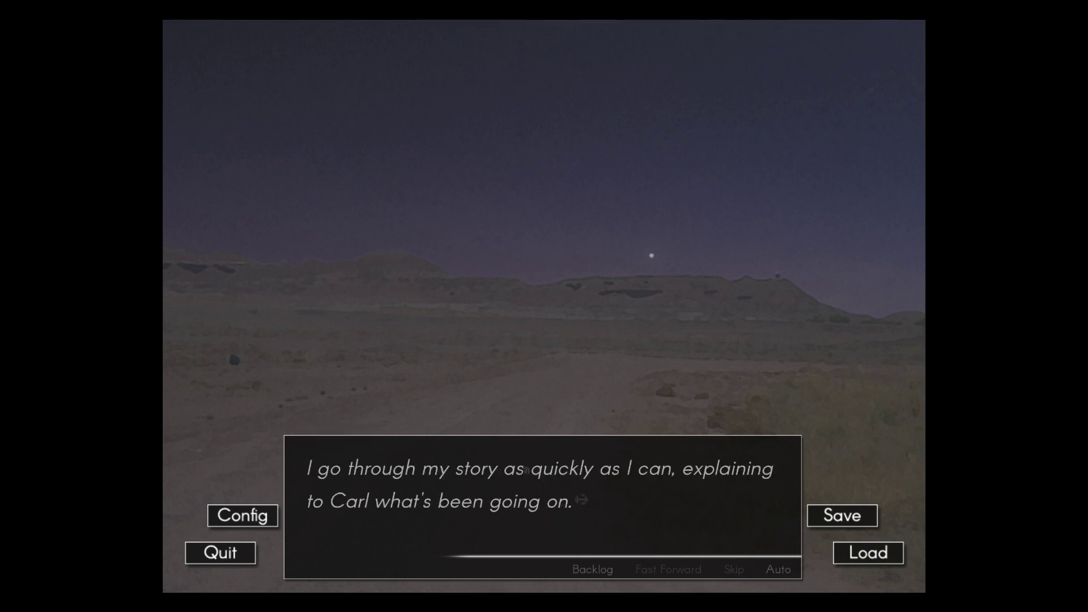
left_click(228, 346)
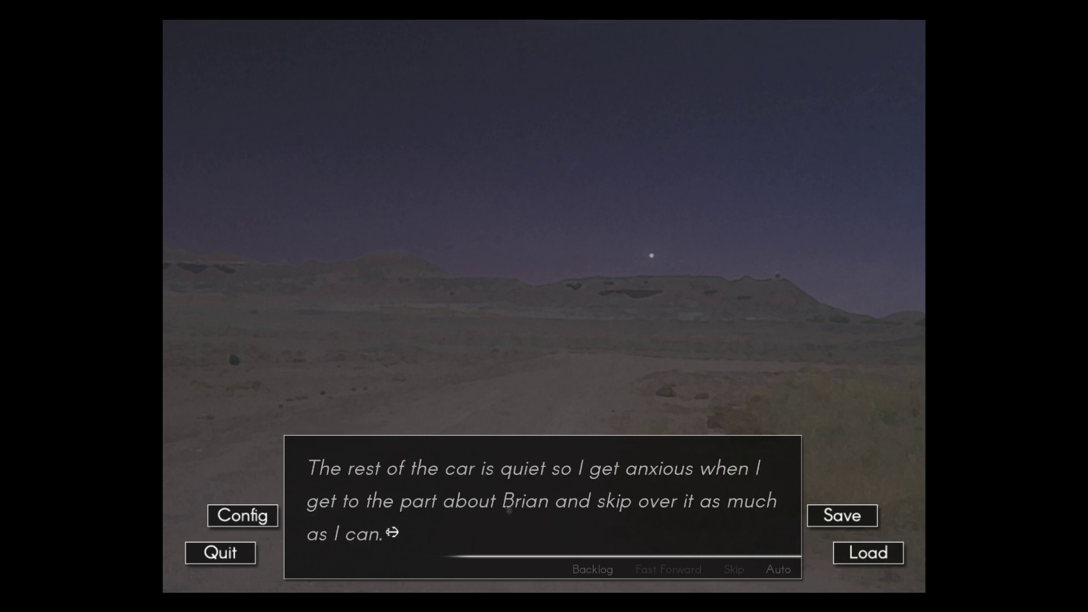
left_click(228, 345)
left_click(509, 509)
left_click(508, 509)
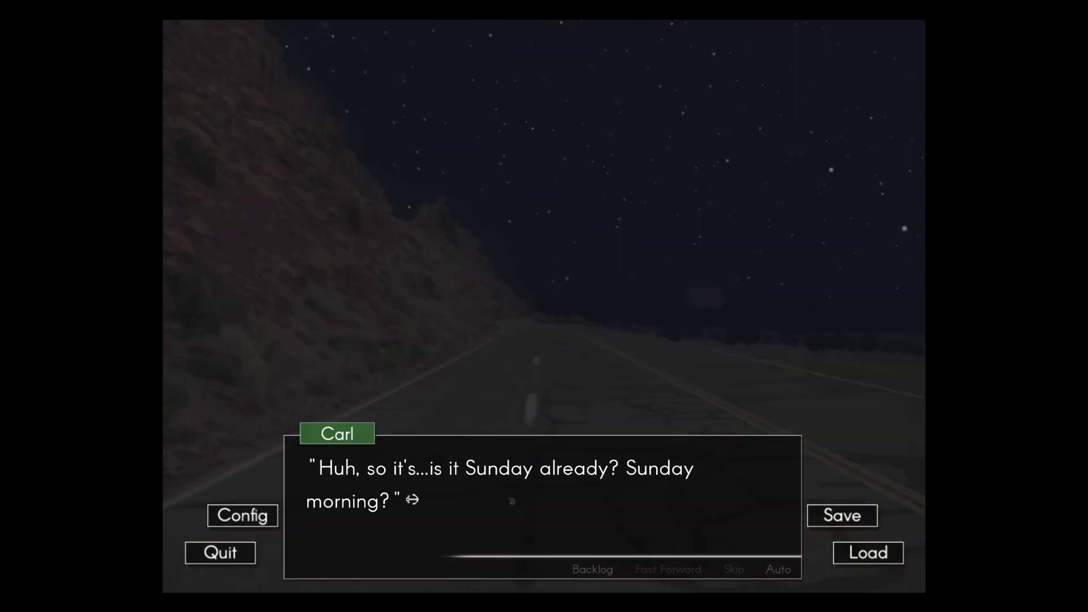
Step: Read through Carl realizing he lost a day and TJ describing what he saw
left_click(510, 505)
left_click(511, 501)
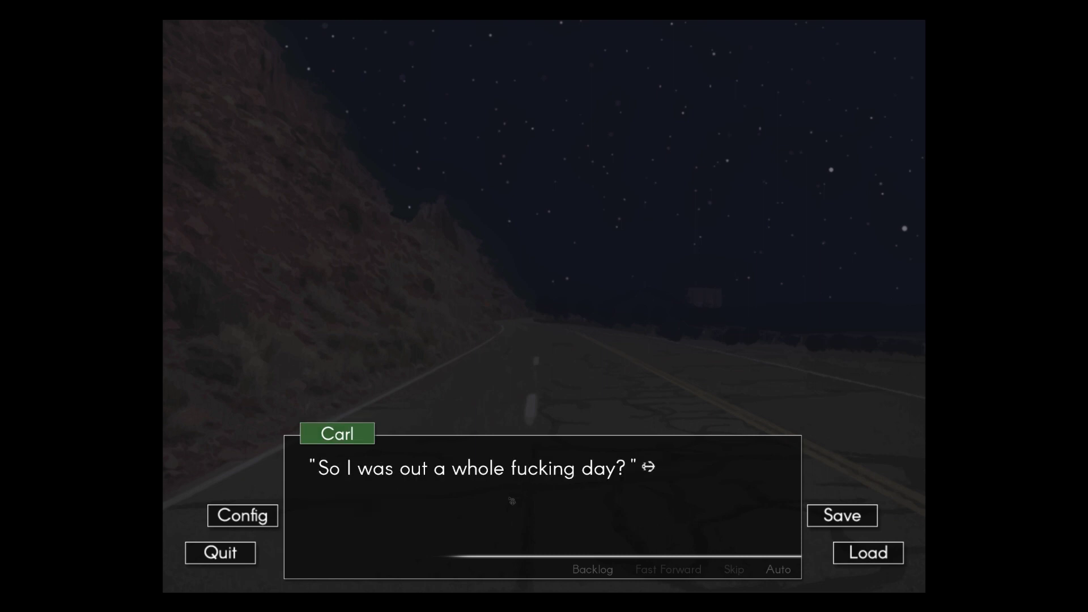
left_click(512, 501)
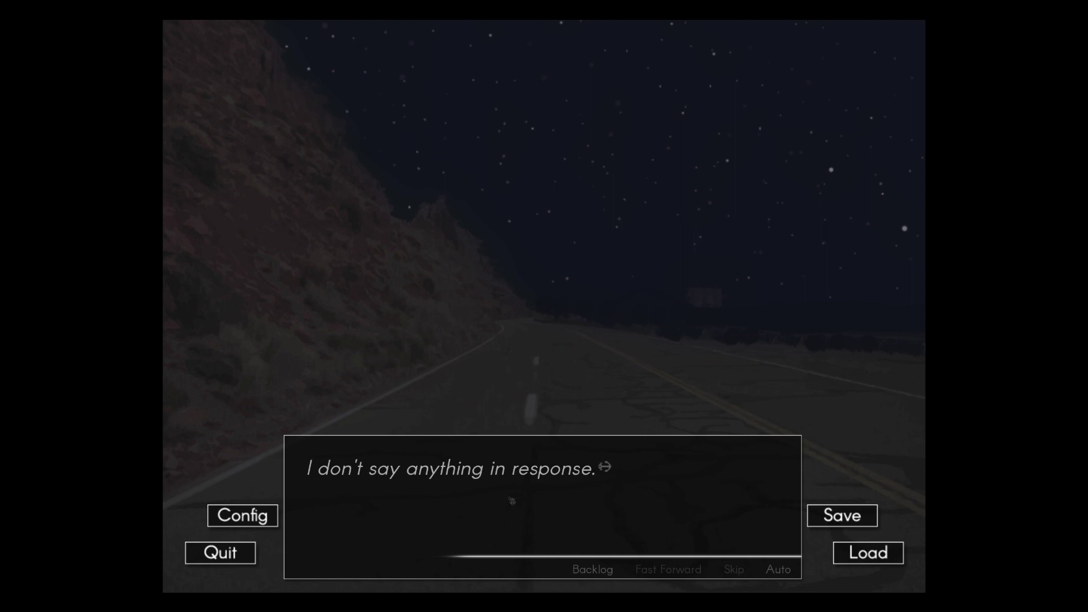
left_click(512, 501)
left_click(512, 501)
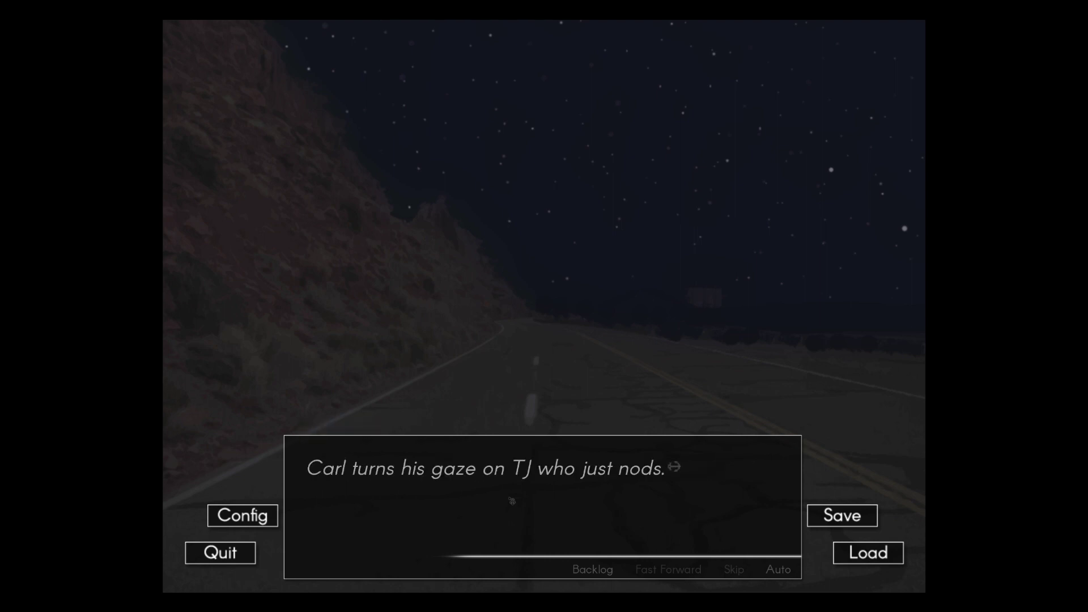
left_click(512, 501)
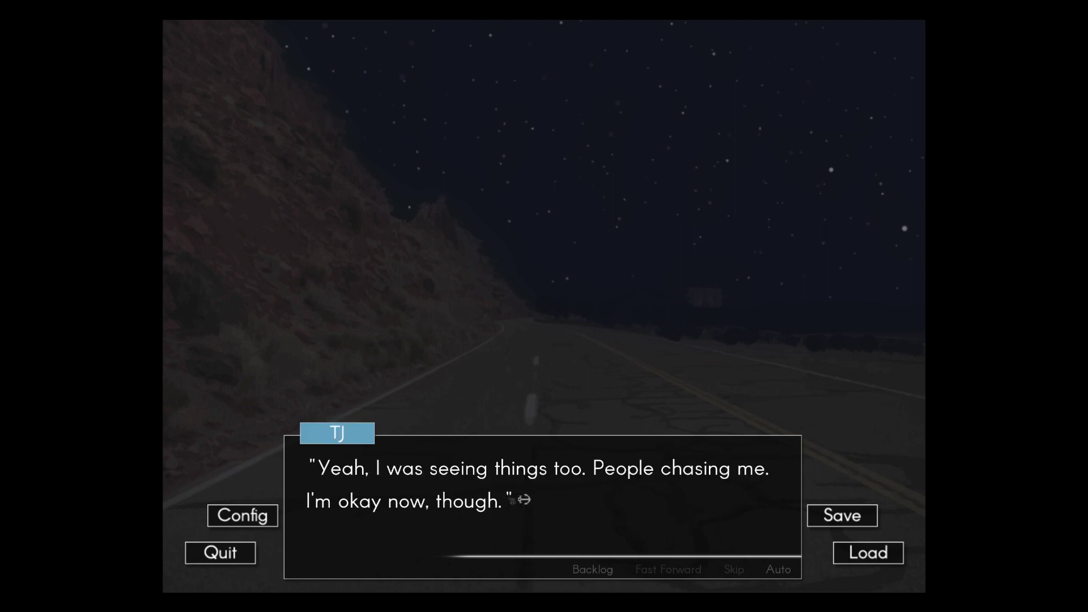
left_click(512, 500)
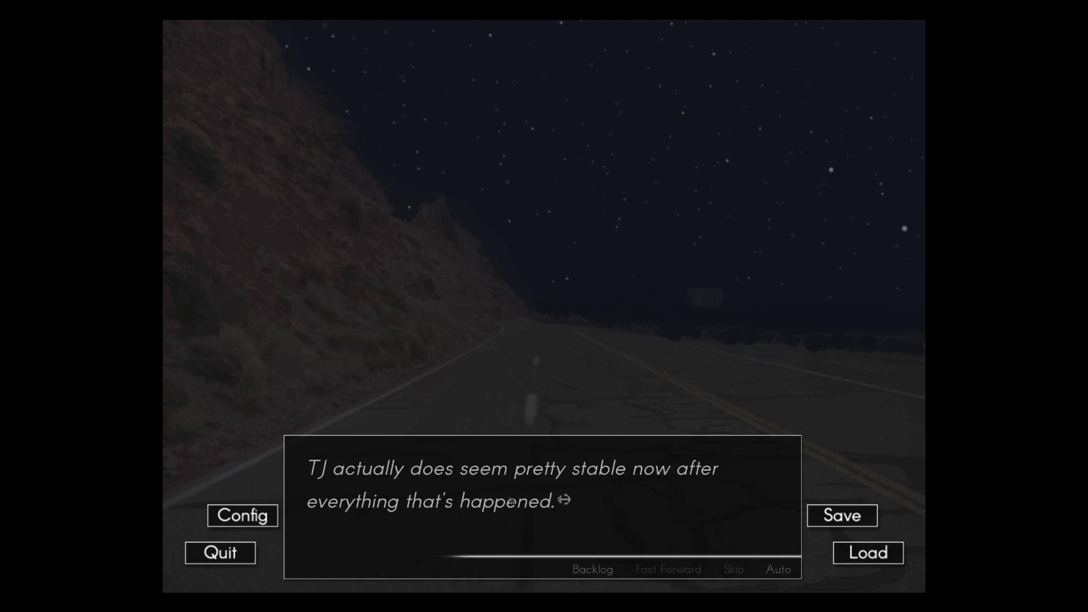
left_click(512, 501)
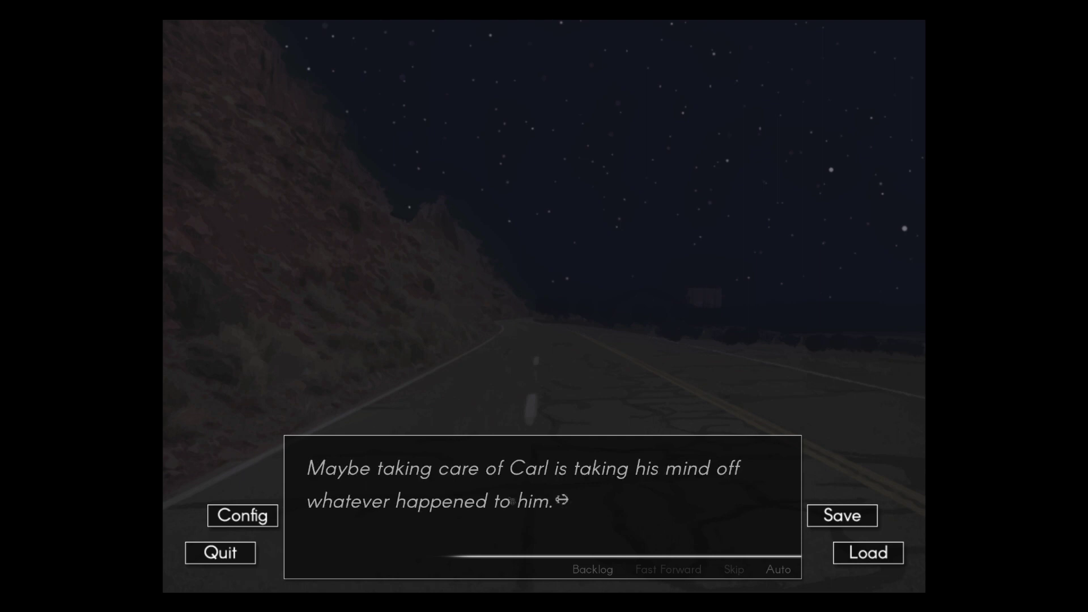
left_click(513, 500)
left_click(511, 501)
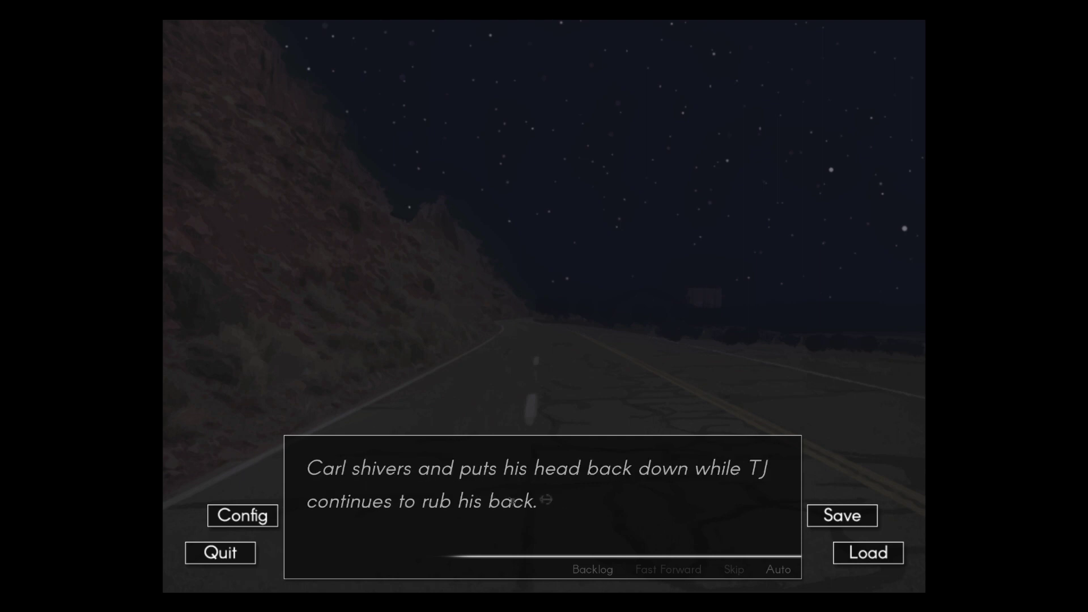
Step: Read Carl's lines about his mom and loving everyone, up to Leo watching the road
left_click(556, 506)
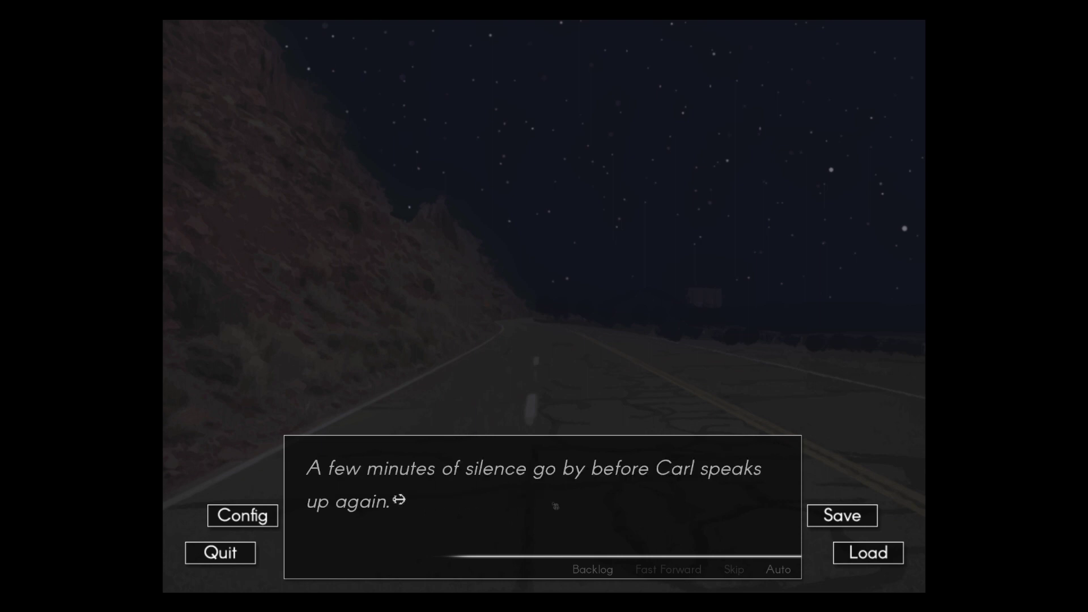
left_click(555, 506)
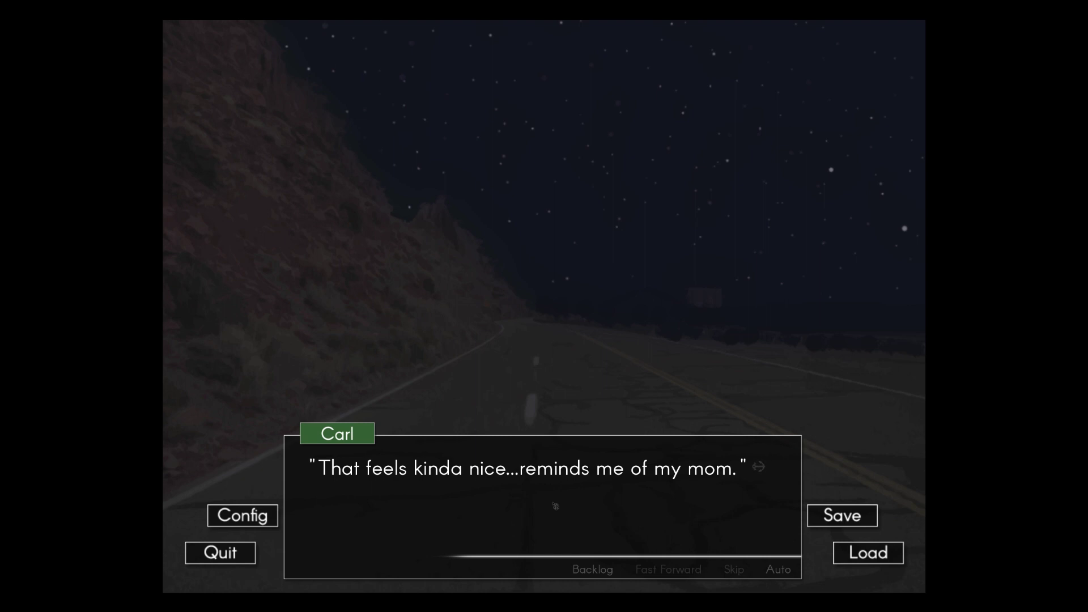
left_click(555, 506)
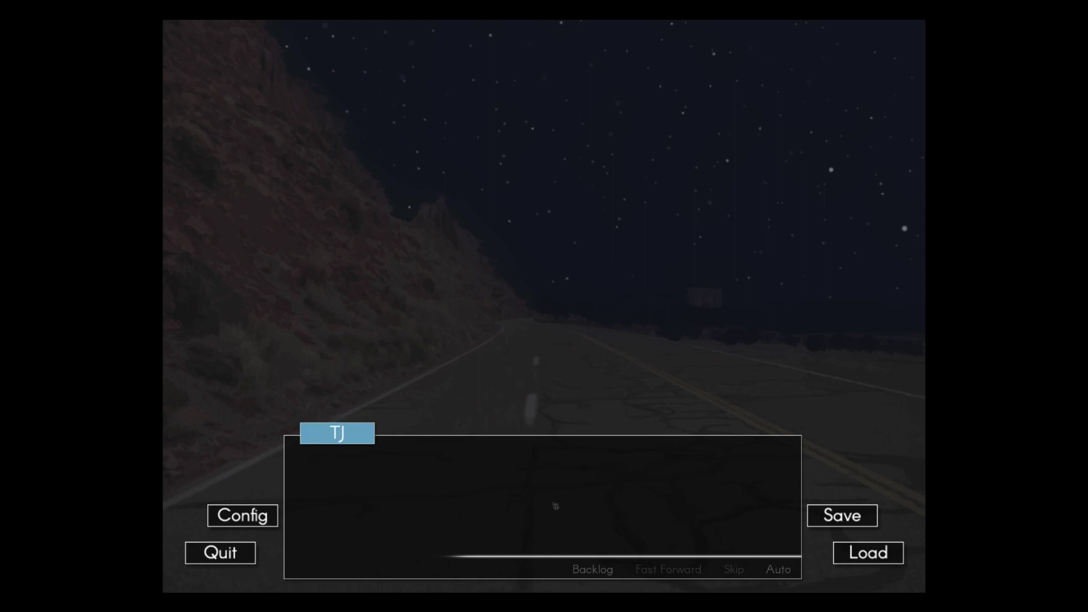
left_click(555, 506)
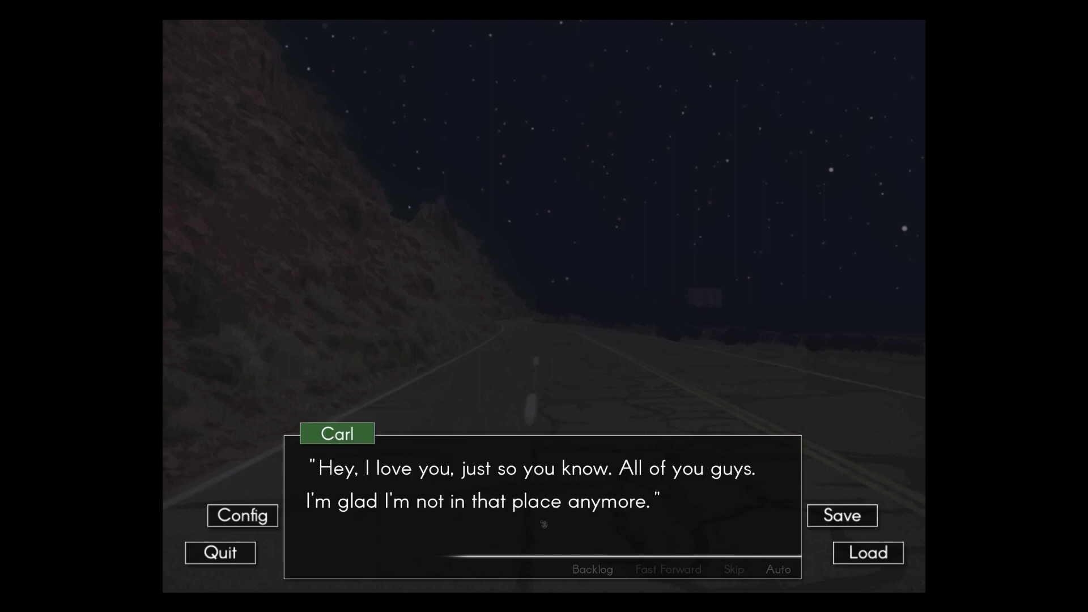
left_click(544, 524)
left_click(544, 524)
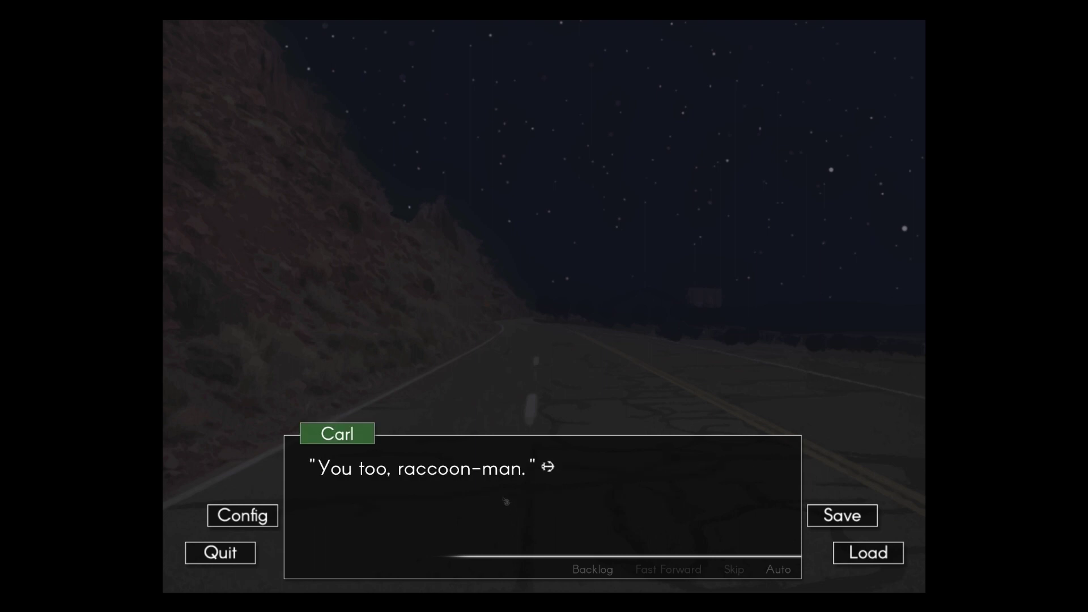
left_click(537, 516)
left_click(536, 517)
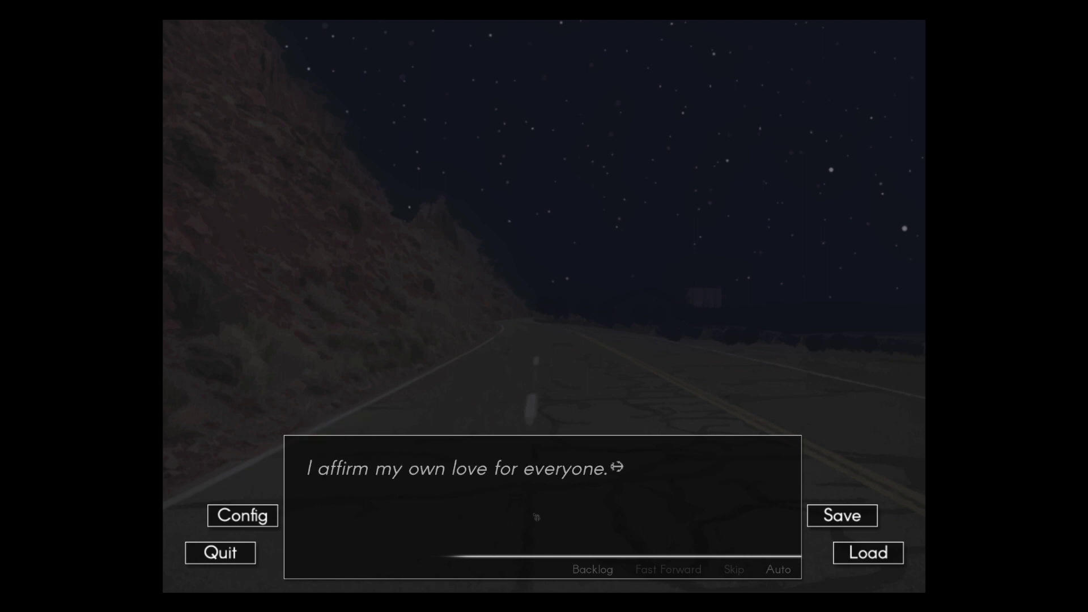
left_click(537, 517)
left_click(536, 517)
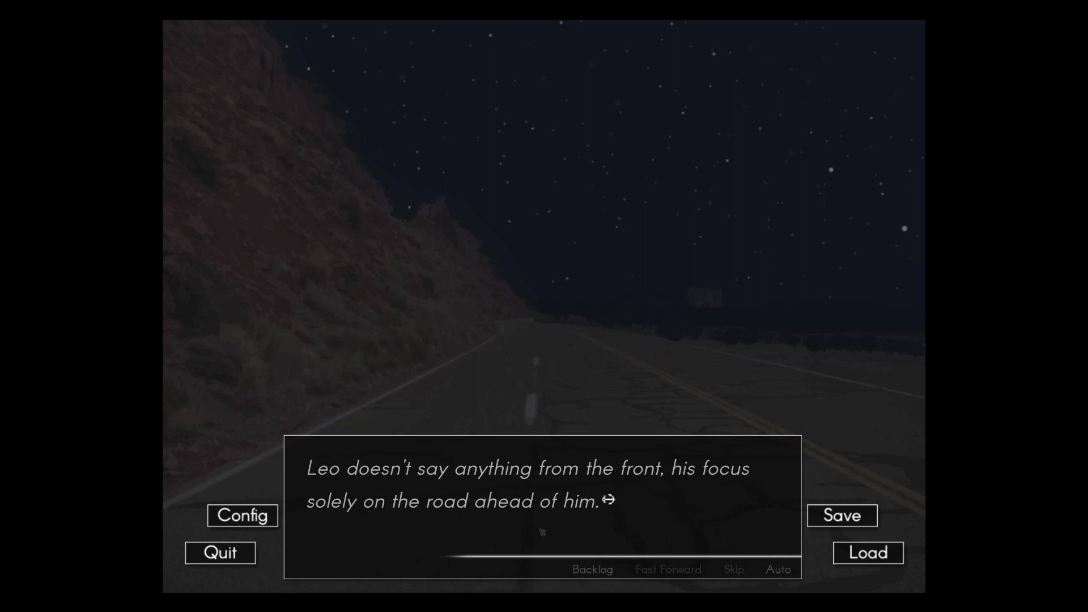
Step: Read on as Kudzu spots something roadside and the narrator reflects ominously
left_click(542, 531)
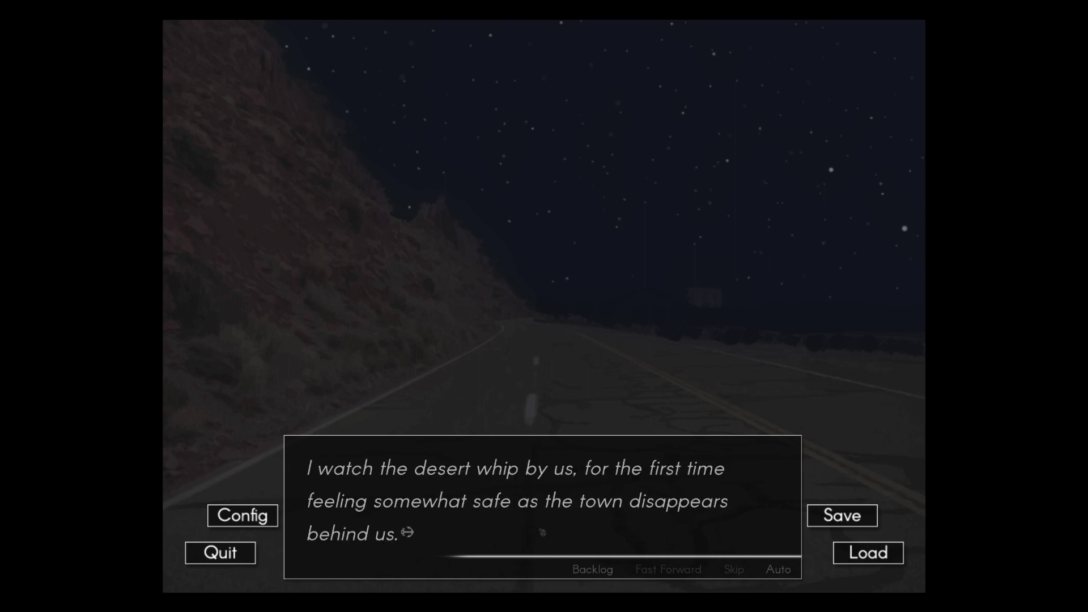
left_click(541, 532)
left_click(542, 531)
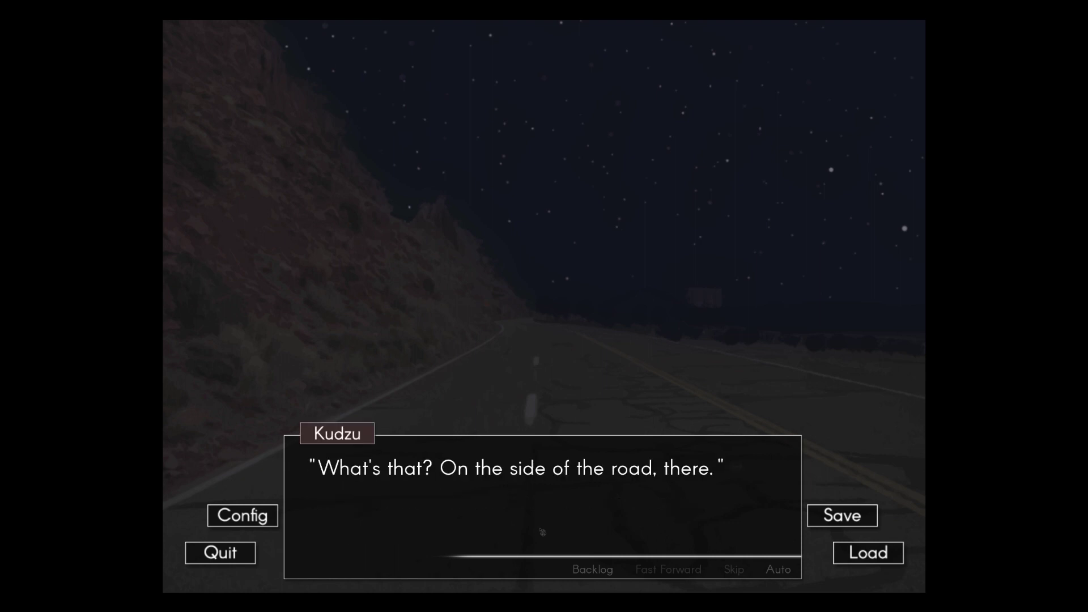
left_click(542, 532)
left_click(542, 532)
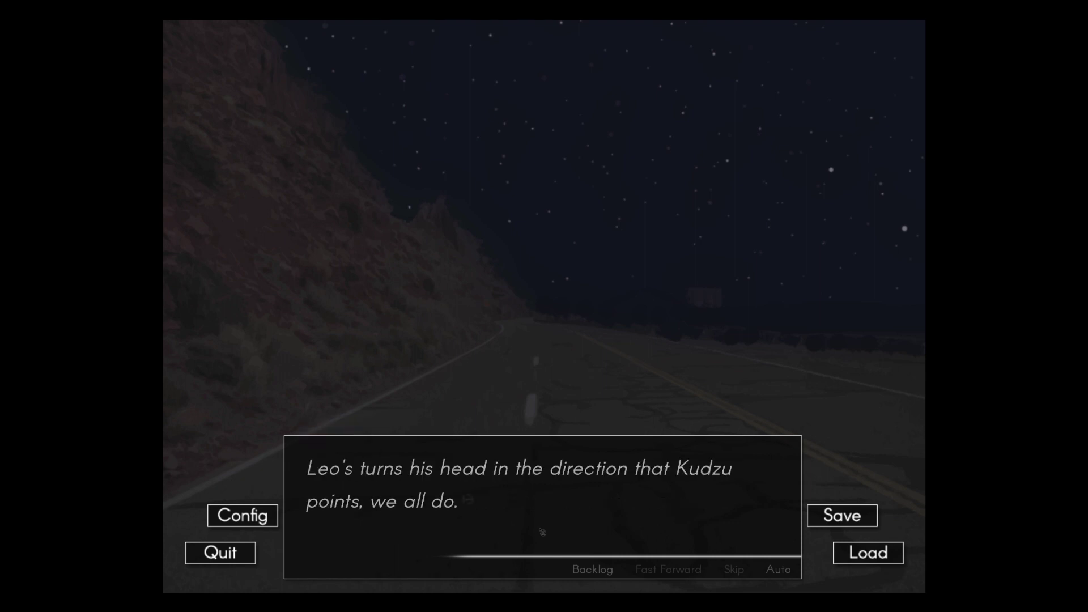
left_click(541, 532)
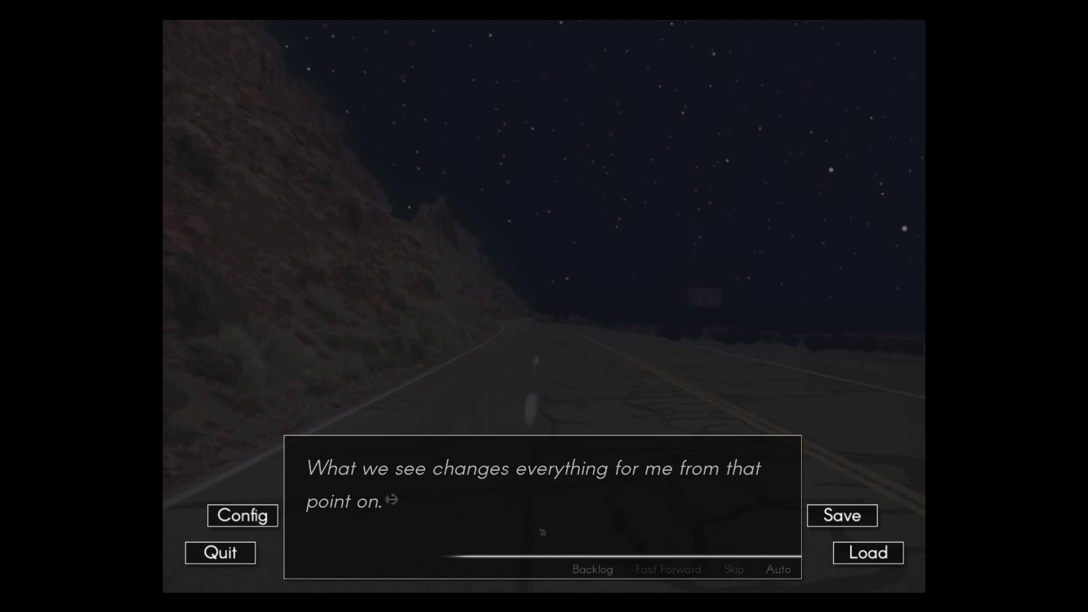
left_click(542, 531)
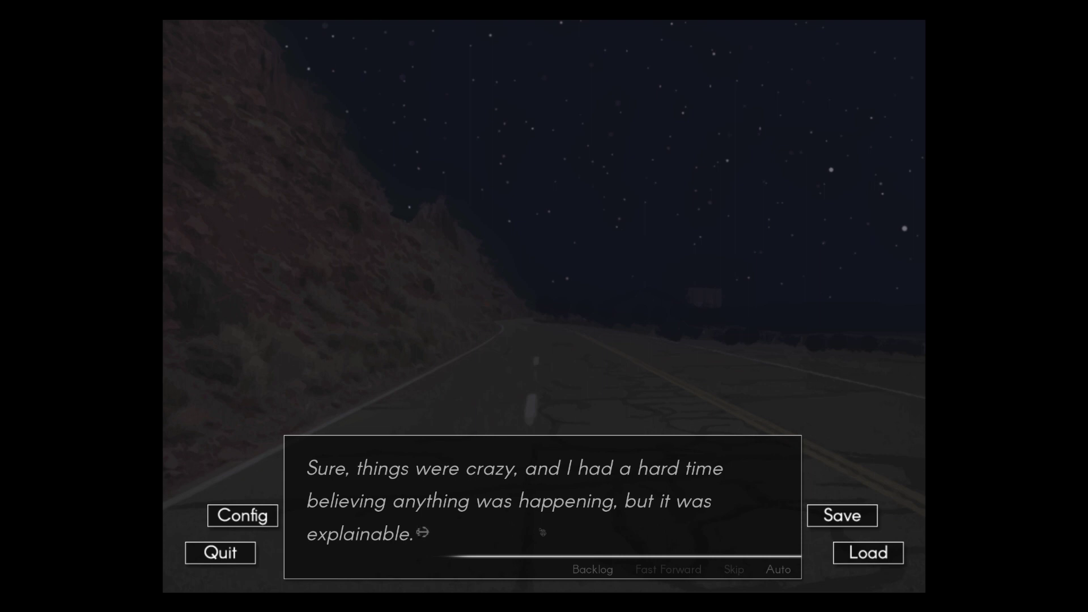
left_click(542, 532)
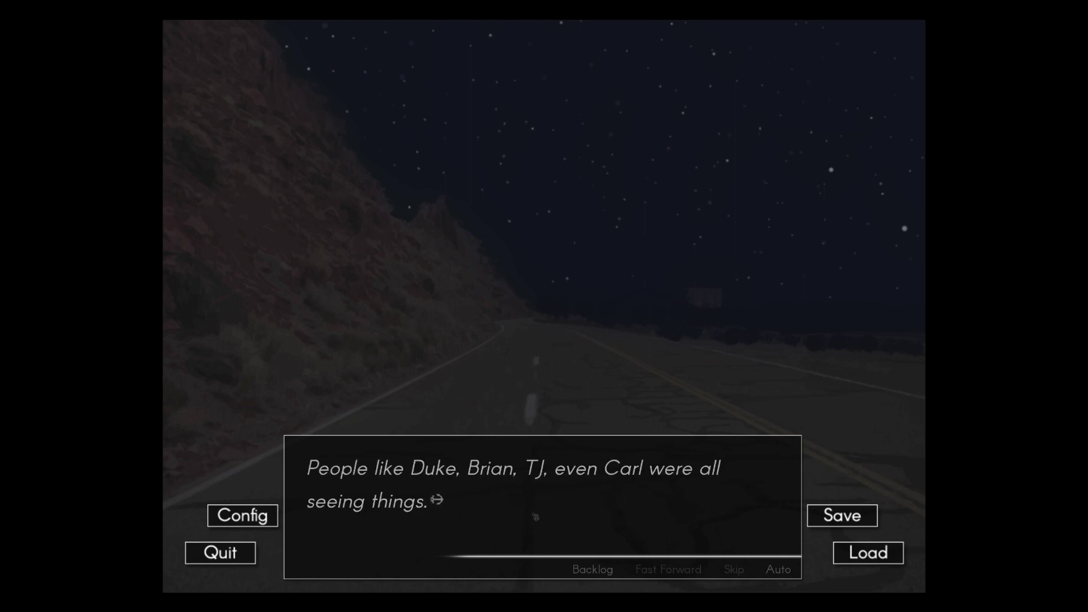
left_click(536, 518)
left_click(536, 517)
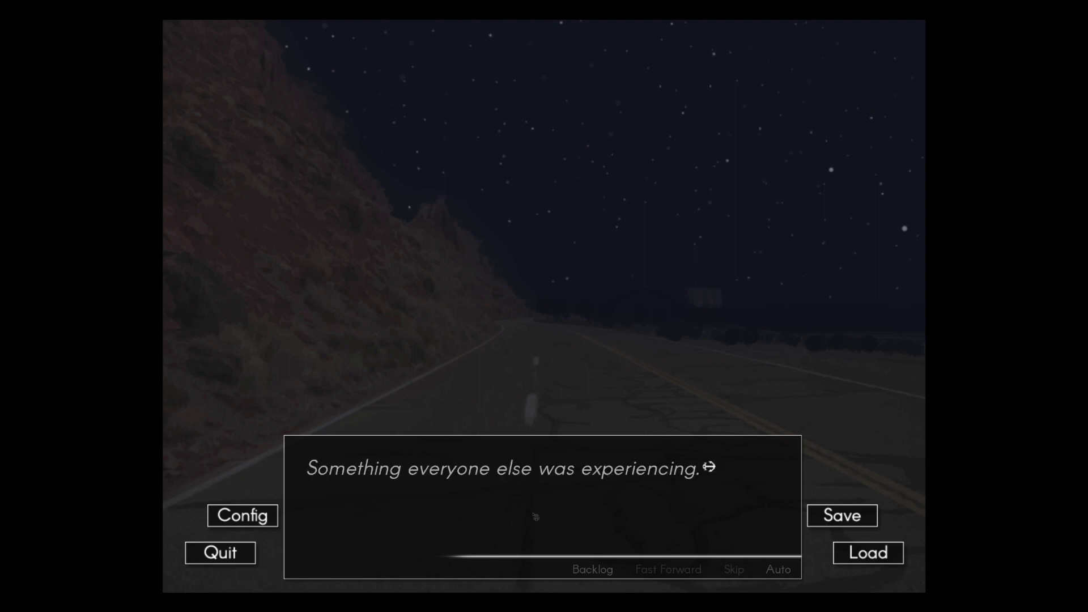
Step: Read past Leo slowing down to the wrecked car, Duke's body and the crouching creature
left_click(590, 496)
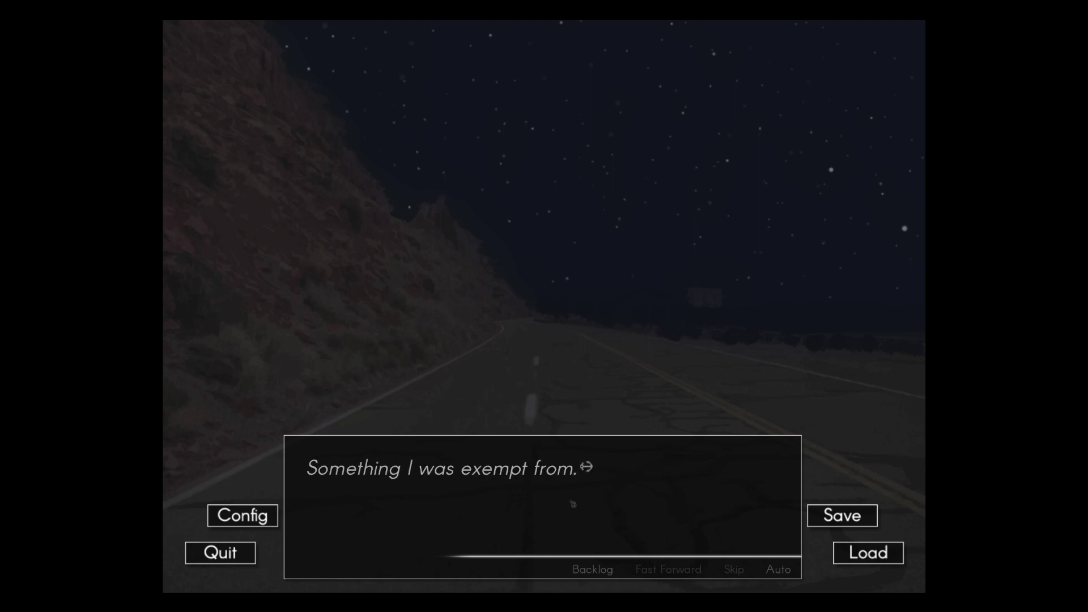
left_click(571, 504)
left_click(572, 504)
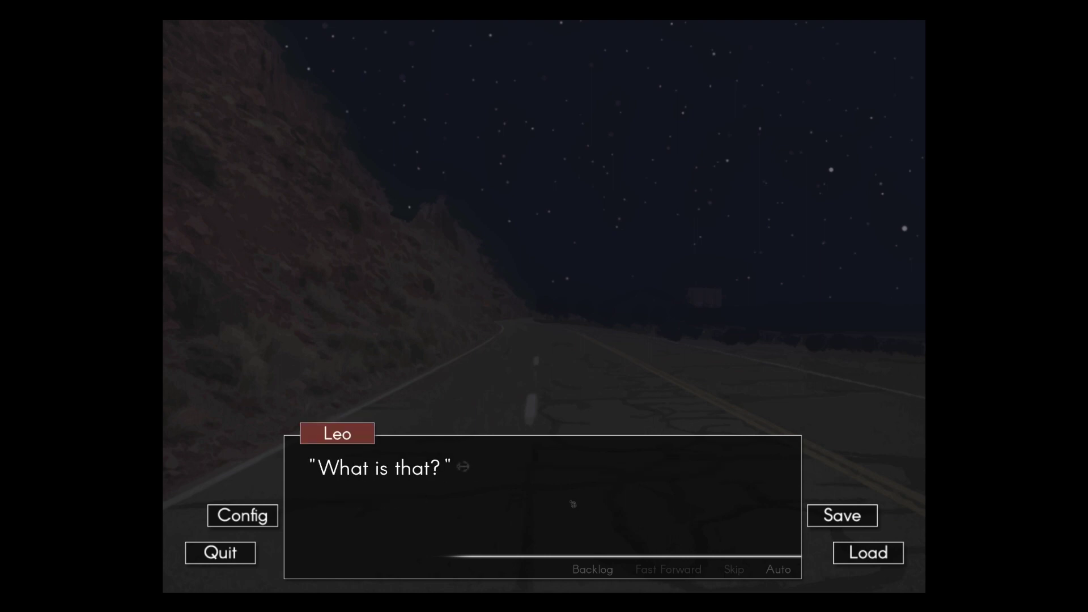
left_click(572, 504)
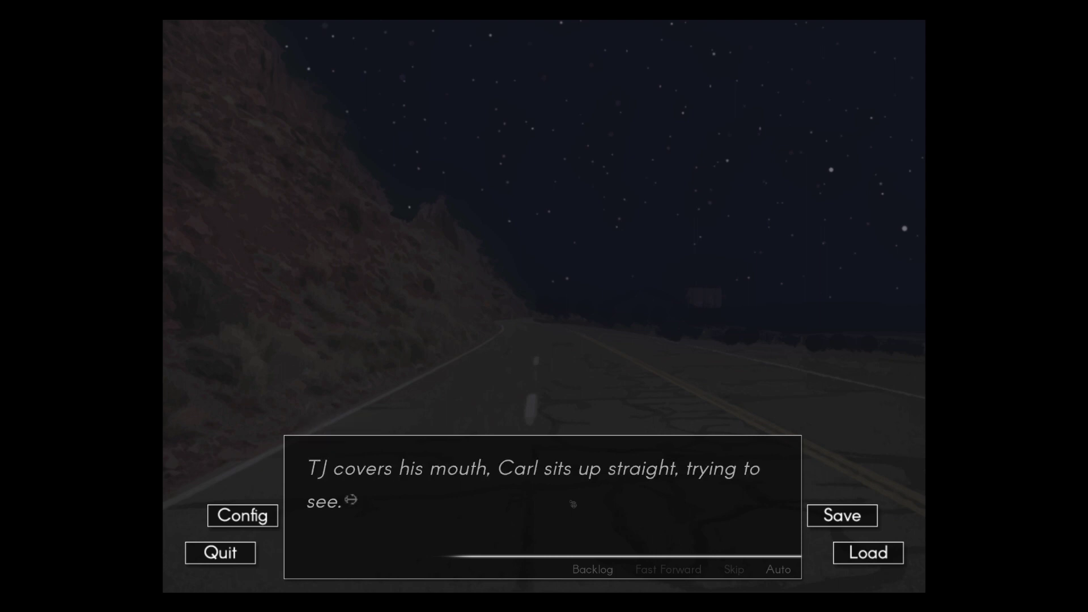
left_click(572, 504)
left_click(572, 504)
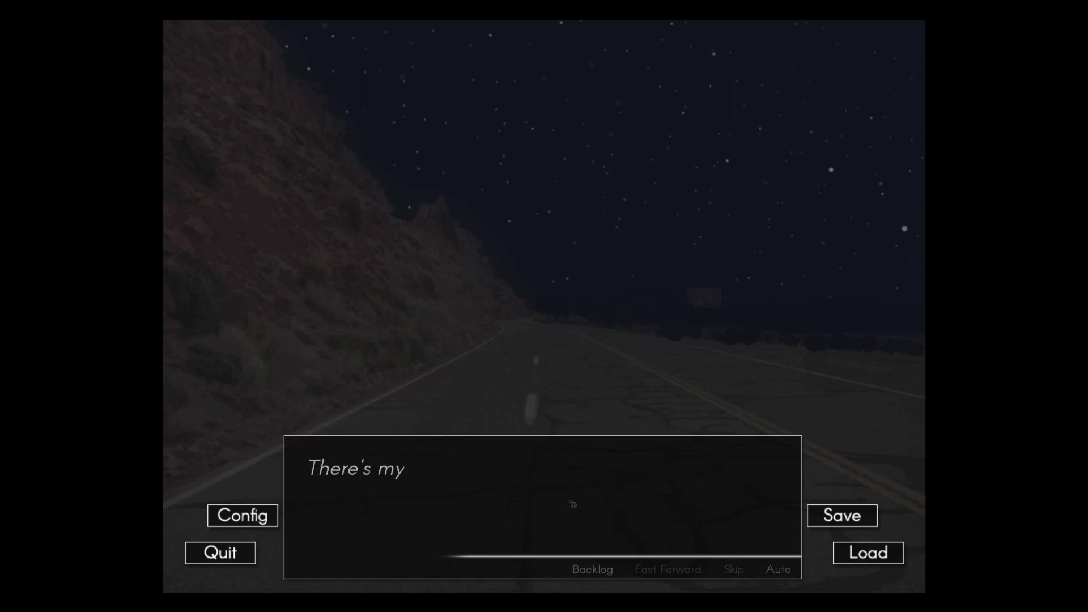
left_click(572, 504)
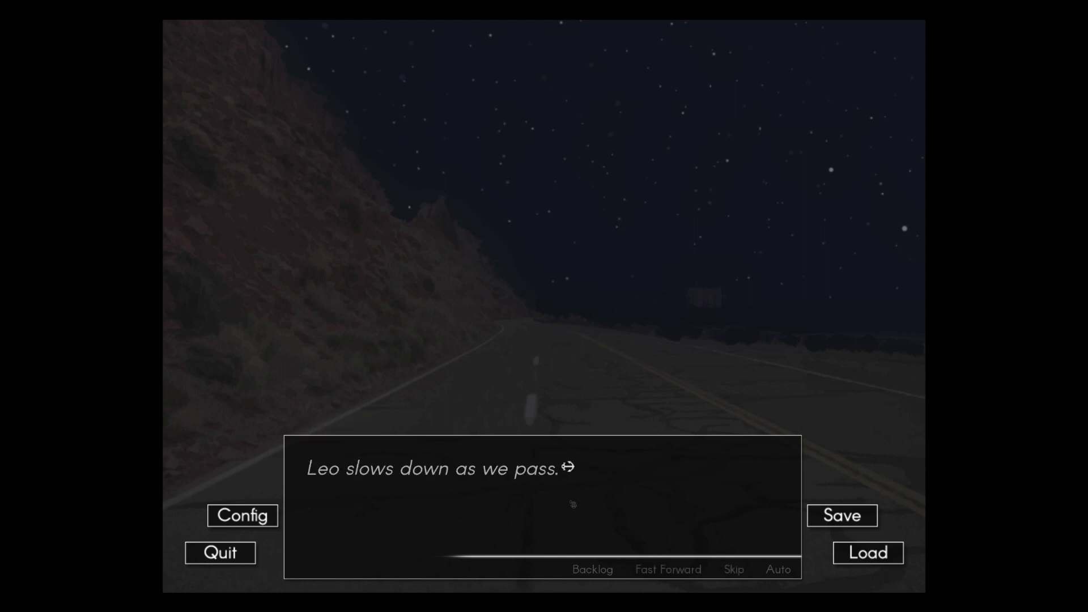
left_click(572, 504)
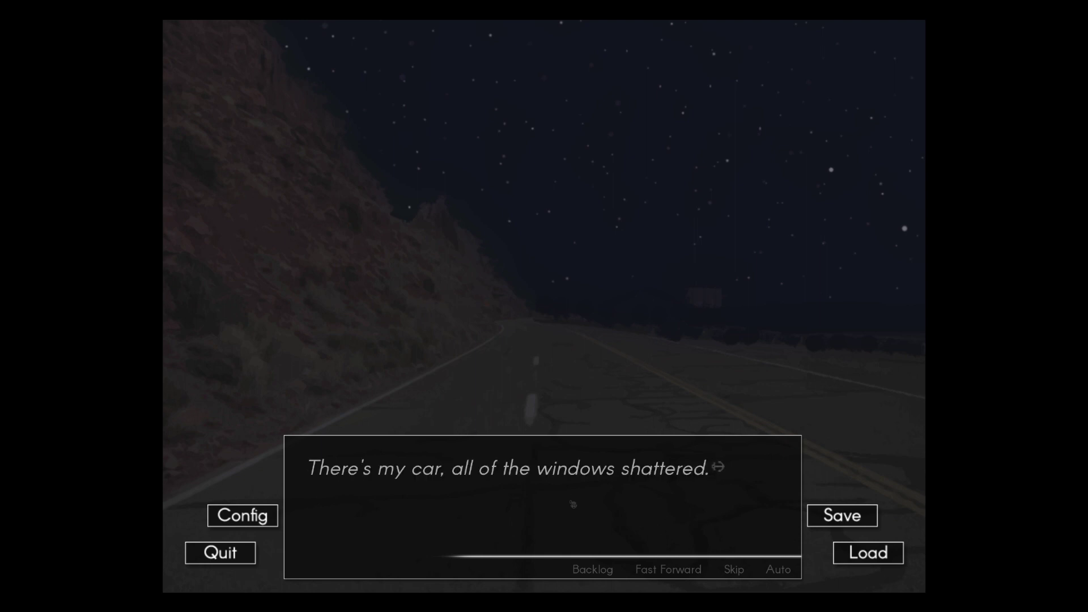
left_click(572, 505)
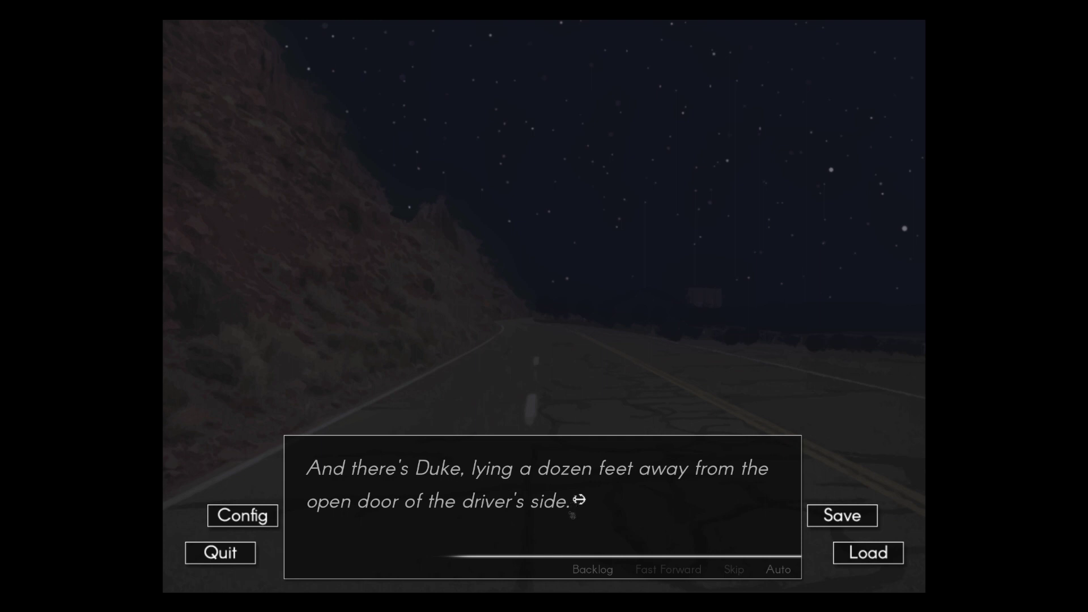
left_click(572, 519)
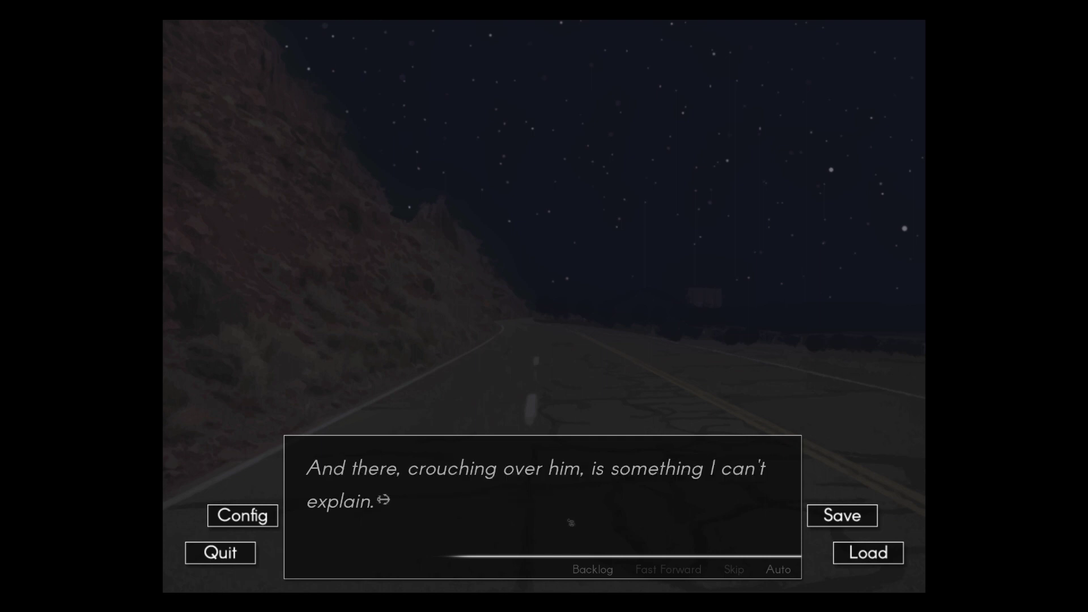
left_click(571, 520)
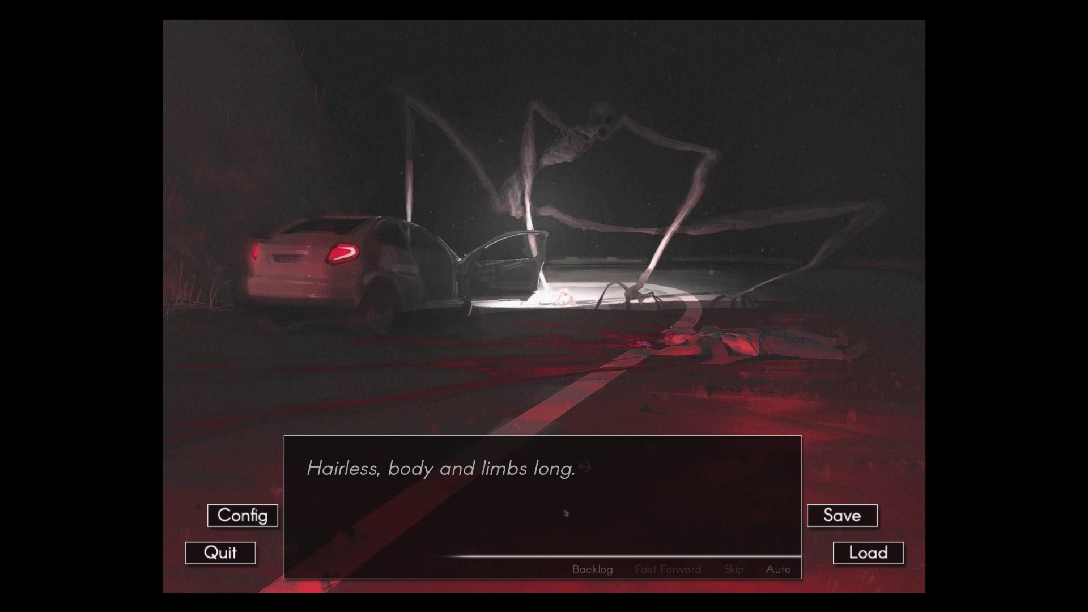
Step: Read the creature's long limbs and raised head, TJ's scream and Leo's acceleration
left_click(566, 512)
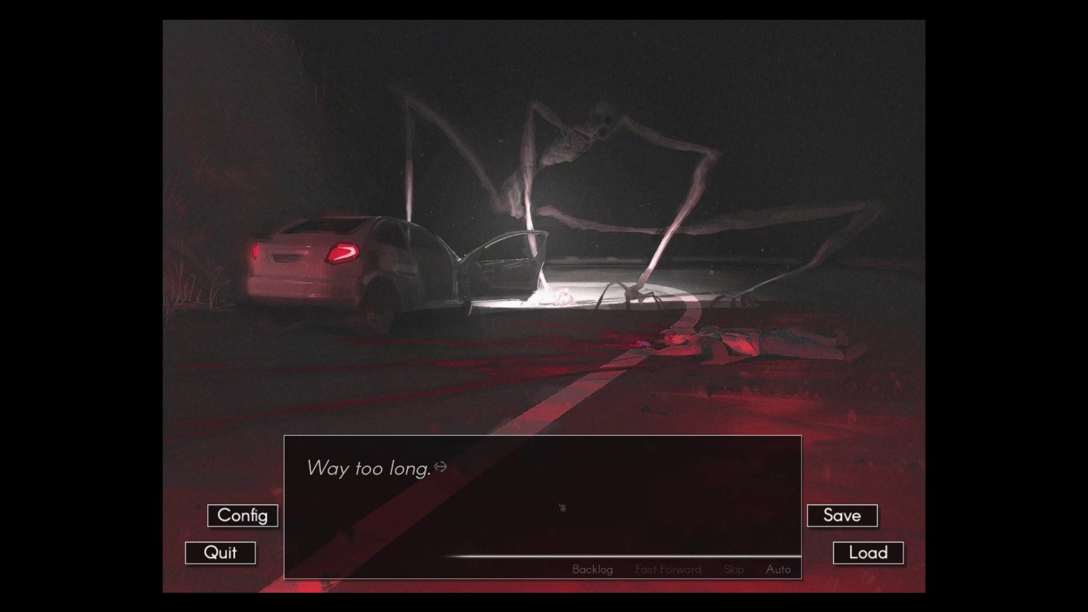
left_click(565, 512)
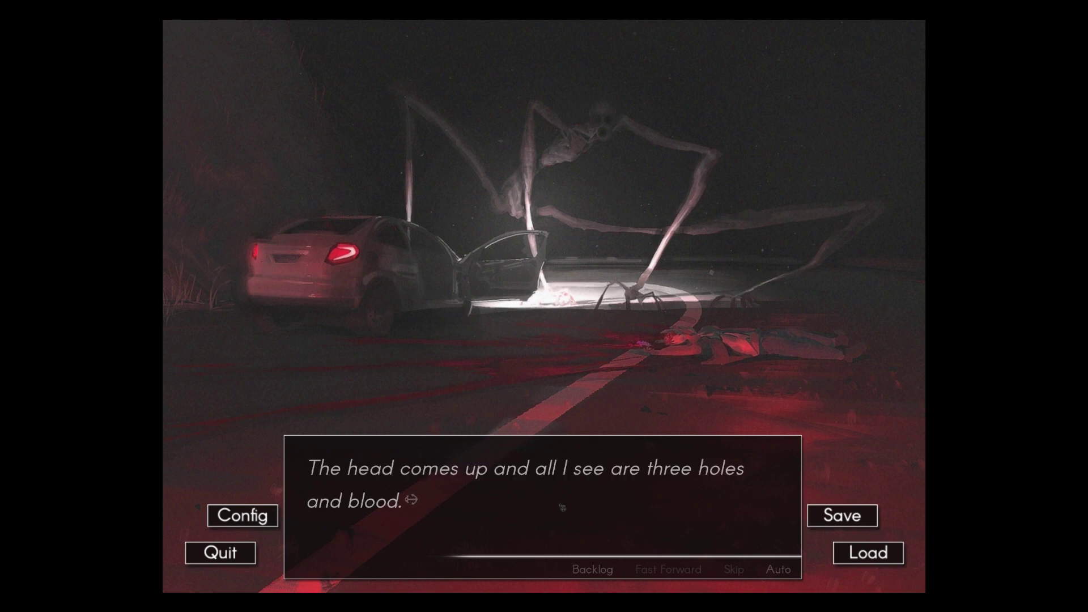
left_click(562, 507)
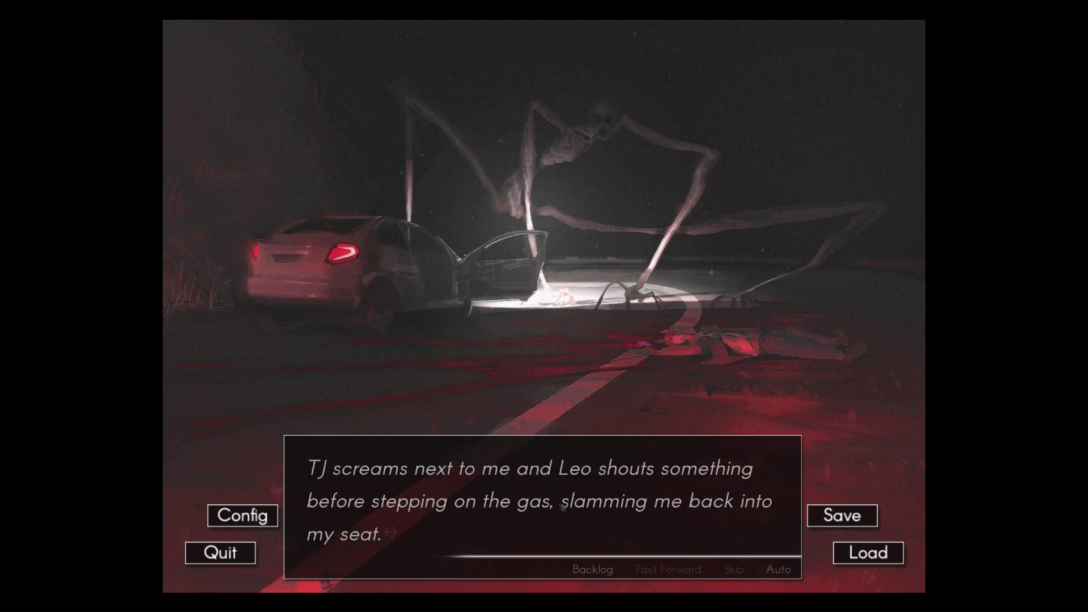
left_click(562, 507)
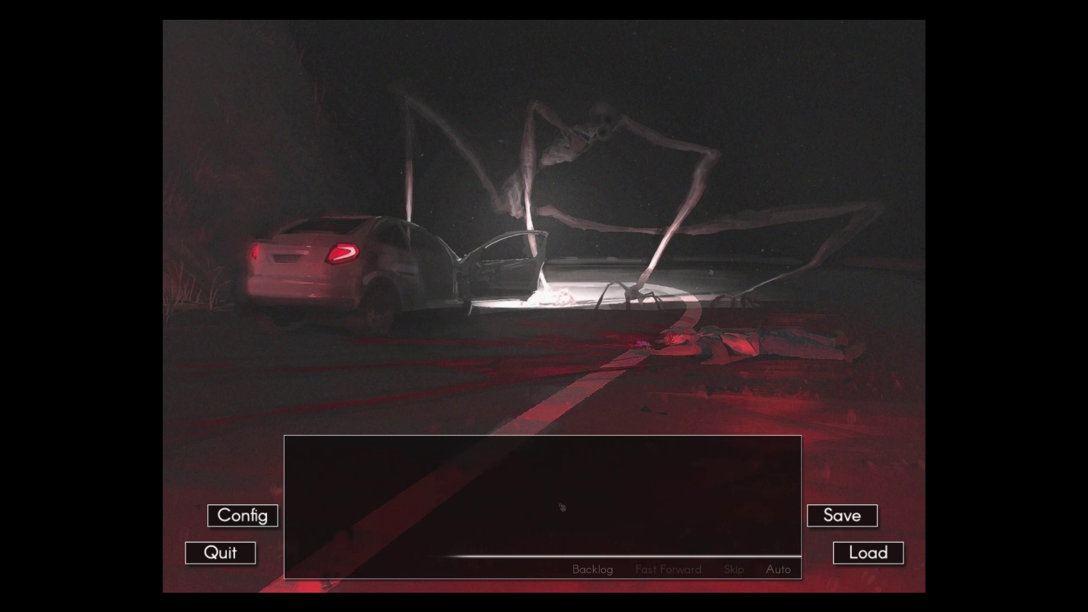
left_click(562, 508)
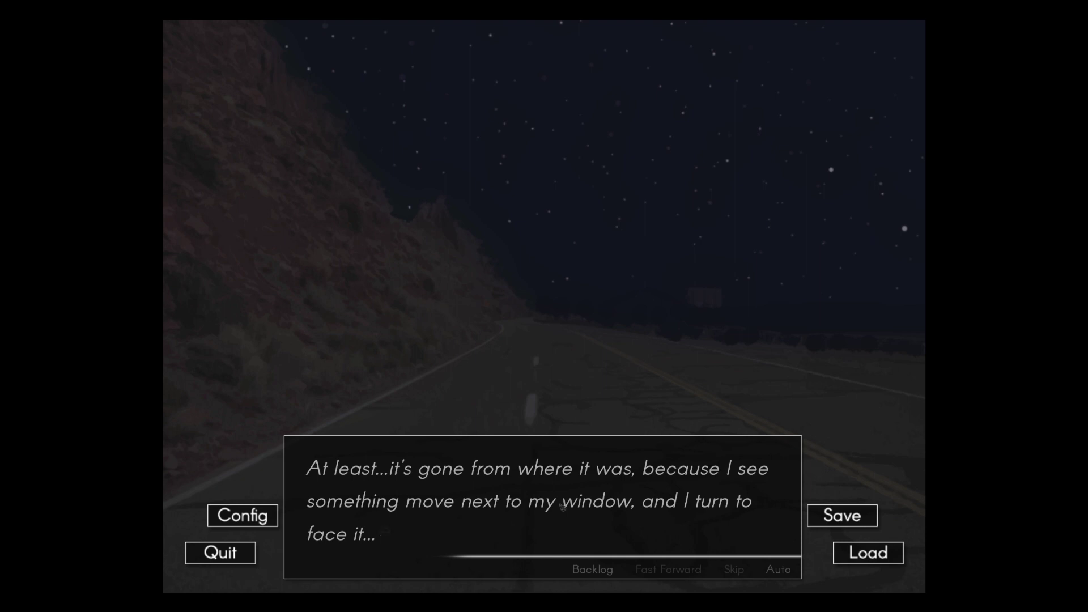
Step: Read the creature staring back, then vanishing and leaving an afterimage
left_click(493, 522)
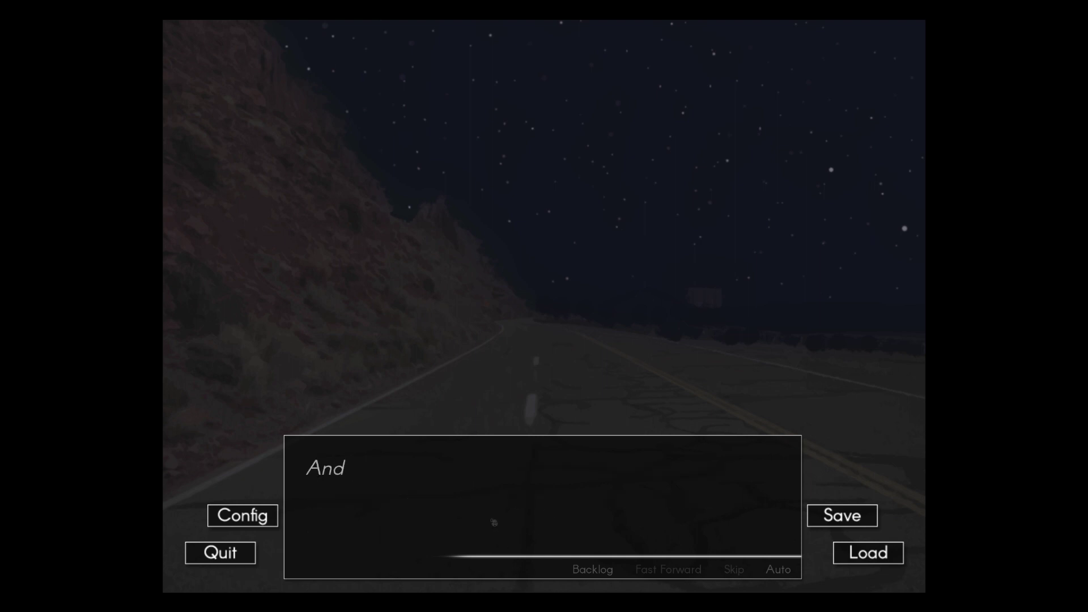
left_click(493, 522)
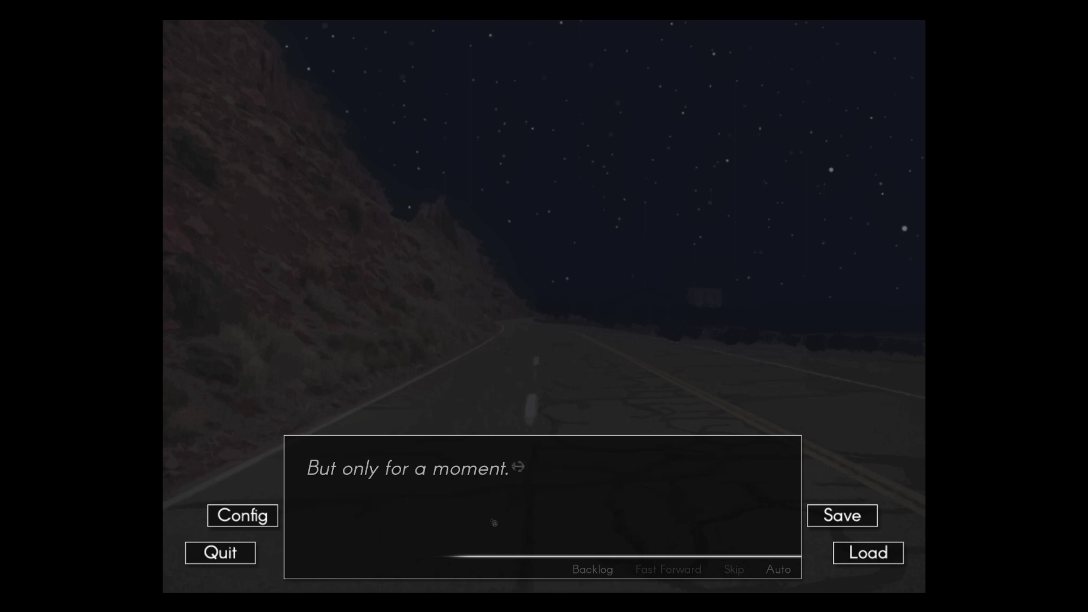
left_click(494, 522)
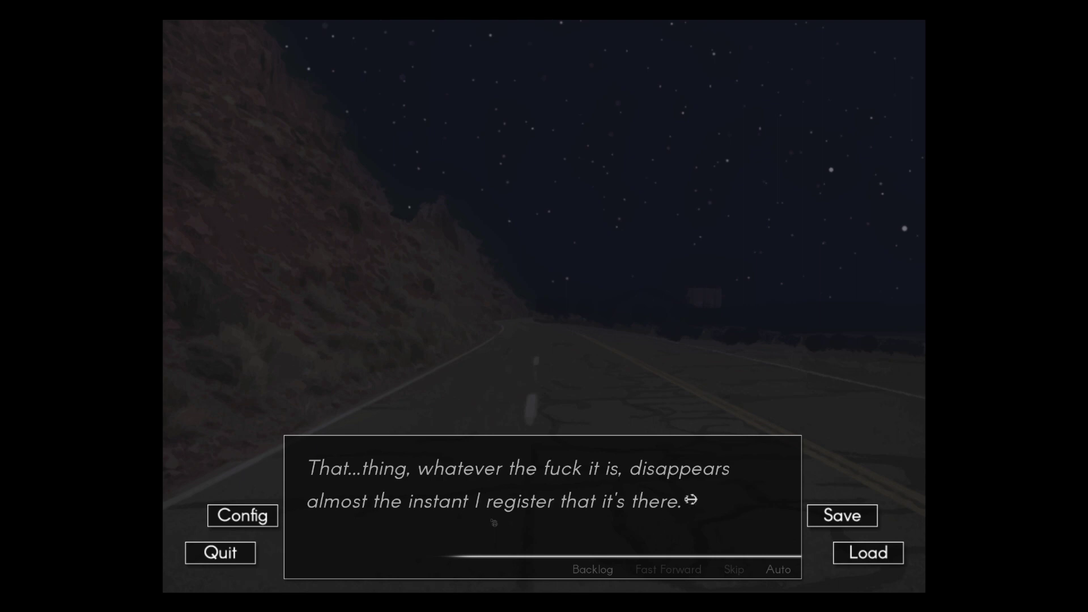
left_click(493, 522)
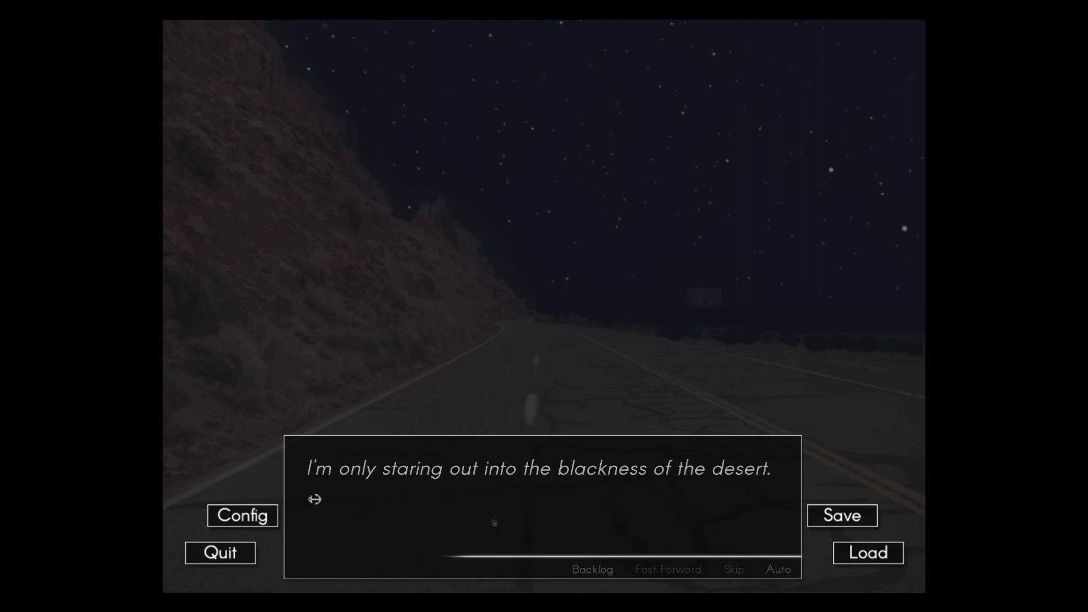
left_click(492, 522)
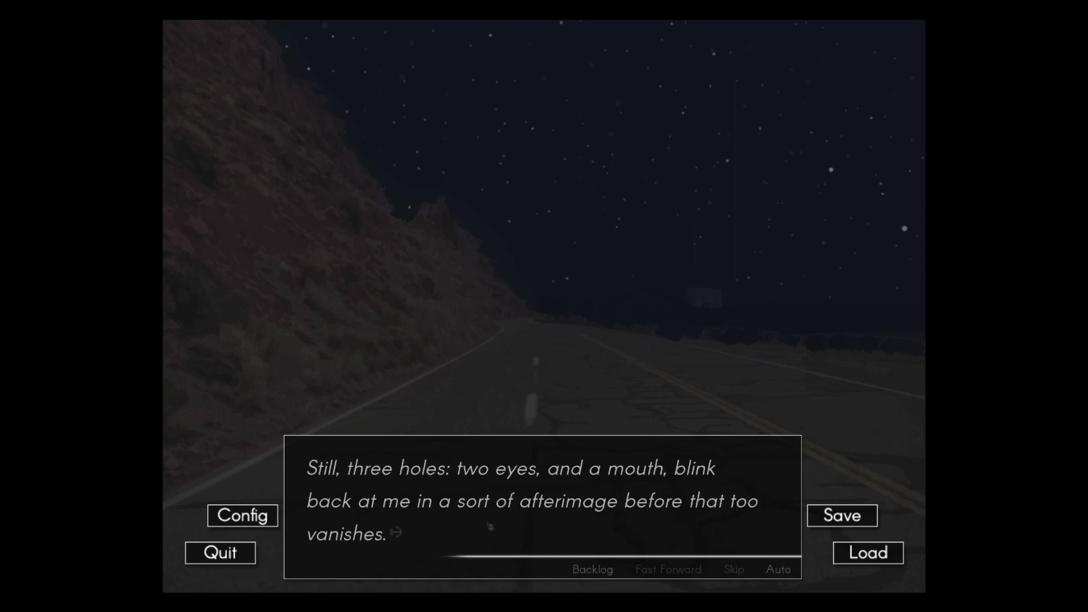
Step: Read TJ's frightened outburst and arm grab, up to Kudzu's animal guess
left_click(491, 527)
left_click(490, 527)
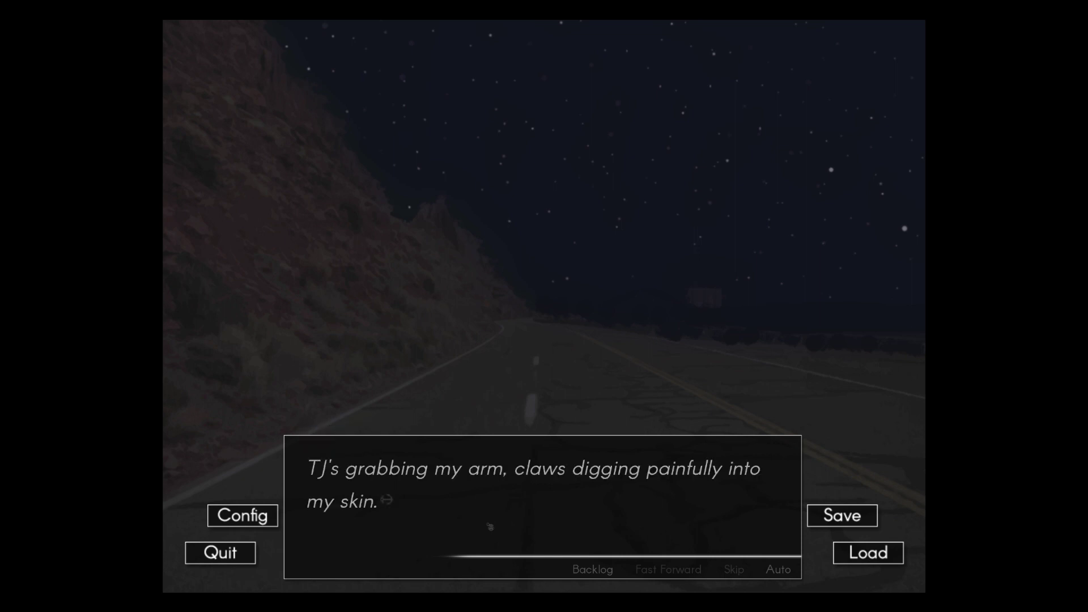
left_click(491, 527)
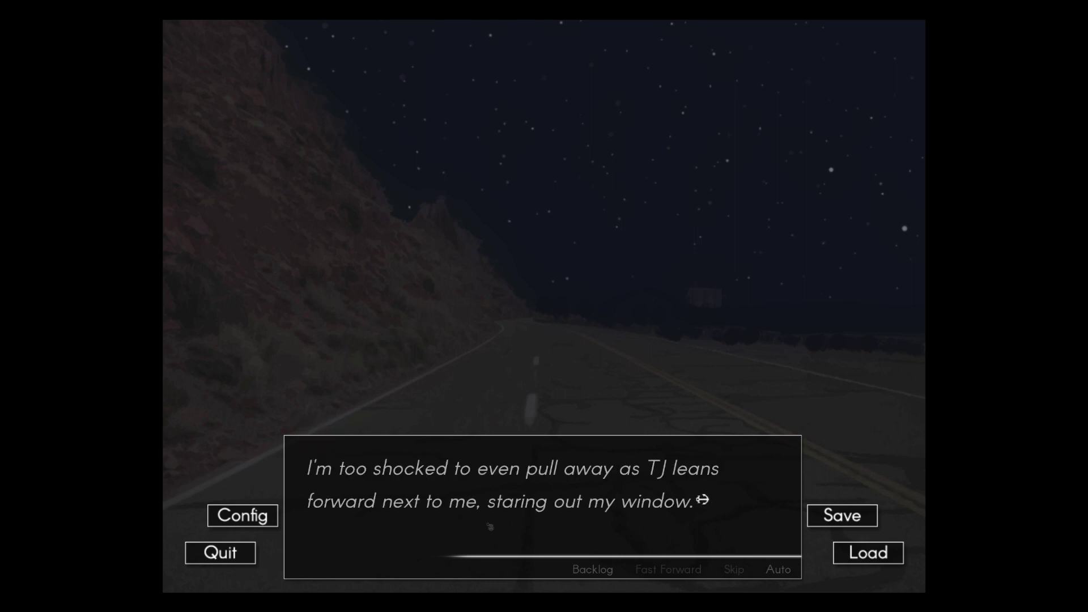
left_click(490, 527)
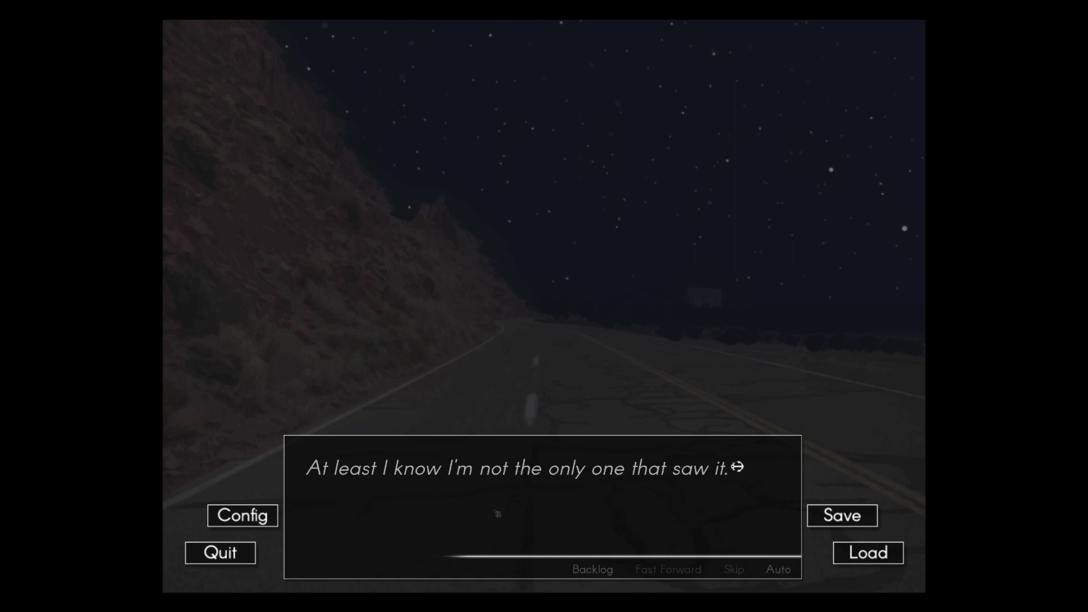
left_click(498, 512)
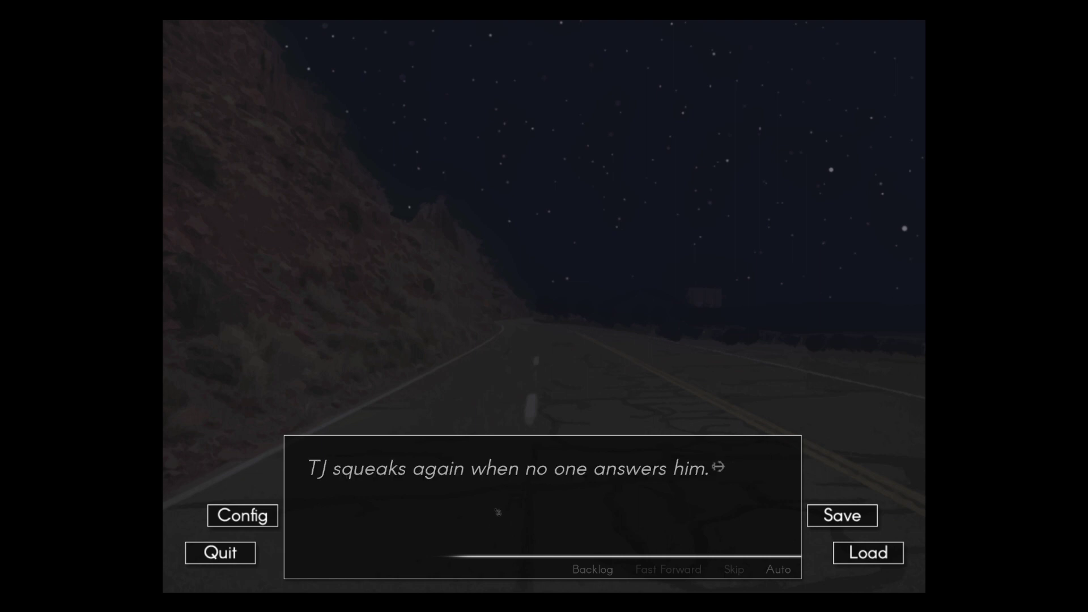
left_click(497, 513)
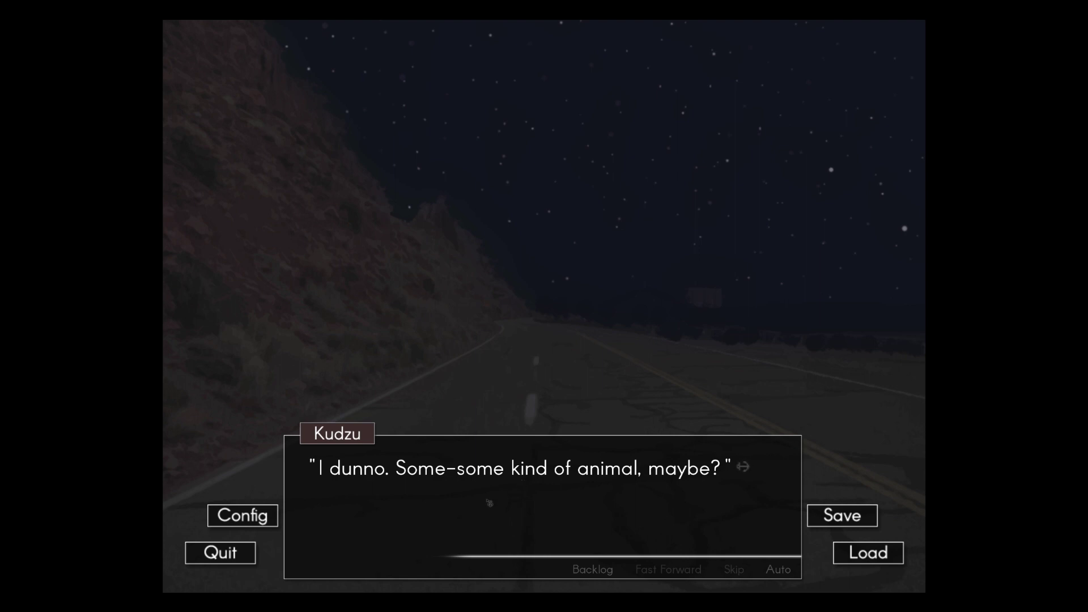
Step: Read Kudzu's disease theory, TJ's protest and Chase's question about Duke
left_click(515, 476)
left_click(519, 477)
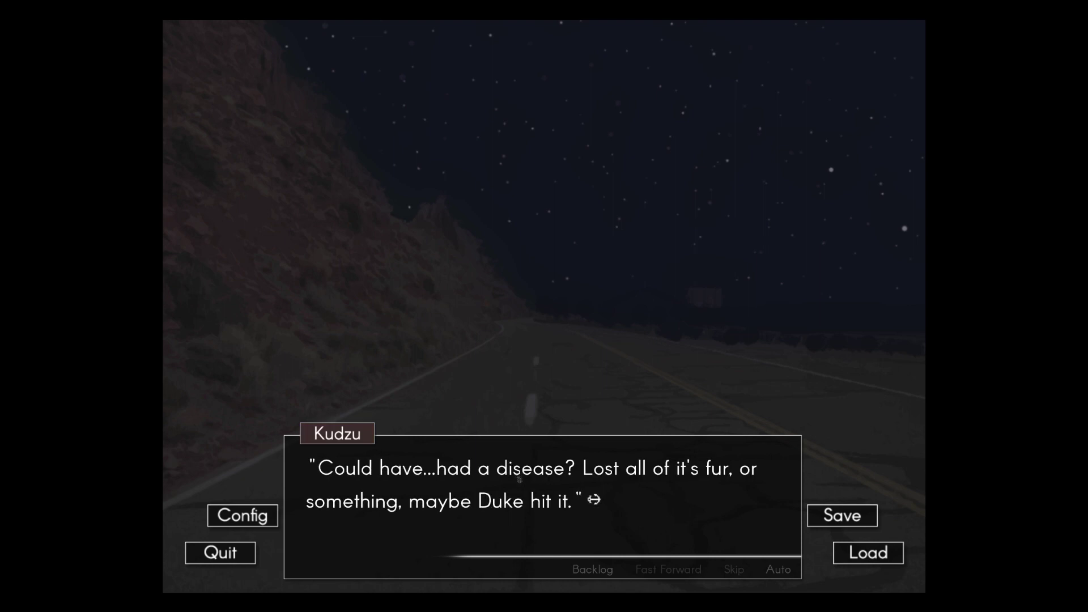
left_click(519, 478)
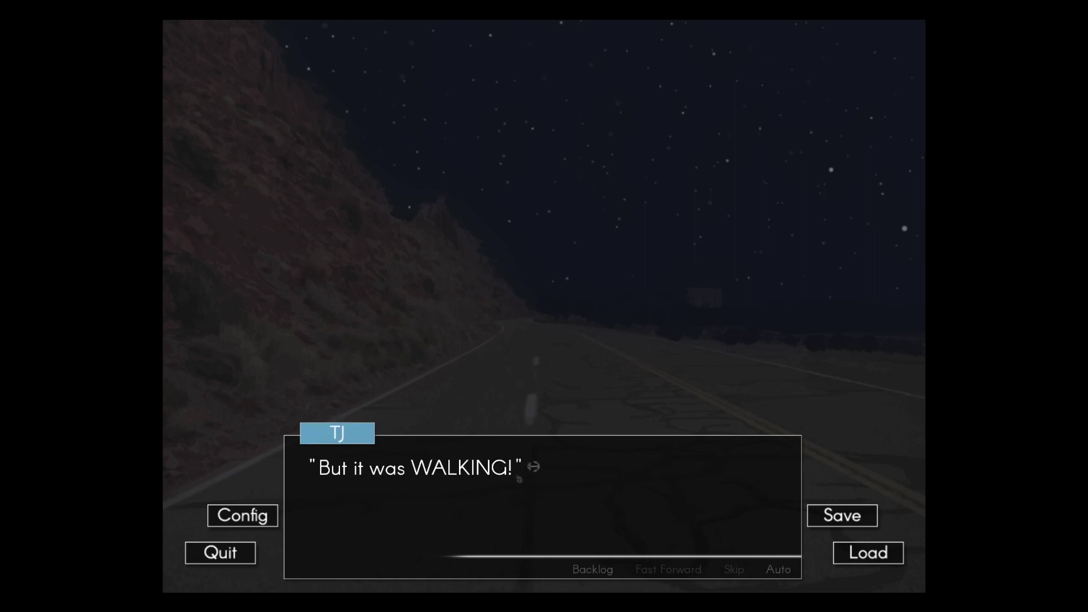
left_click(490, 491)
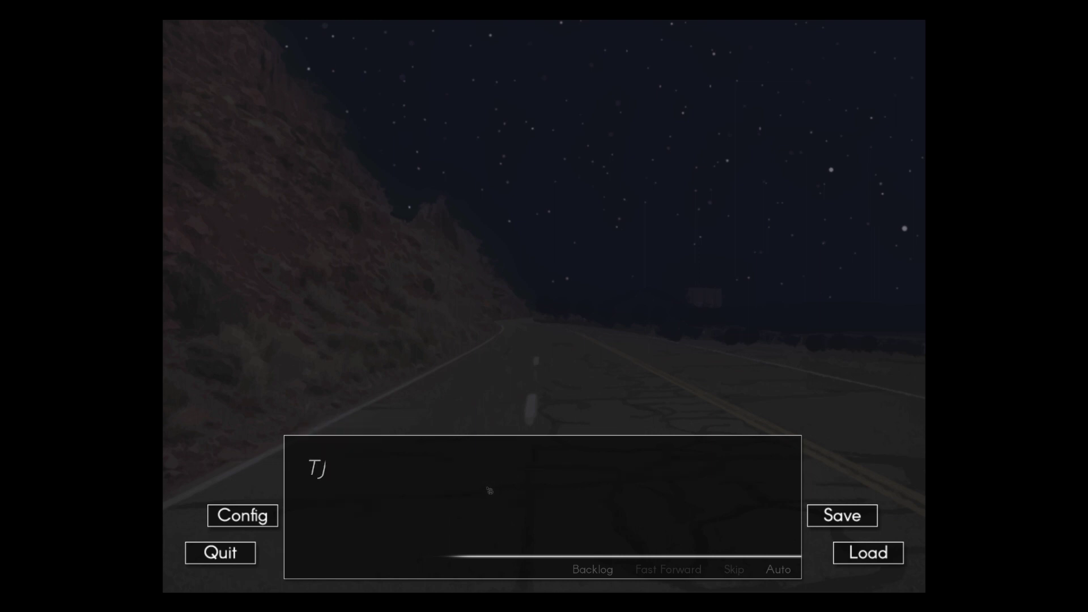
left_click(490, 491)
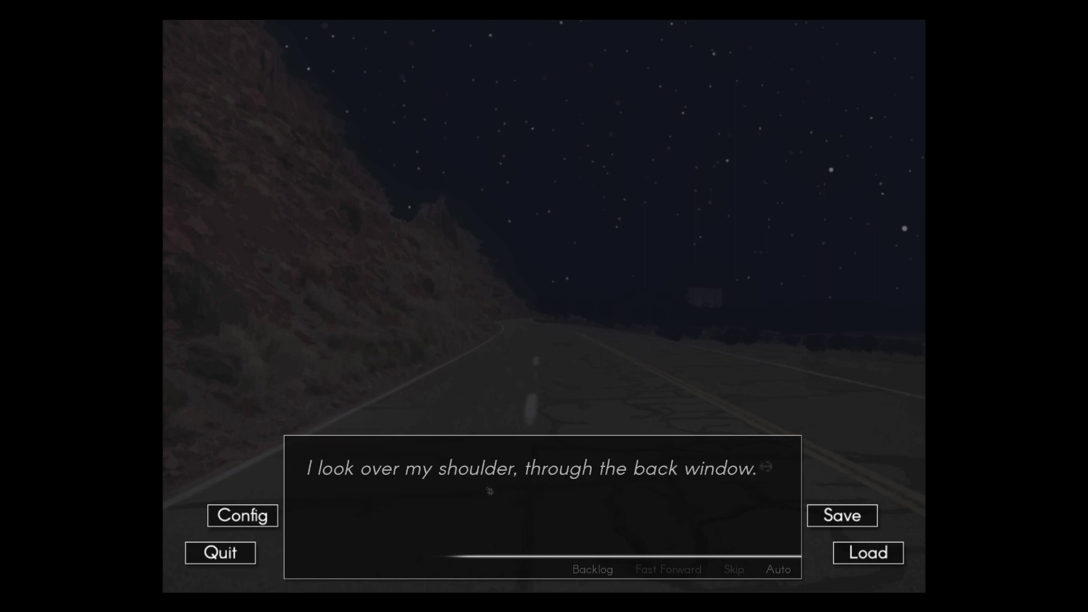
left_click(489, 491)
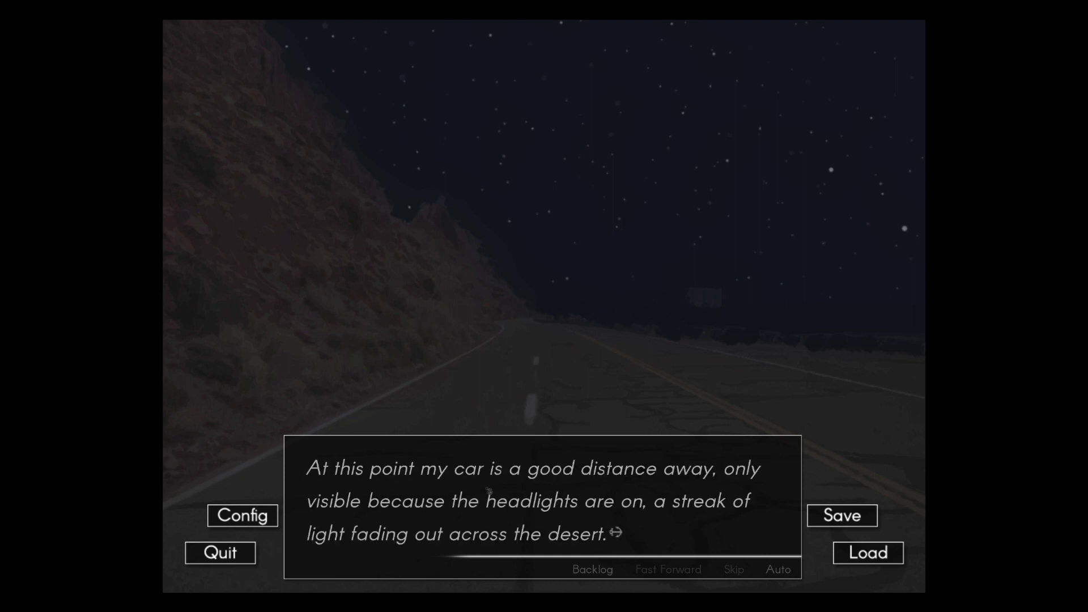
left_click(507, 496)
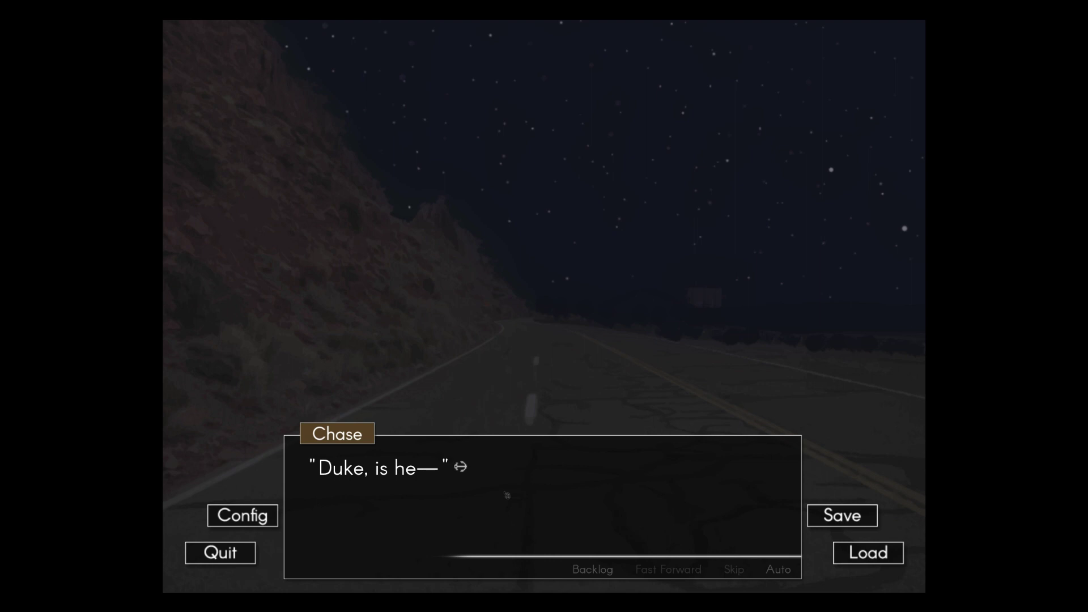
left_click(507, 496)
left_click(507, 496)
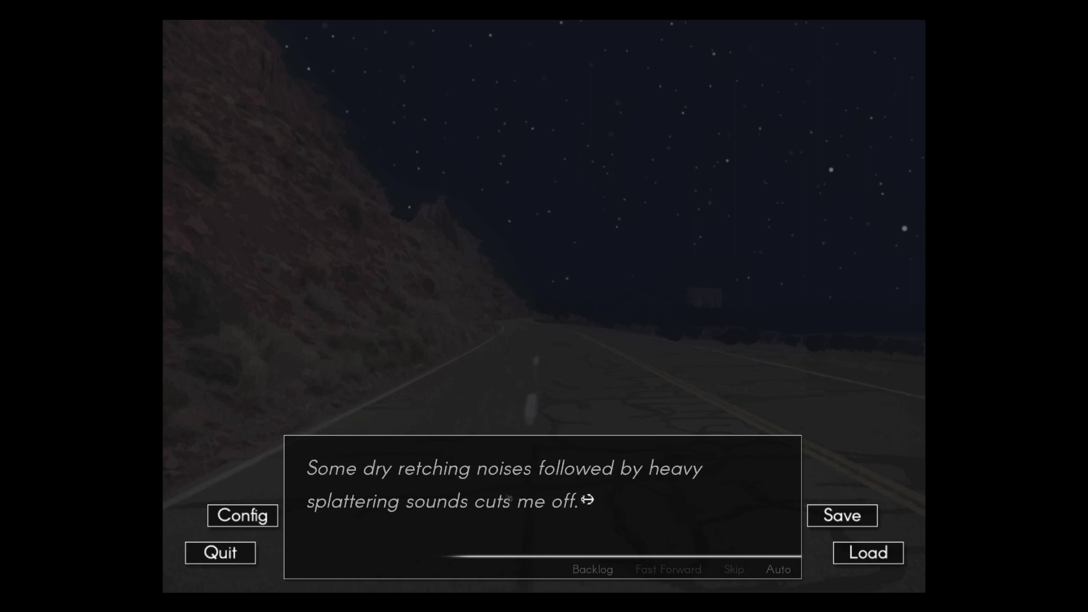
Step: Read through Carl's retching, the narrator's grimace and Kudzu's exclamation
left_click(510, 500)
left_click(511, 503)
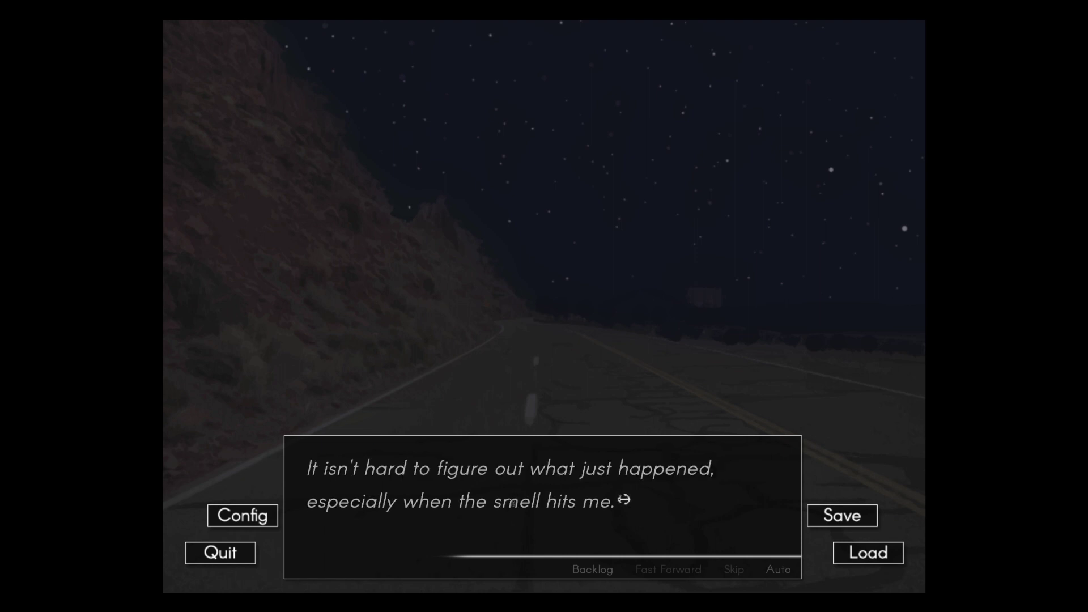
left_click(511, 502)
left_click(511, 502)
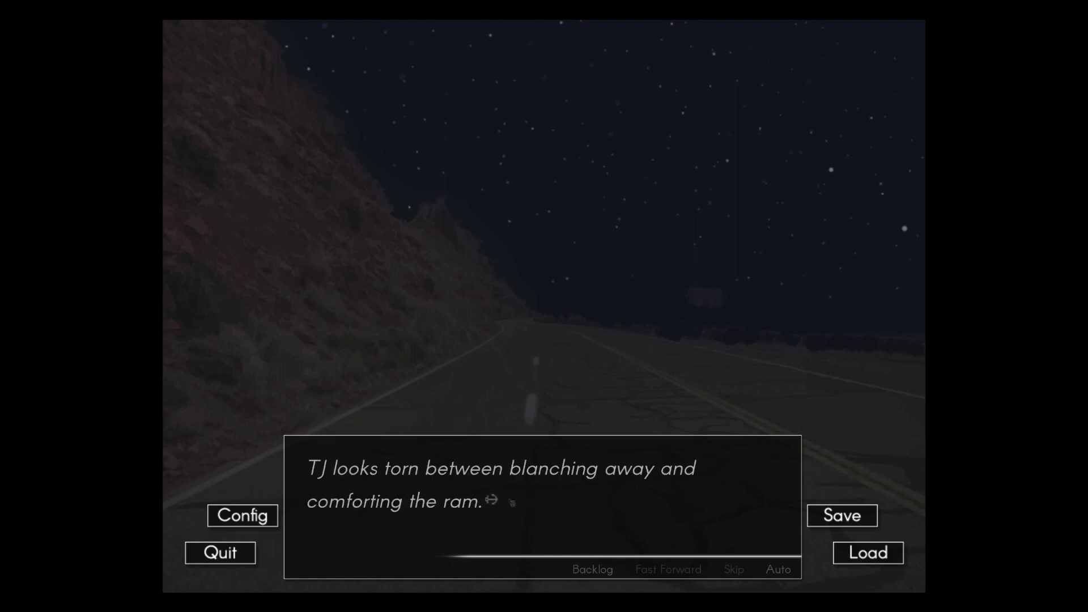
left_click(512, 502)
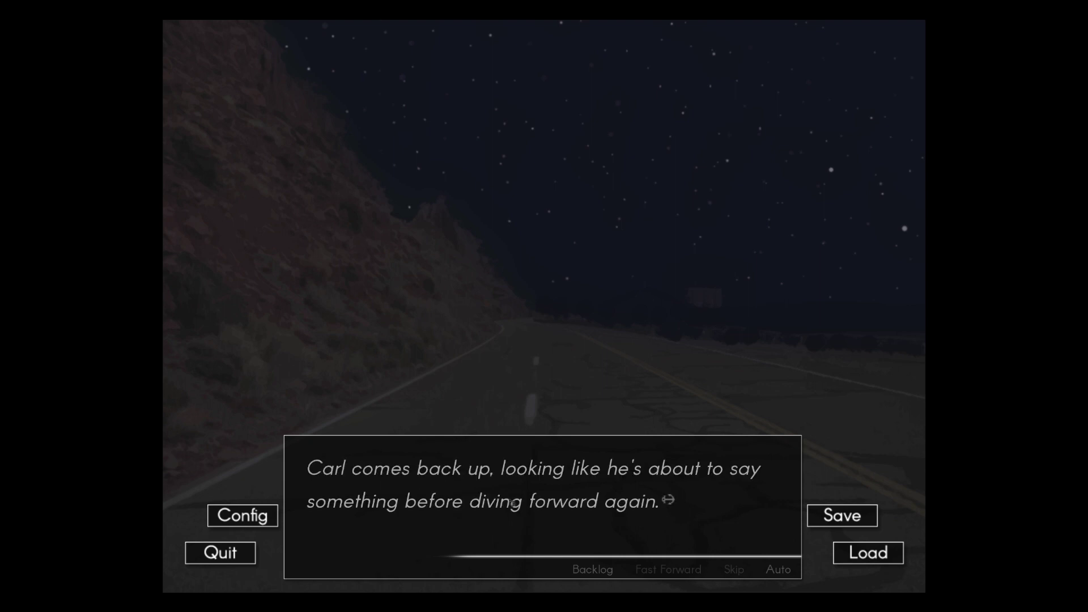
left_click(512, 502)
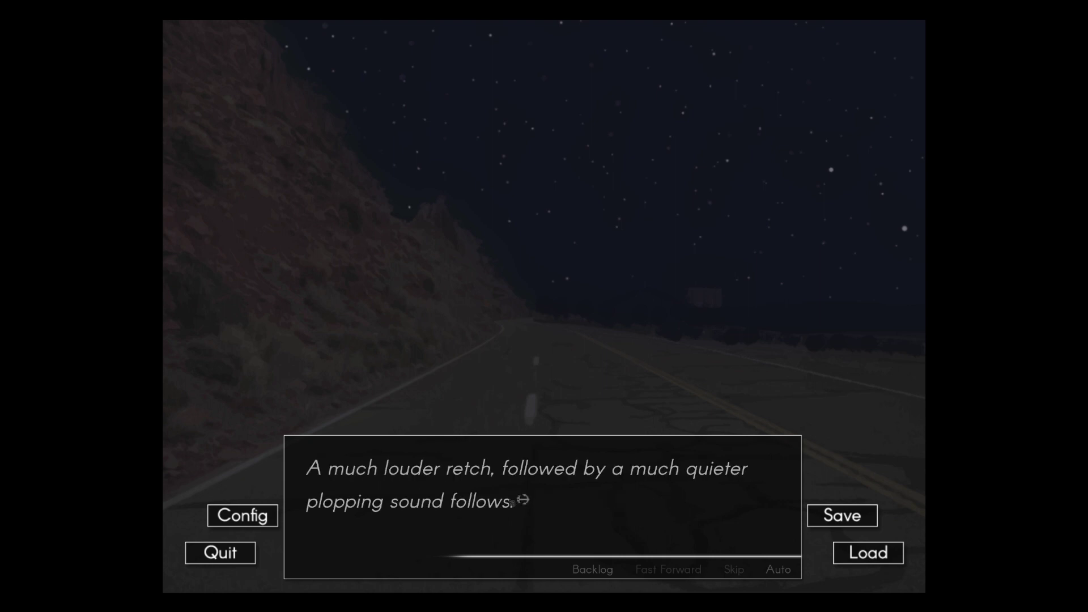
left_click(511, 502)
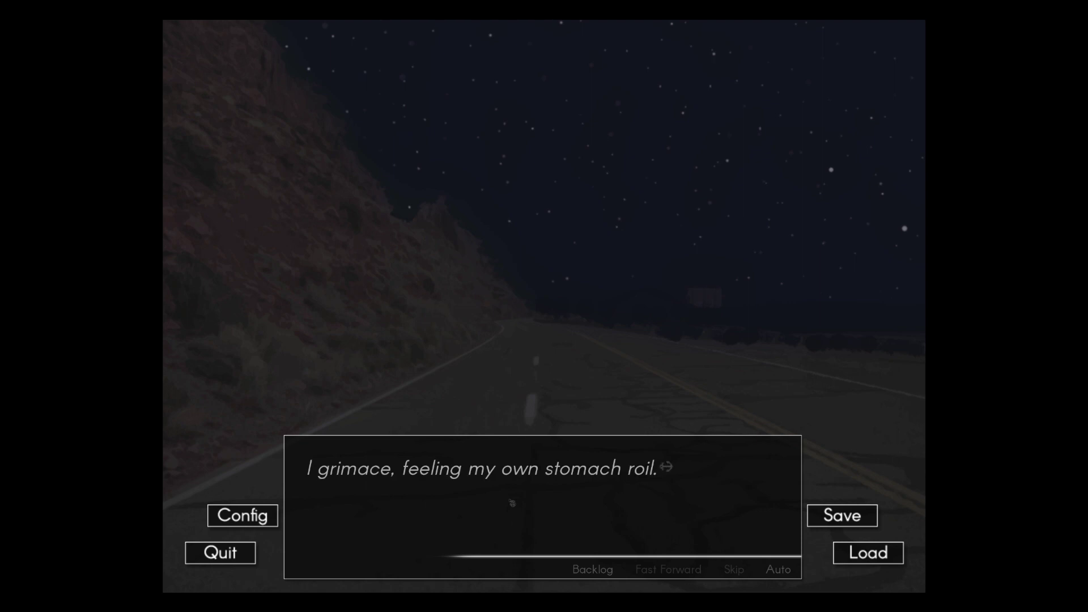
left_click(513, 503)
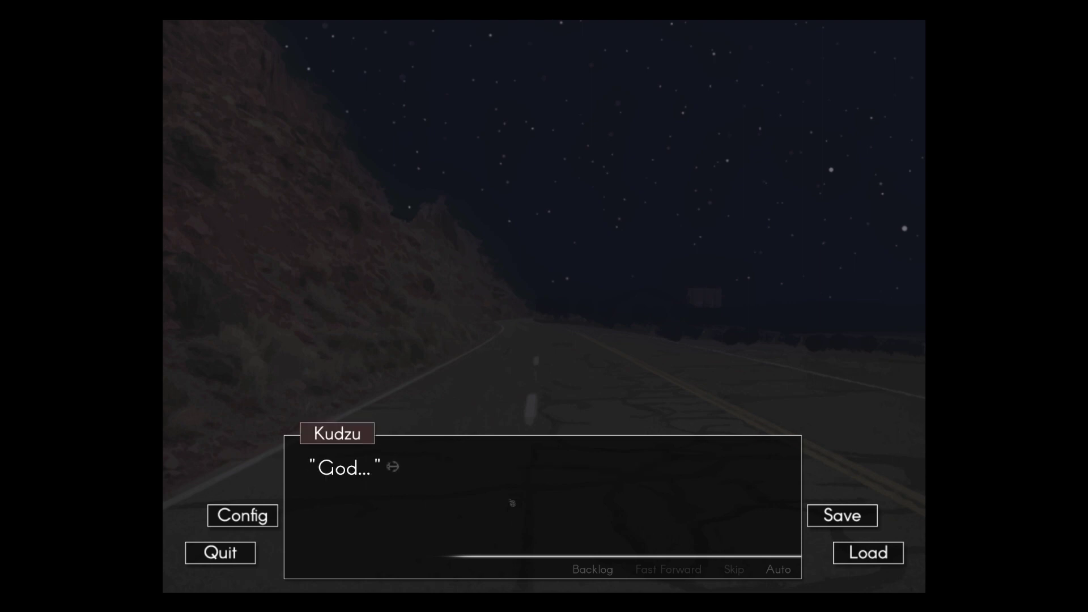
left_click(512, 503)
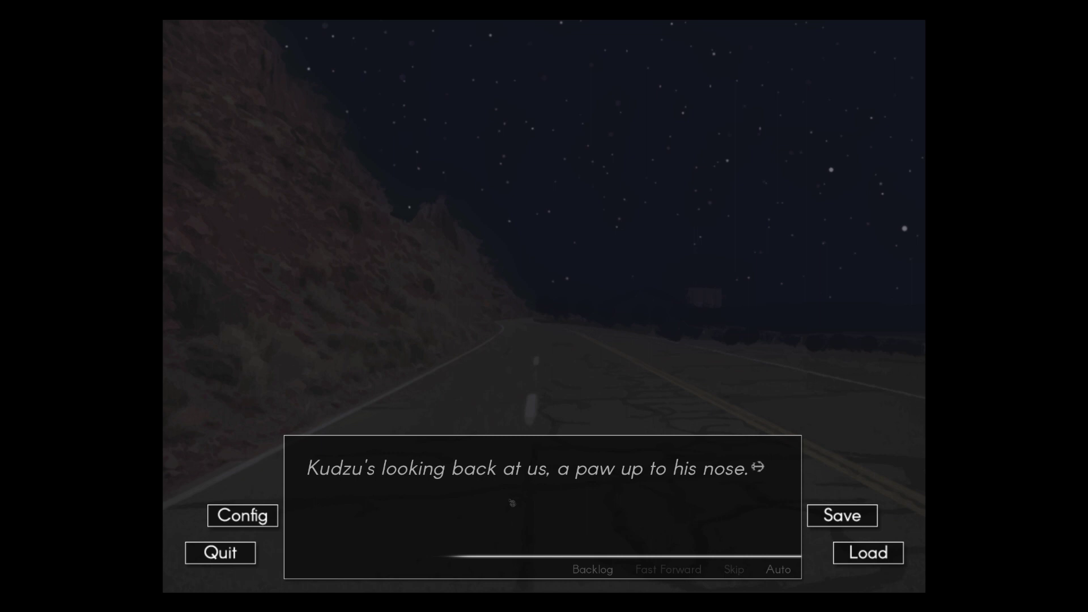
Step: Read Kudzu checking on Carl, TJ rubbing his back and Leo gripping the wheel
left_click(512, 503)
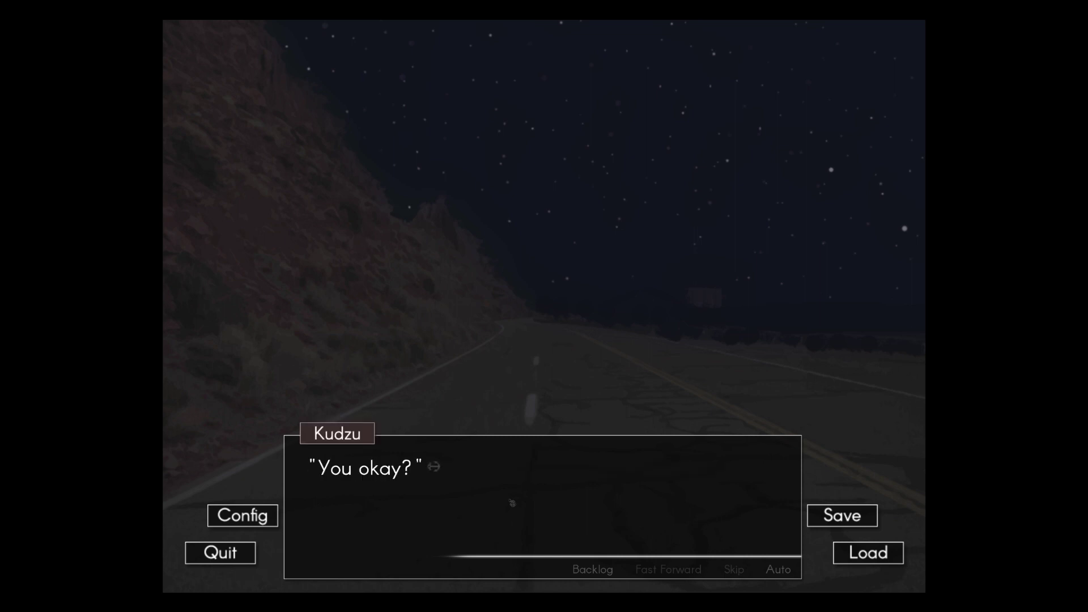
left_click(513, 503)
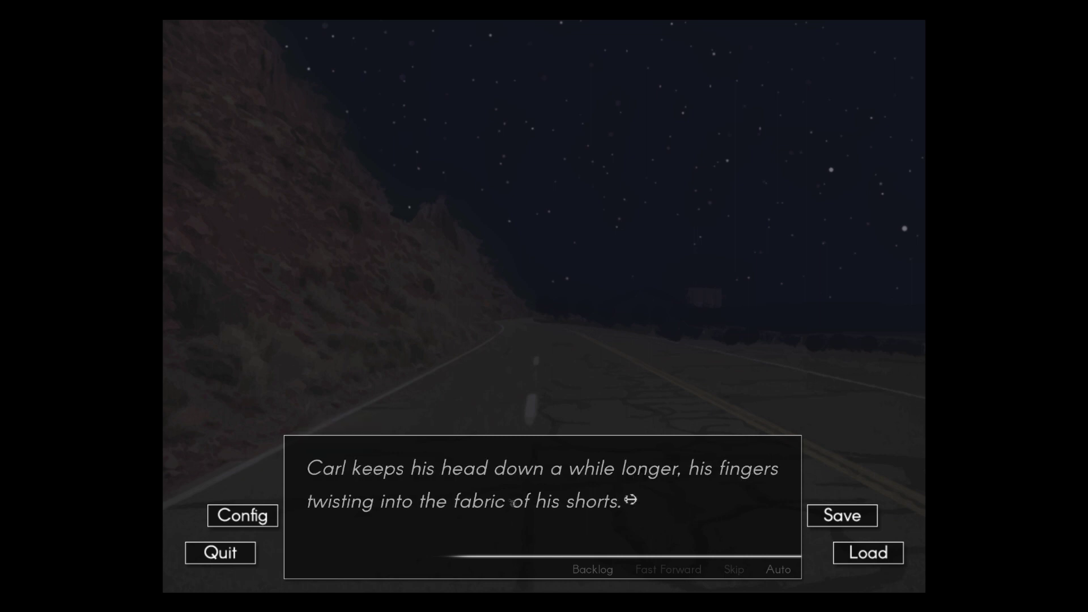
left_click(513, 503)
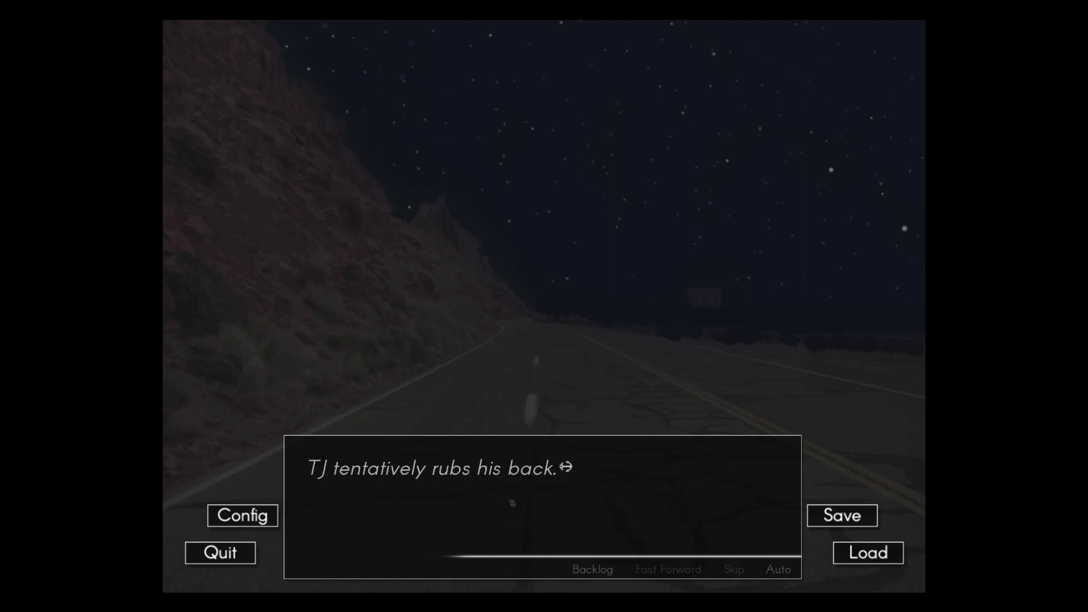
left_click(513, 504)
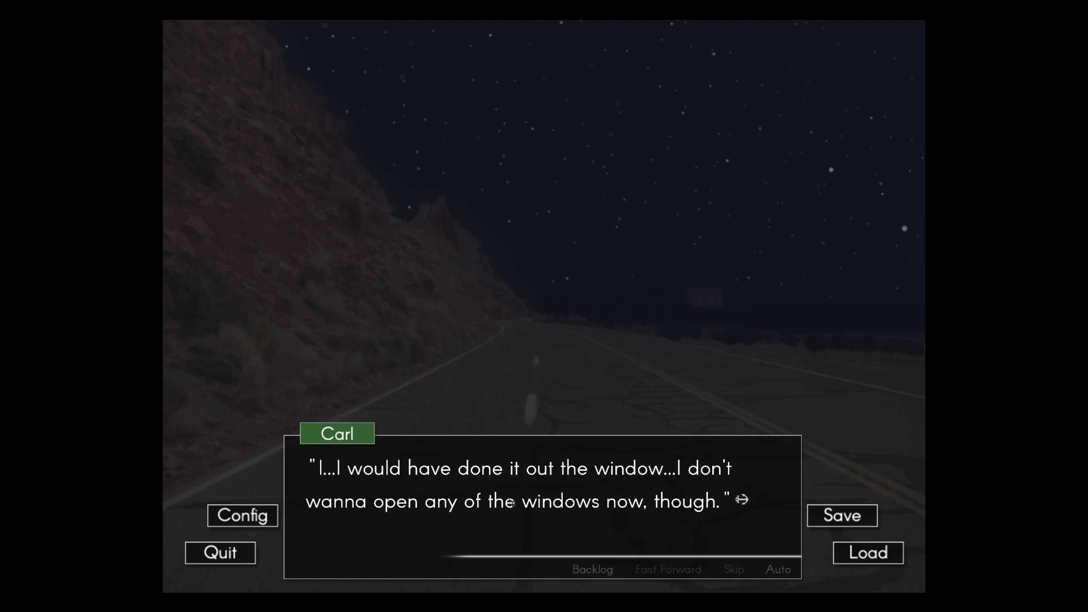
left_click(512, 503)
left_click(513, 503)
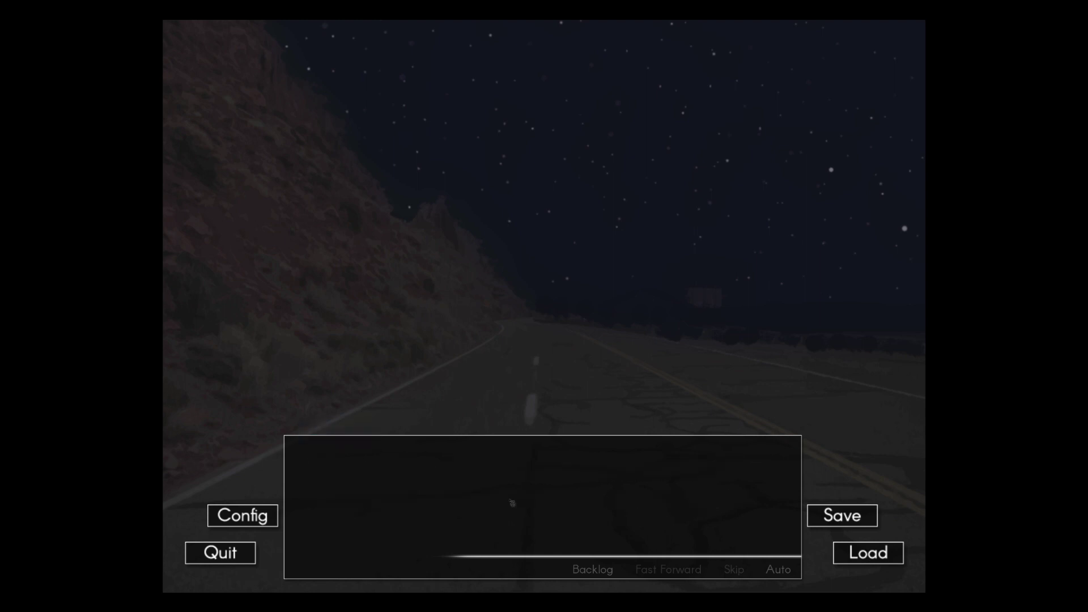
left_click(513, 503)
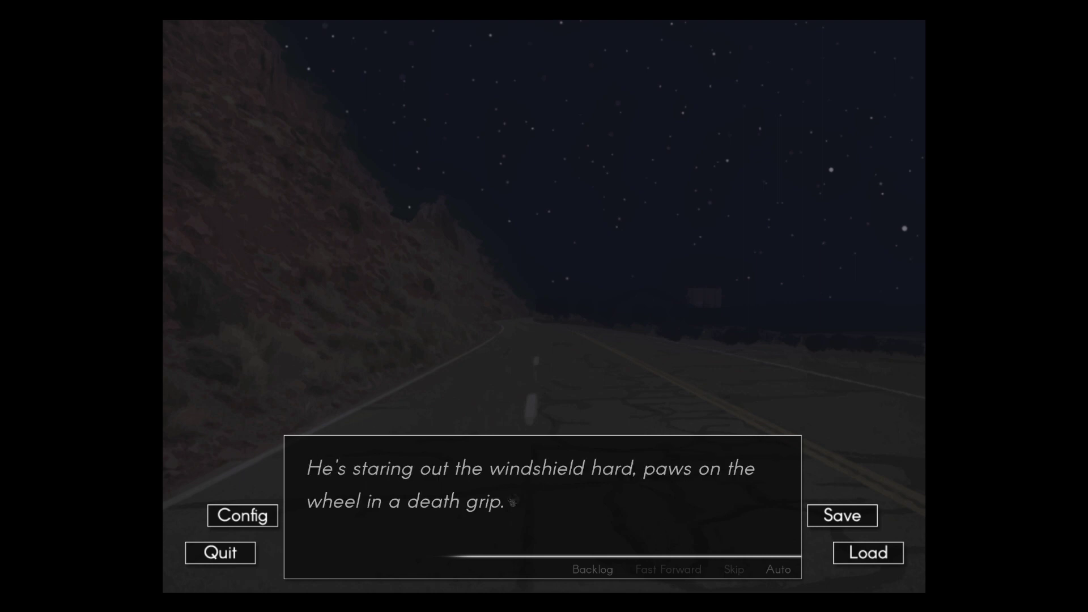
left_click(513, 503)
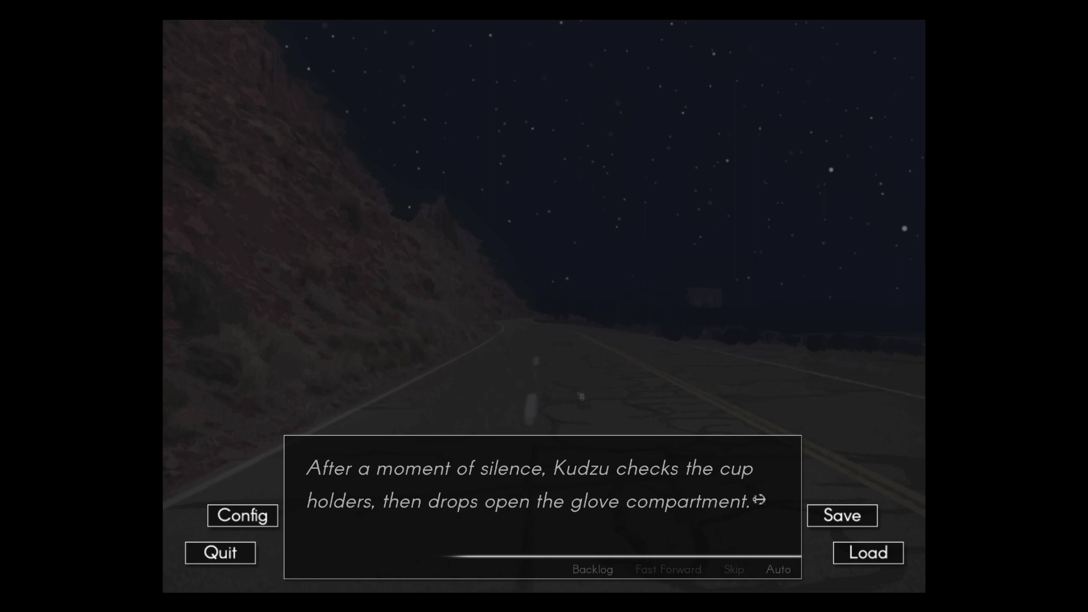
Step: Read the silent five-minute drive and the narrator doubting it was an animal
left_click(531, 454)
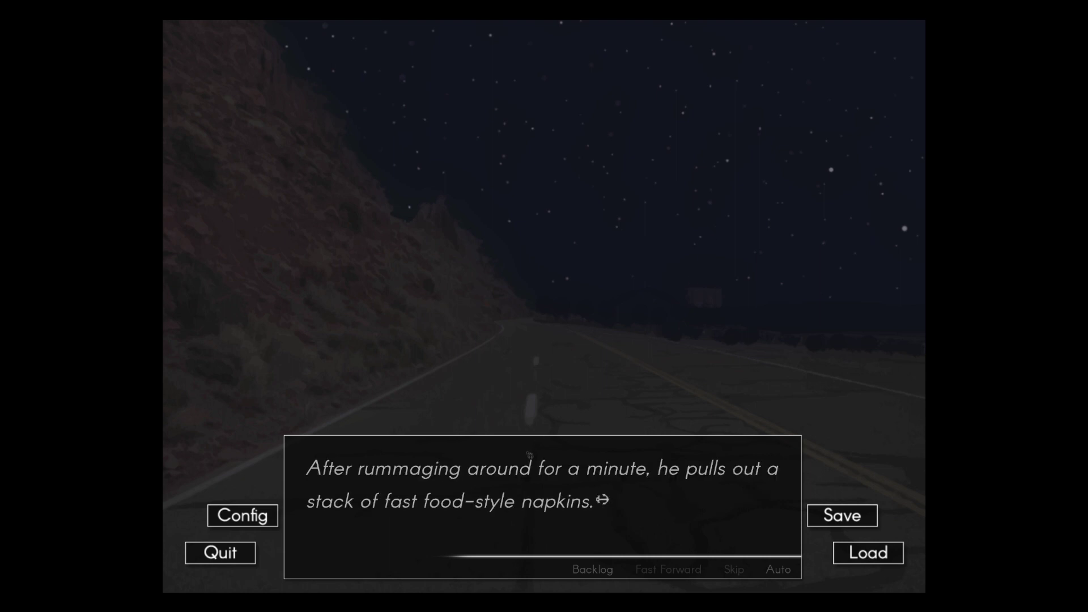
left_click(530, 456)
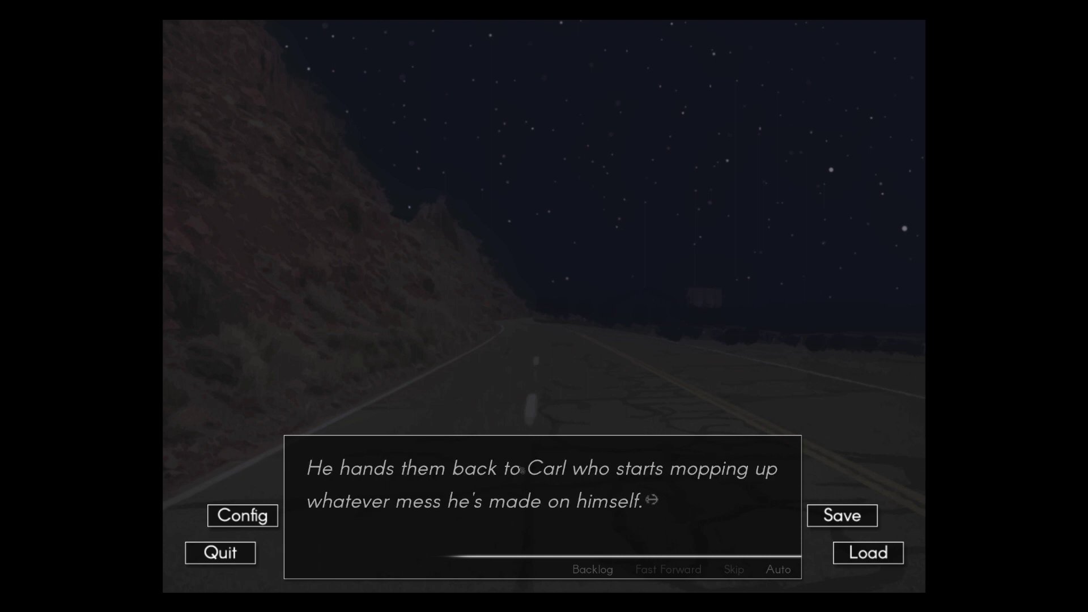
left_click(520, 470)
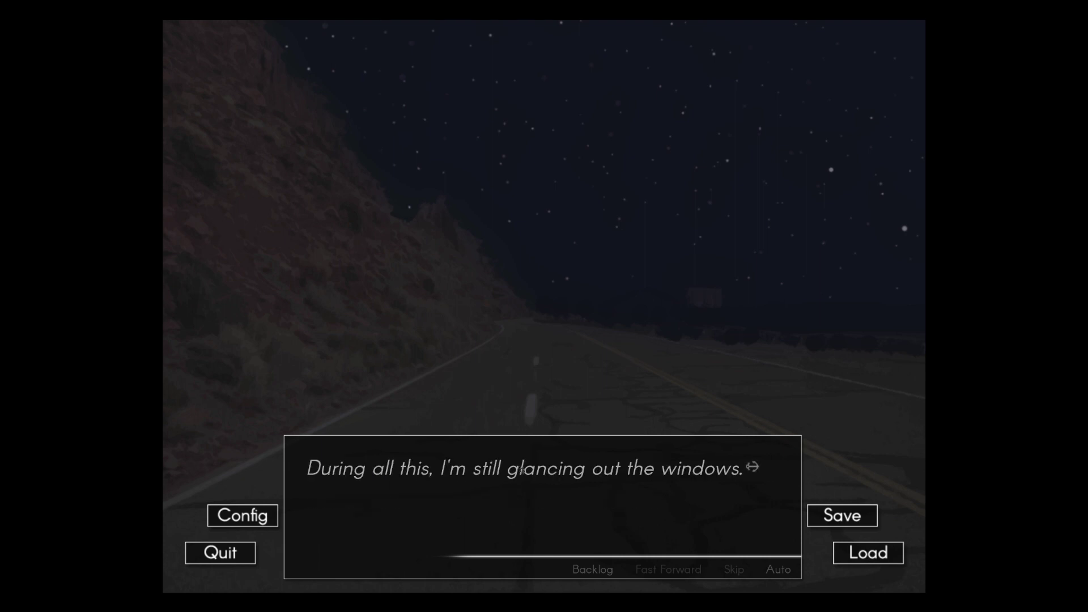
left_click(520, 470)
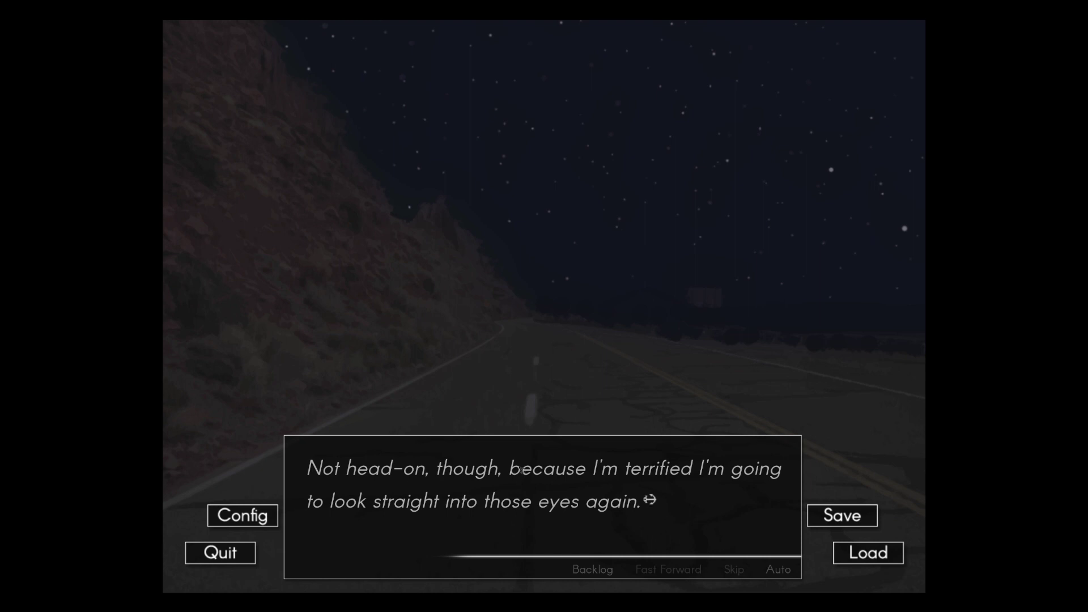
left_click(520, 470)
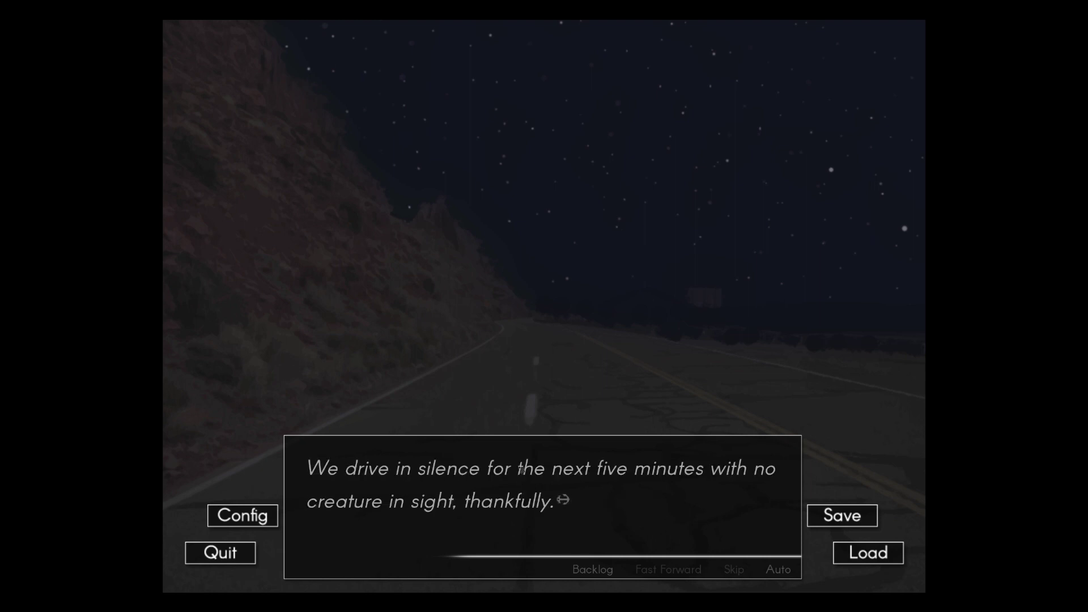
left_click(520, 471)
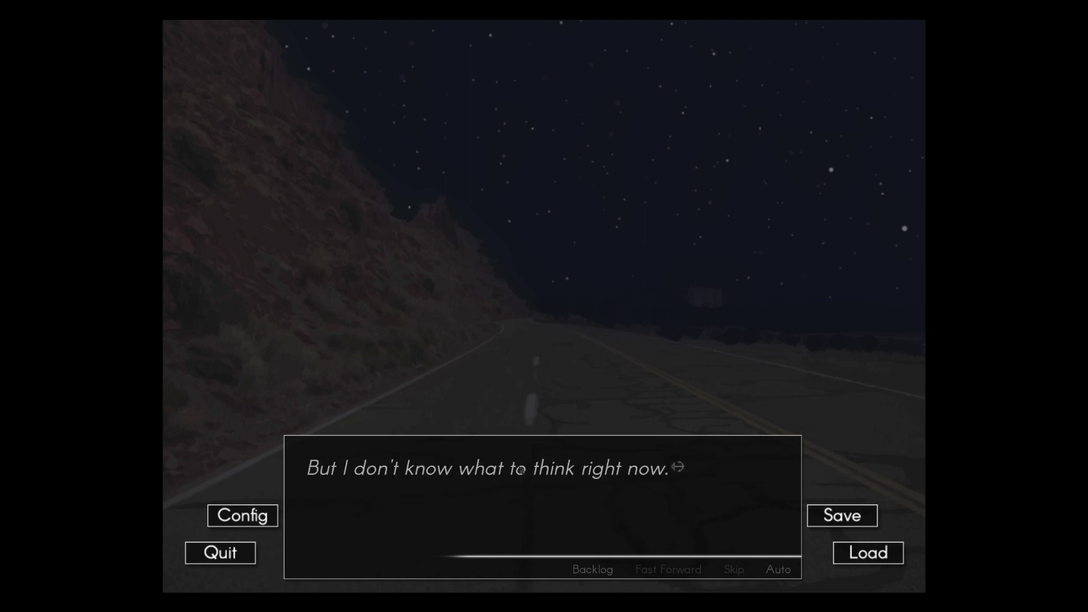
left_click(521, 470)
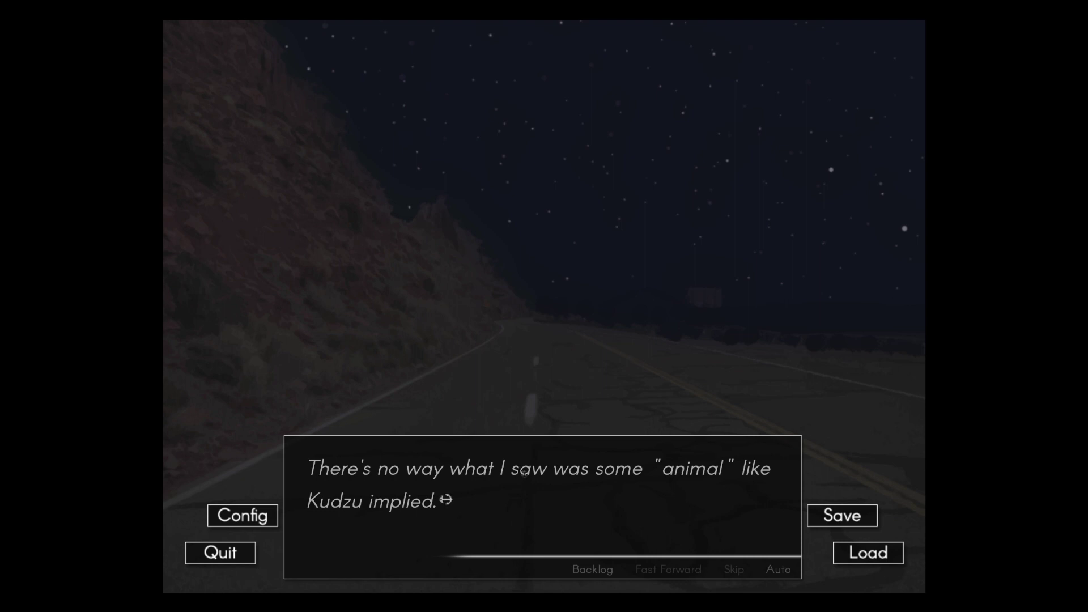
left_click(521, 471)
Step: Read the costumed-local theory, the cops line and the narrator avoiding thoughts of Duke
left_click(529, 480)
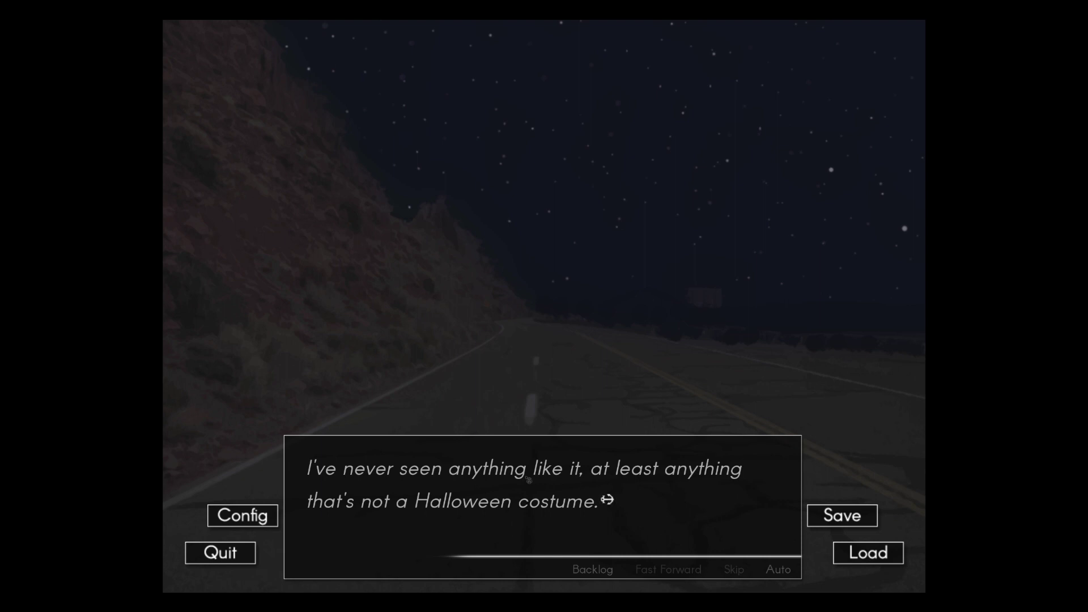
left_click(529, 481)
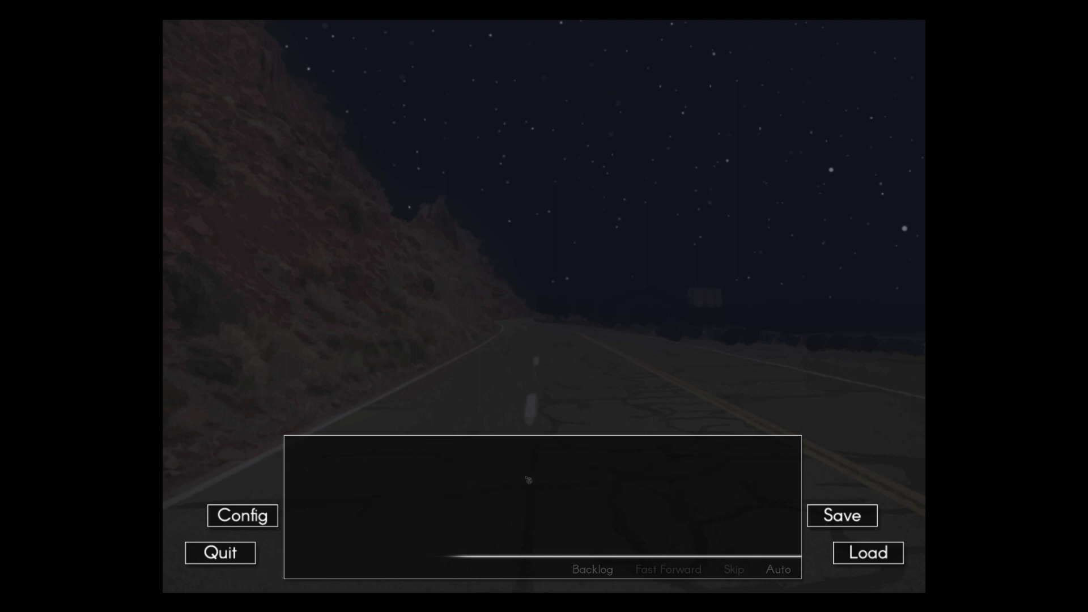
left_click(591, 496)
left_click(590, 495)
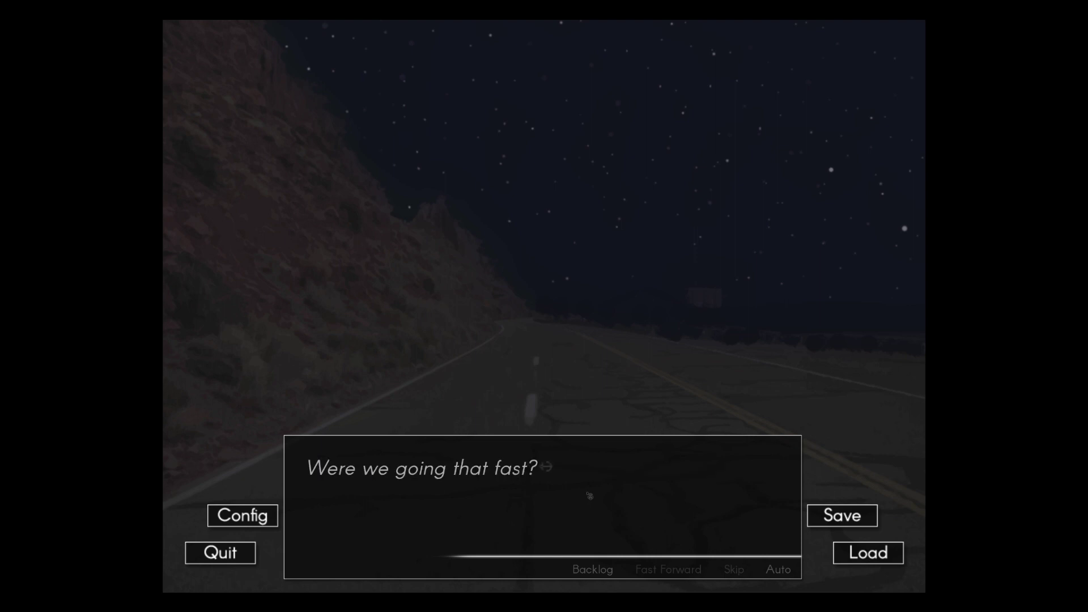
left_click(590, 496)
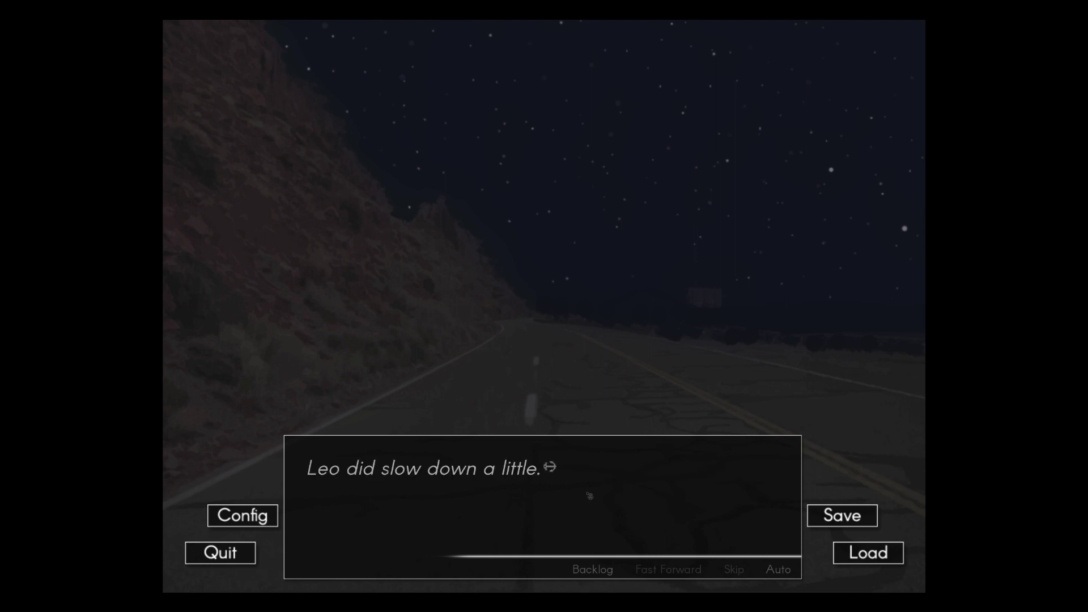
left_click(591, 496)
left_click(590, 495)
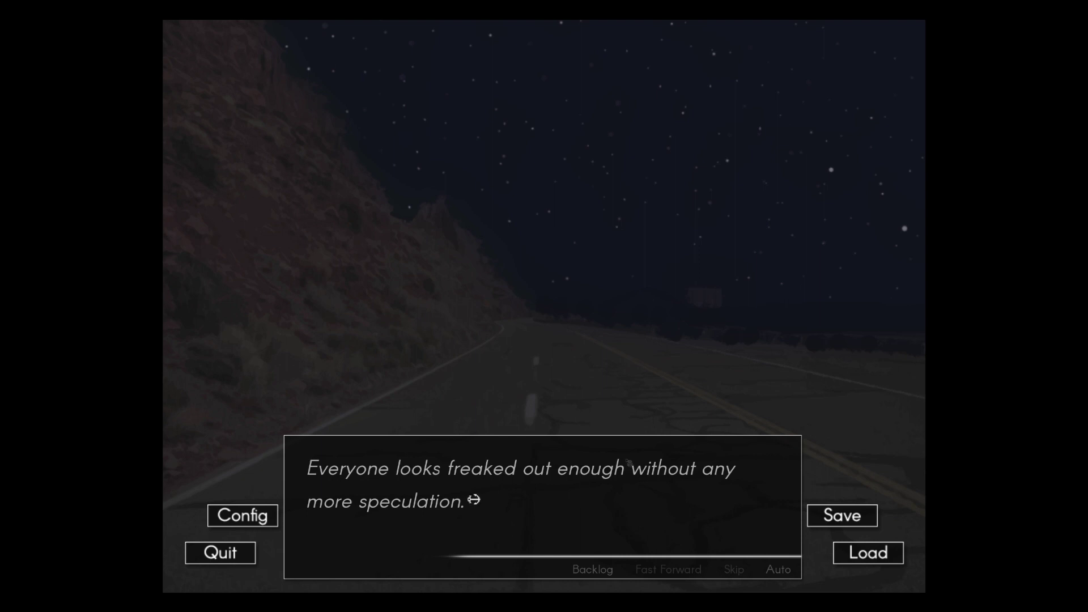
left_click(522, 494)
left_click(520, 497)
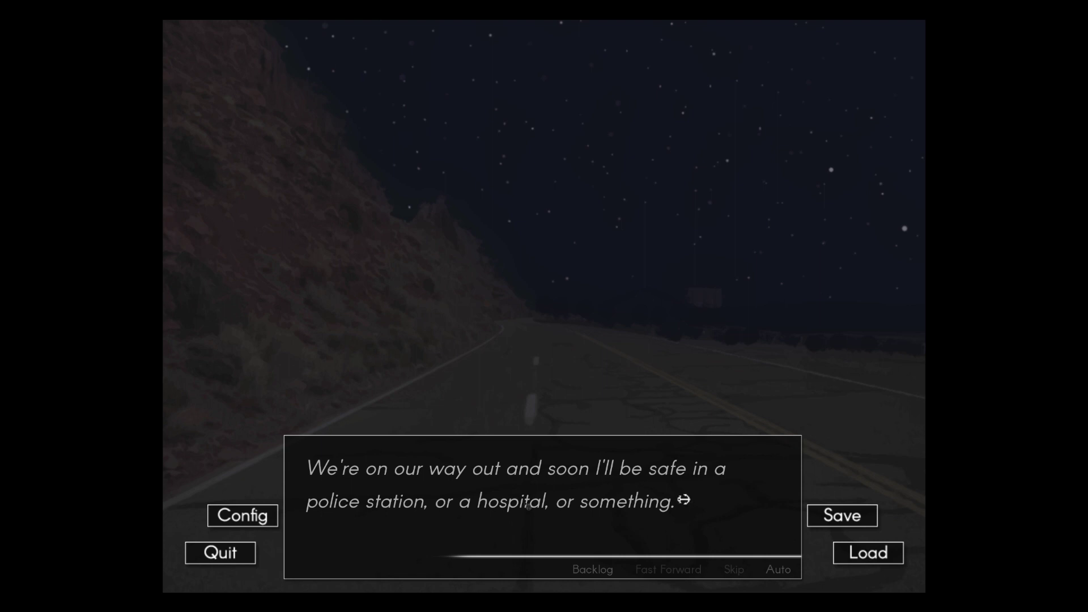
left_click(525, 482)
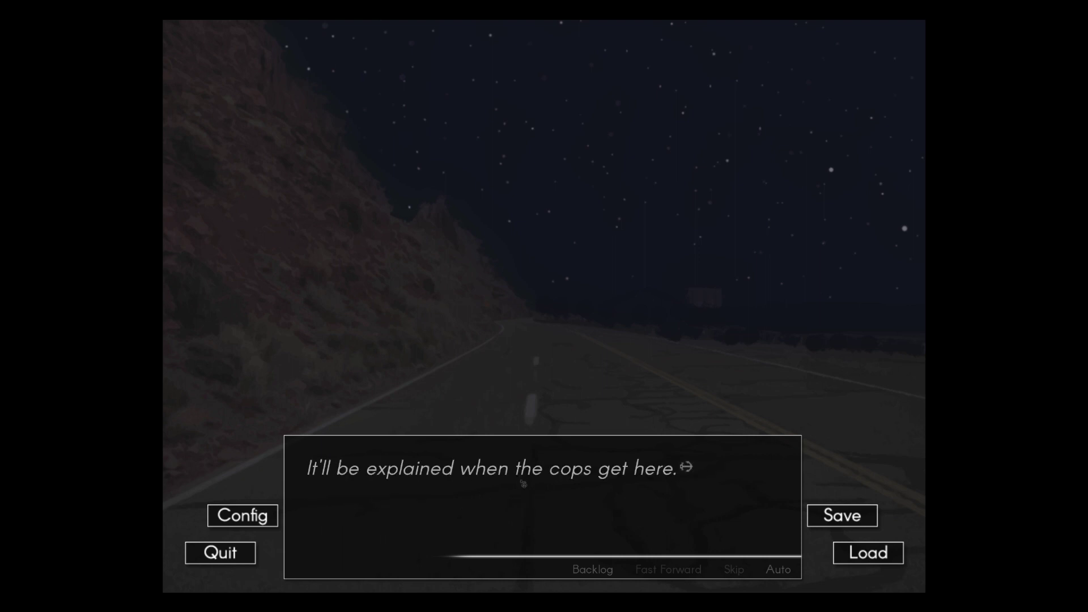
left_click(523, 482)
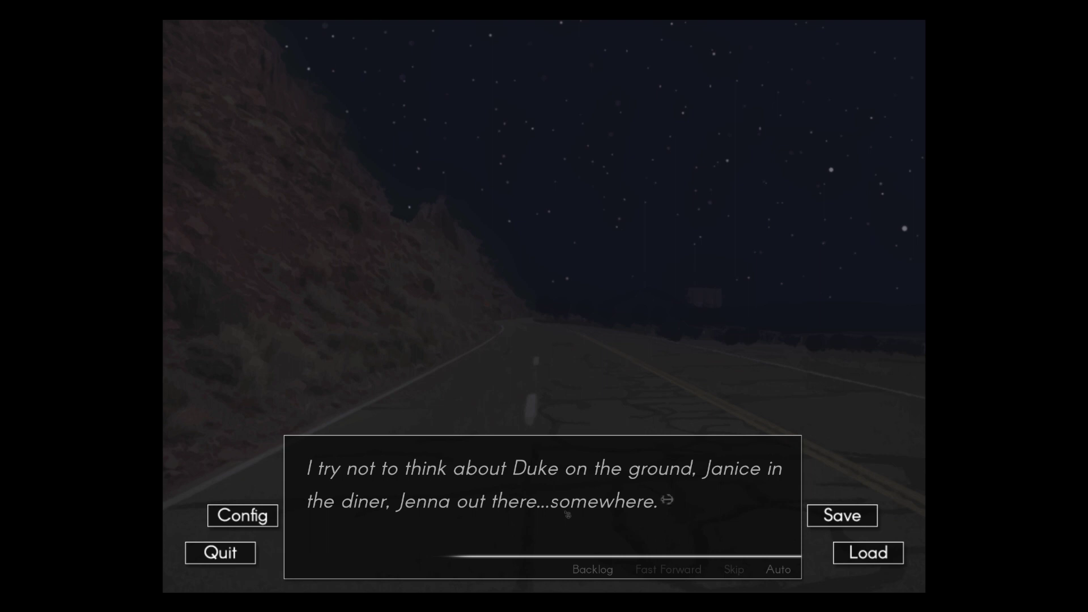
Step: Read TJ asking if Chase is okay, Chase saying he's tired, and drifting off
left_click(559, 489)
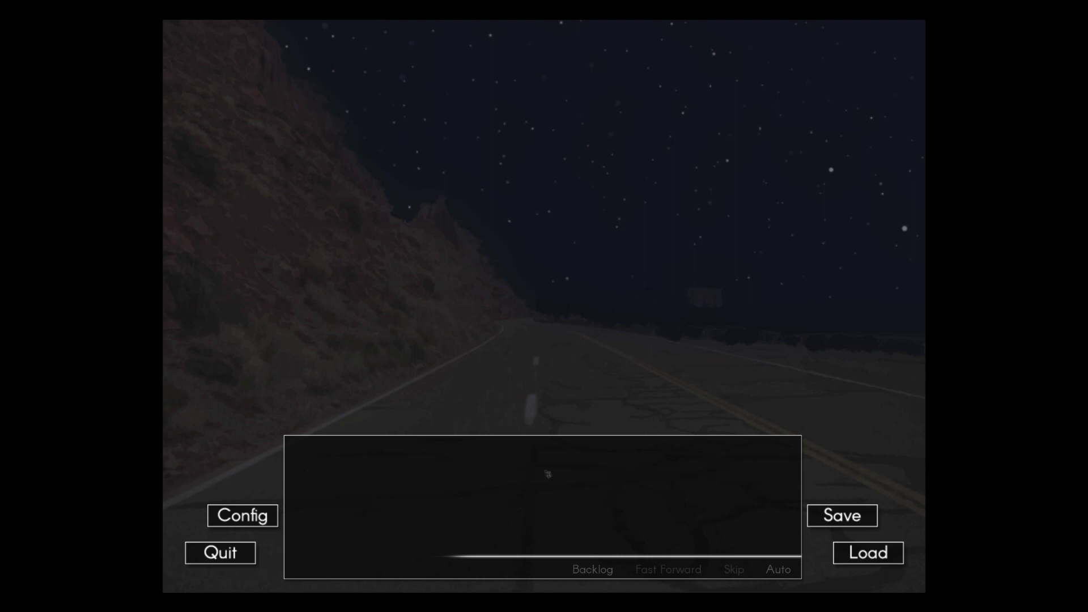
left_click(560, 507)
left_click(561, 507)
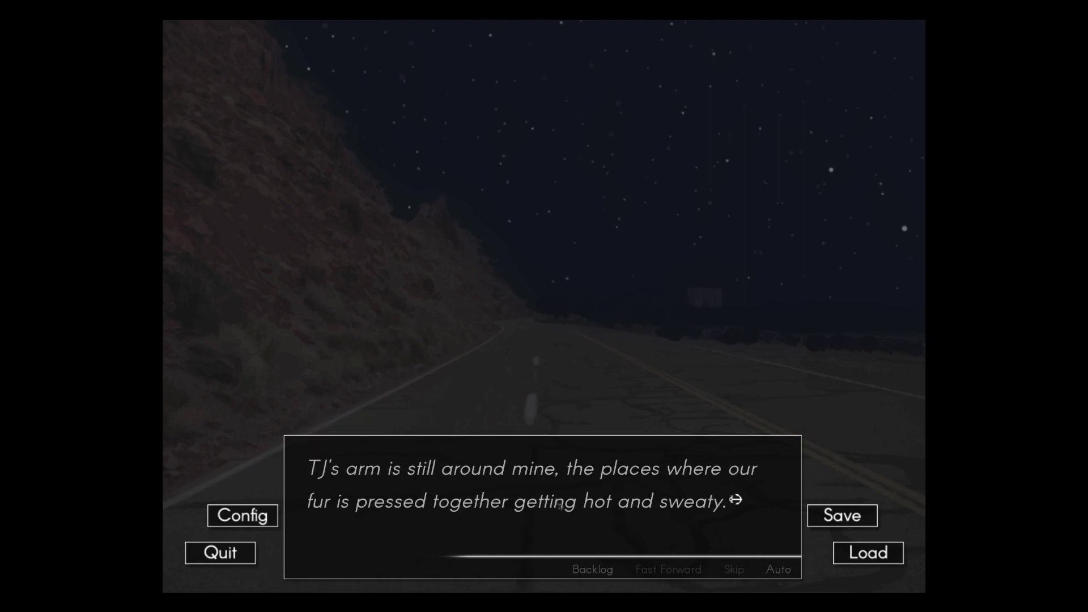
left_click(560, 507)
left_click(560, 507)
left_click(560, 507)
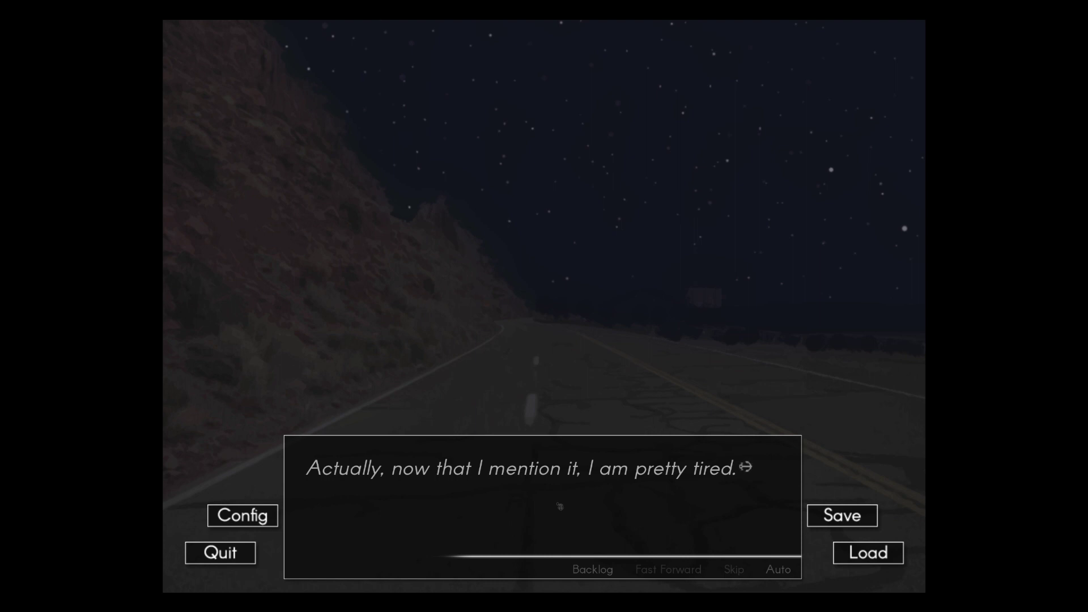
left_click(561, 503)
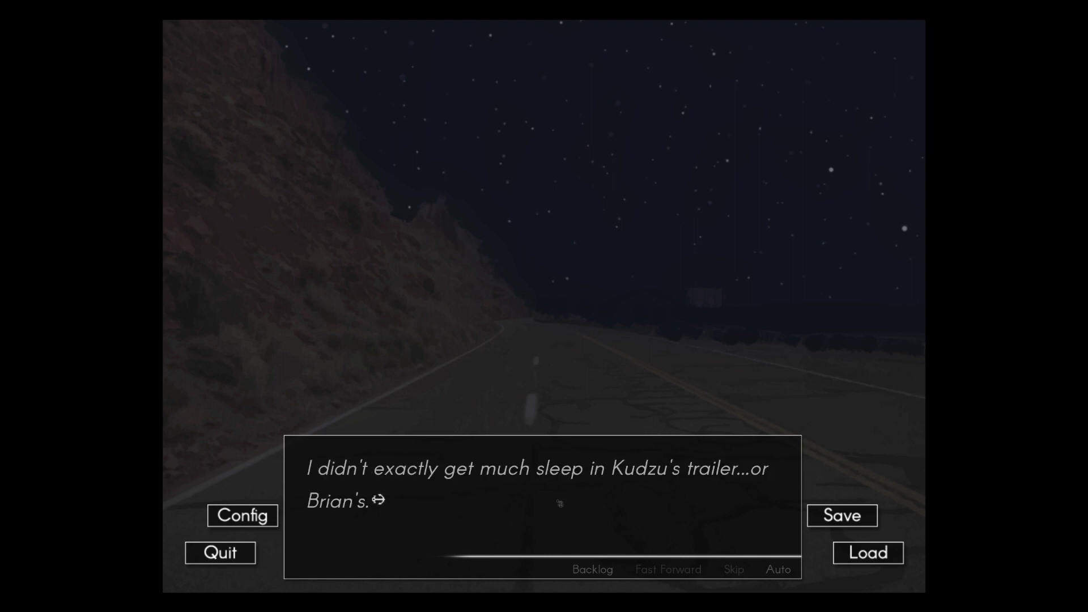
left_click(560, 504)
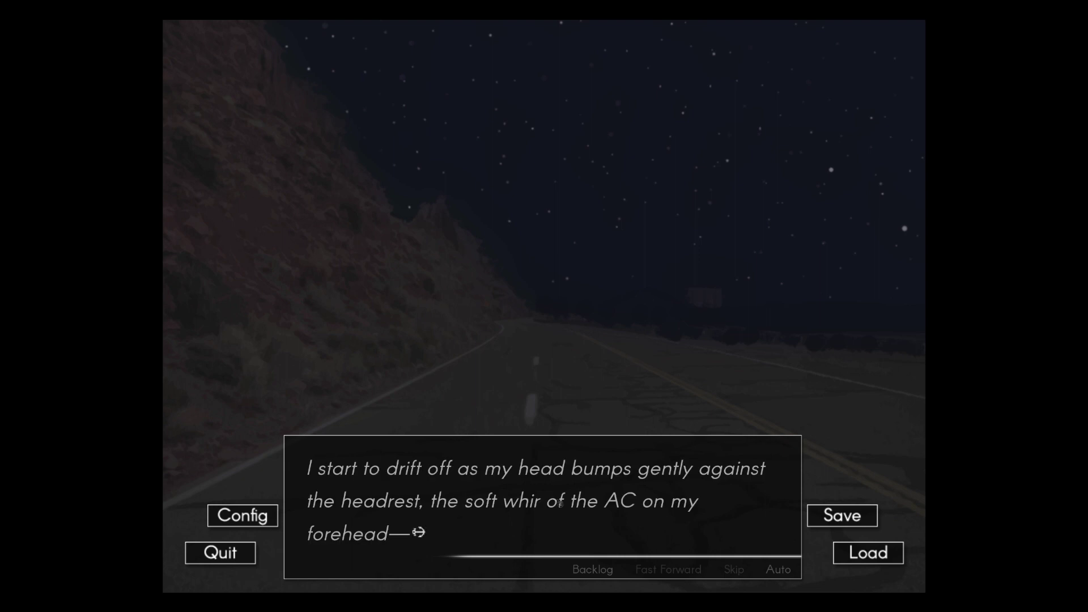
Step: Read Leo's startled exclamation, the car lurching and Kudzu asking what's wrong
left_click(561, 504)
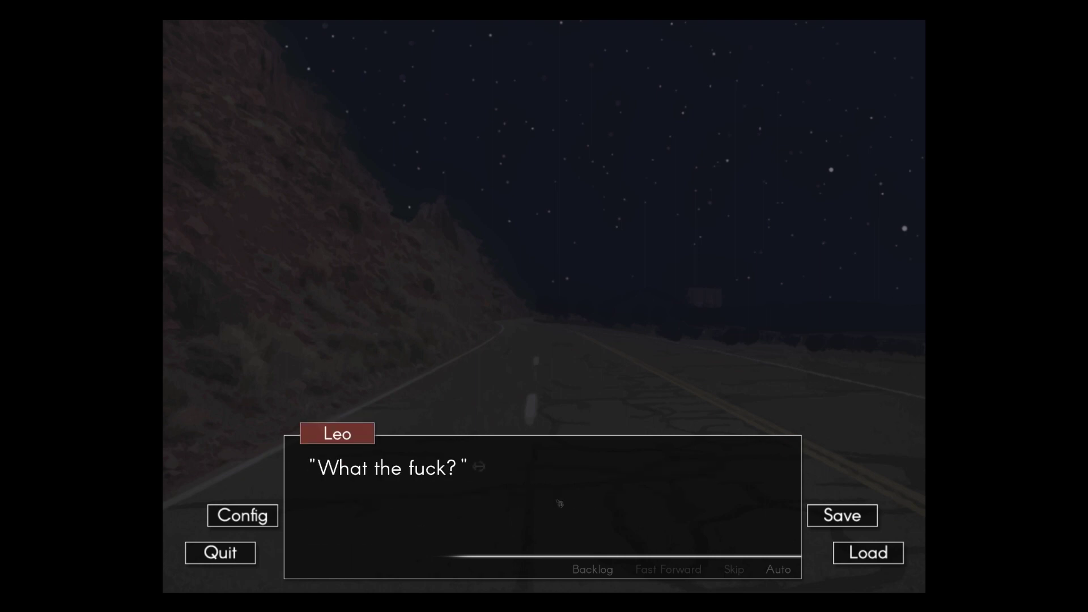
left_click(560, 505)
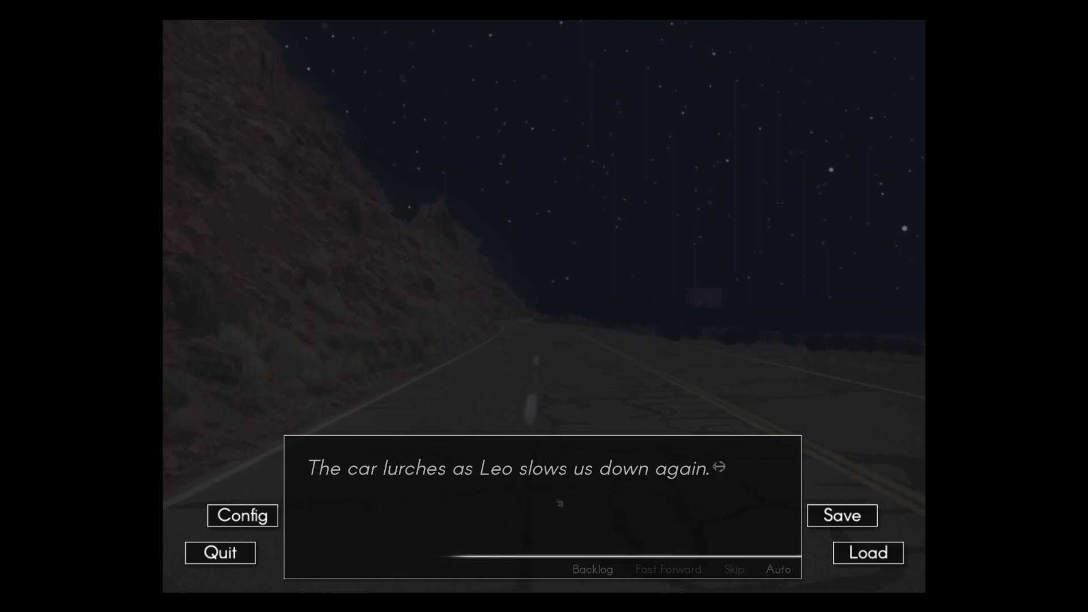
left_click(560, 503)
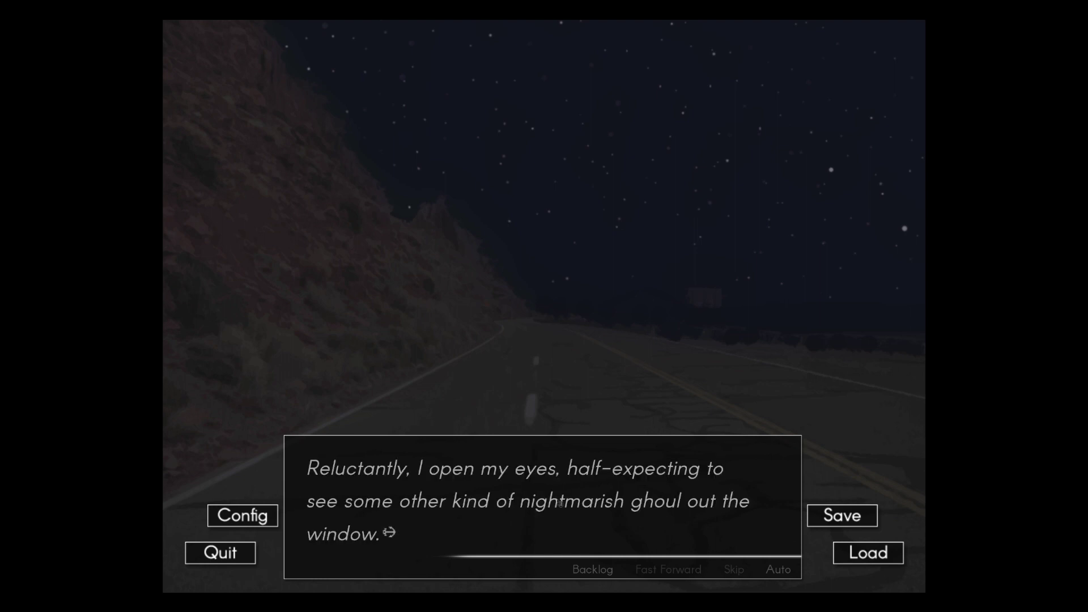
left_click(561, 504)
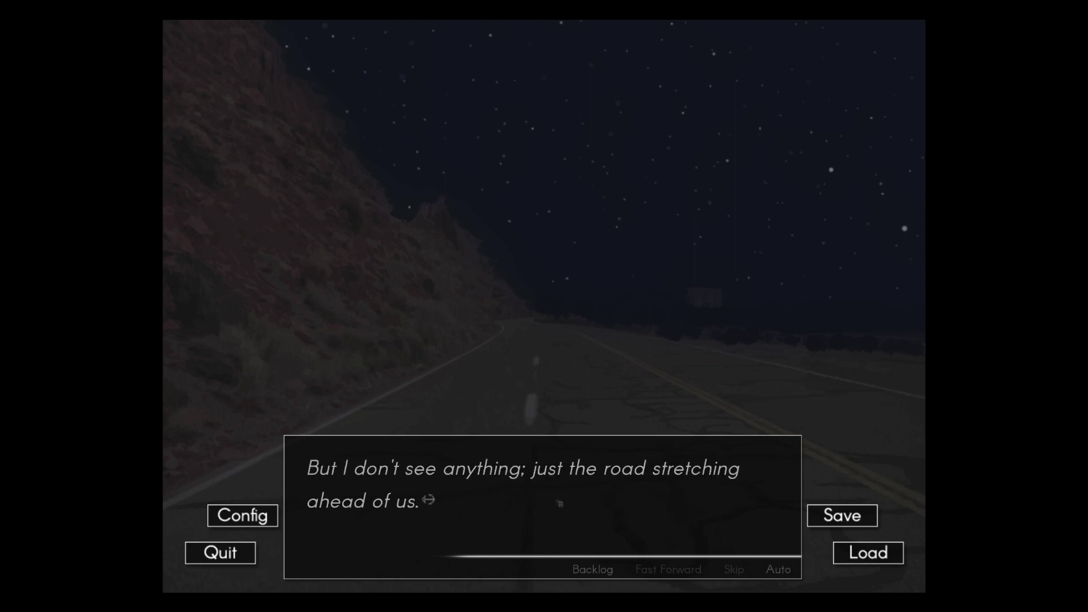
left_click(560, 504)
left_click(560, 504)
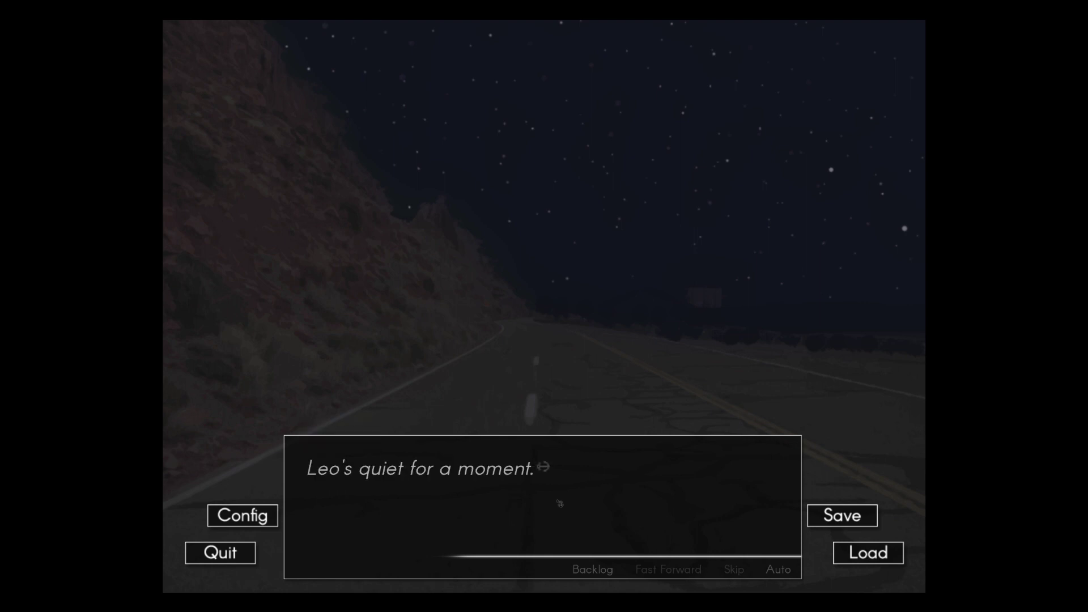
left_click(560, 504)
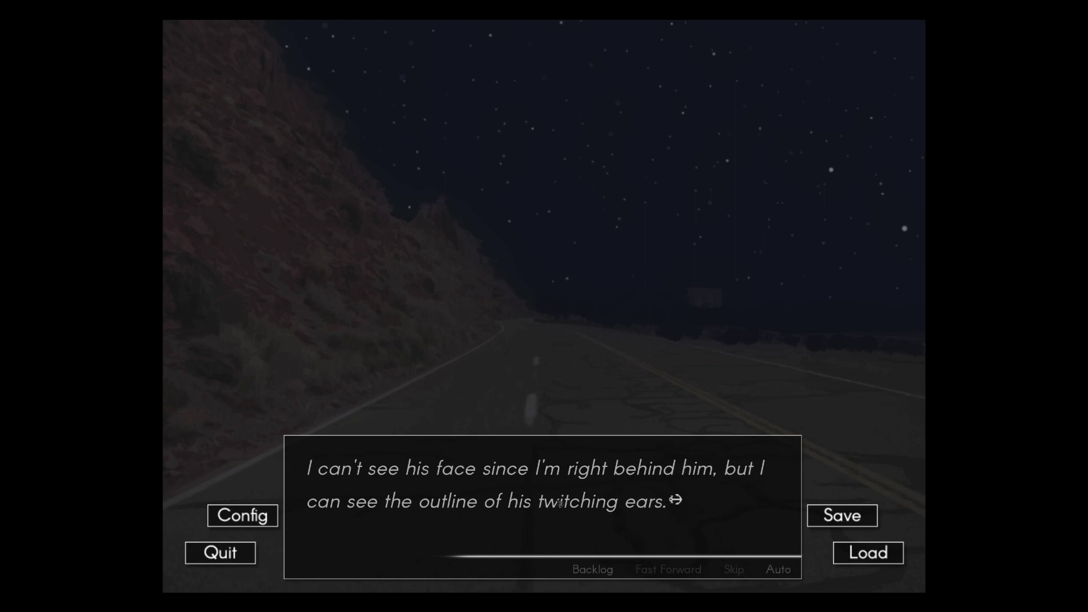
Step: Read Leo asking about direction, the mountains switching sides and distant headlights
left_click(559, 502)
left_click(559, 502)
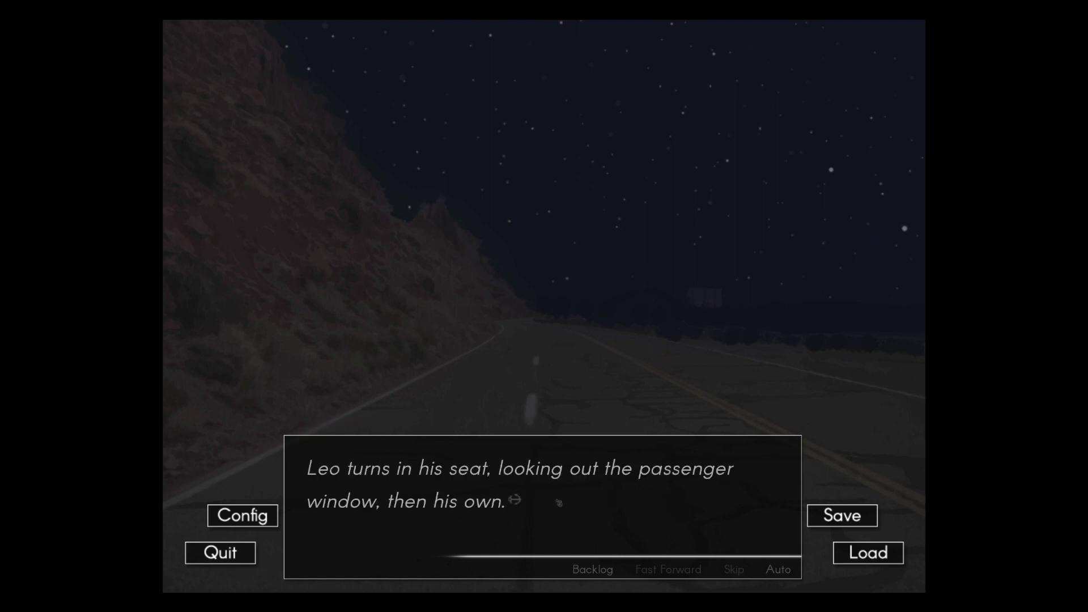
left_click(558, 503)
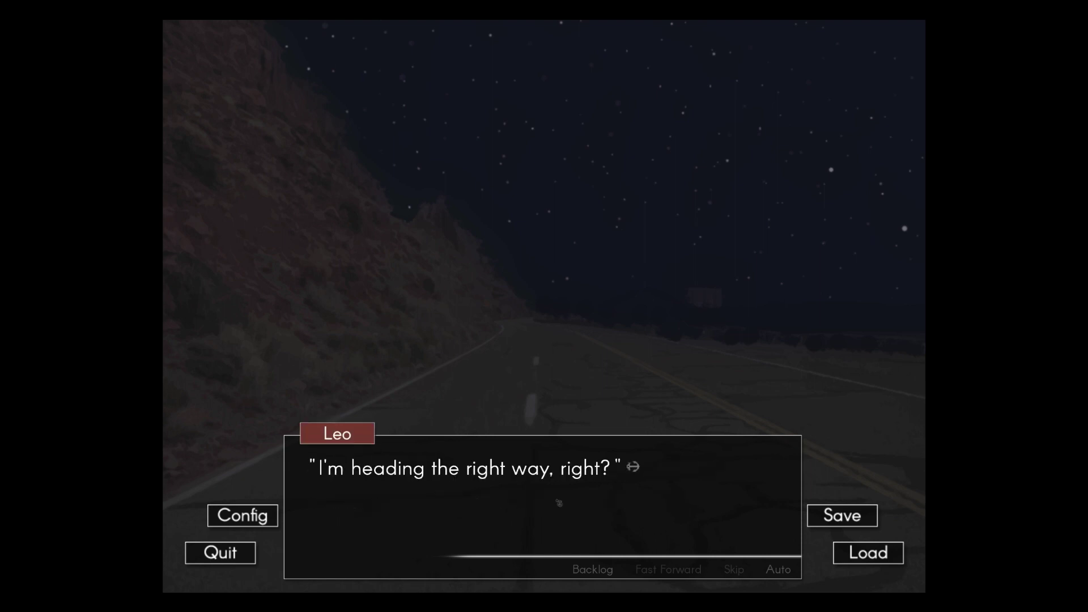
left_click(559, 503)
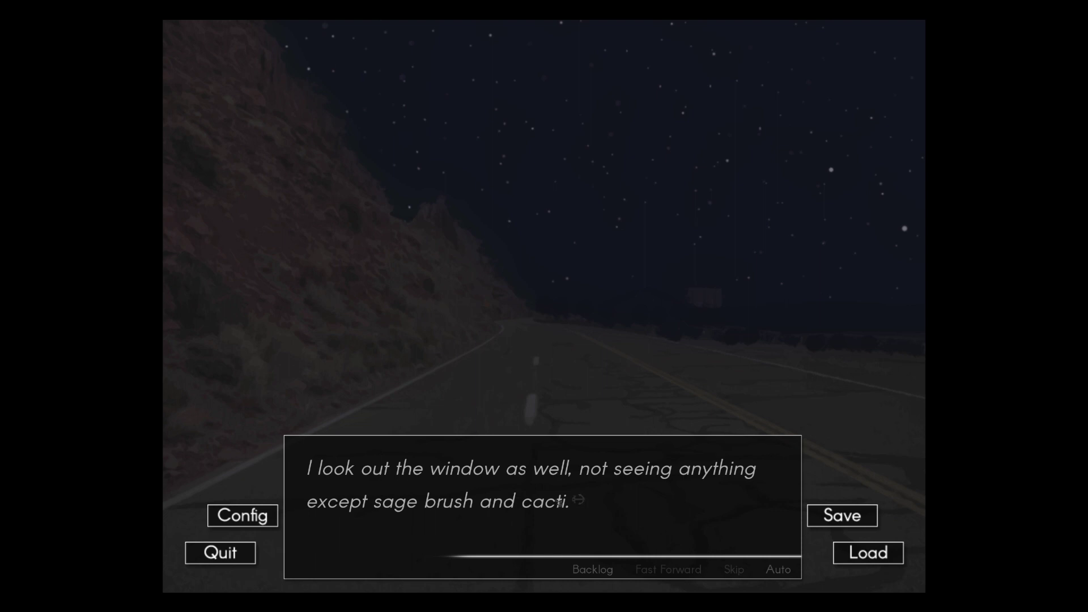
left_click(562, 502)
left_click(561, 502)
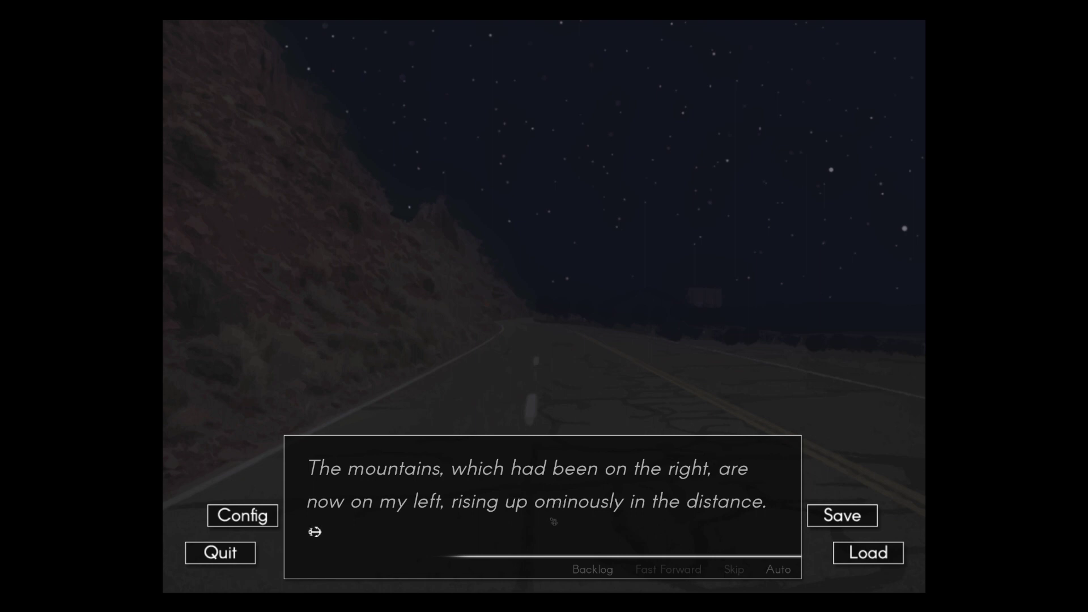
left_click(554, 521)
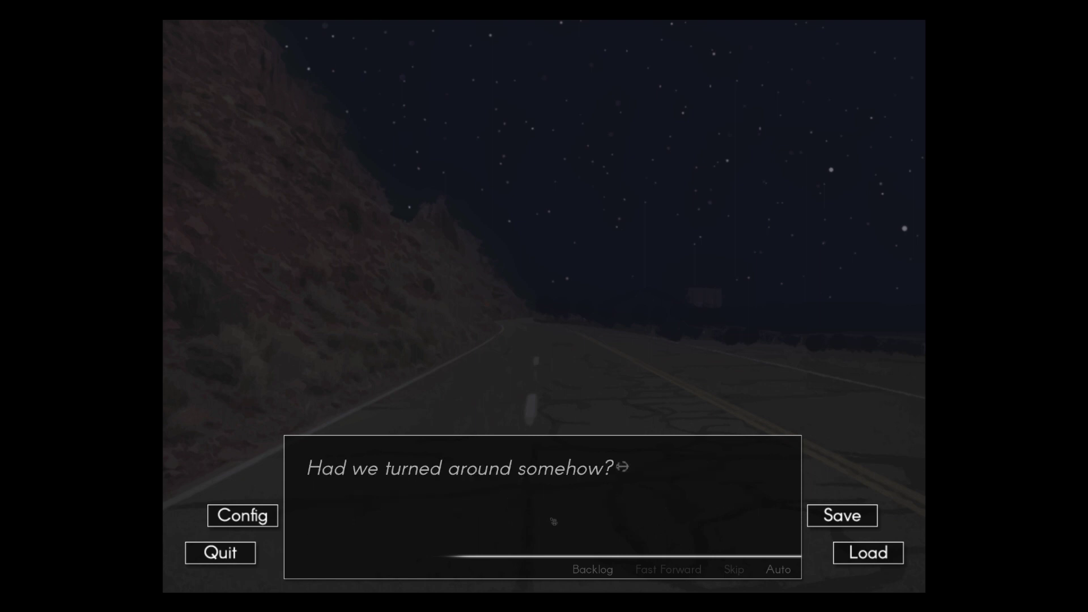
left_click(553, 522)
left_click(554, 521)
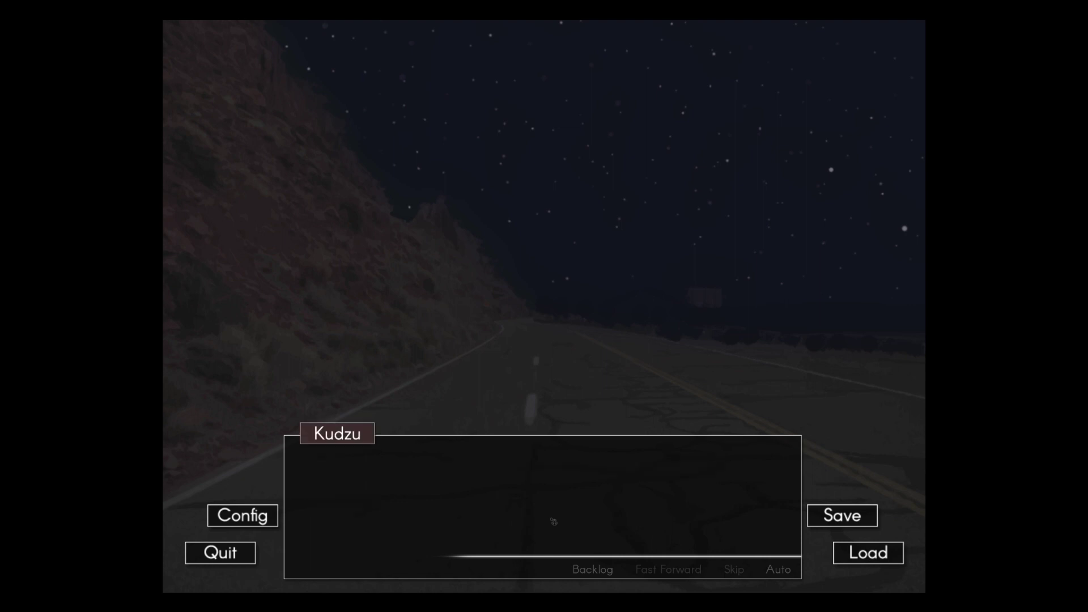
left_click(554, 521)
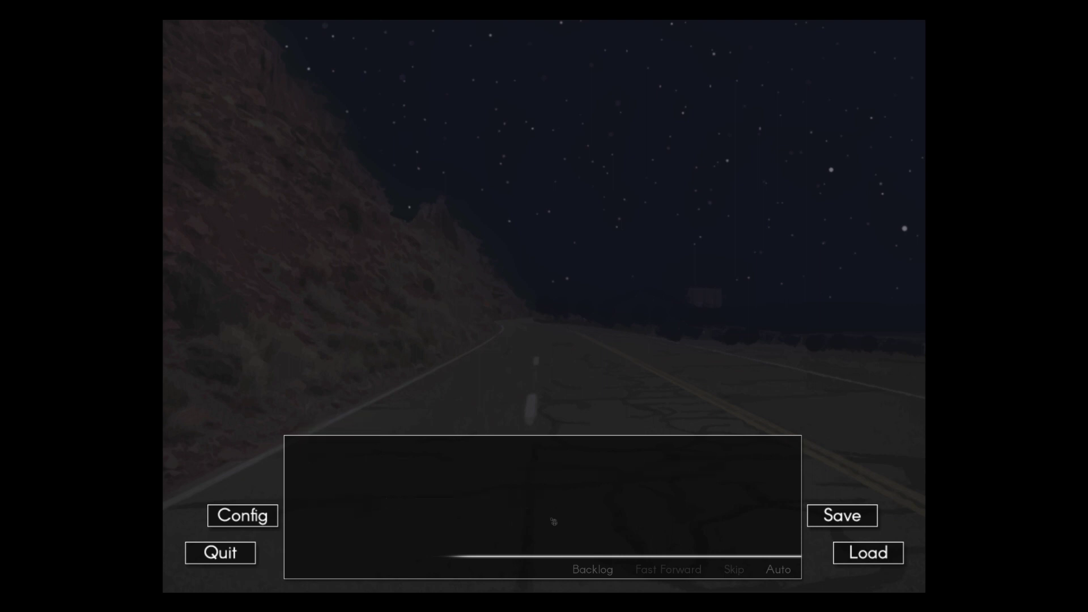
left_click(553, 521)
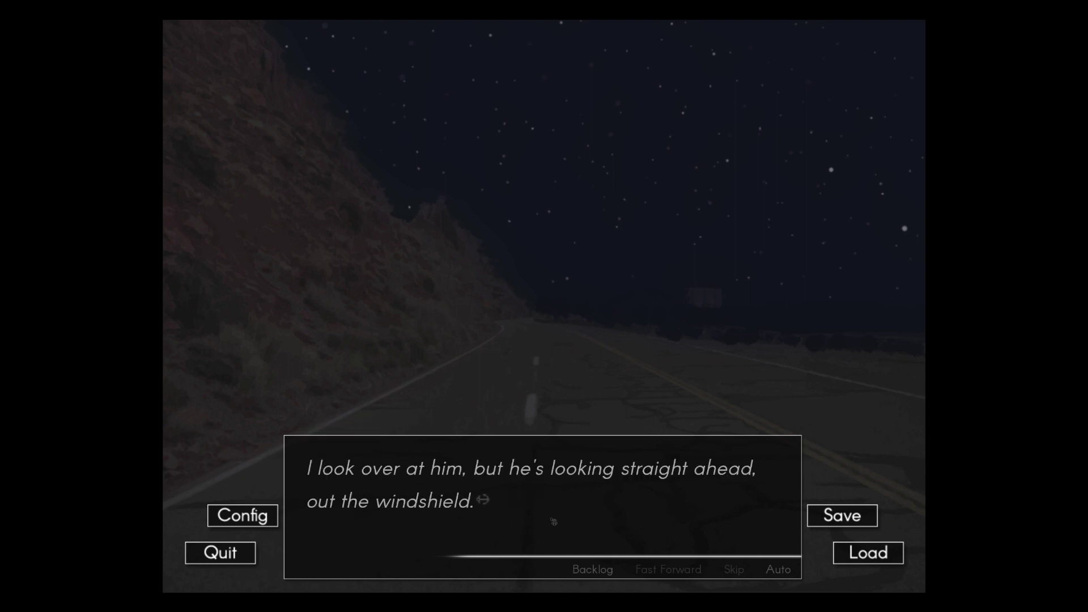
left_click(554, 521)
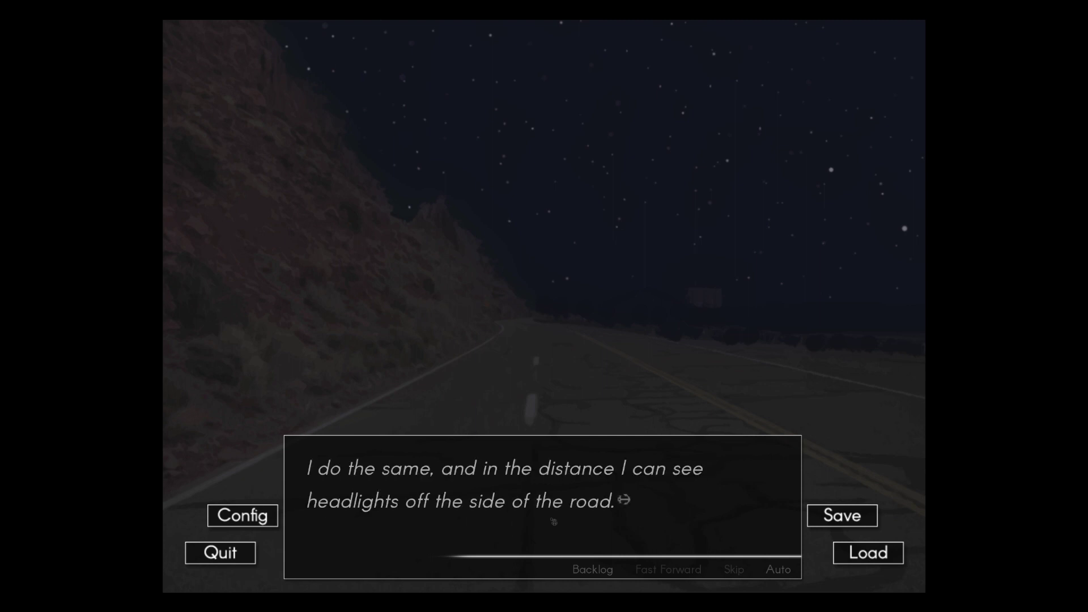
Step: Read Leo's hard brake and three-point turn, then the argument over TJ's side road
left_click(565, 513)
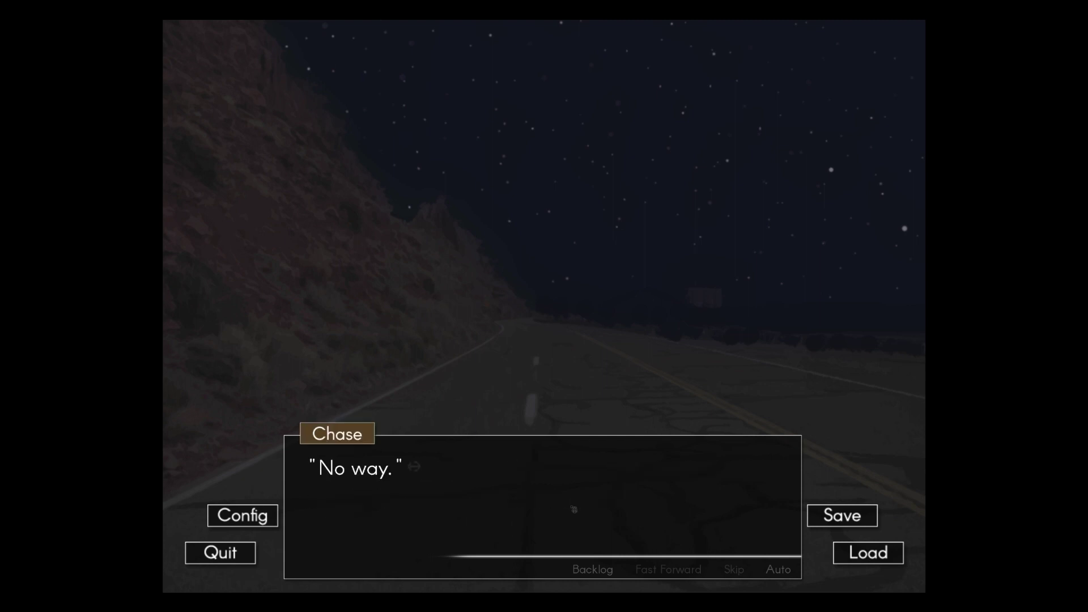
left_click(573, 509)
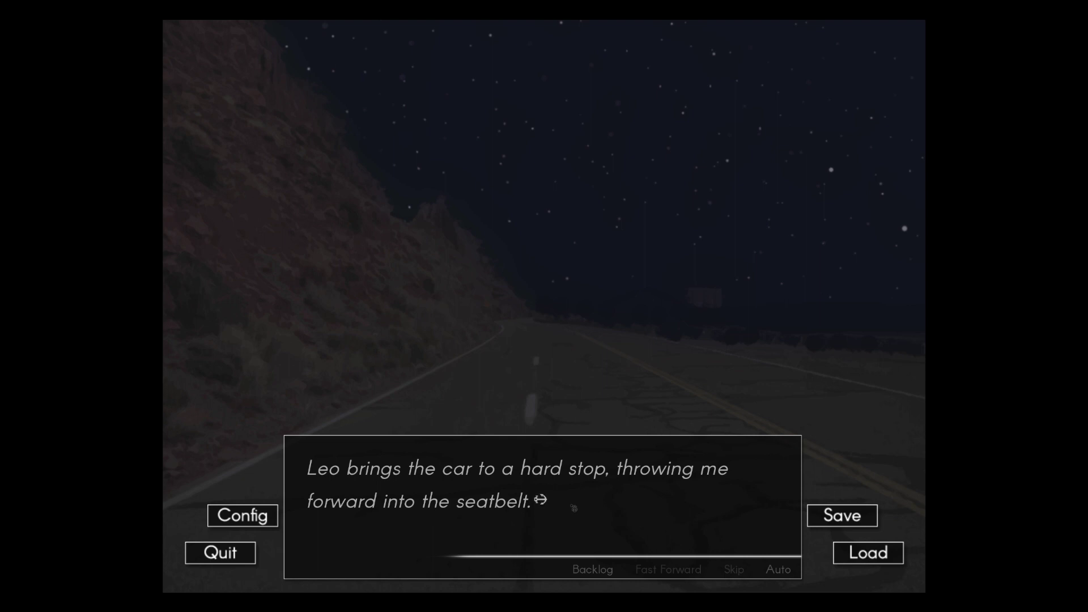
left_click(574, 508)
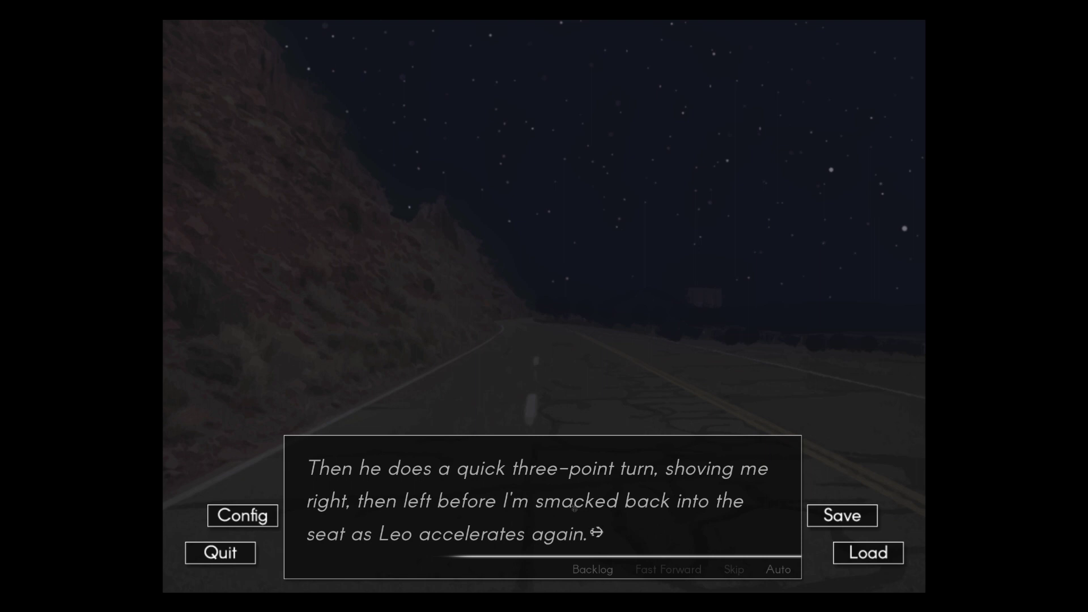
left_click(575, 507)
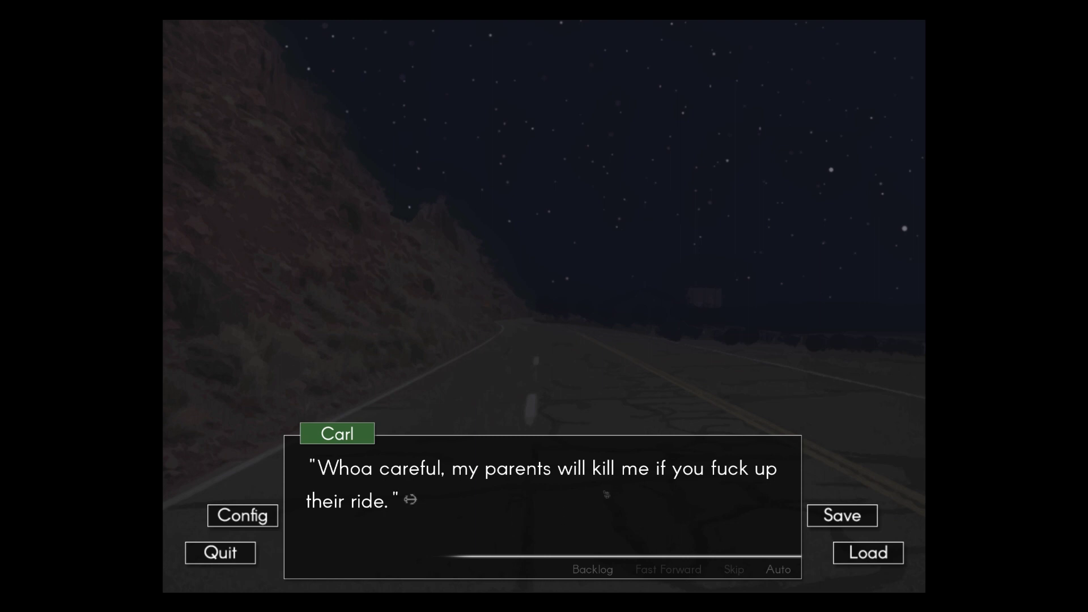
left_click(606, 495)
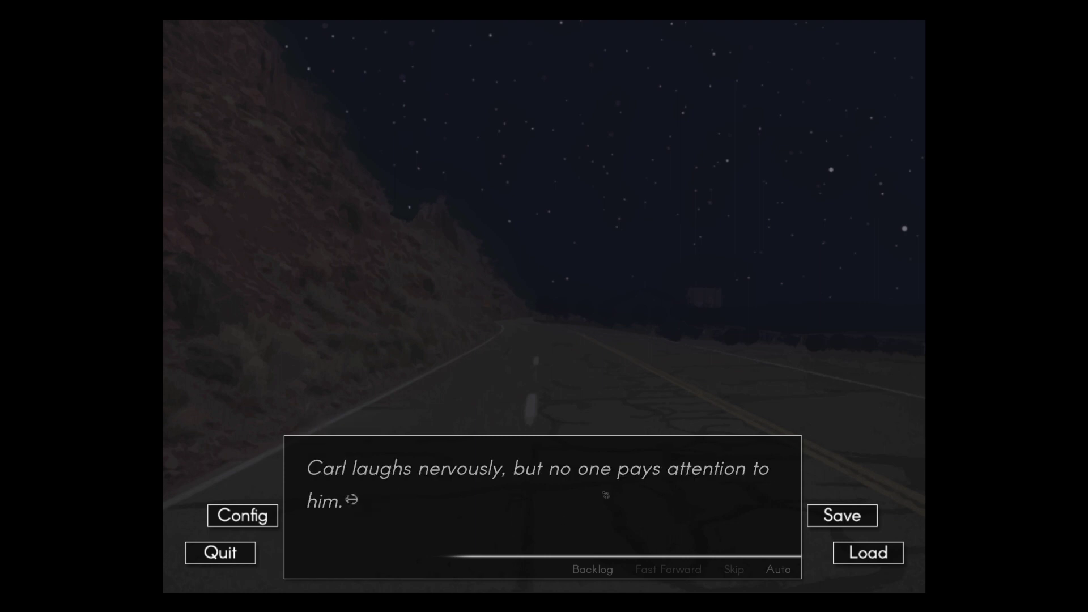
left_click(606, 495)
left_click(606, 495)
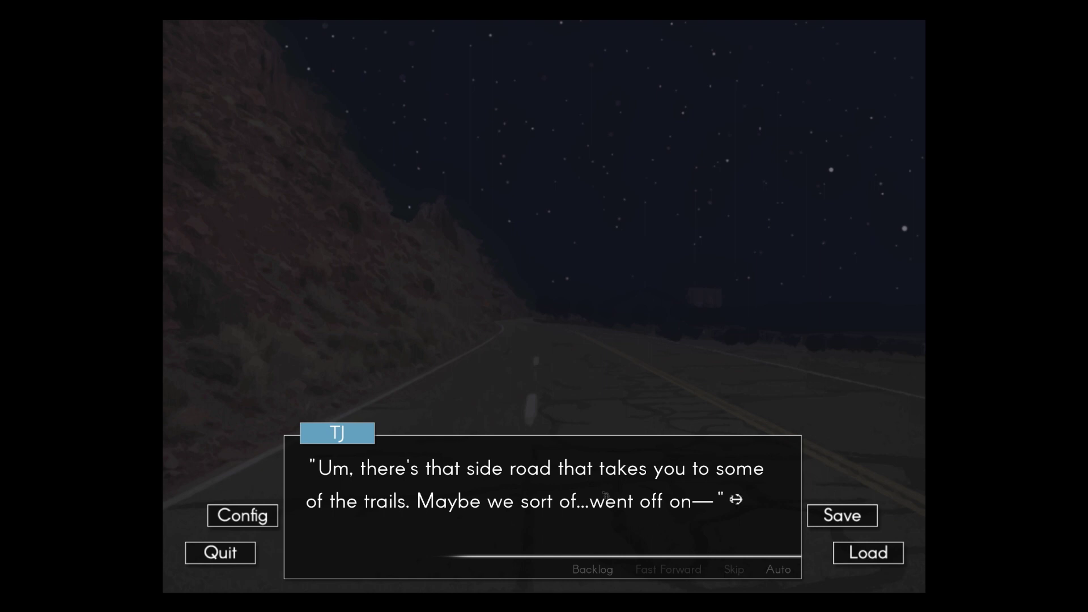
left_click(606, 495)
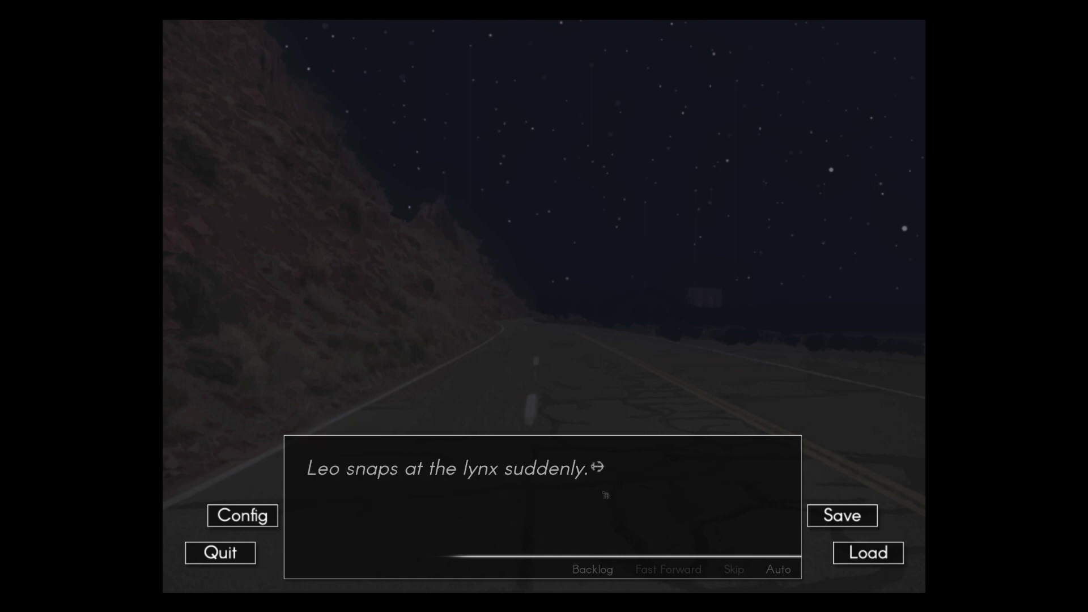
left_click(605, 495)
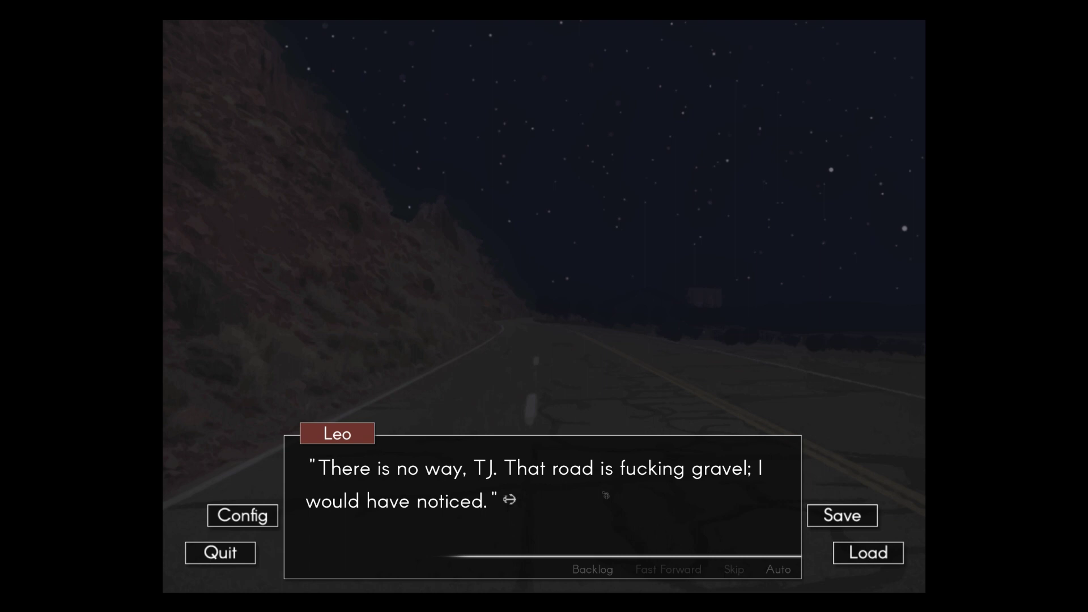
left_click(605, 494)
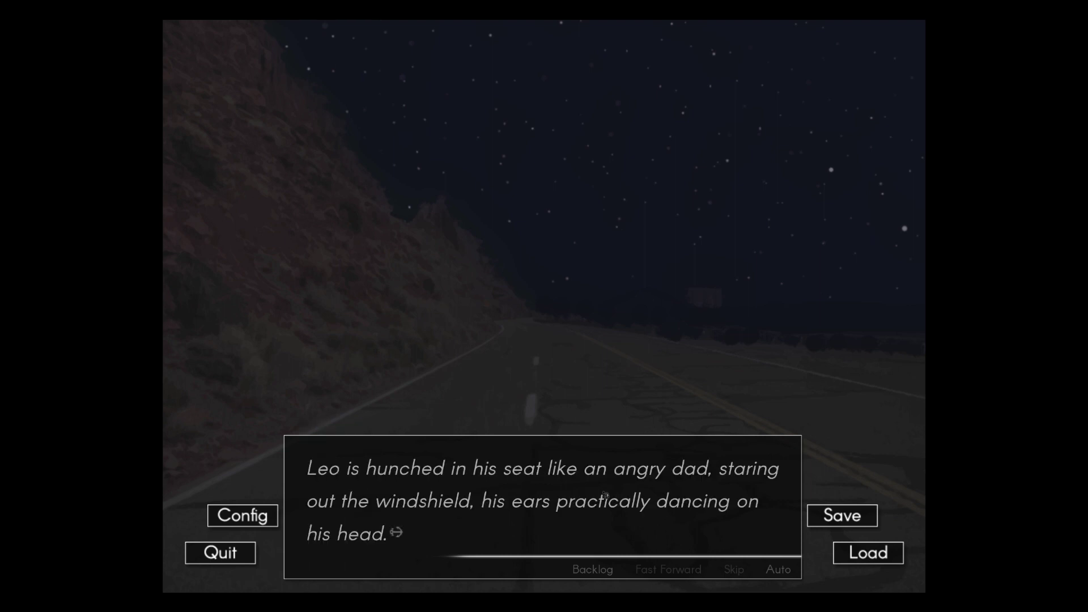
Step: Read past TJ trembling to the narrator watching the gently sloping mountains
left_click(606, 495)
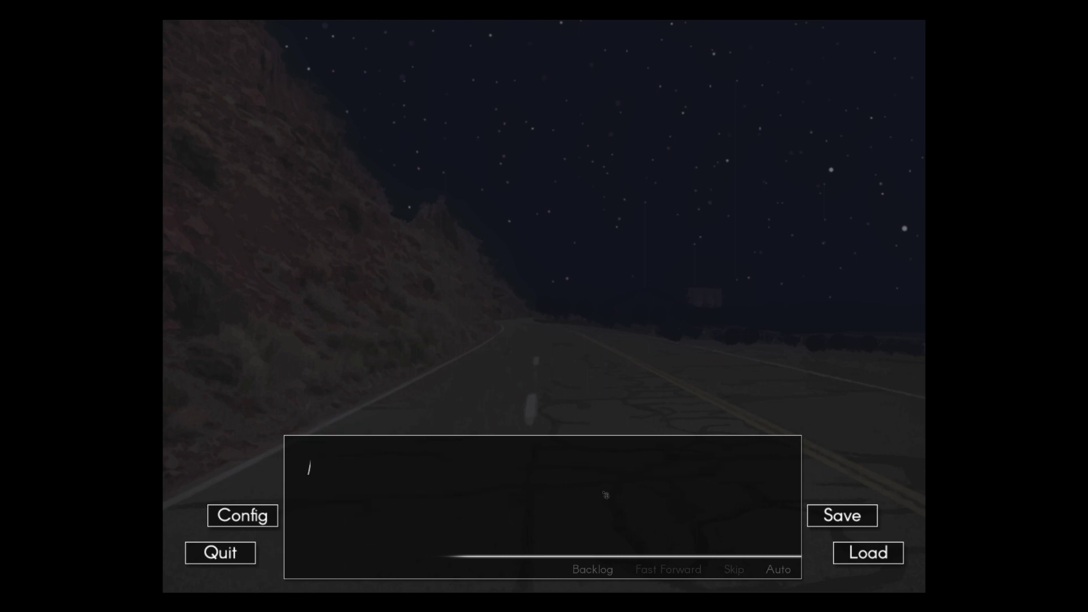
left_click(606, 495)
left_click(605, 495)
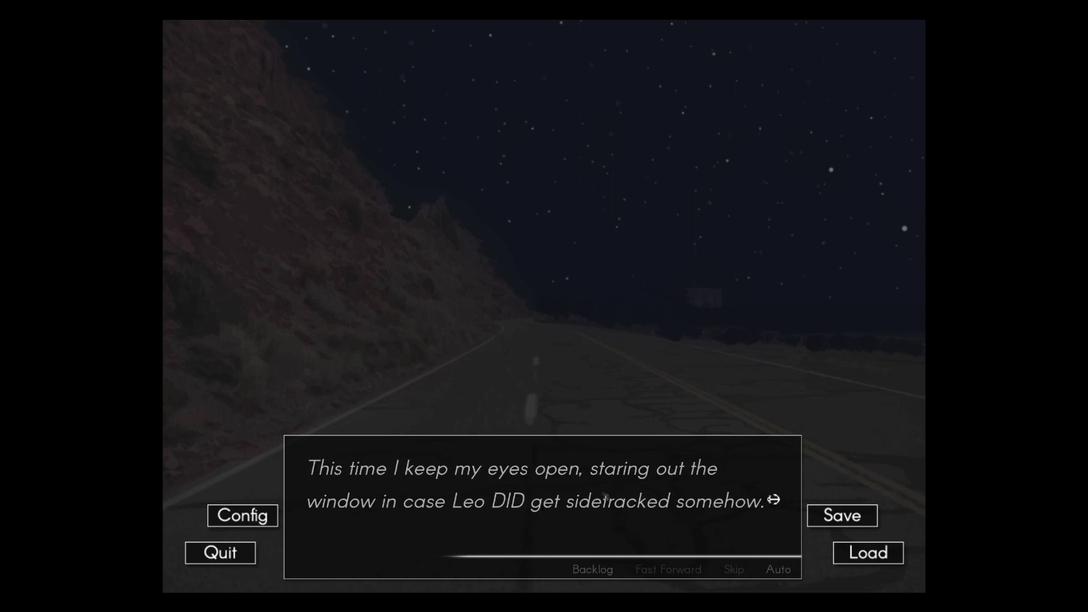
left_click(607, 496)
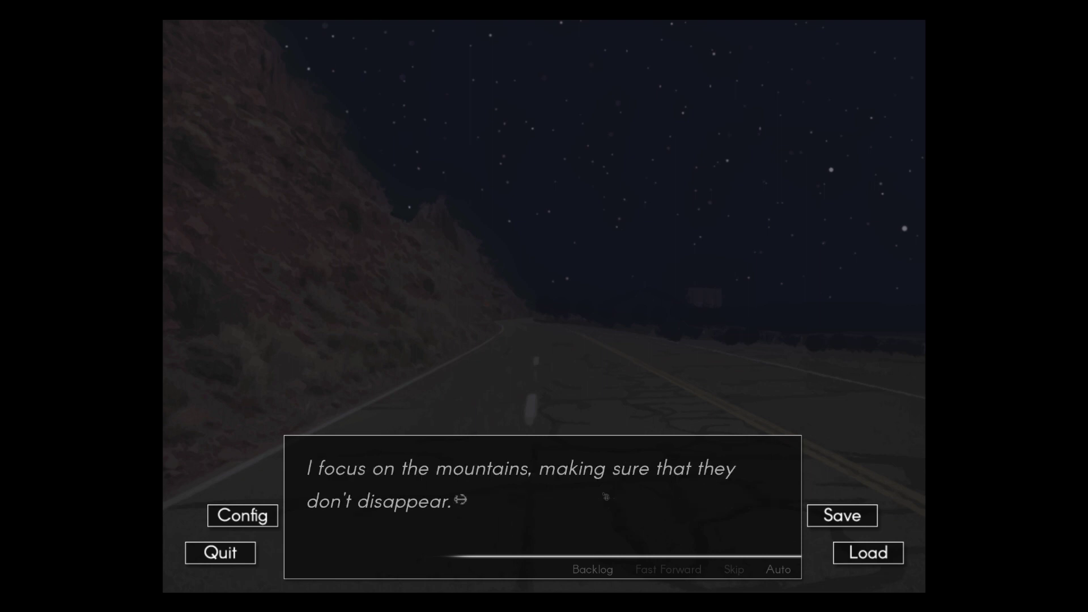
left_click(607, 496)
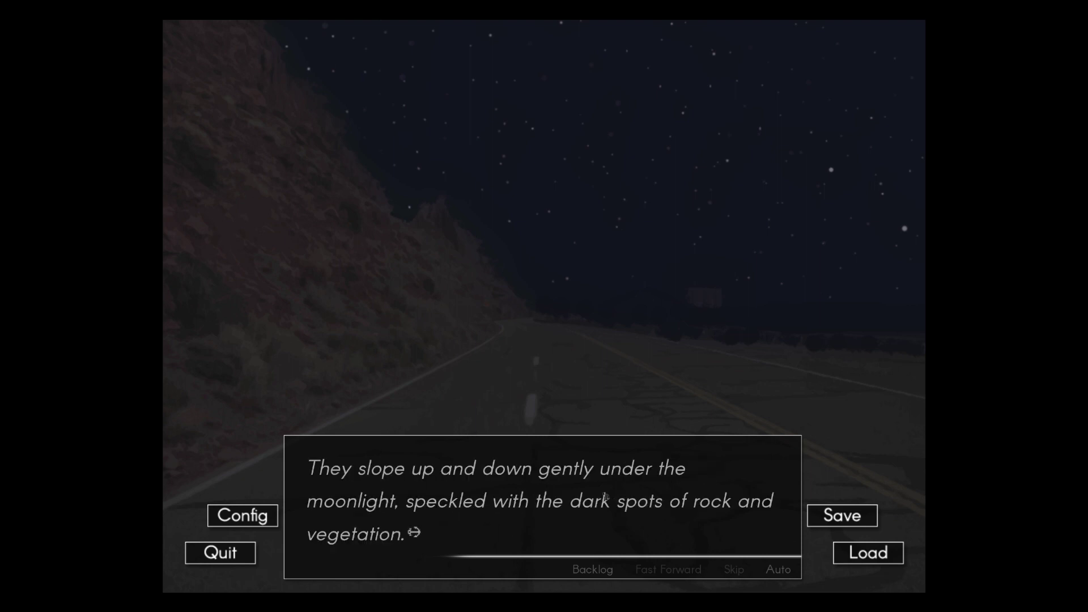
left_click(606, 497)
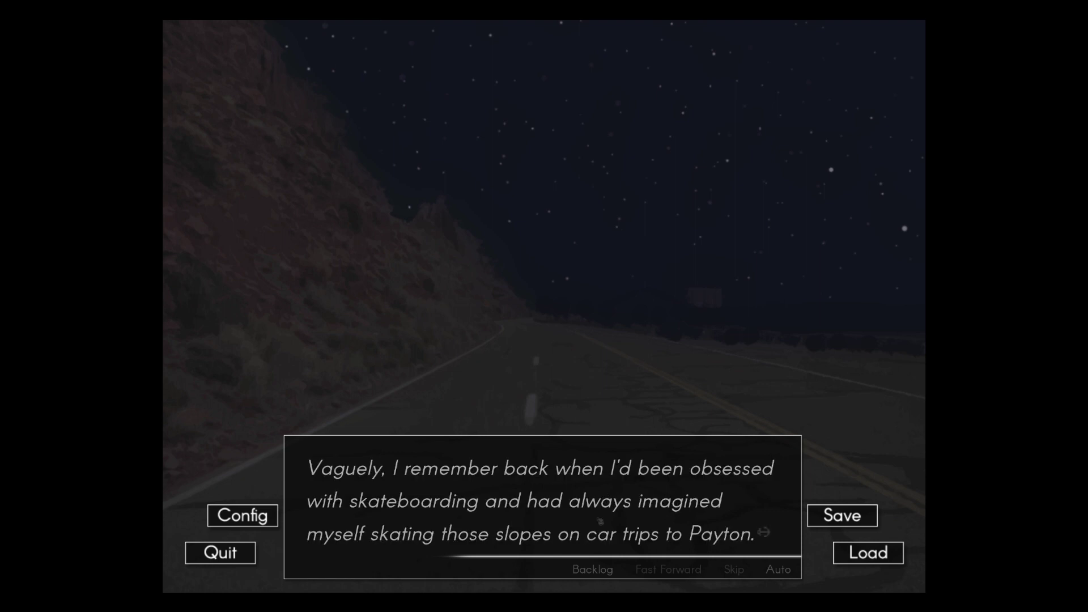
Step: Read the up-and-down reflection, the slope from Carl's mansion, and the failed skateboarding memory
left_click(599, 521)
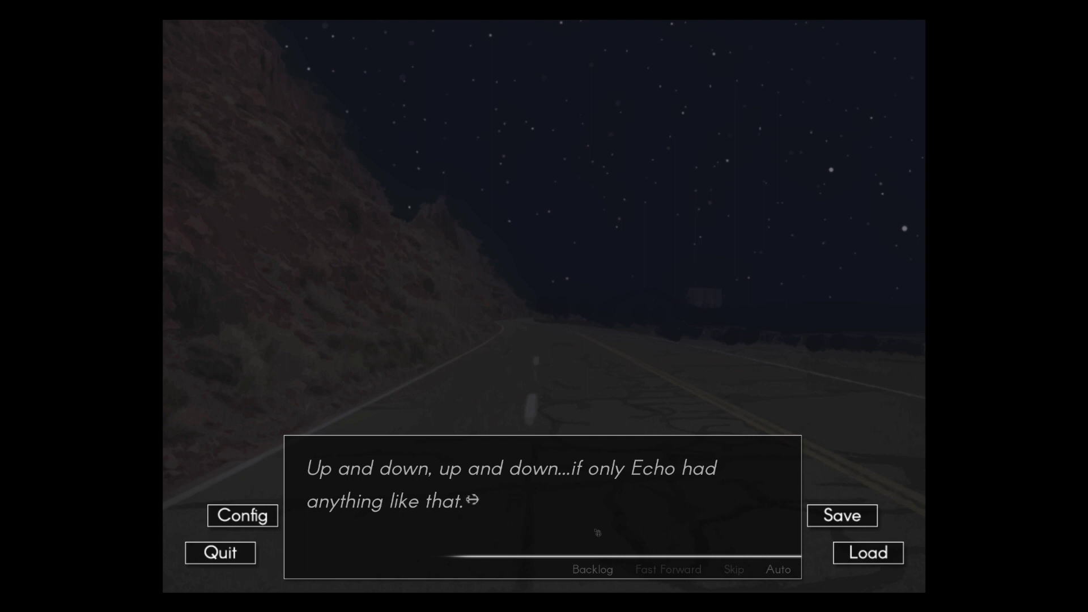
left_click(598, 533)
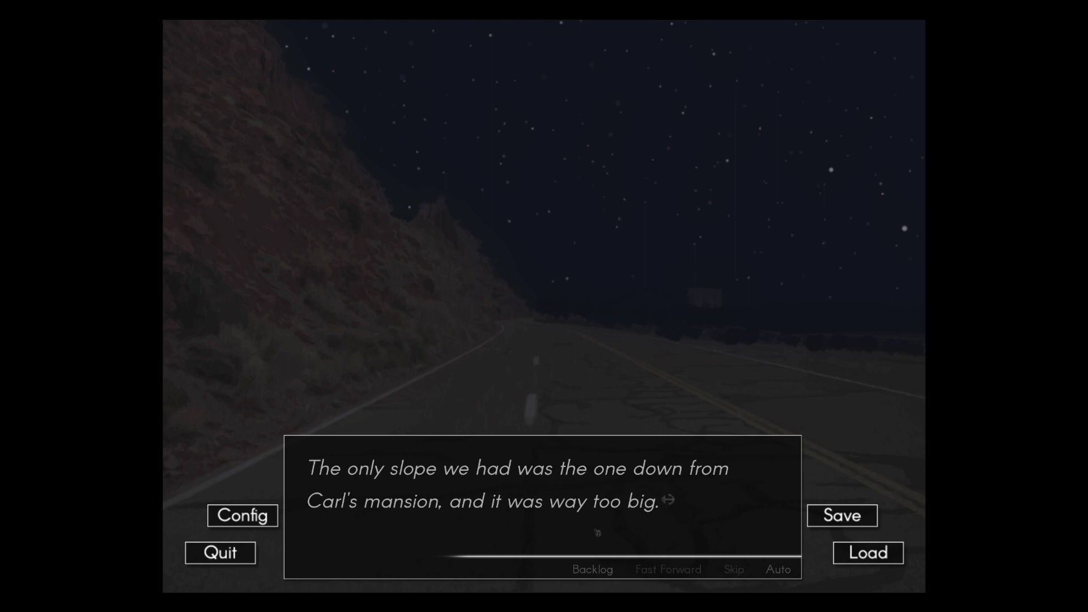
left_click(597, 532)
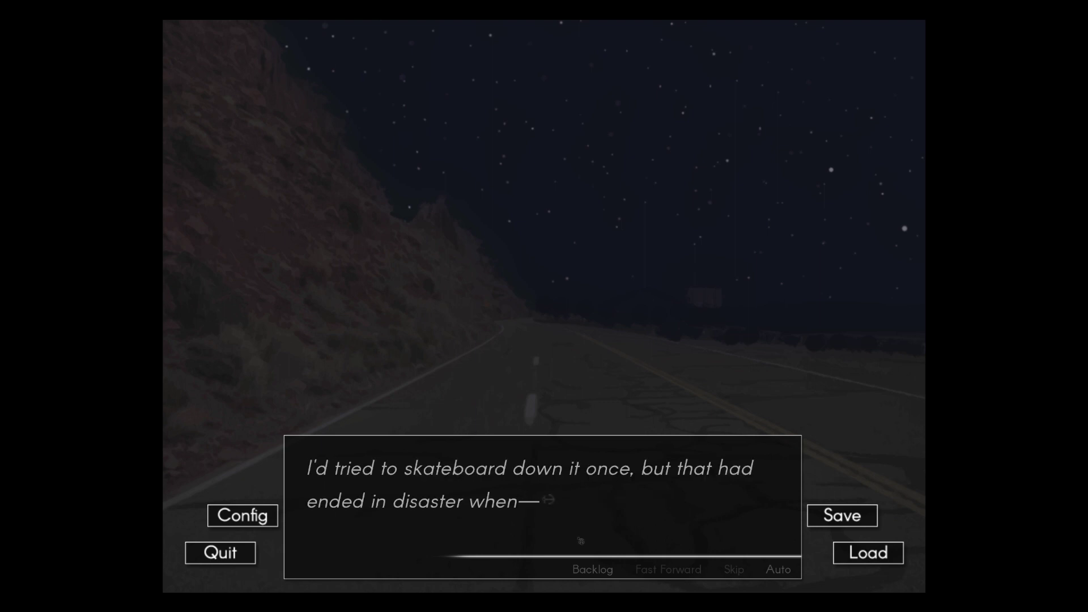
left_click(580, 541)
scroll(580, 540, "up", 1)
Step: Read from the mountains disappearing through Chase calling Leo, to Leo speeding up and his outburst
left_click(565, 514)
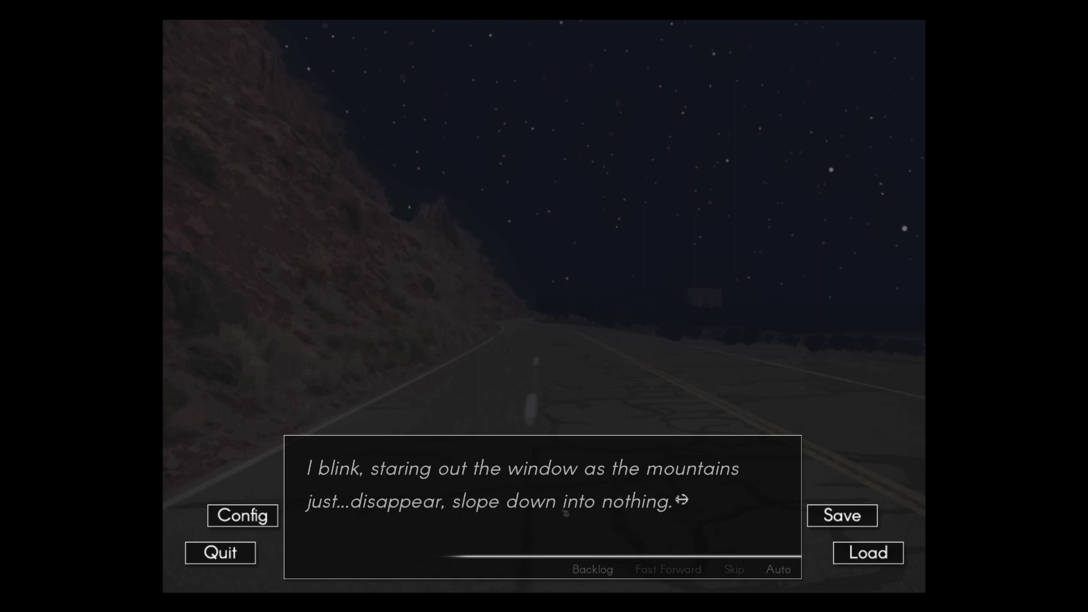
left_click(565, 514)
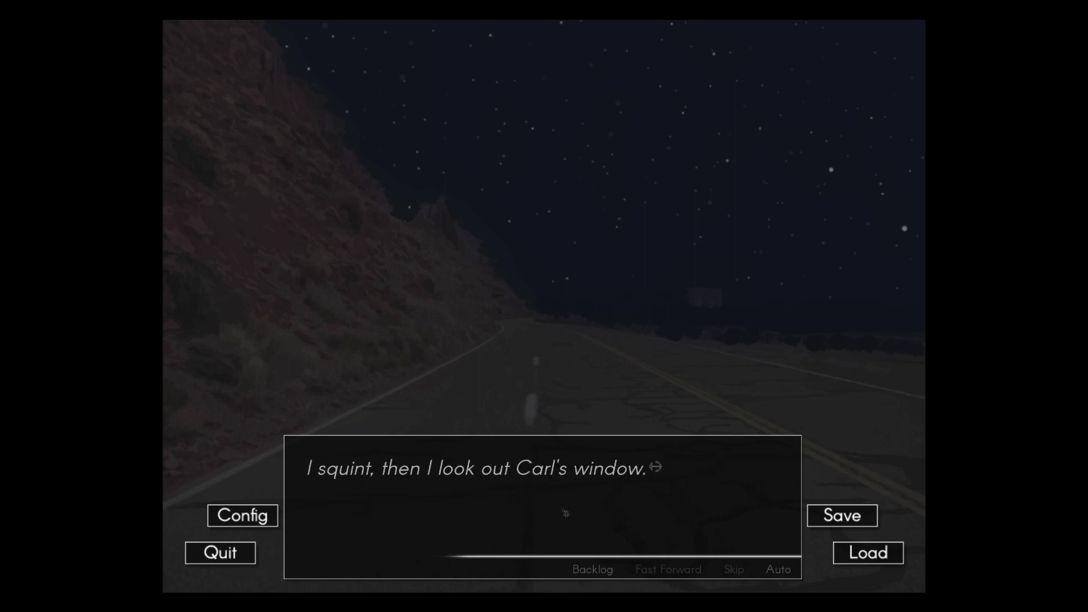
left_click(566, 513)
left_click(566, 513)
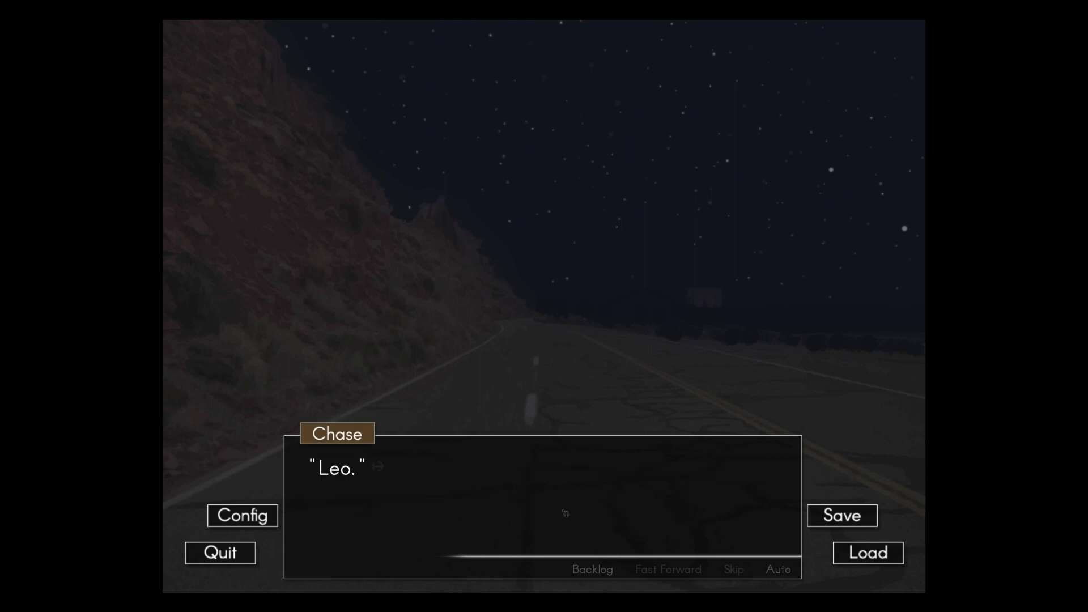
left_click(565, 513)
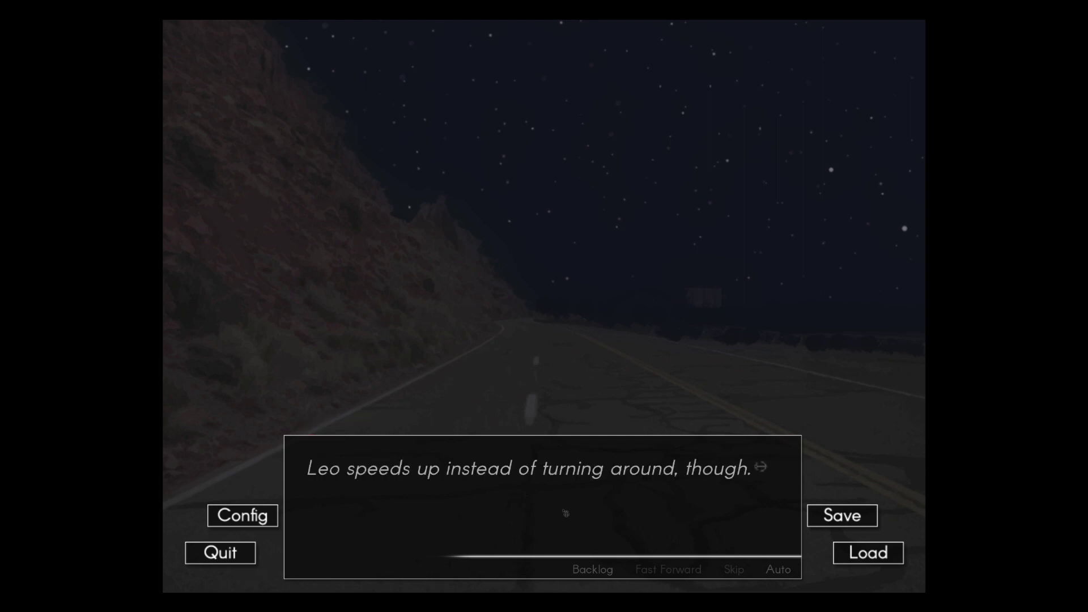
left_click(566, 513)
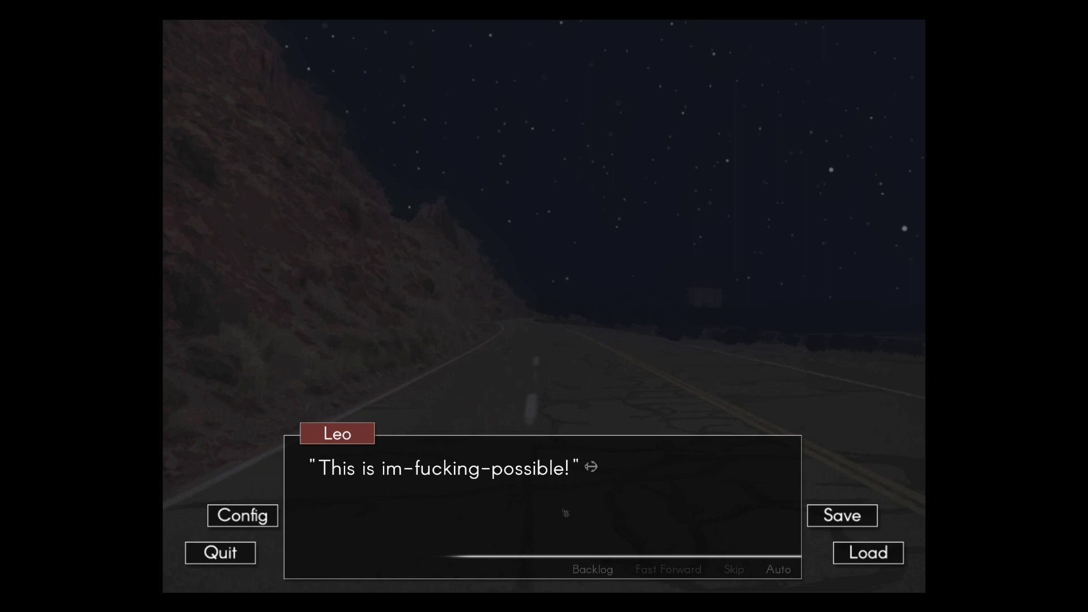
Step: Read TJ's alarm, Leo refusing to return to Echo, and Leo relenting when Kudzu asks him to slow down
left_click(565, 514)
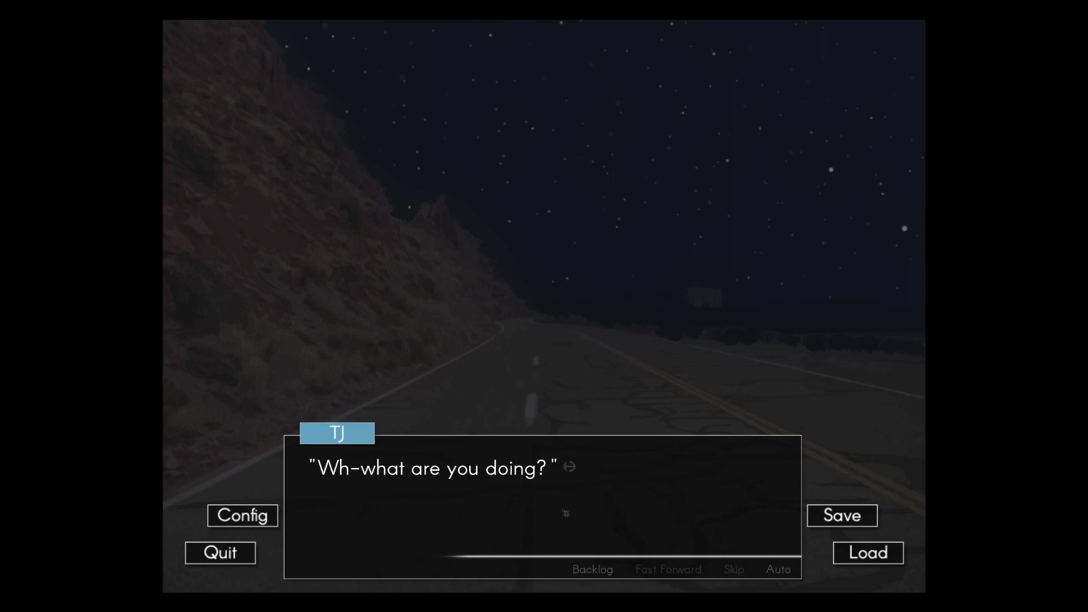
left_click(565, 513)
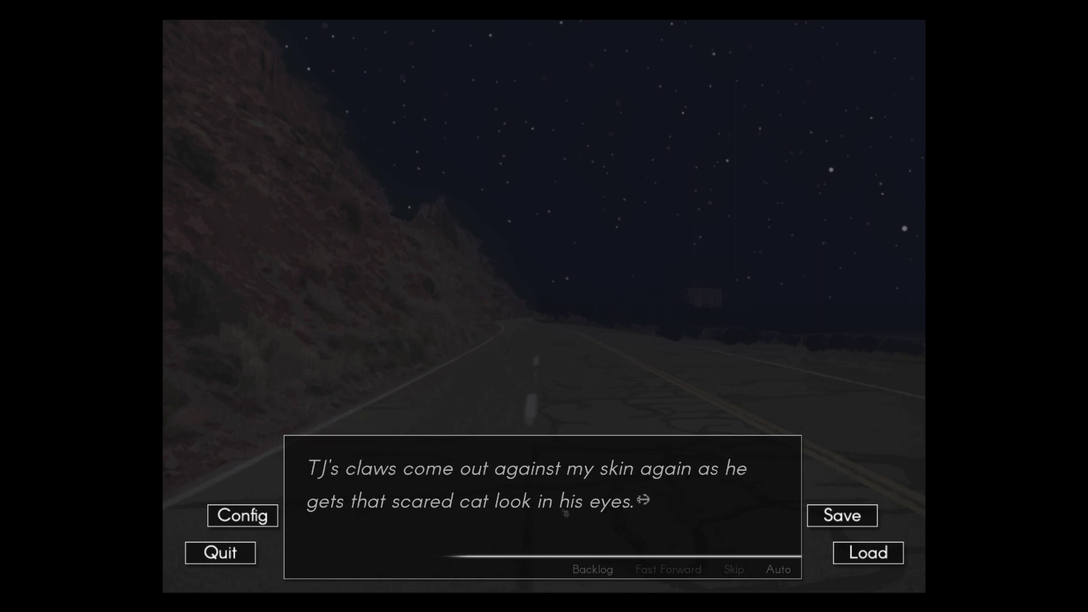
left_click(566, 514)
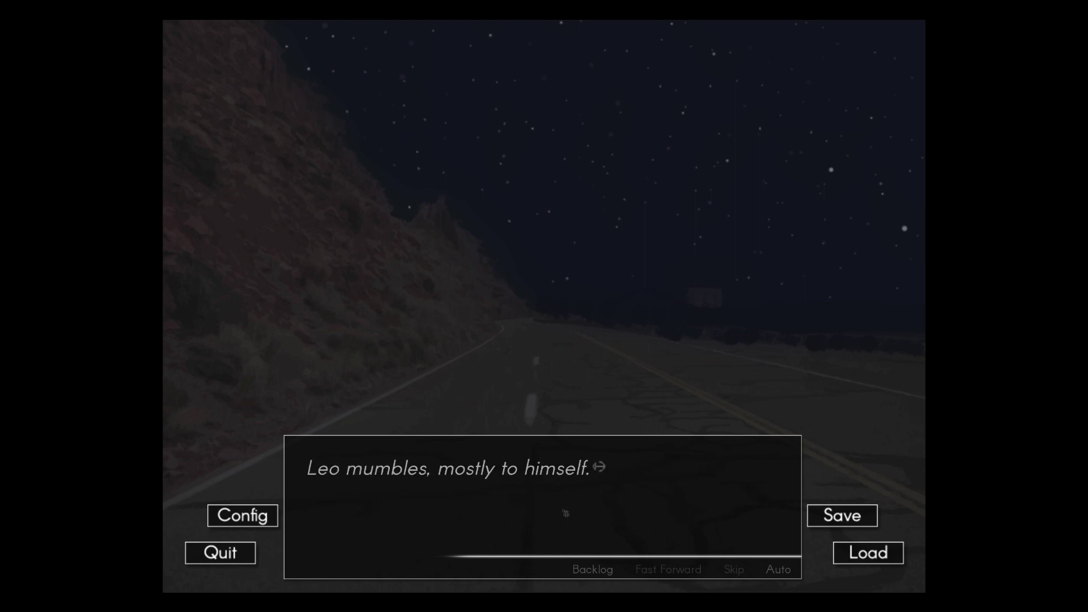
left_click(565, 513)
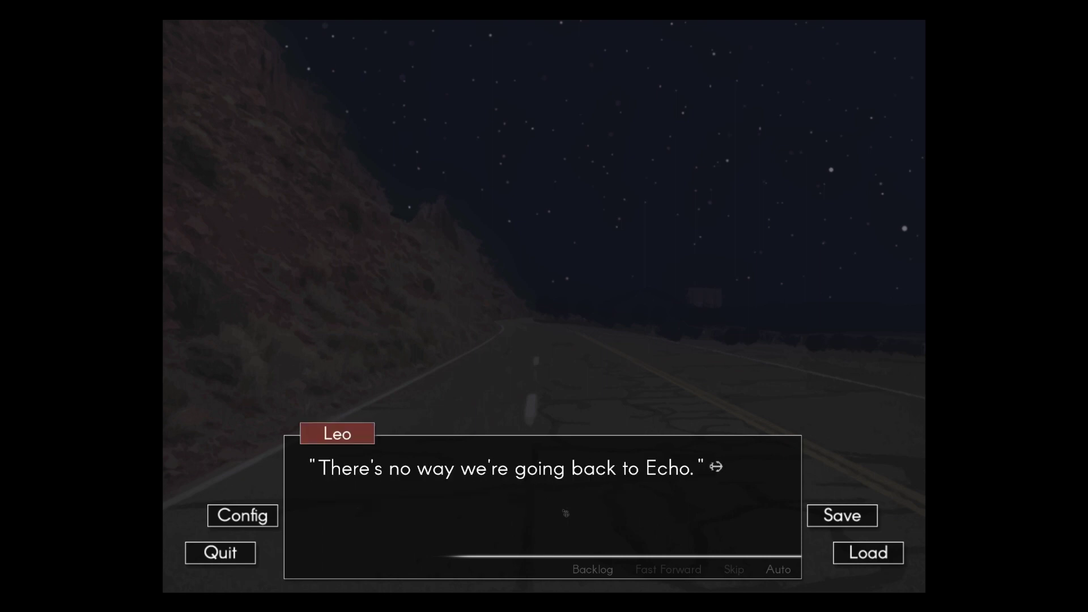
left_click(565, 513)
left_click(565, 513)
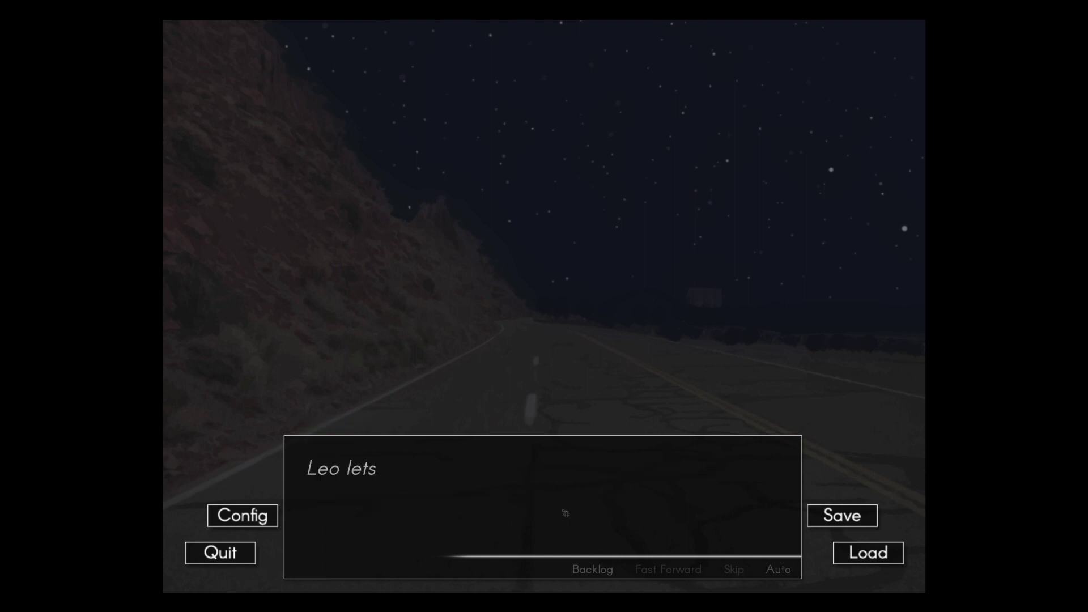
Step: Read Leo's vow to keep driving and the narrator's fear of his tone
left_click(565, 513)
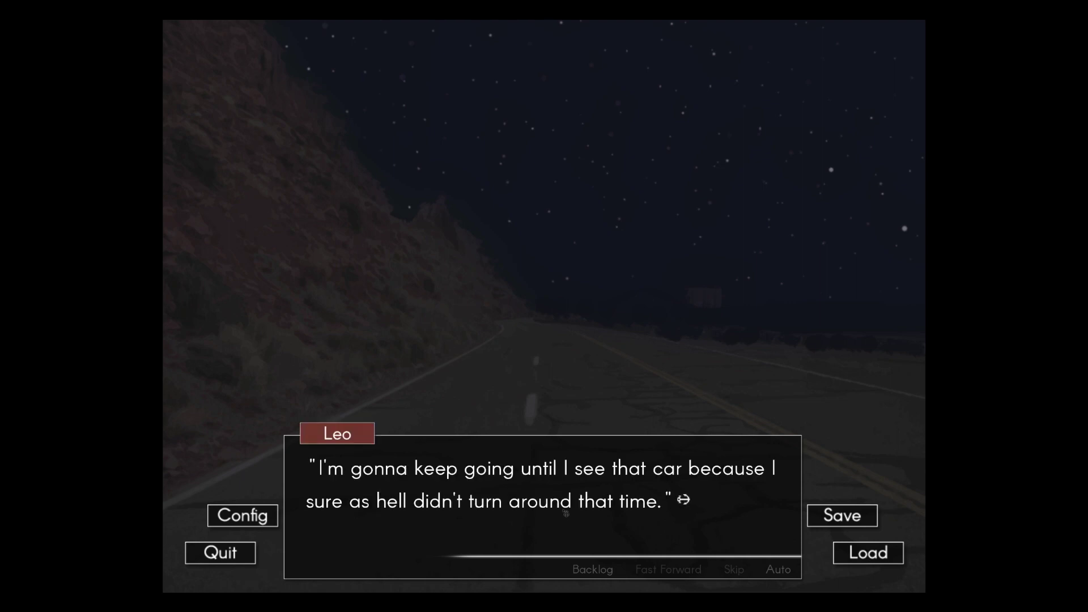
left_click(566, 513)
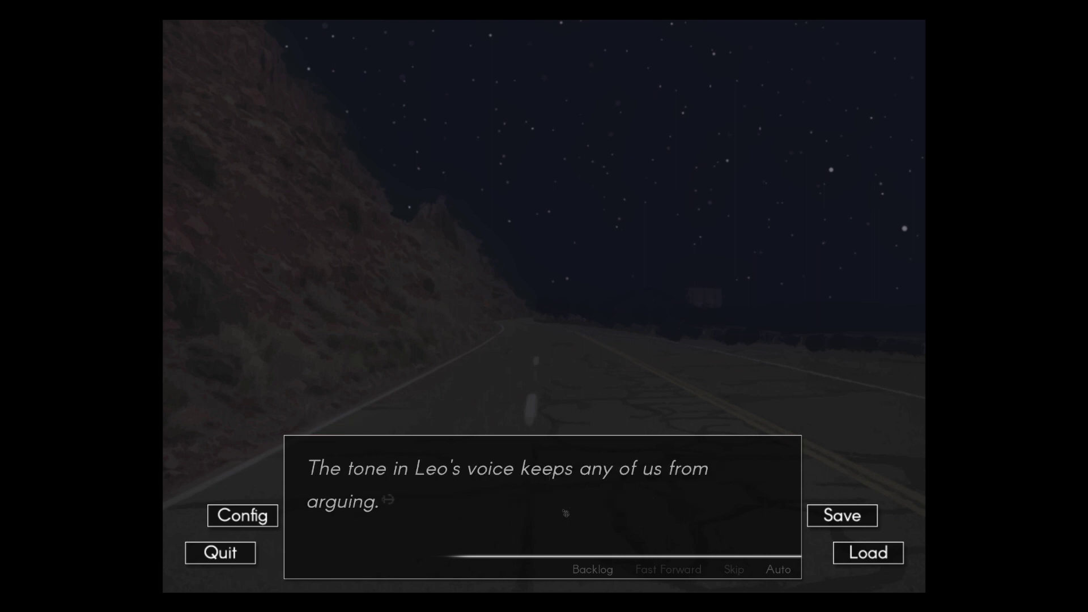
left_click(564, 514)
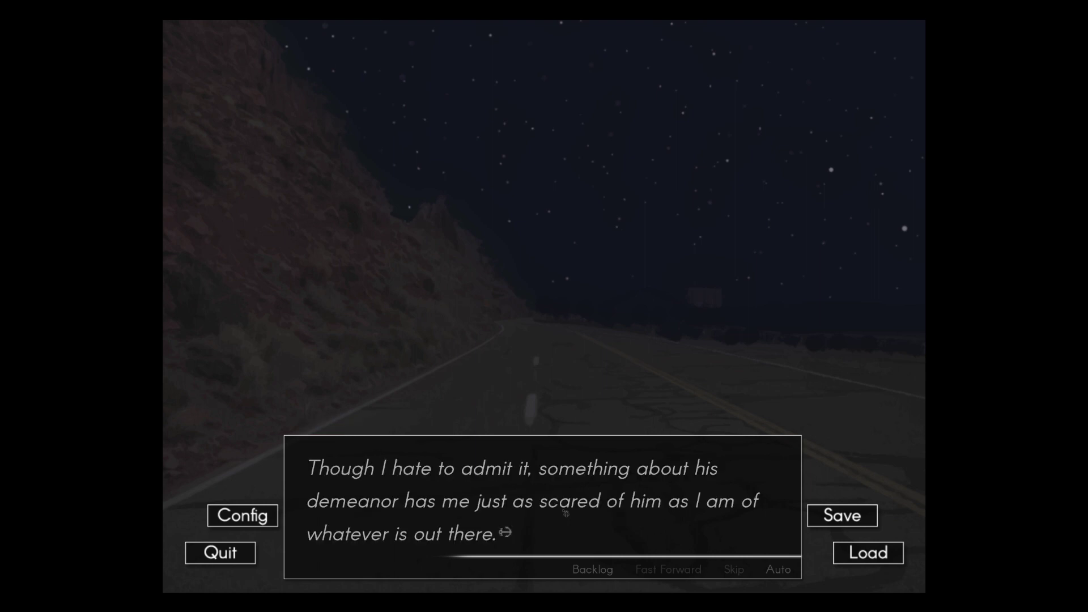
left_click(565, 513)
scroll(565, 513, "up", 1)
Step: Read the silent drive, Leo hissing, and the headlights ahead that feel like a dream
left_click(533, 448)
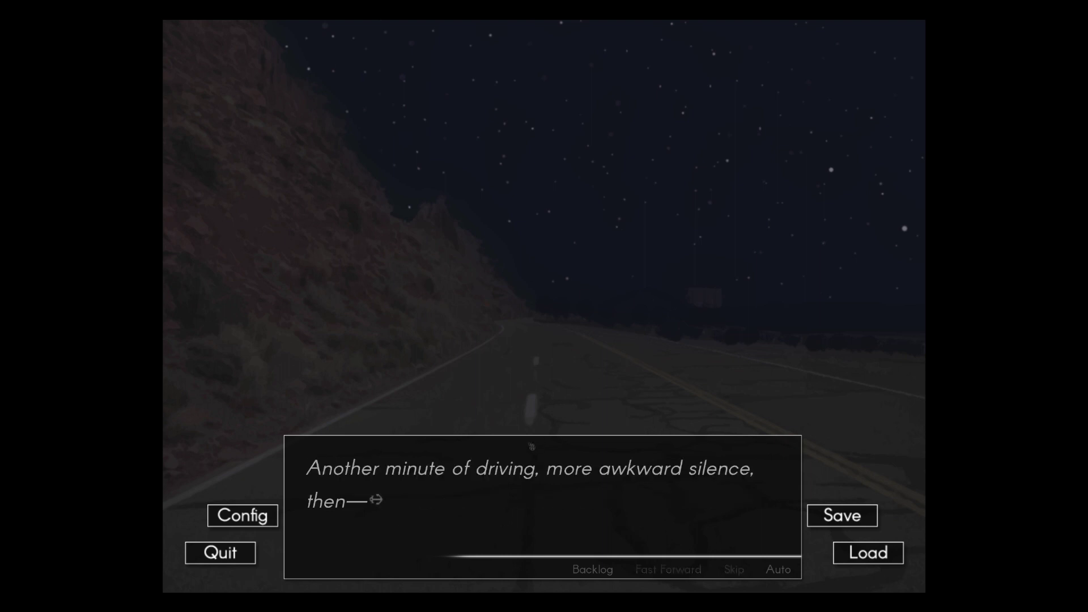
left_click(534, 447)
left_click(532, 447)
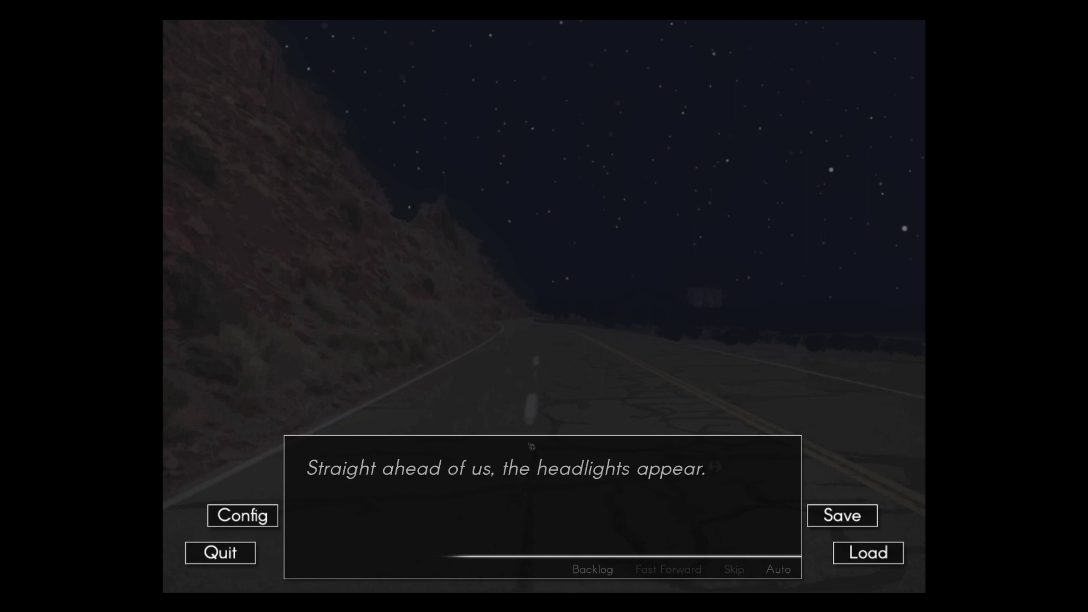
left_click(532, 447)
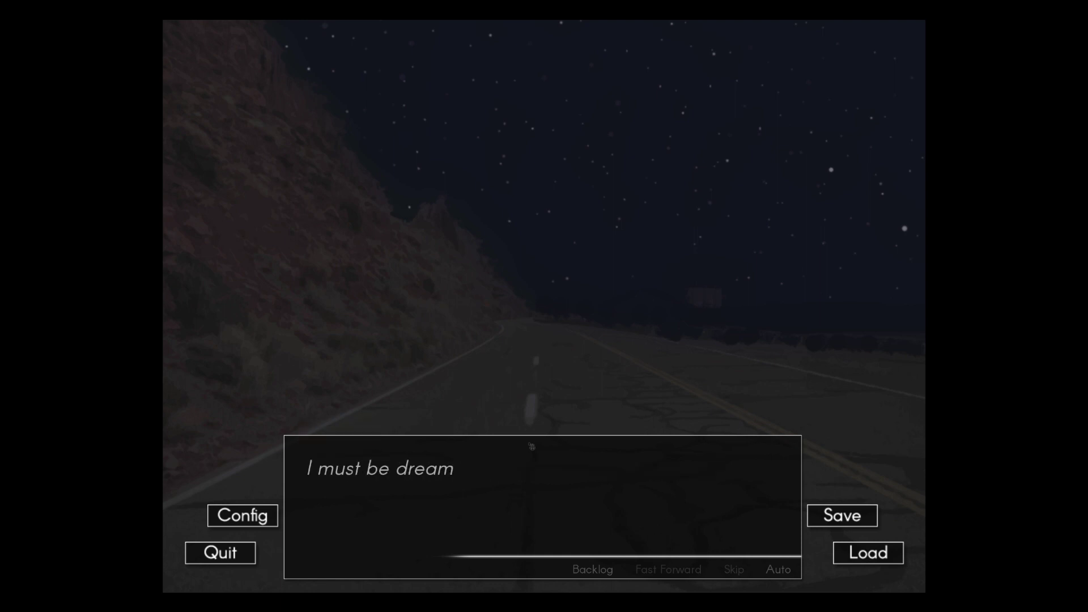
left_click(532, 446)
scroll(532, 447, "up", 1)
Step: Read the stuck-in-a-loop line, Leo stopping the car, and TJ whimpering
left_click(532, 447)
left_click(532, 446)
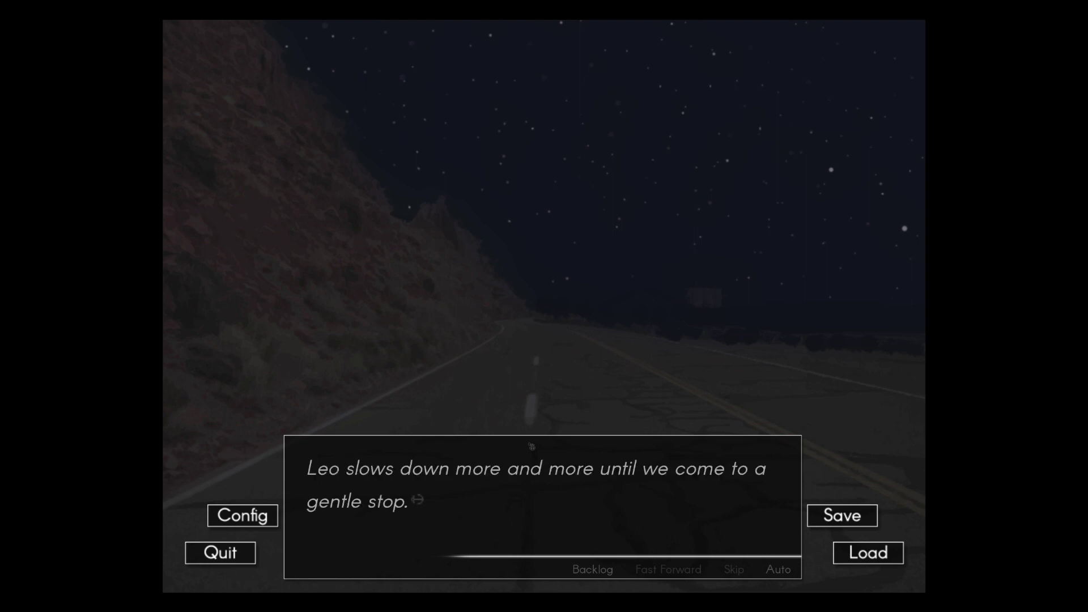
left_click(532, 447)
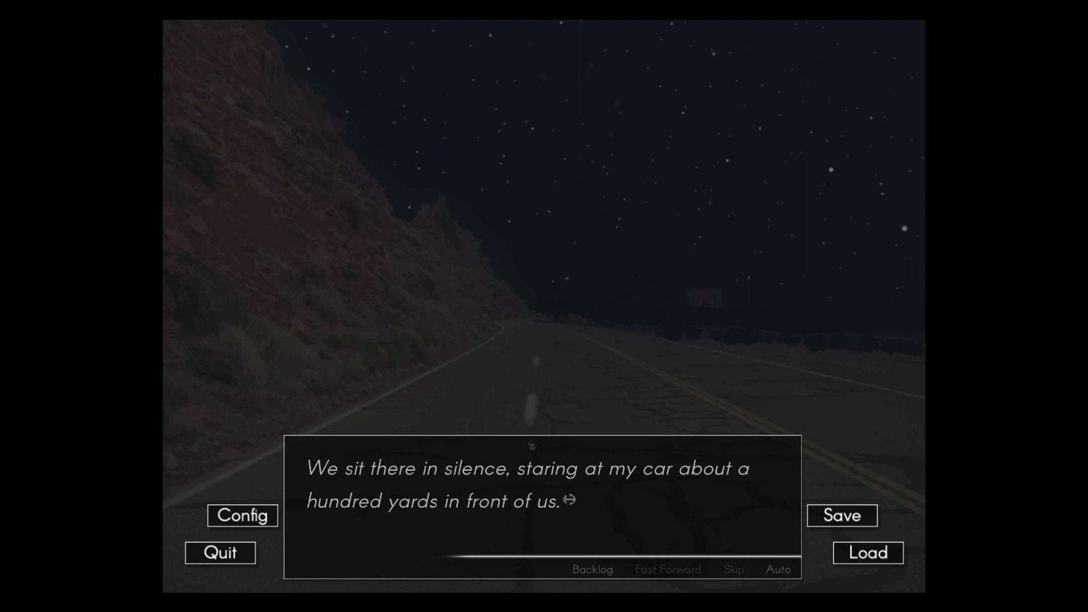
left_click(532, 447)
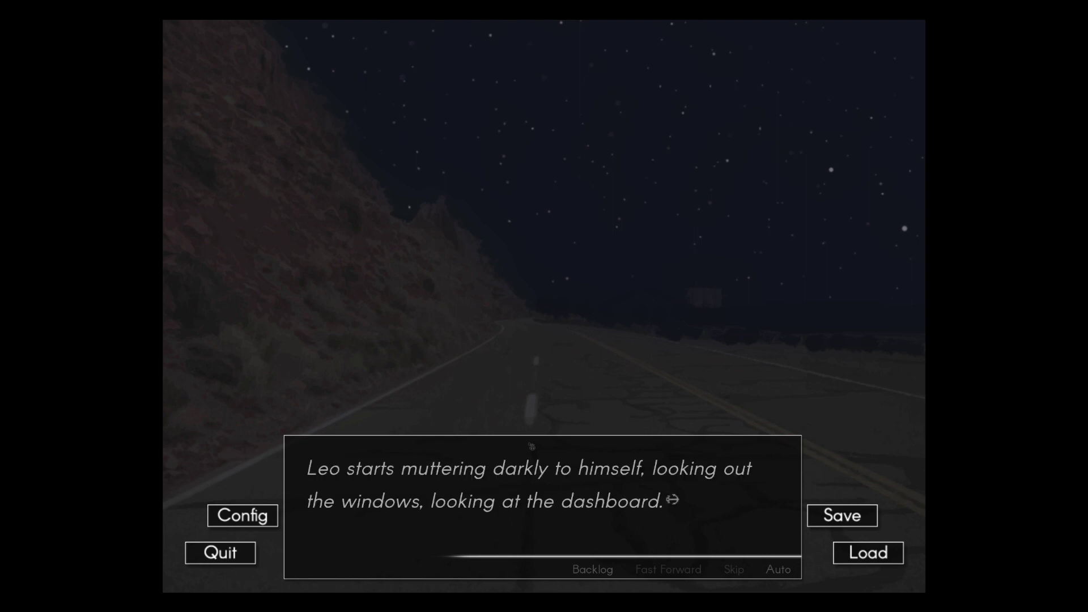
left_click(532, 446)
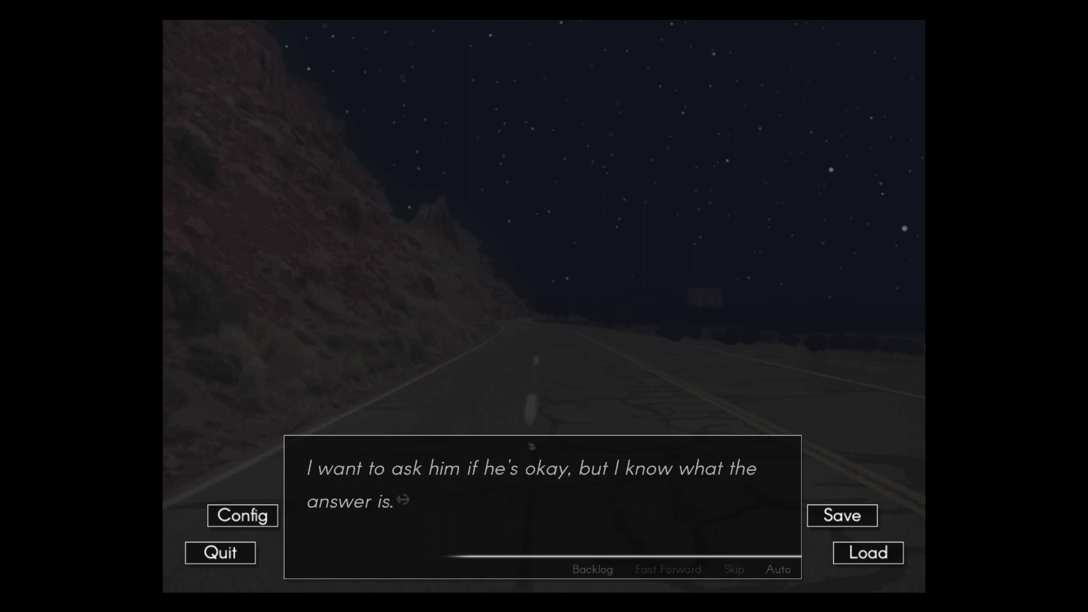
left_click(532, 447)
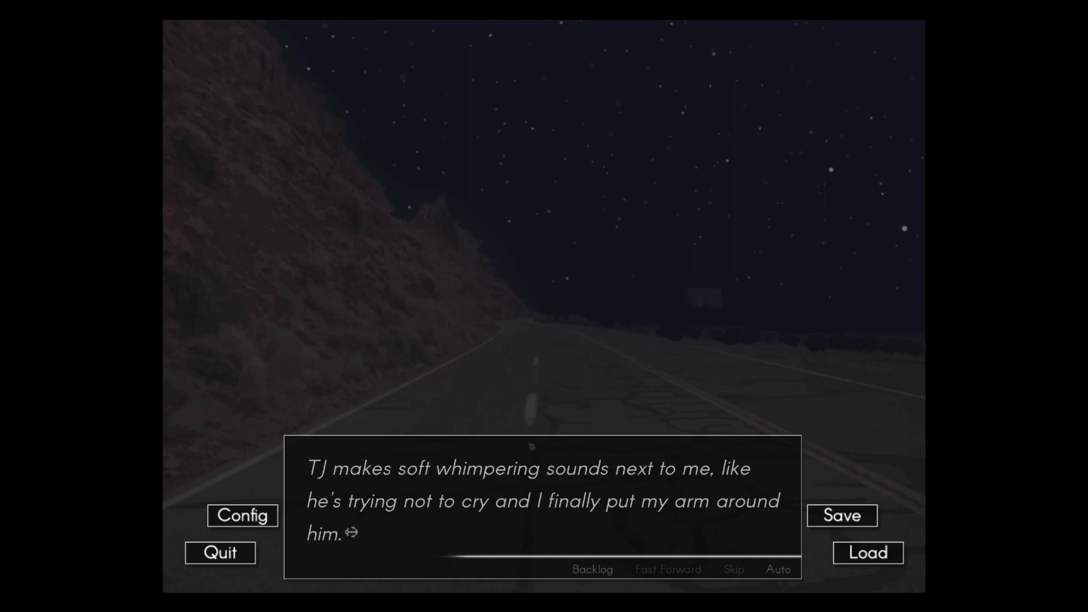
Step: Read Chase's reassurance, Carl's silence, and the wait-until-morning thought, up to the scratching noise
left_click(535, 447)
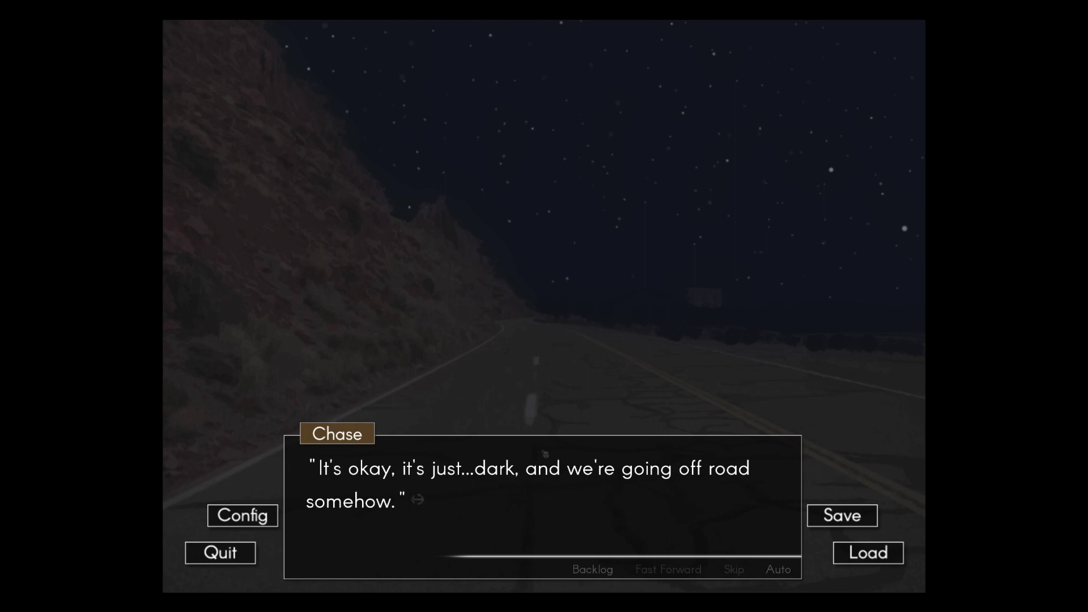
left_click(545, 454)
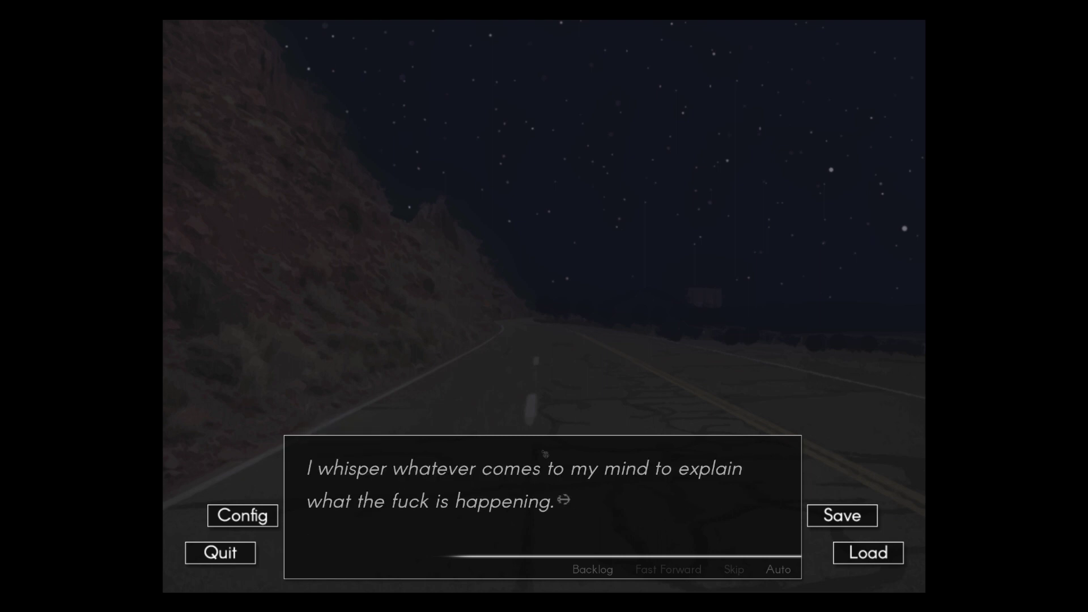
left_click(545, 454)
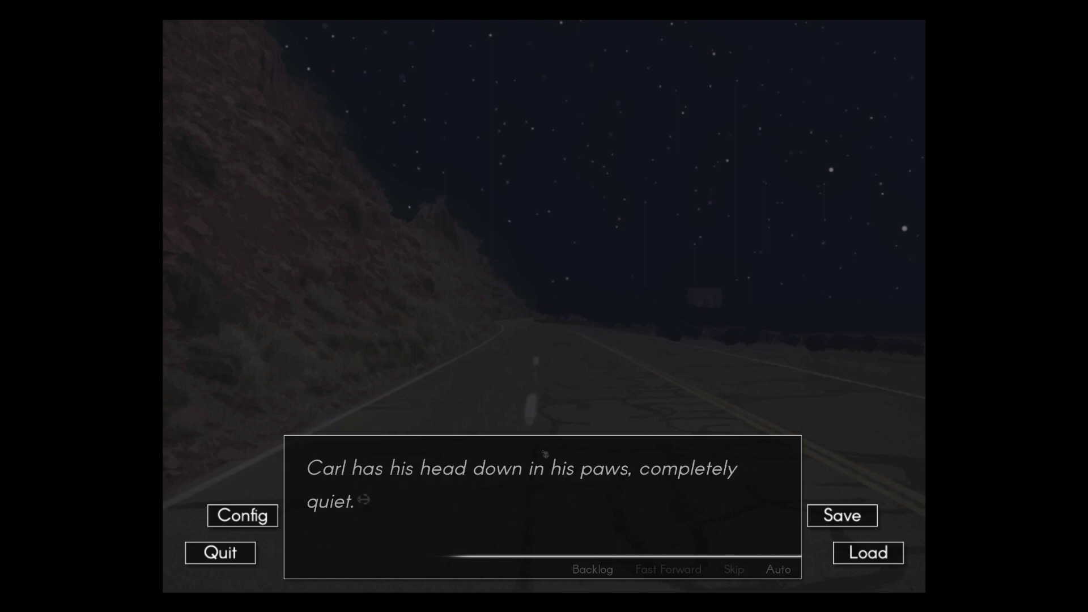
left_click(546, 453)
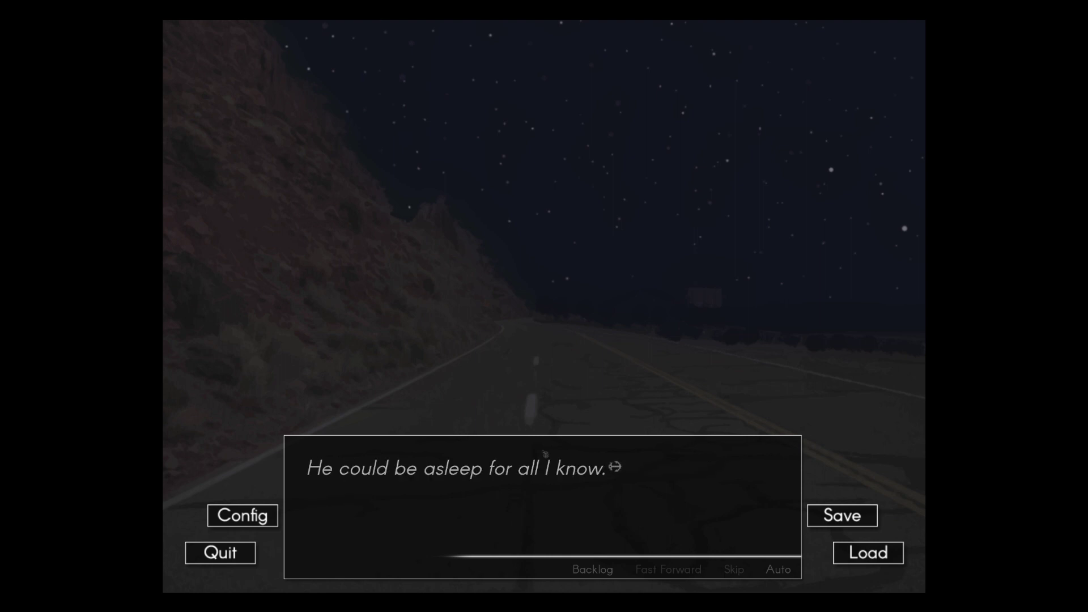
left_click(545, 453)
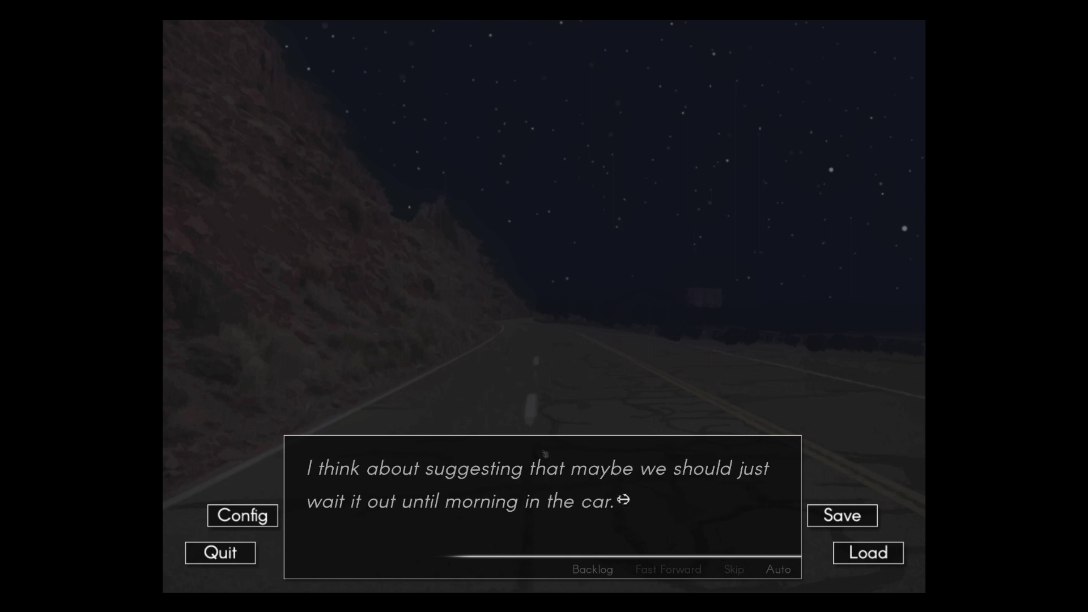
left_click(545, 453)
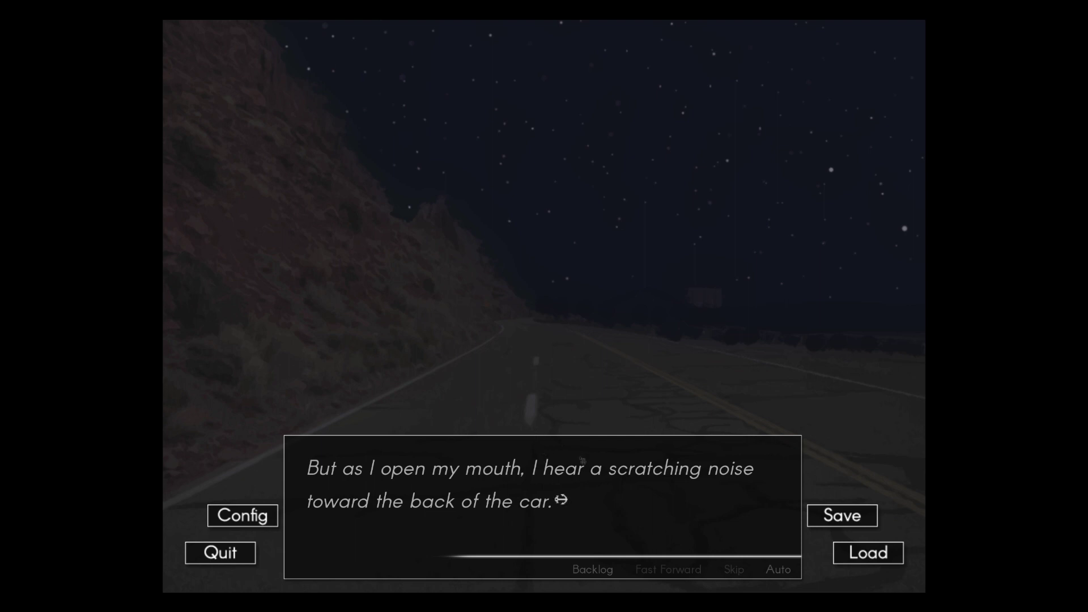
Step: Read TJ's ears perking up, the narrator turning around, and glass flying into their face
left_click(582, 476)
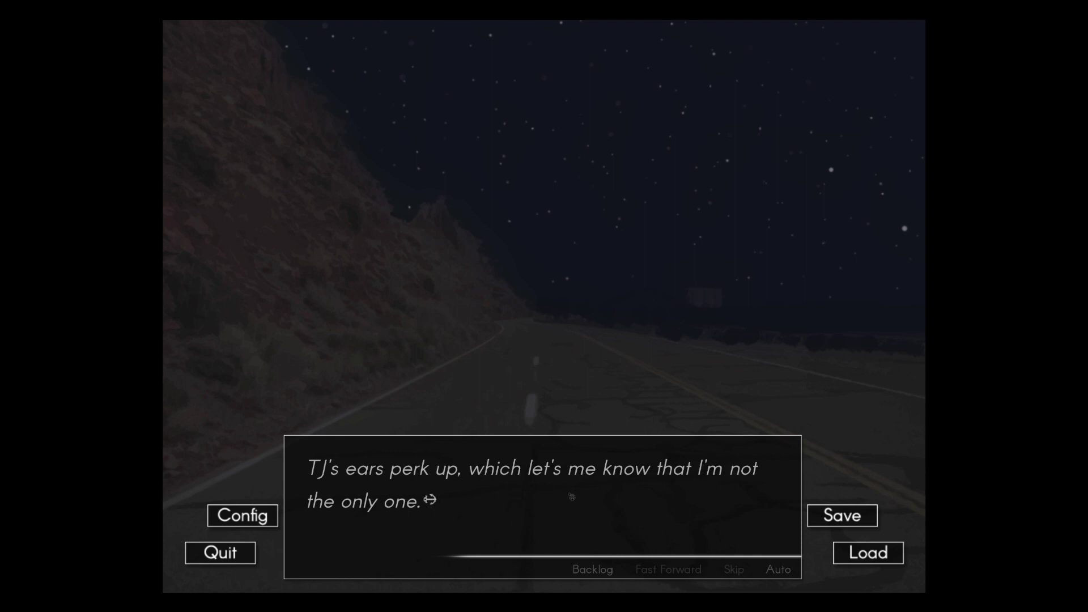
left_click(573, 495)
left_click(572, 496)
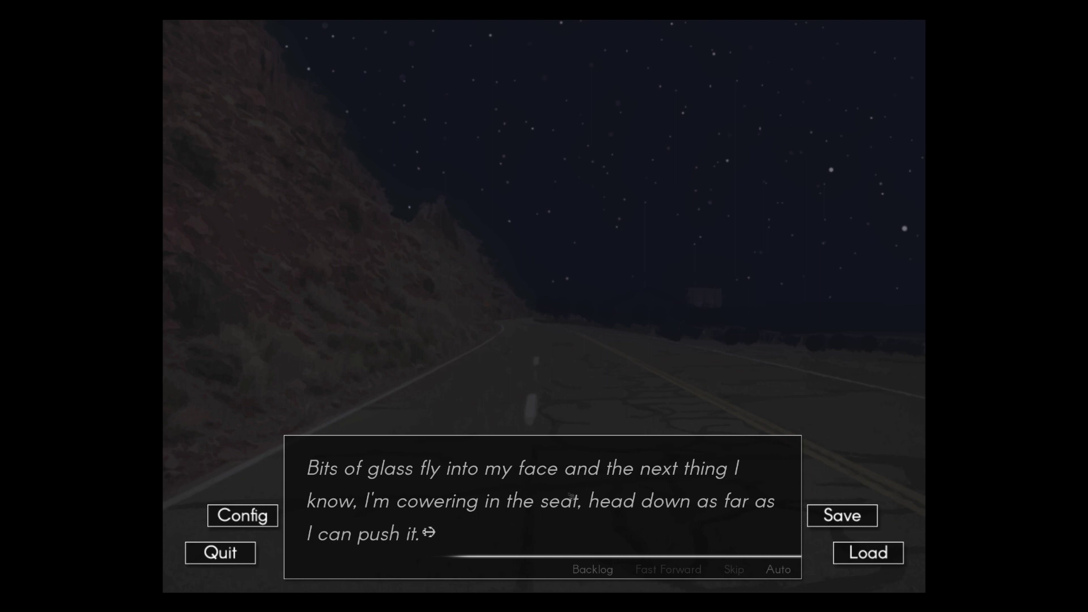
Step: Read Carl screaming, Leo's off-road U-turn, and the reveal of the hole in the back window
left_click(572, 497)
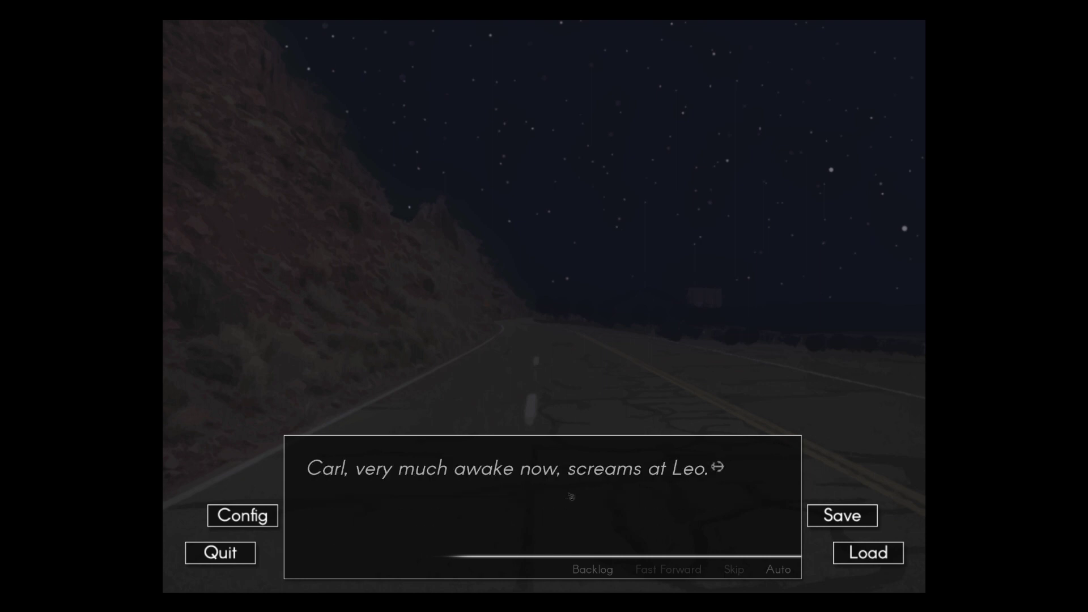
left_click(572, 497)
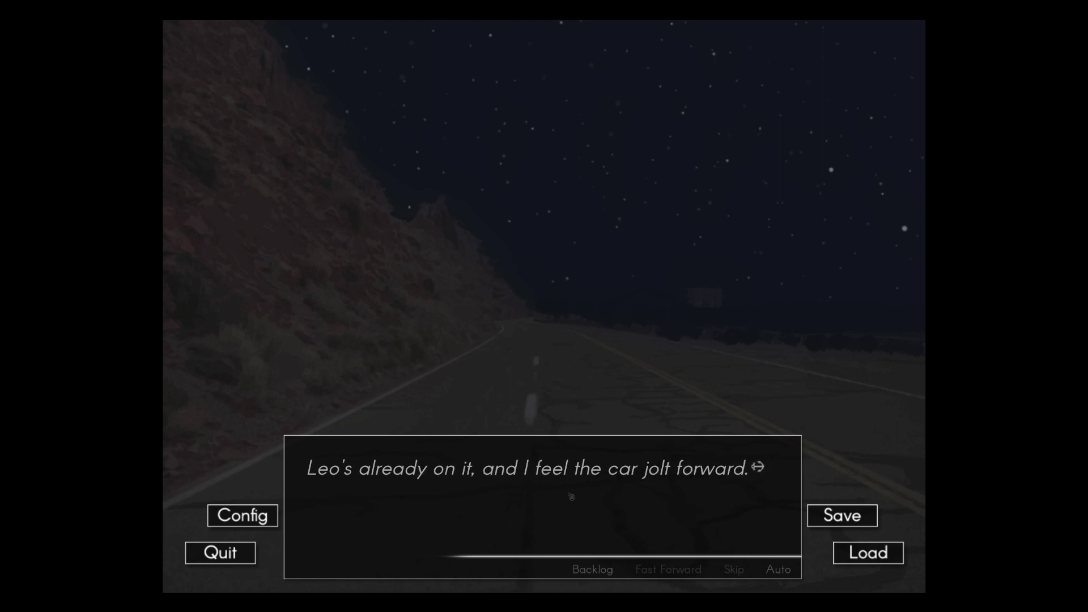
left_click(572, 497)
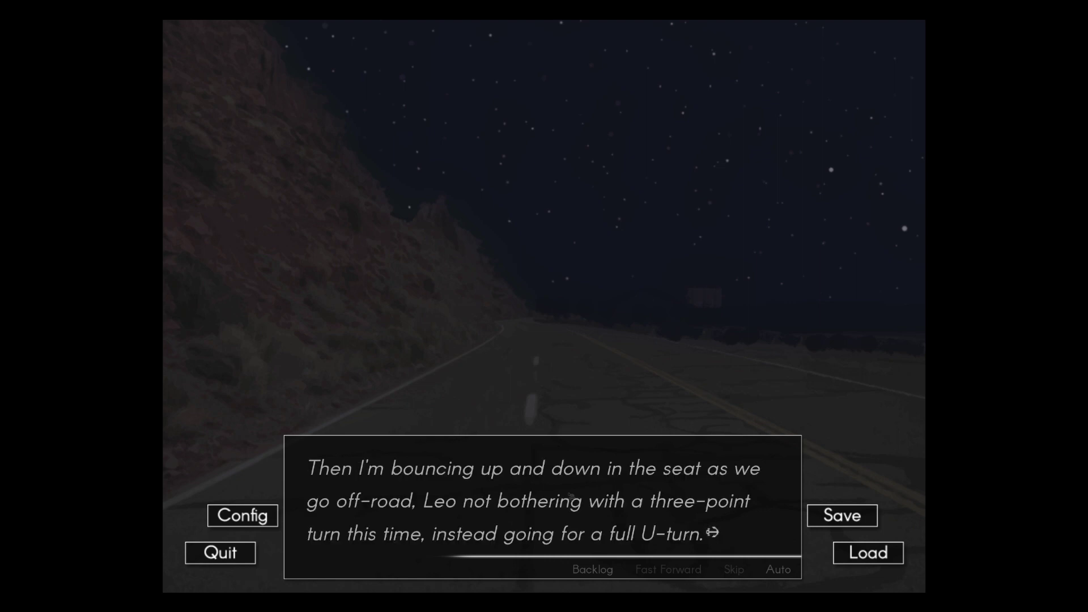
left_click(572, 496)
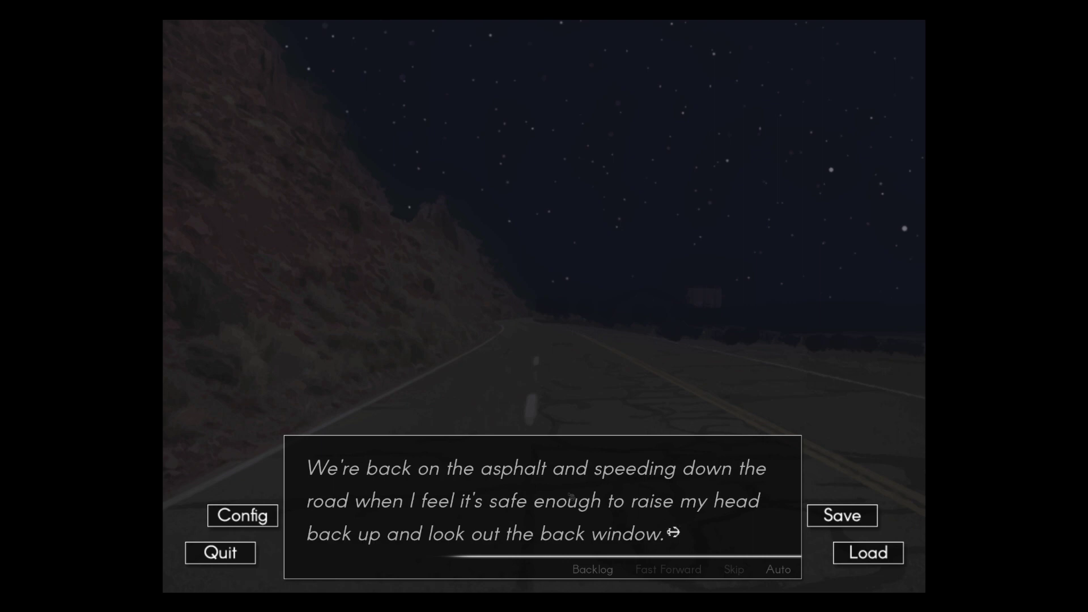
left_click(573, 497)
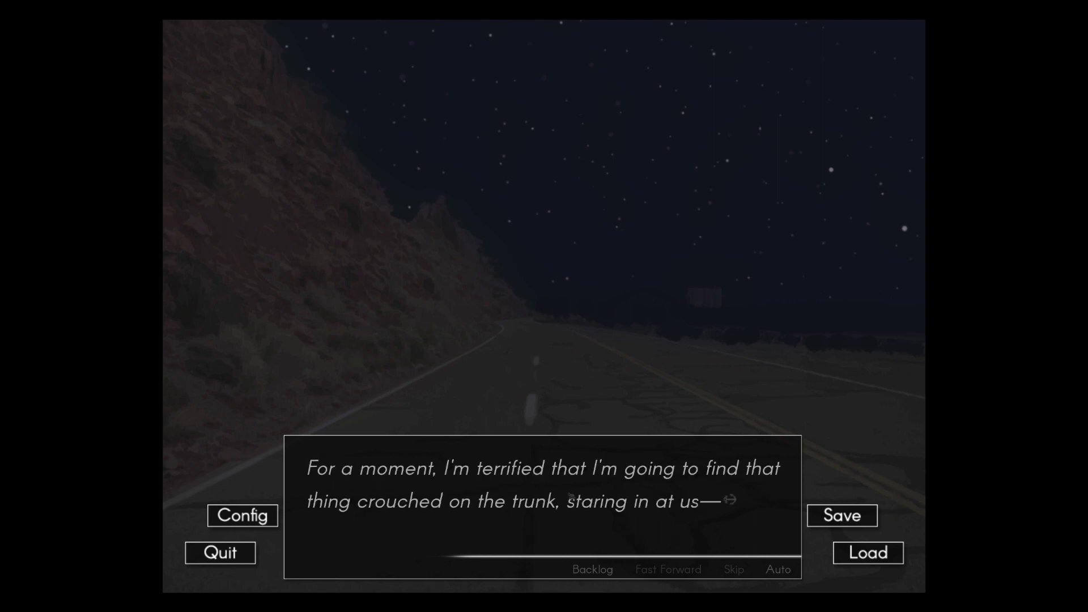
left_click(572, 496)
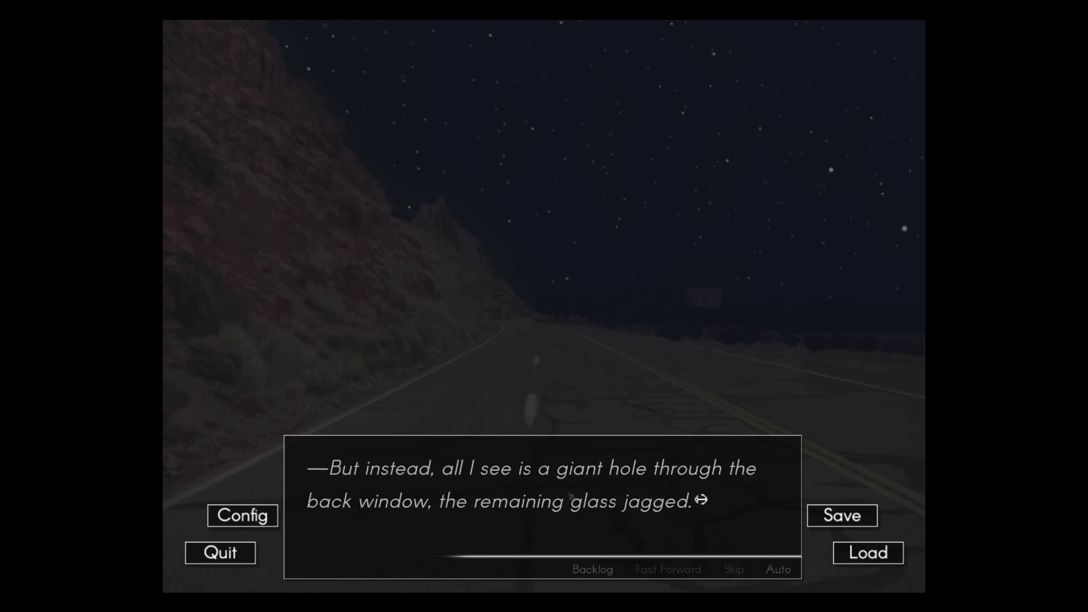
Step: Read Leo asking if everyone's okay, ending on 'I sit up fully.'
left_click(568, 515)
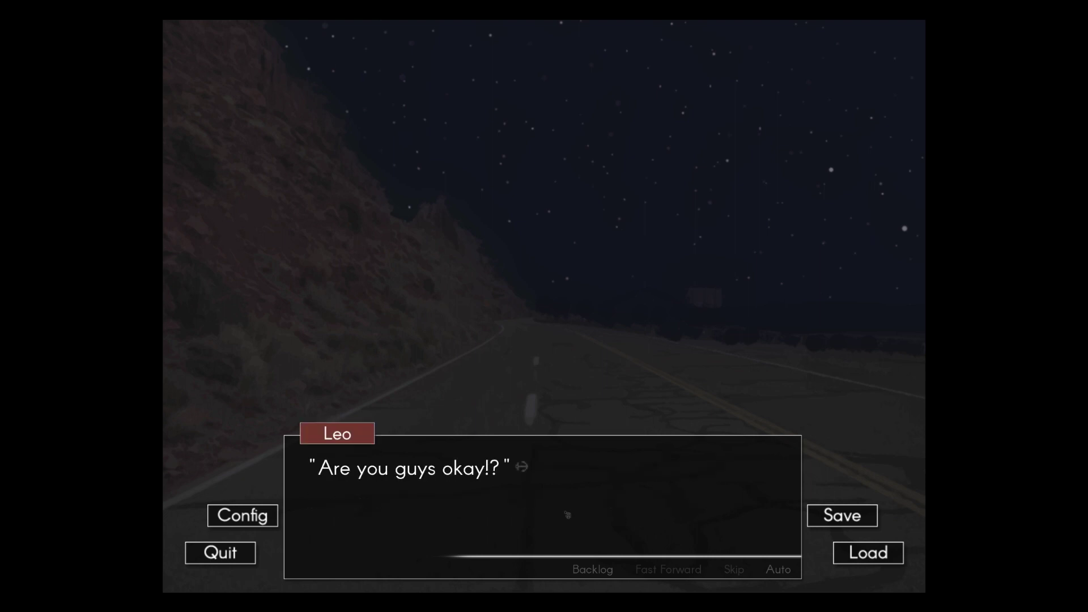
left_click(568, 514)
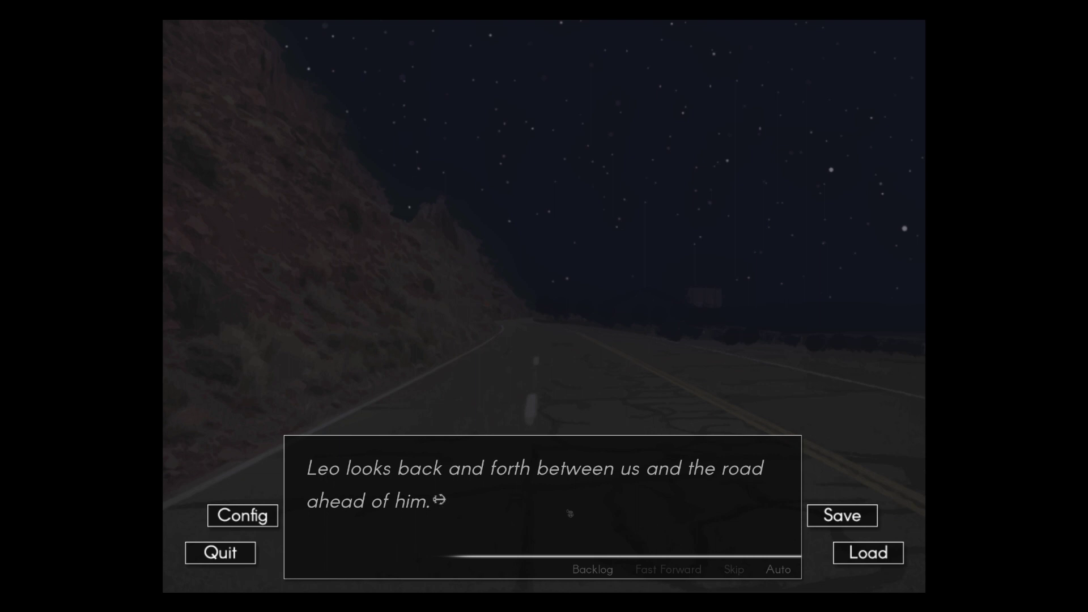
left_click(570, 512)
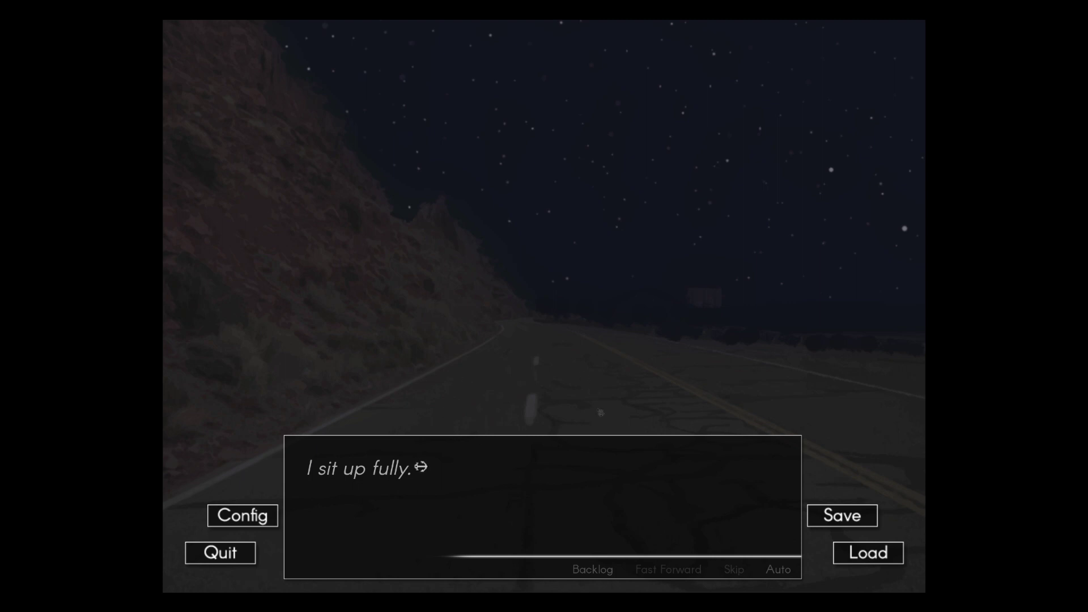
Step: Read Chase's reply, Carl brushing off glass, and the narrator picking shards from TJ
left_click(614, 432)
left_click(615, 431)
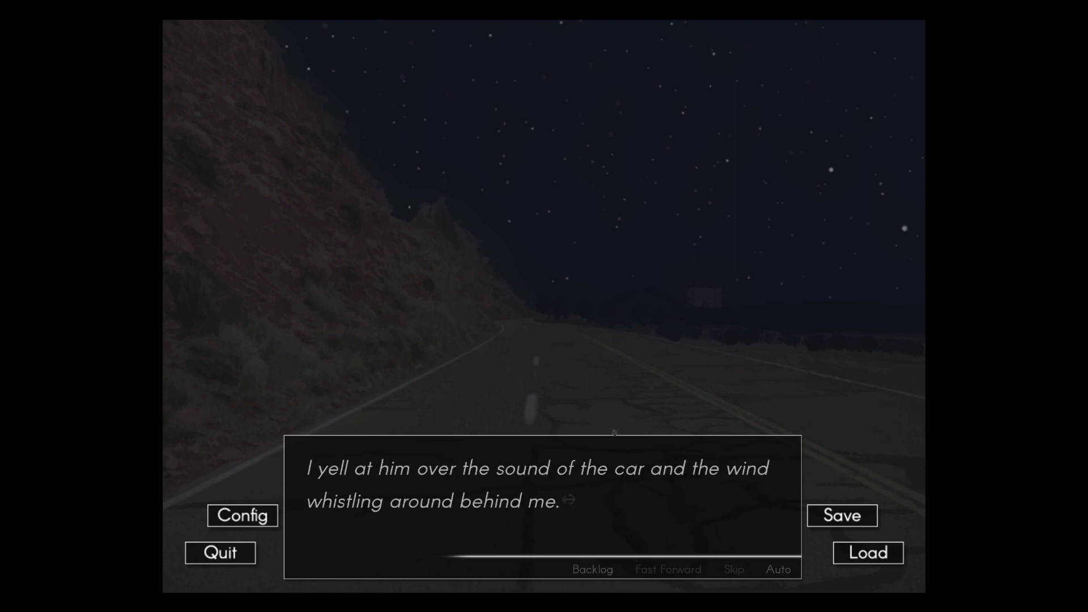
left_click(615, 432)
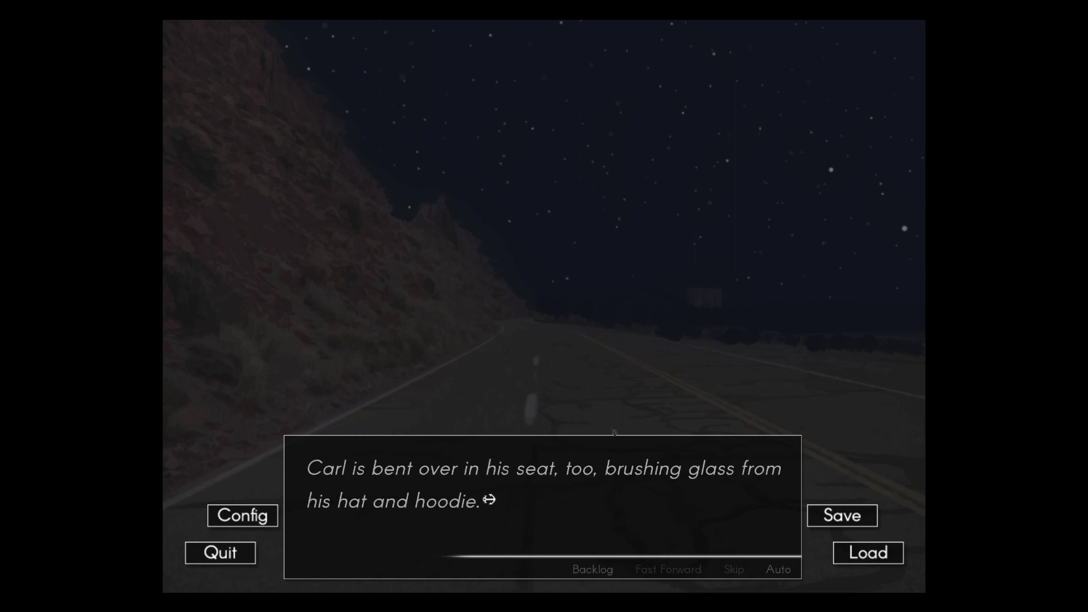
left_click(614, 432)
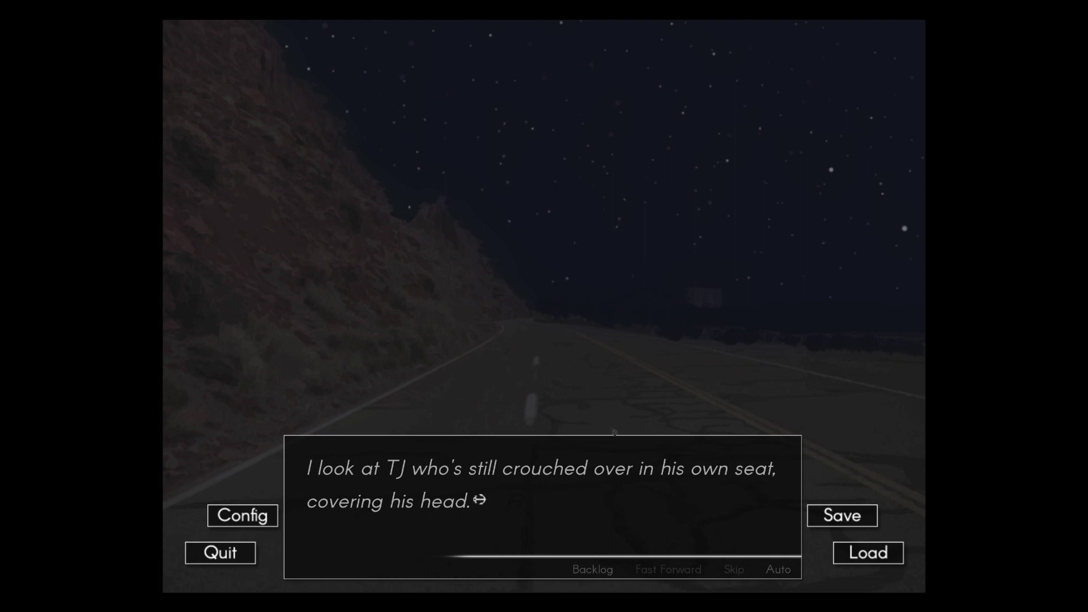
left_click(615, 433)
left_click(614, 434)
Step: Read Chase asking about TJ, Kudzu's shout, and the narrator's unspoken fear
left_click(614, 434)
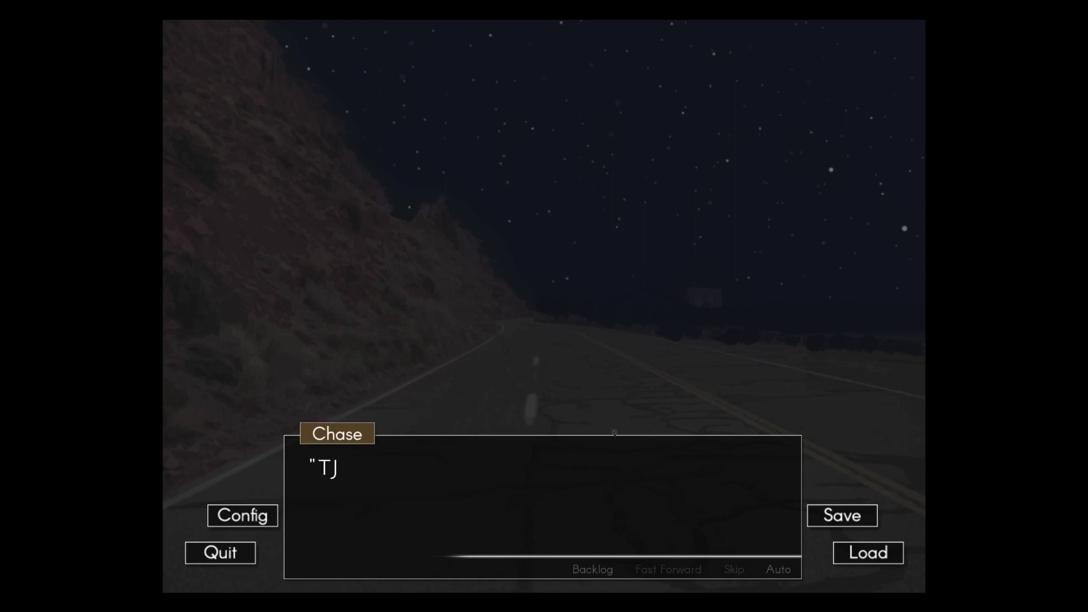
left_click(614, 434)
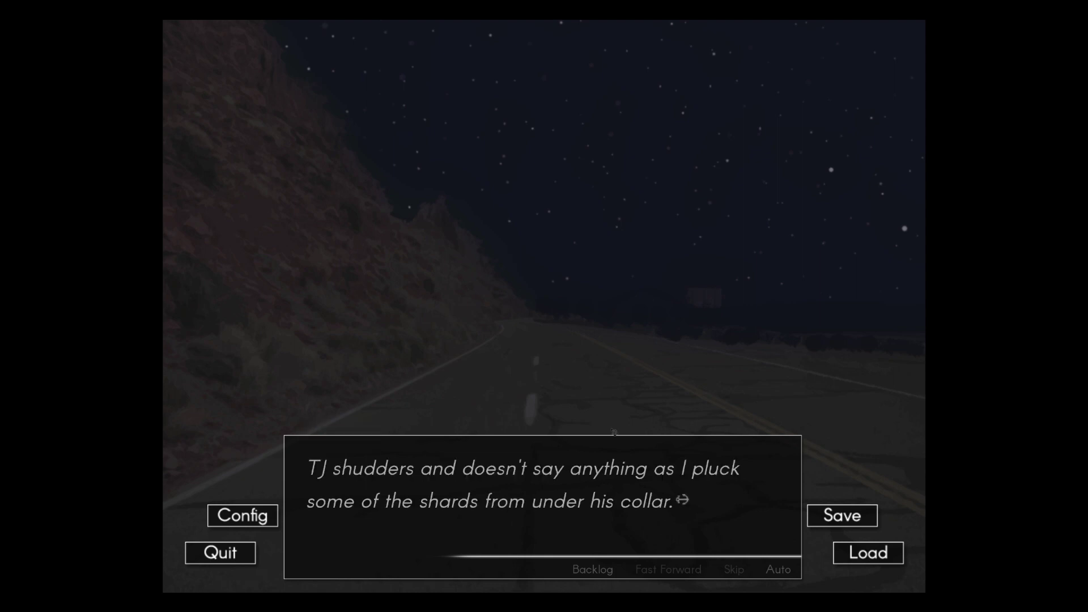
left_click(615, 433)
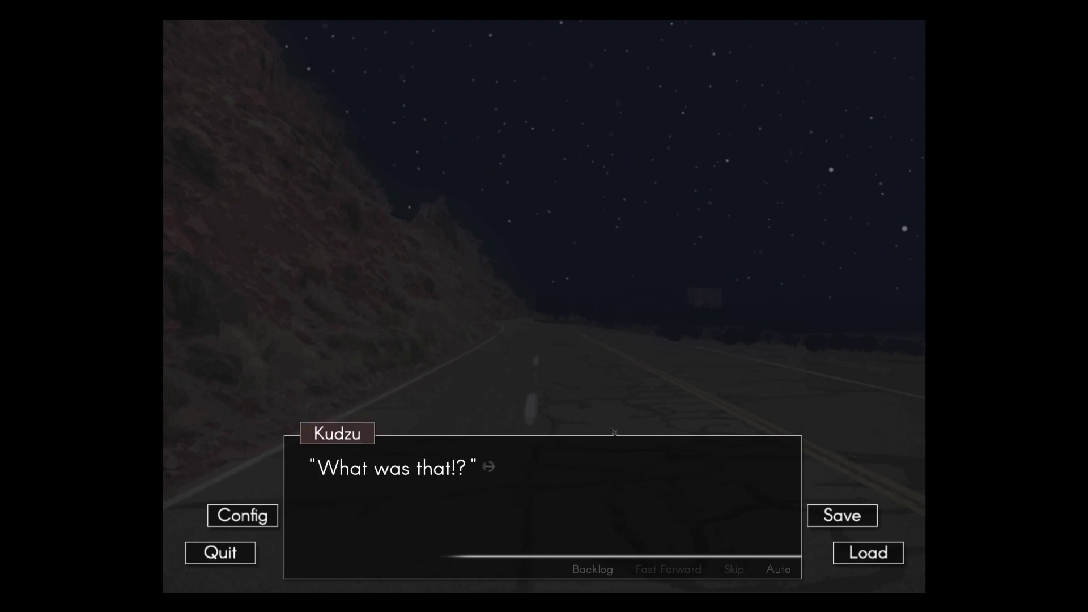
left_click(614, 434)
left_click(614, 433)
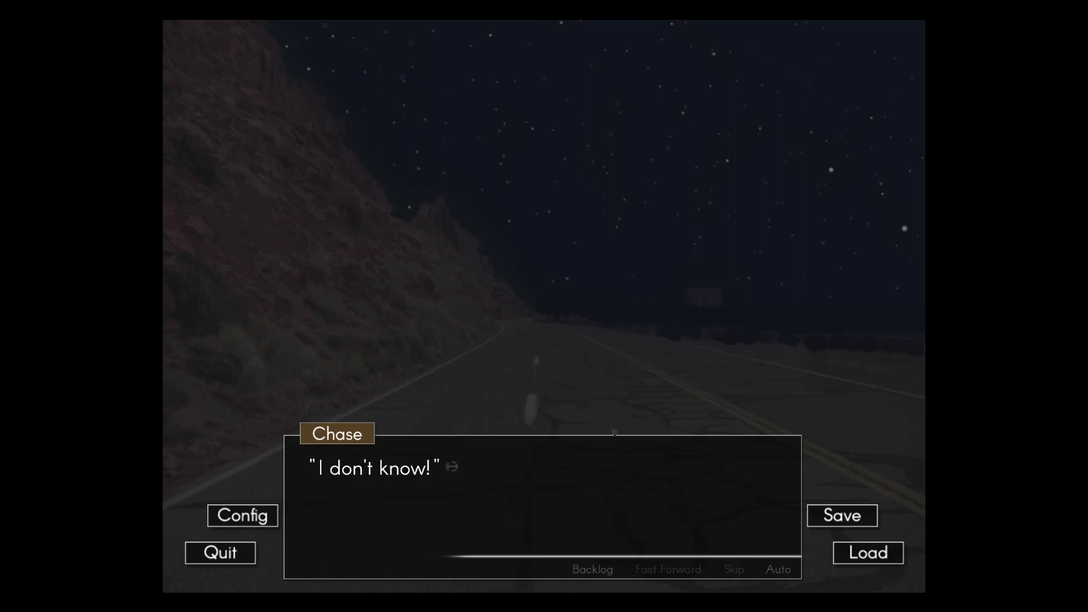
left_click(615, 433)
Step: Read Leo driving fast, the REAL trouble line, and the silent five-minute drive
left_click(614, 433)
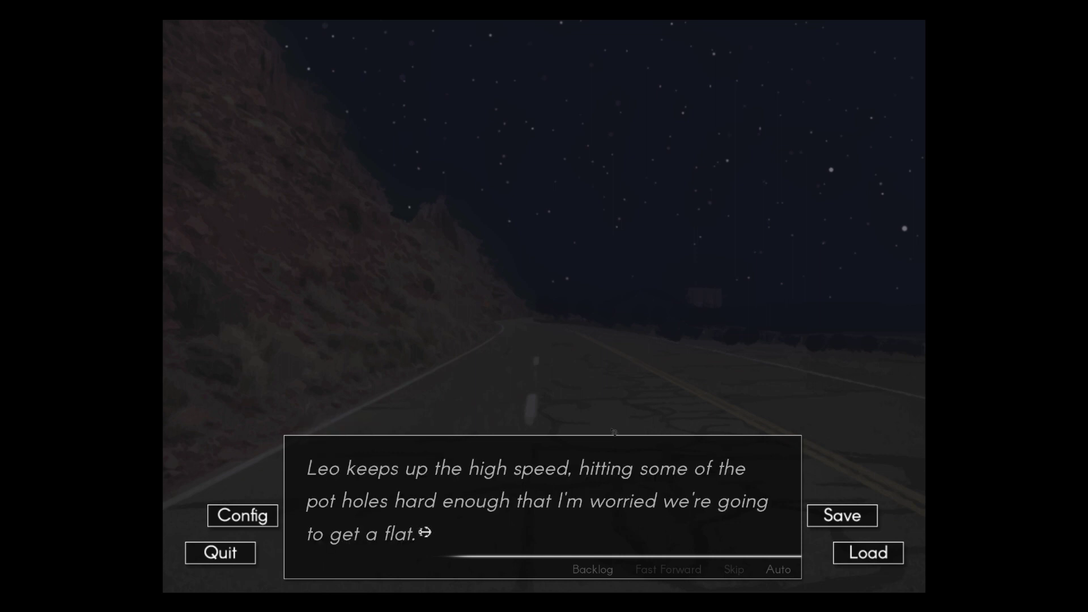
left_click(614, 434)
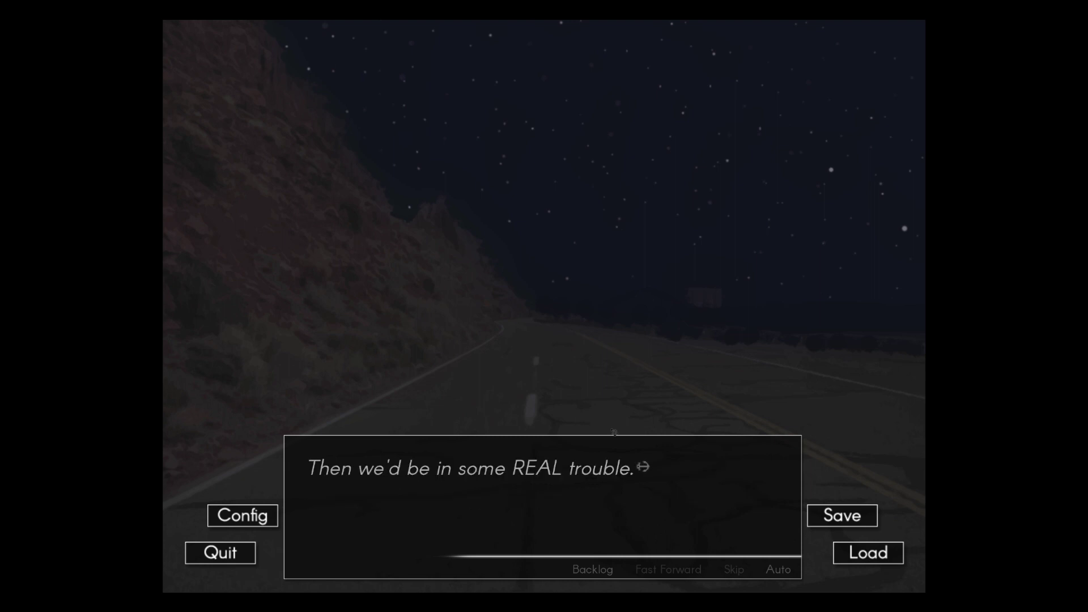
left_click(615, 434)
Step: Read past the reappearing headlights, the old car, and Duke lying on the ground
left_click(615, 434)
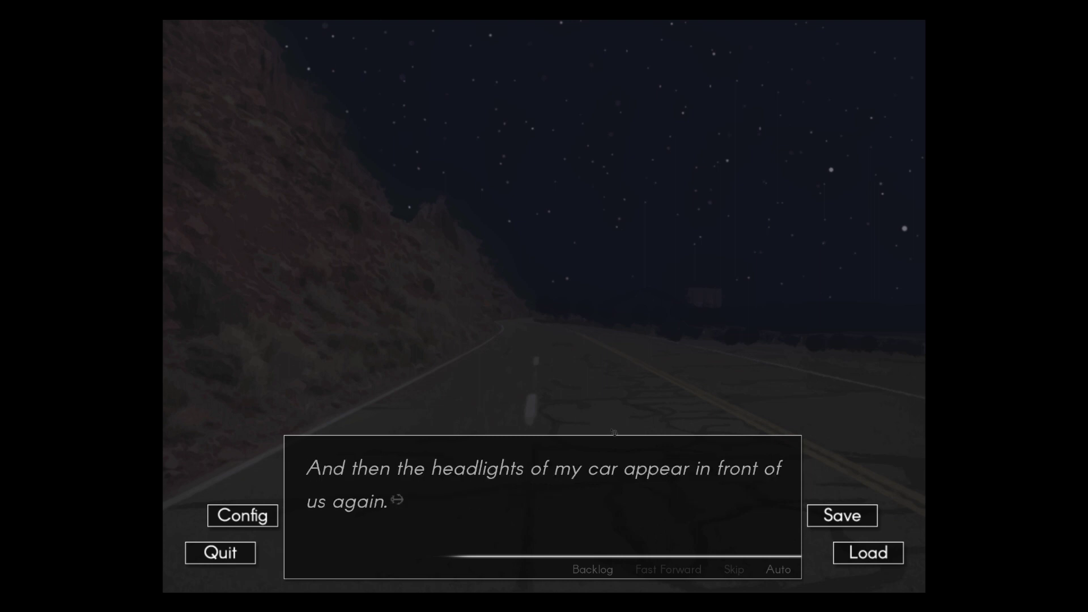
left_click(614, 434)
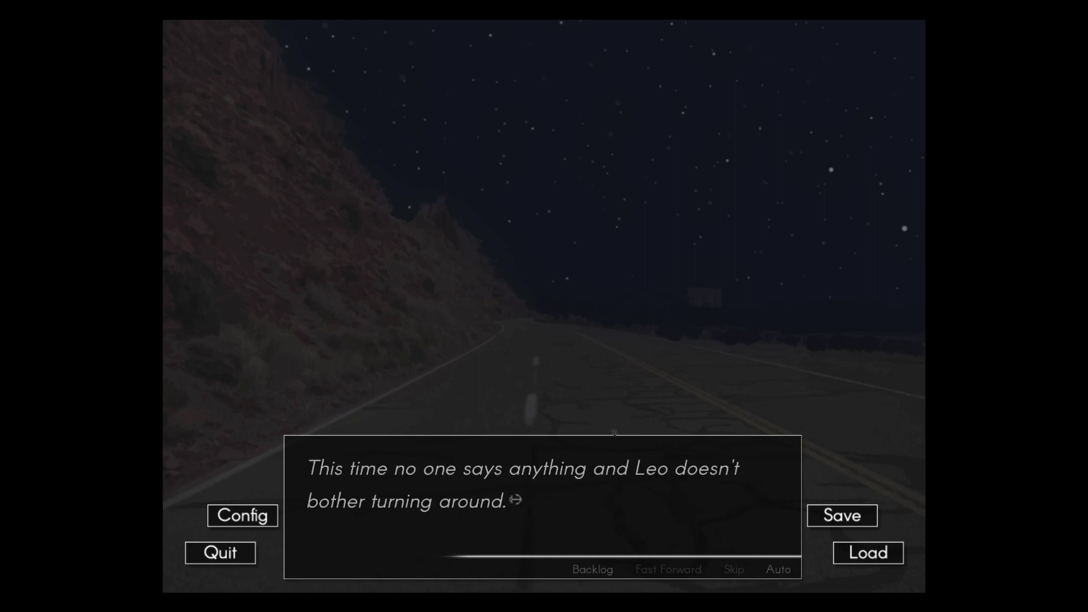
left_click(615, 434)
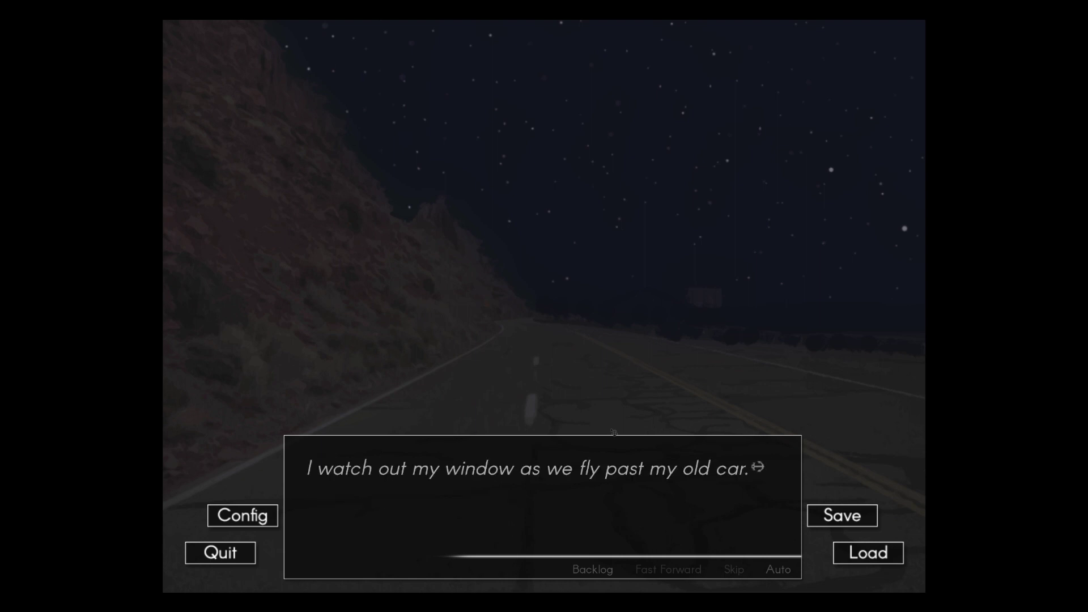
left_click(614, 433)
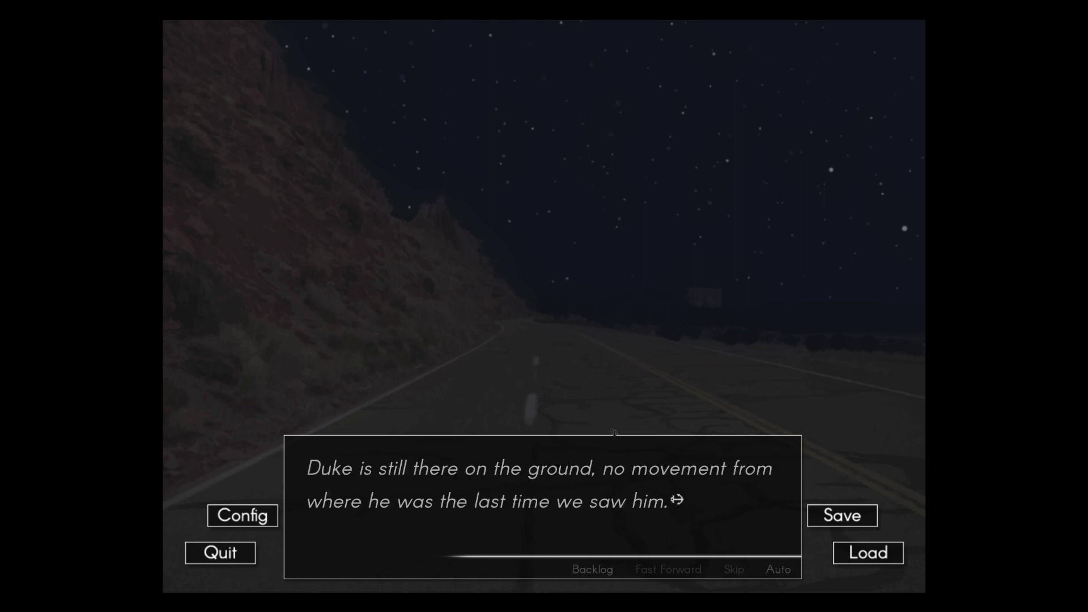
left_click(615, 434)
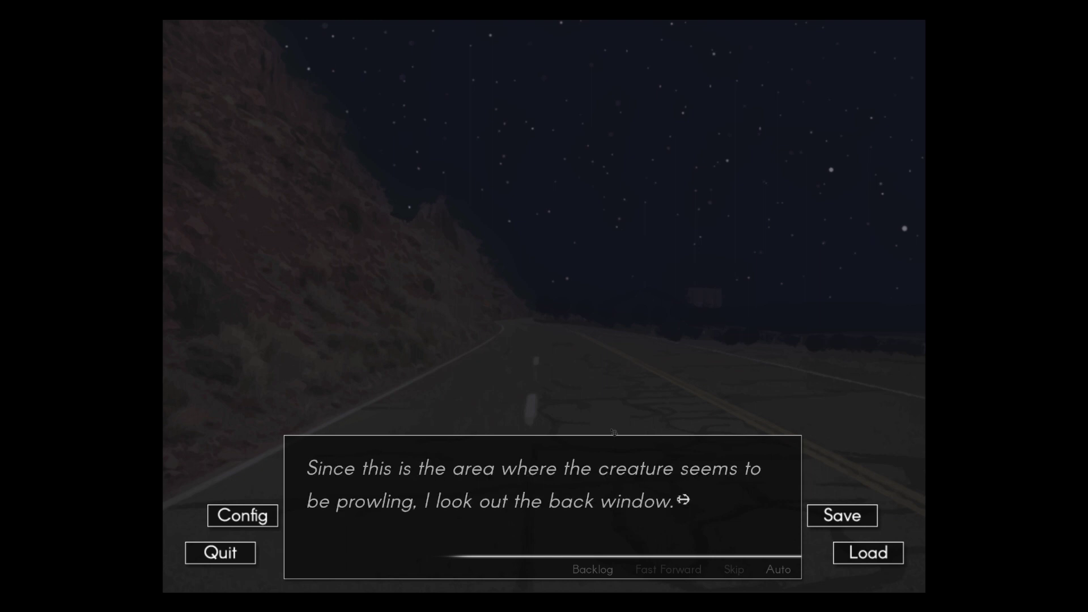
left_click(615, 434)
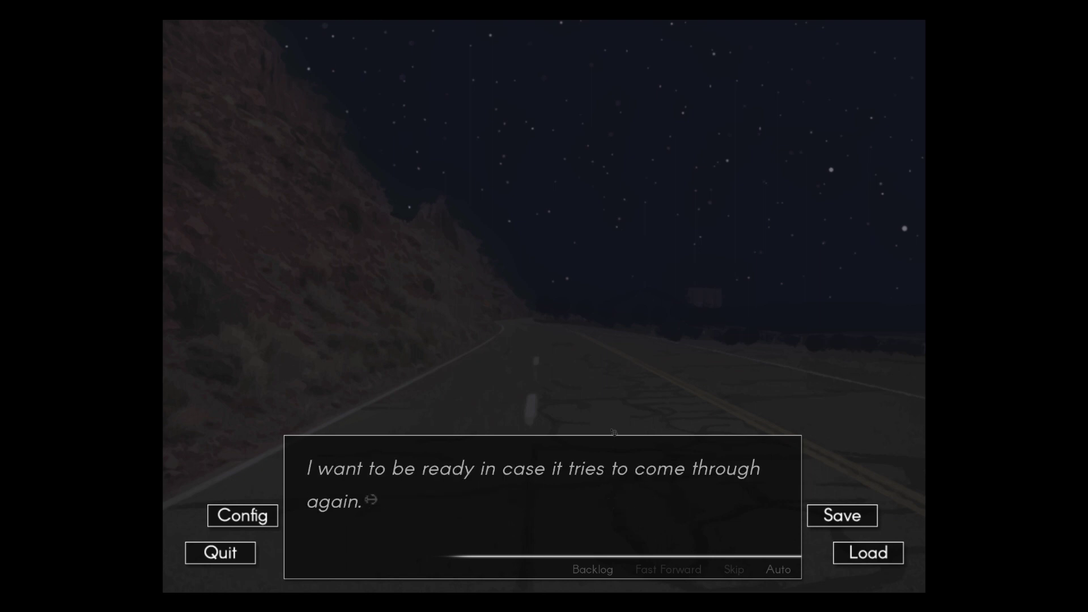
Step: Read the quiet drive with a hand on TJ until Echo's lights show on the horizon
left_click(614, 433)
scroll(615, 434, "up", 1)
left_click(608, 438)
left_click(610, 462)
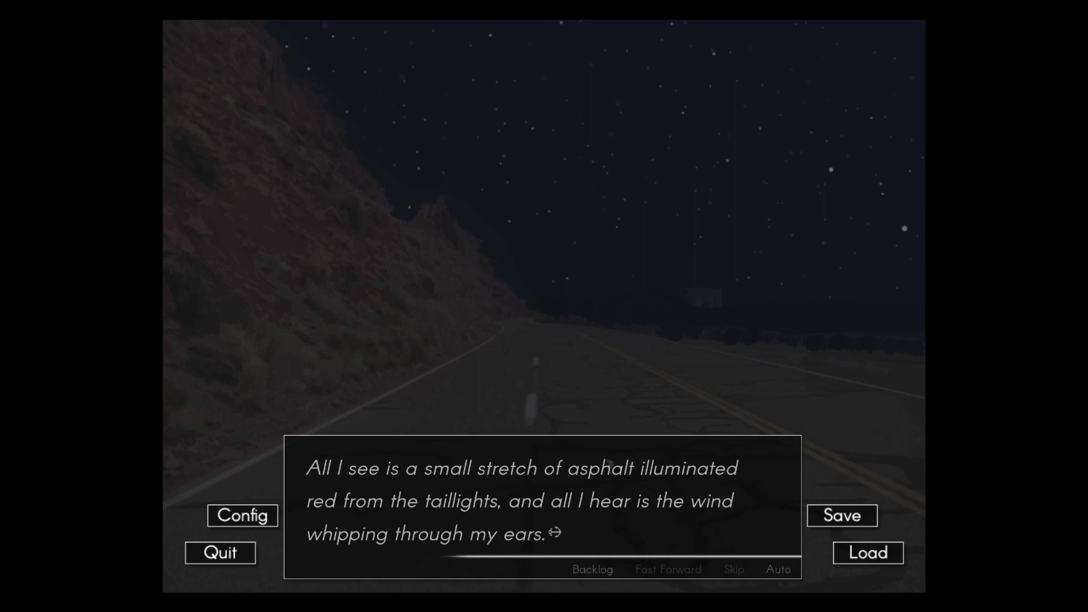
left_click(610, 462)
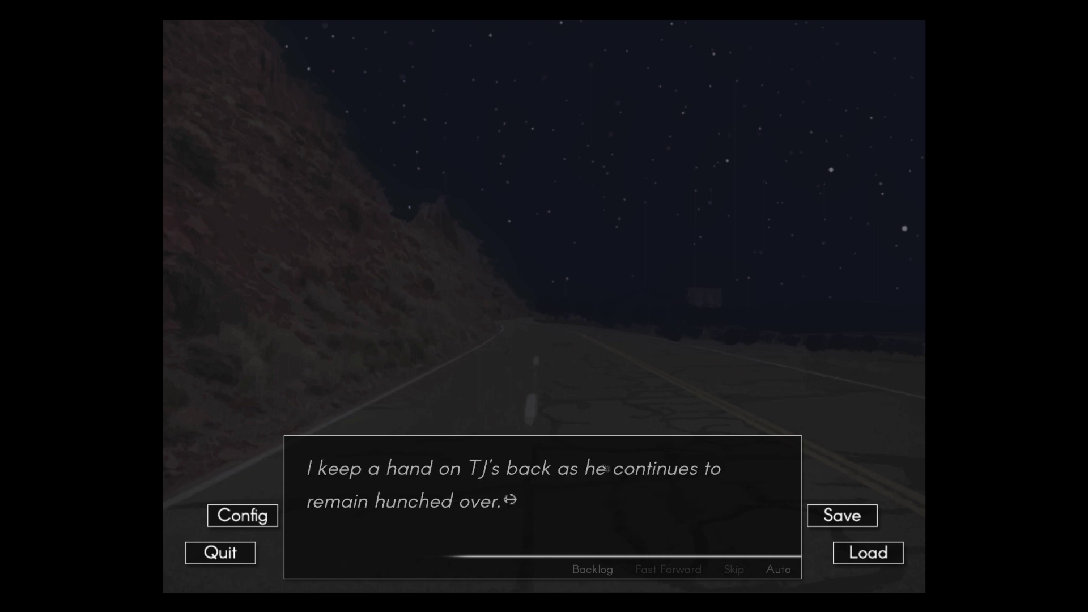
left_click(607, 468)
left_click(607, 468)
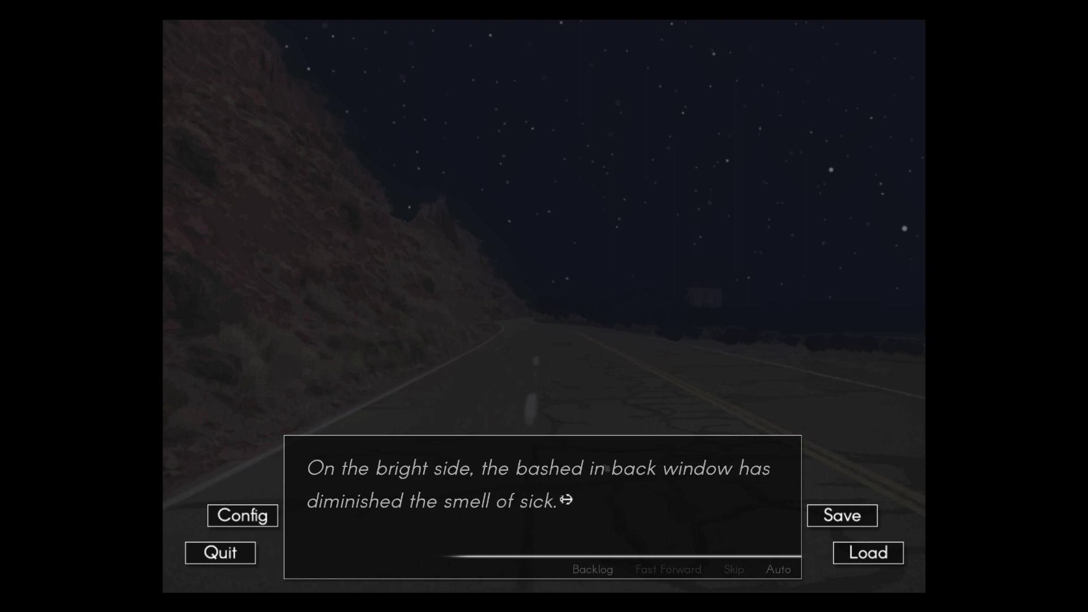
left_click(607, 468)
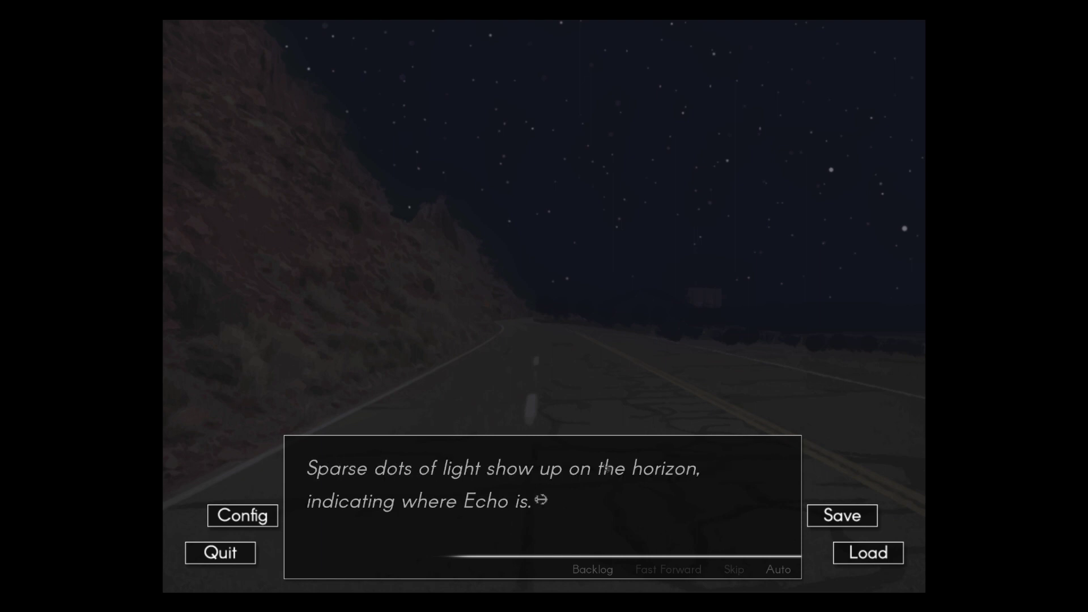
Step: Read Leo's plan to head home, Kudzu's reply, and the narrator's sinking feeling, until the desert scene
left_click(607, 468)
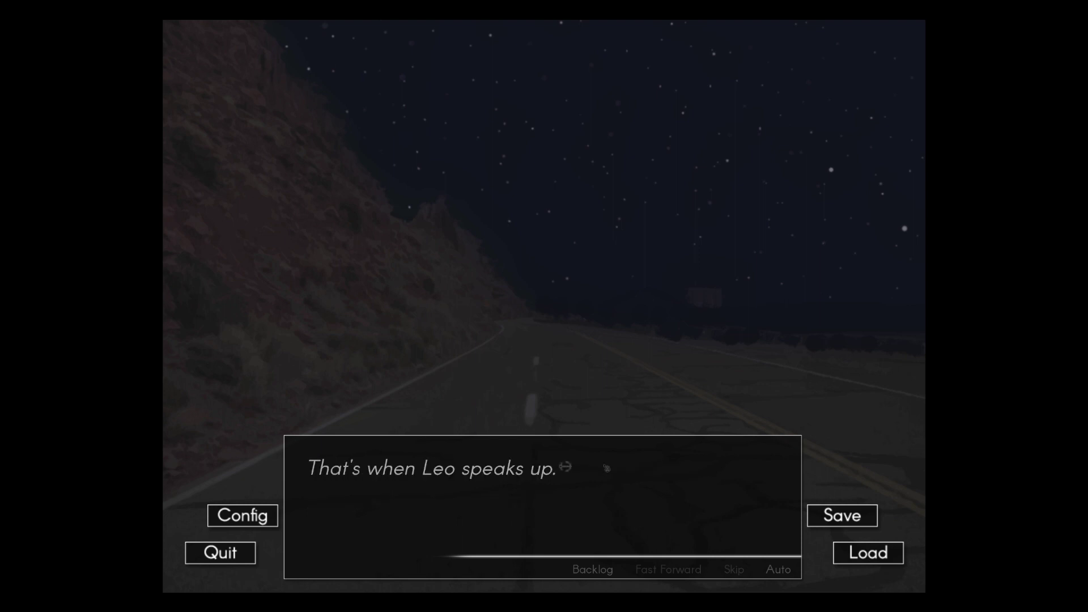
left_click(608, 468)
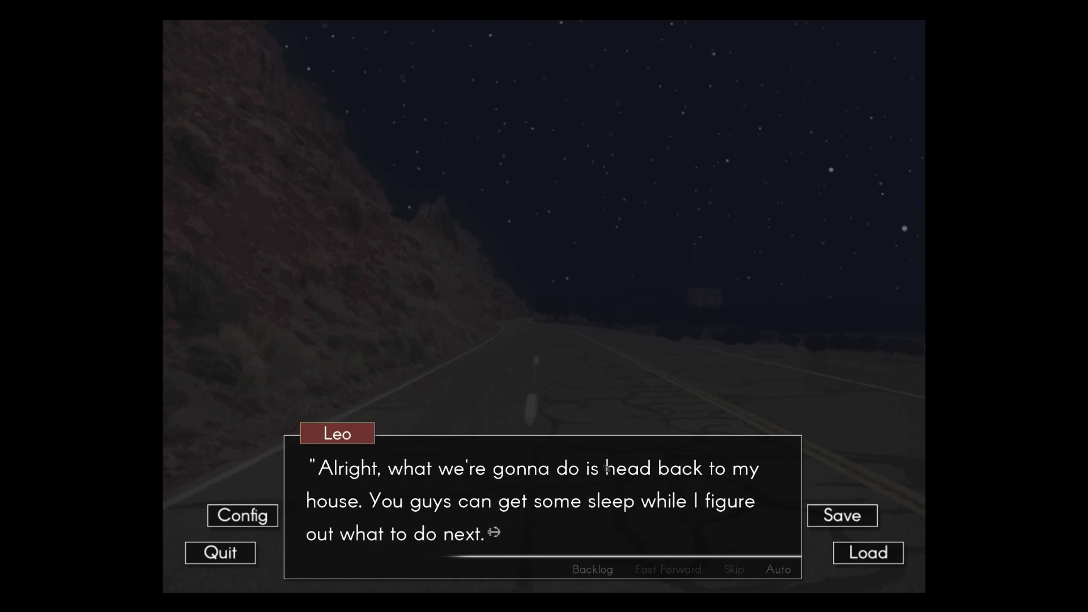
left_click(554, 507)
left_click(553, 507)
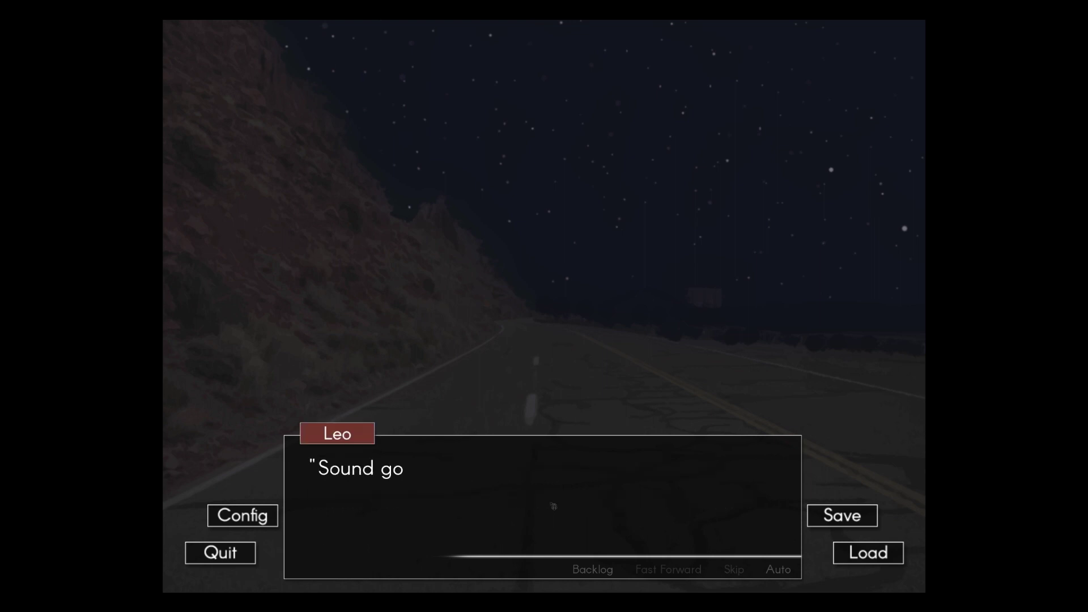
left_click(553, 506)
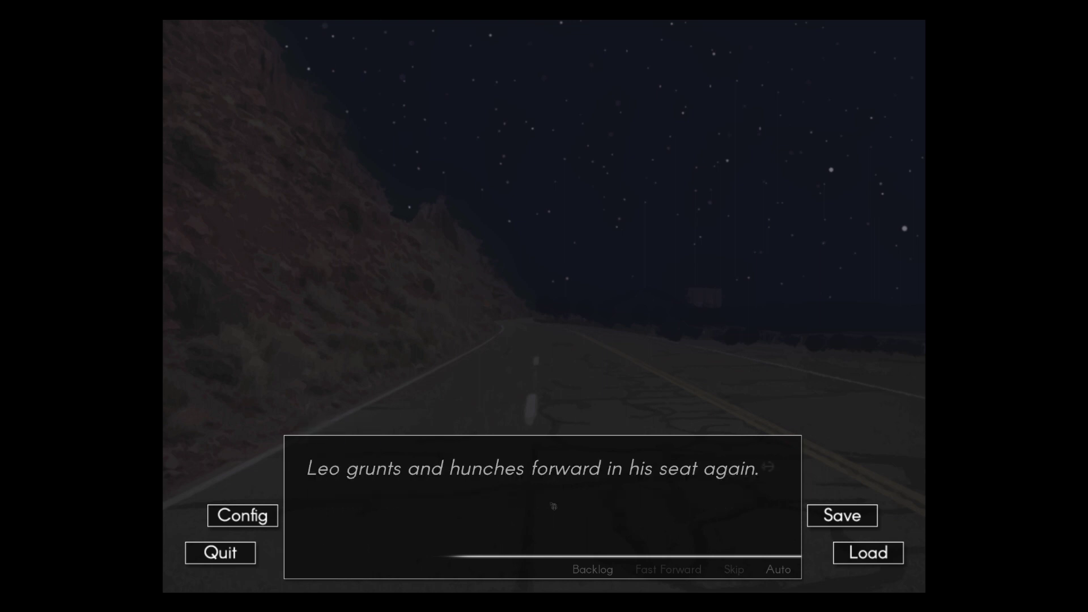
left_click(553, 507)
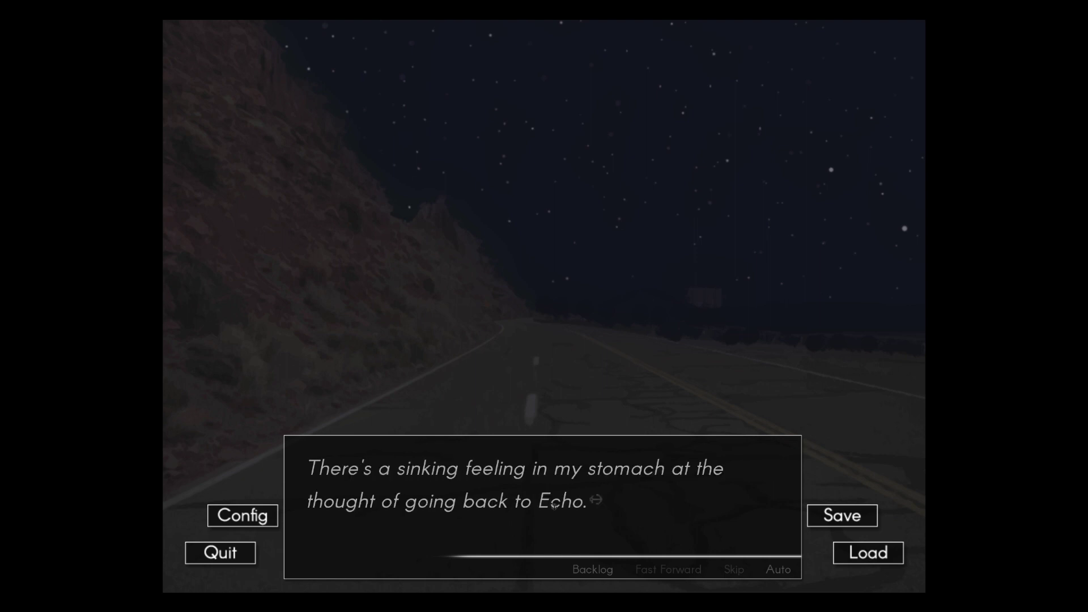
left_click(554, 506)
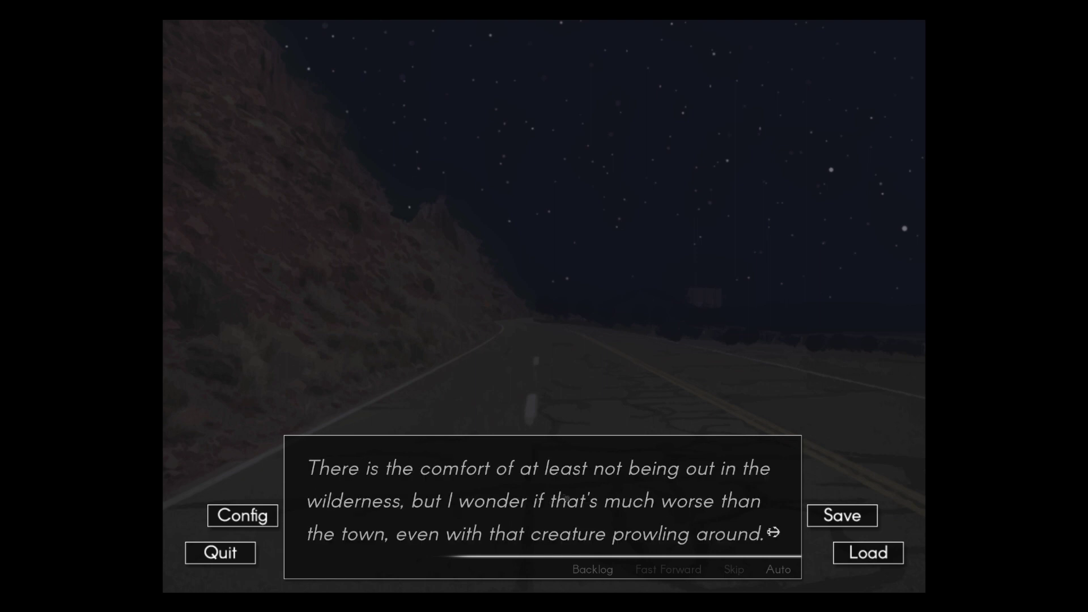
left_click(562, 494)
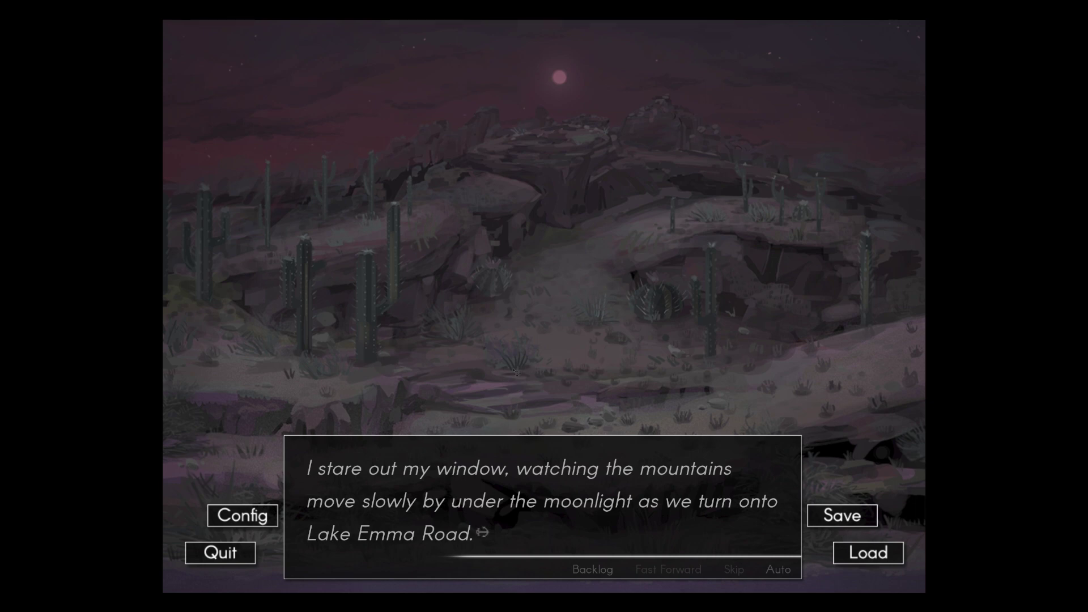
Step: Read from the mountain roads to the crouched figure, Chase's hesitation, and the creature striking the car
left_click(434, 467)
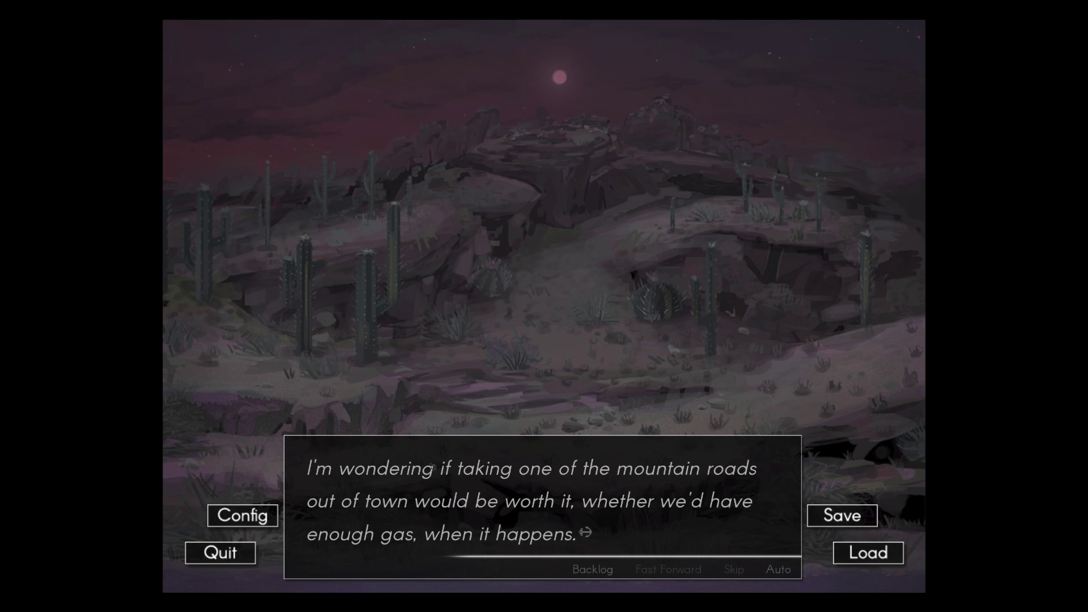
left_click(434, 467)
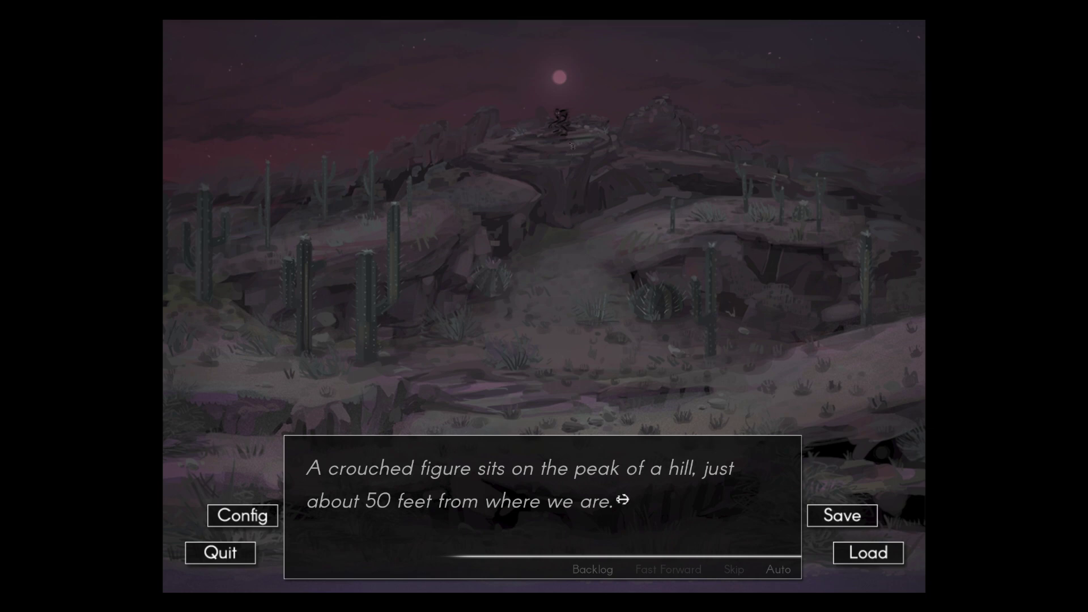
left_click(511, 382)
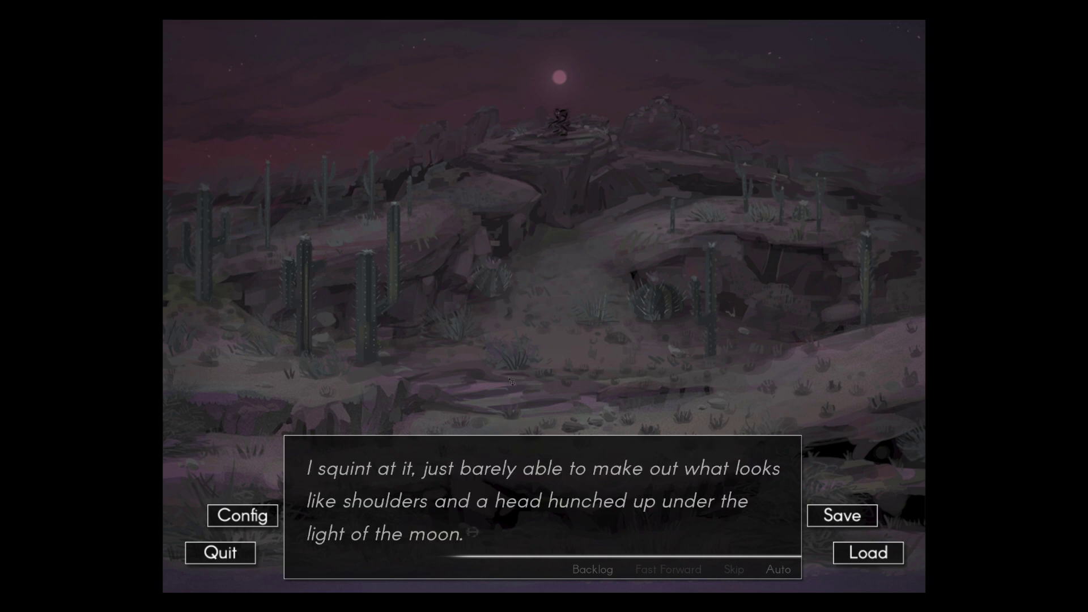
left_click(490, 408)
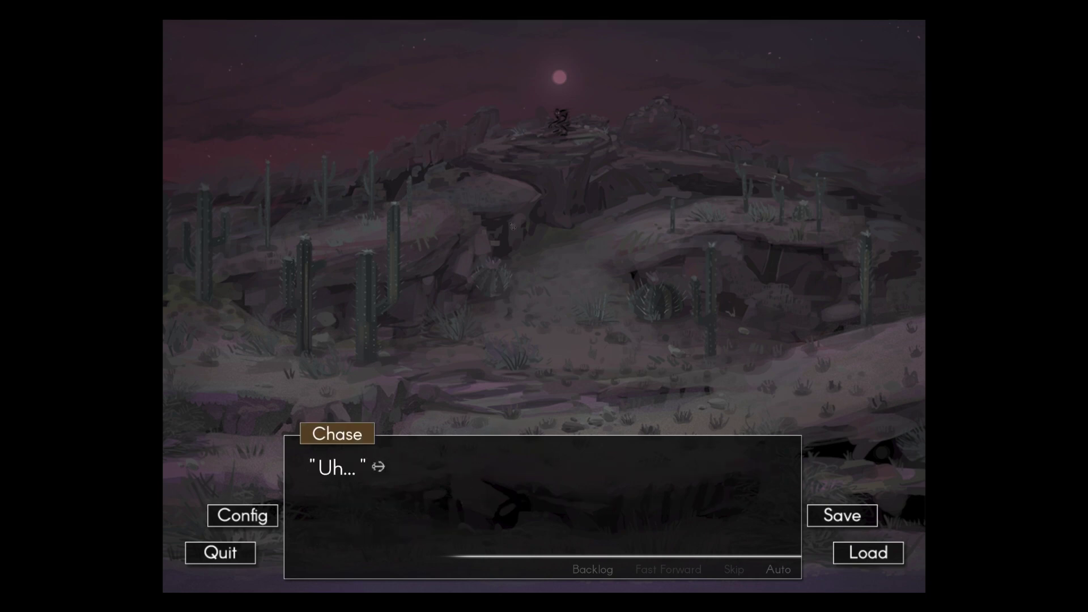
left_click(507, 459)
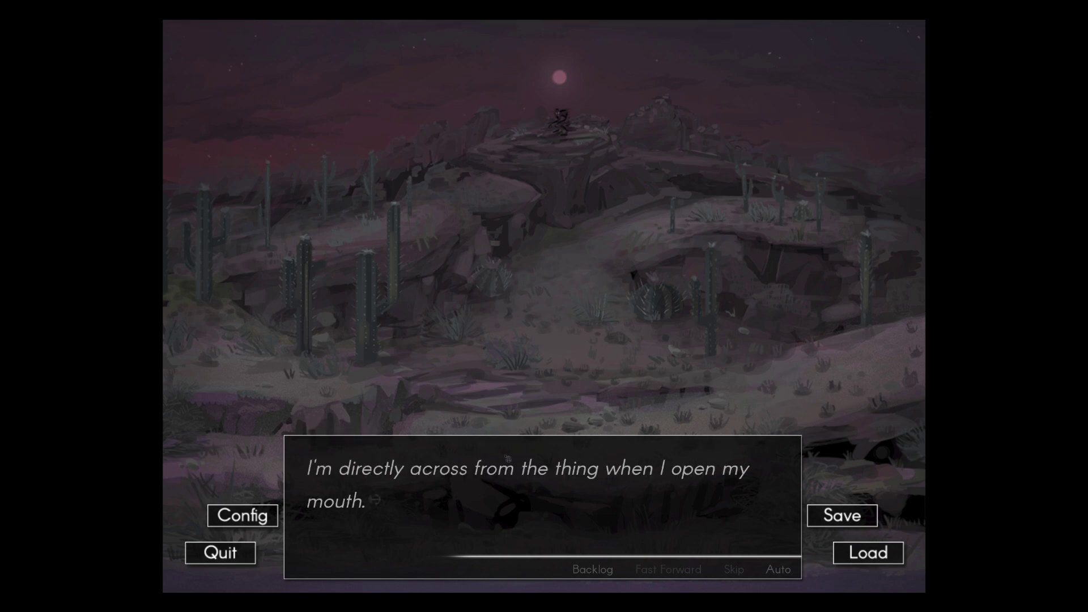
left_click(568, 480)
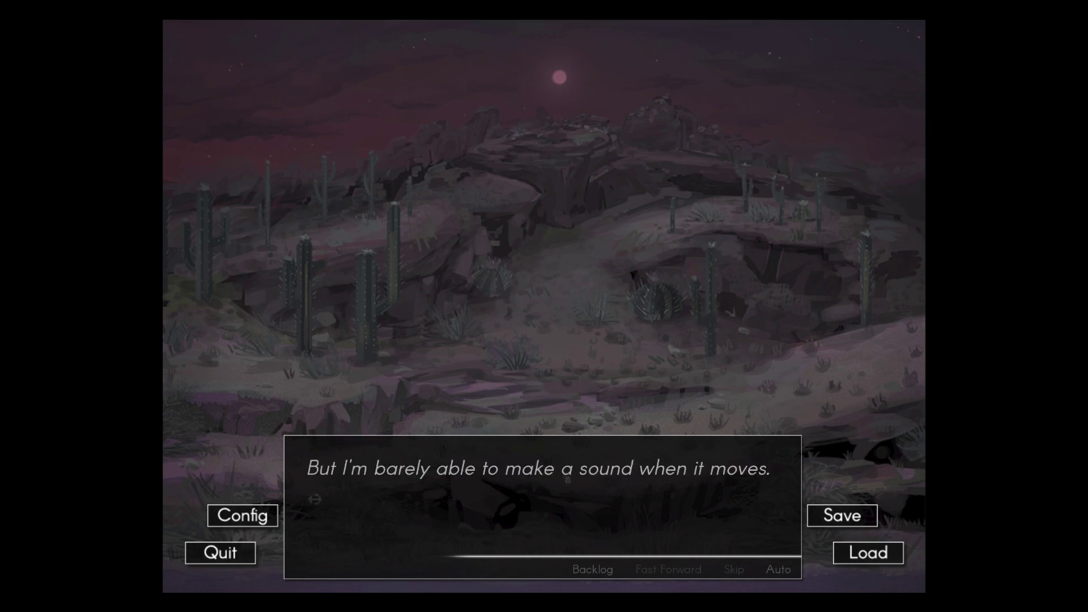
left_click(568, 481)
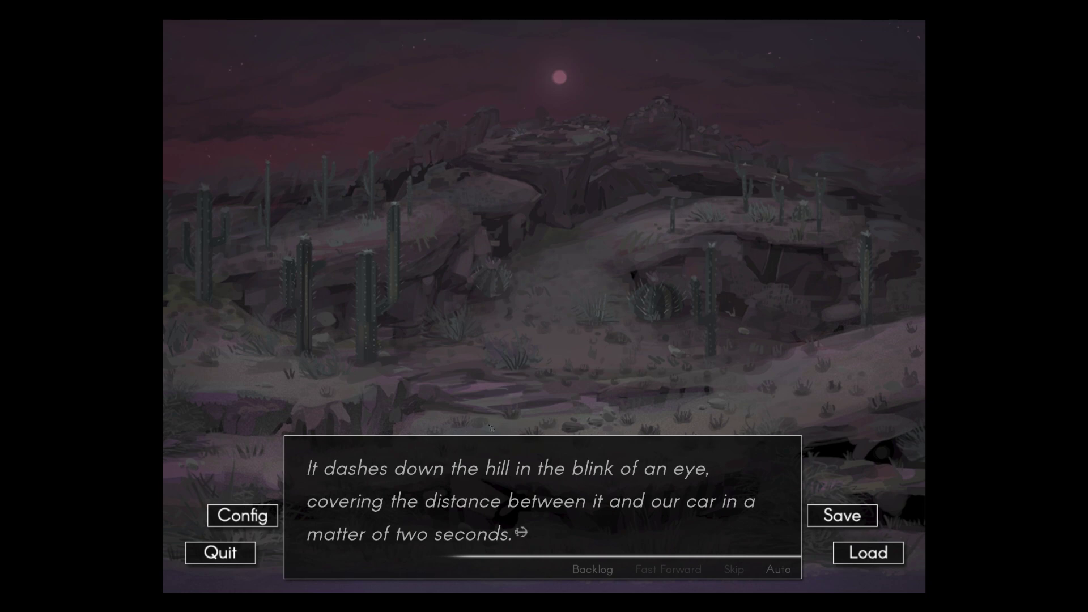
left_click(490, 432)
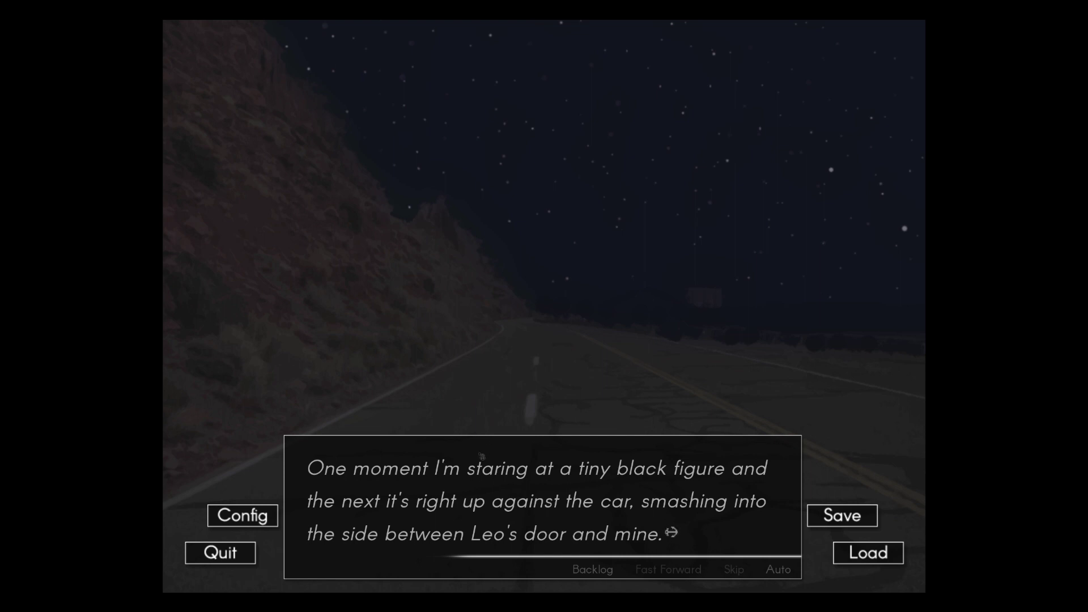
Step: Read the head hitting the glass and Kudzu shouting to hold on as the scene fades
left_click(482, 457)
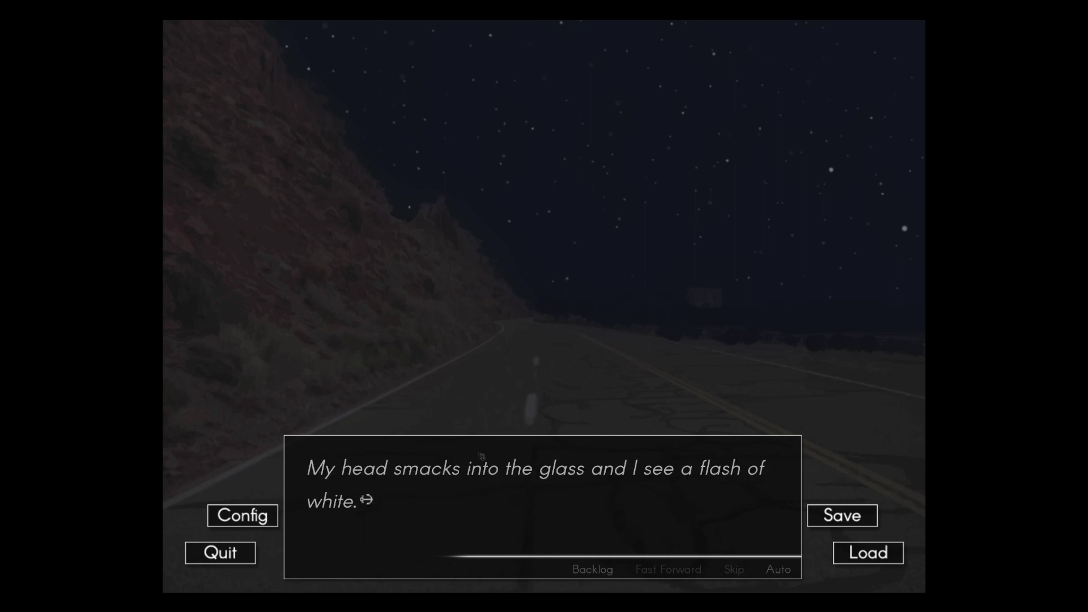
left_click(482, 457)
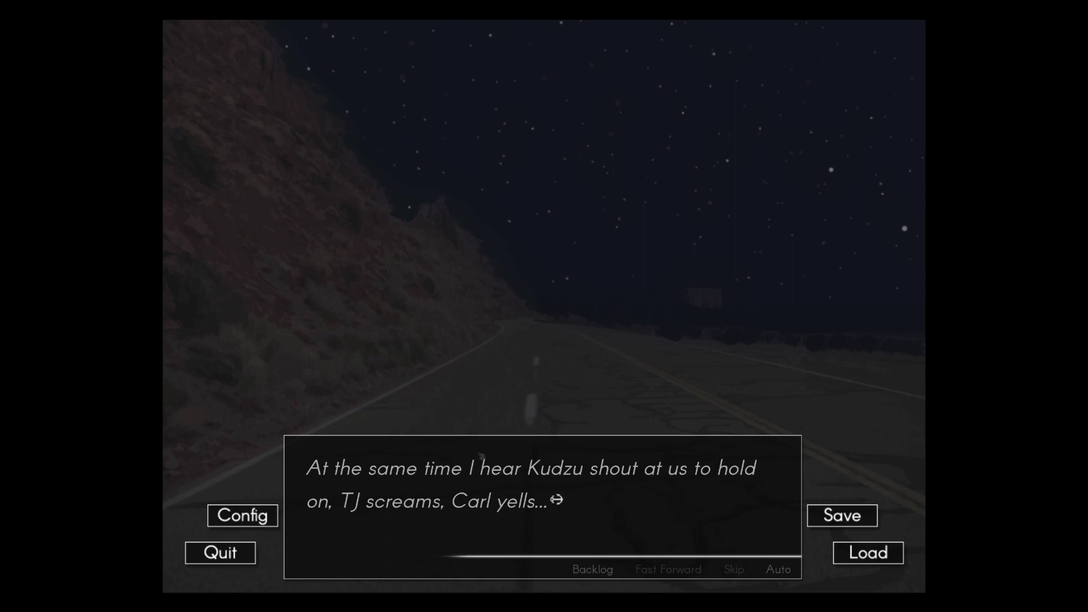
left_click(481, 456)
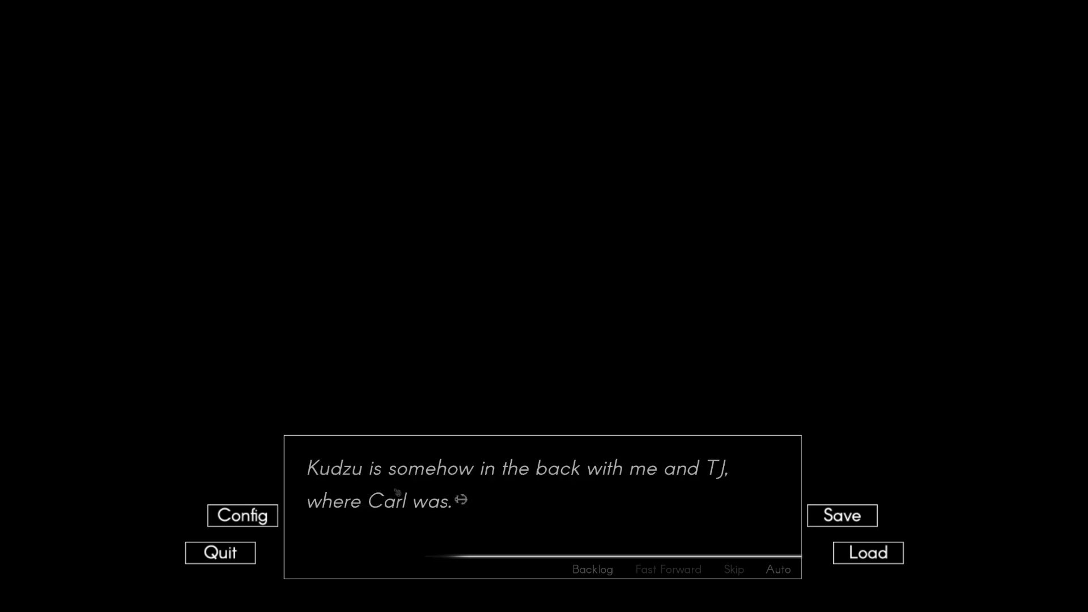
Step: Read Chase's shouted instructions and the underwater narration
left_click(409, 502)
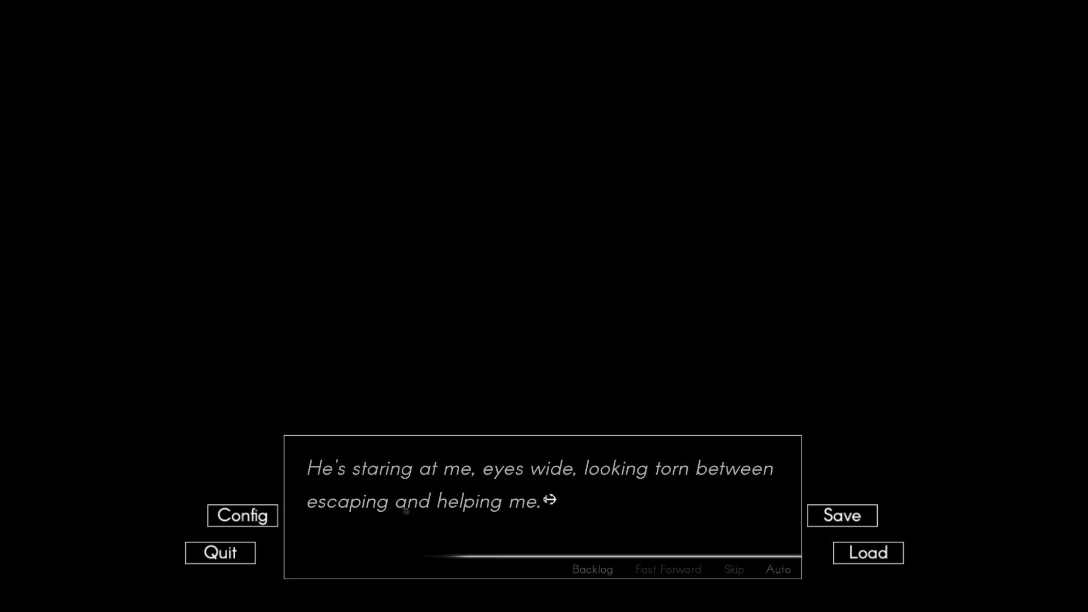
left_click(430, 513)
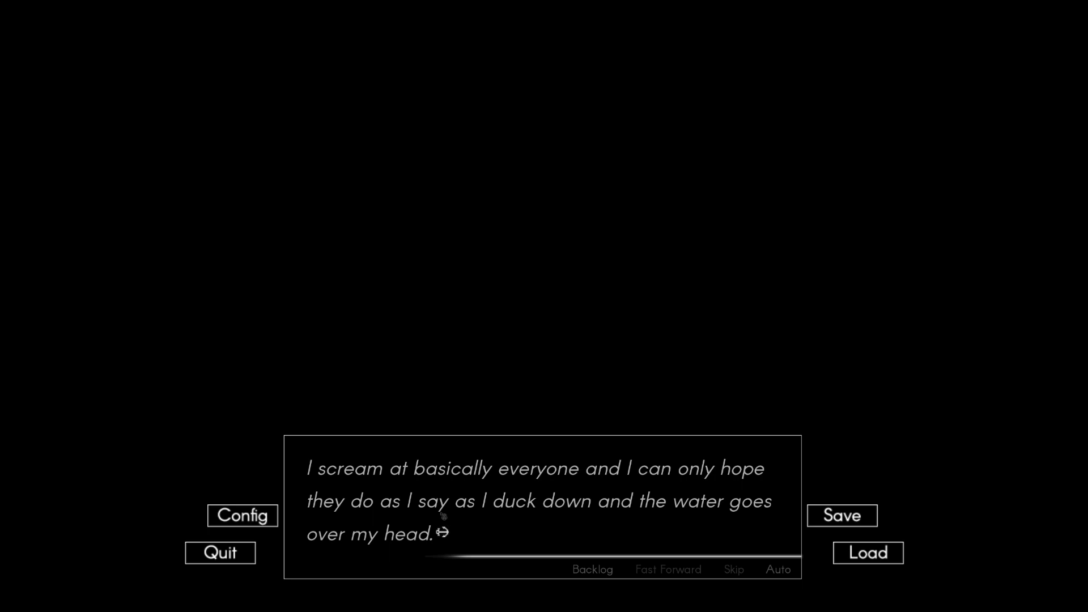
left_click(488, 533)
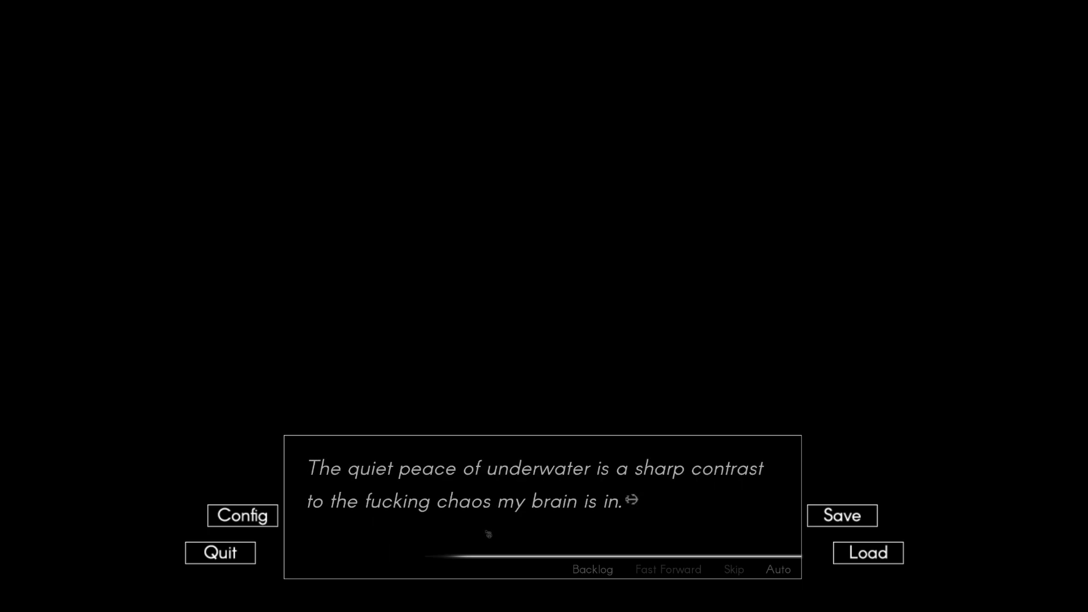
left_click(489, 532)
scroll(489, 534, "up", 1)
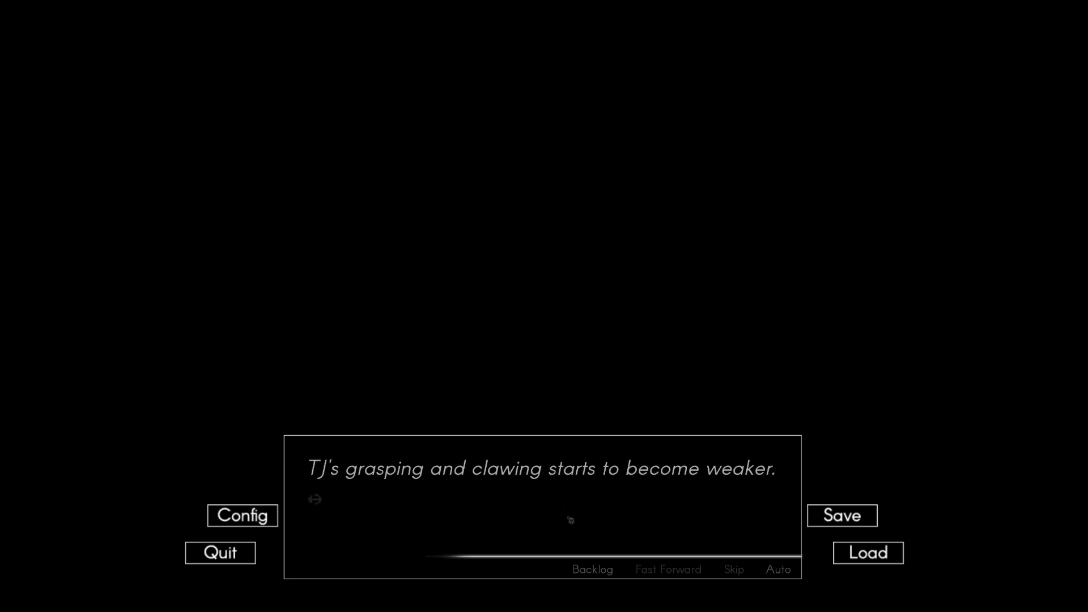
left_click(571, 521)
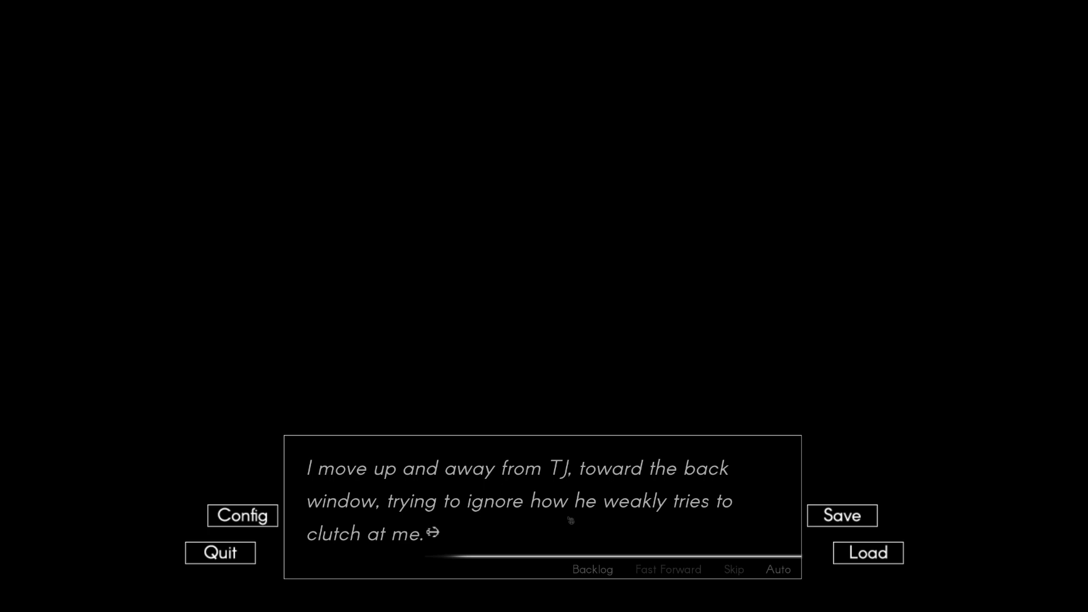
left_click(571, 521)
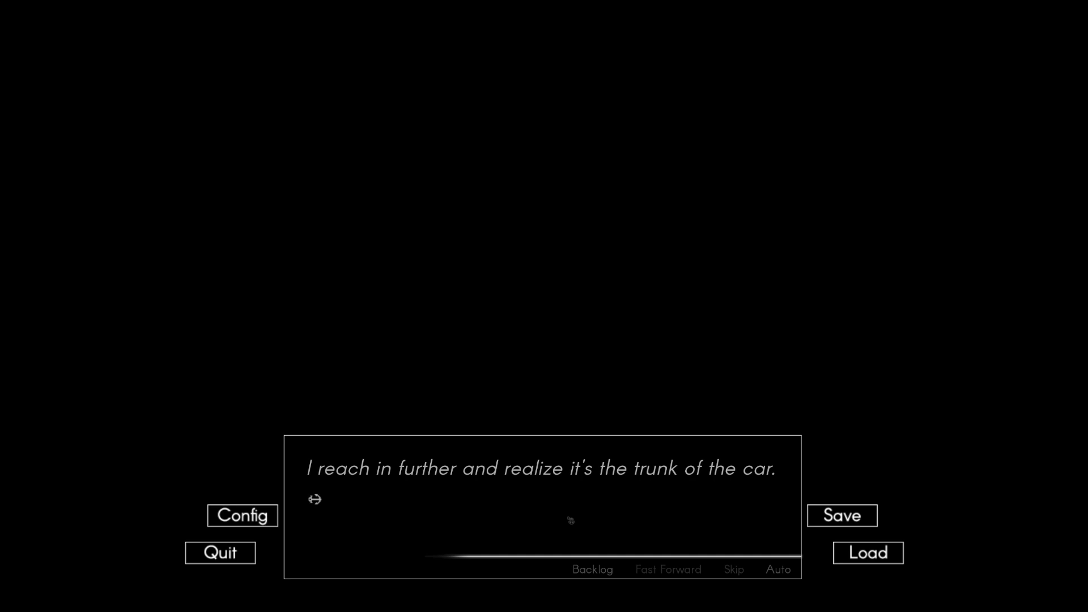
Step: Read TJ weakening, finding the trunk, unlatching the buckle, and kicking through the hole
left_click(571, 520)
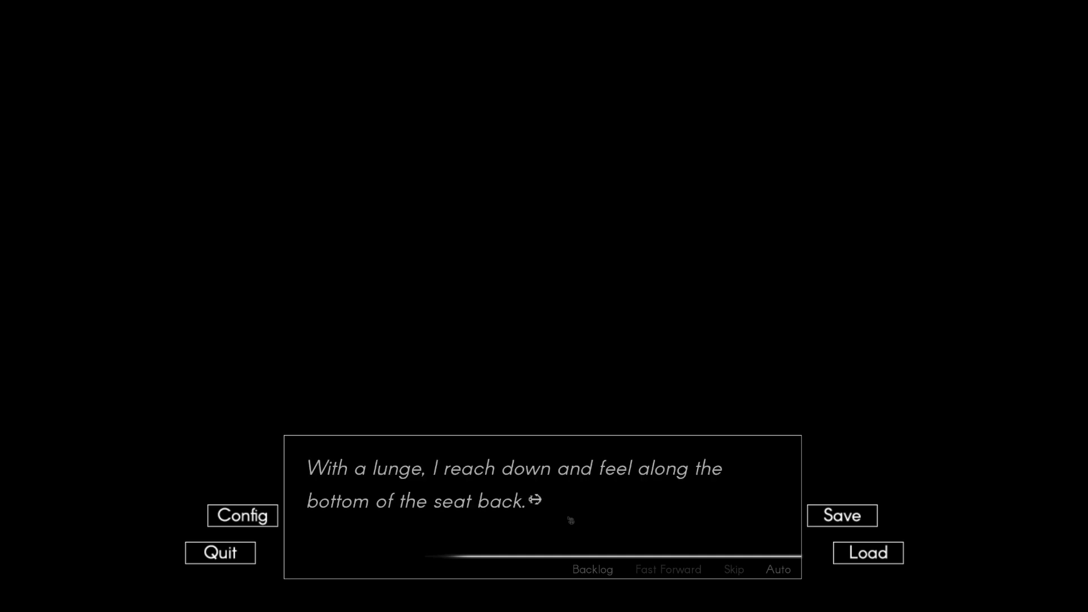
left_click(570, 520)
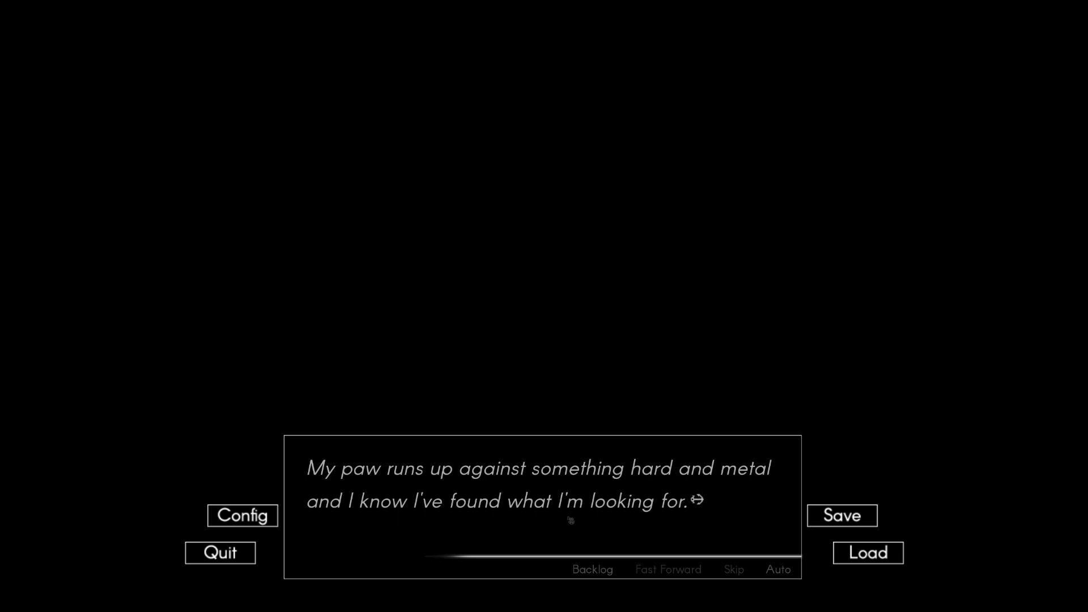
left_click(570, 520)
left_click(571, 521)
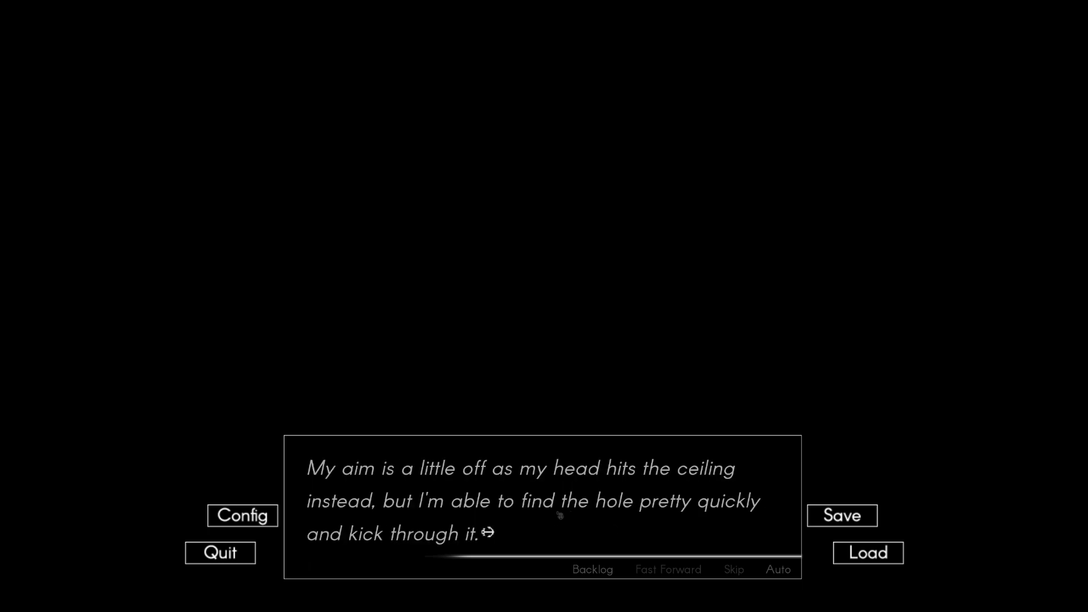
left_click(560, 516)
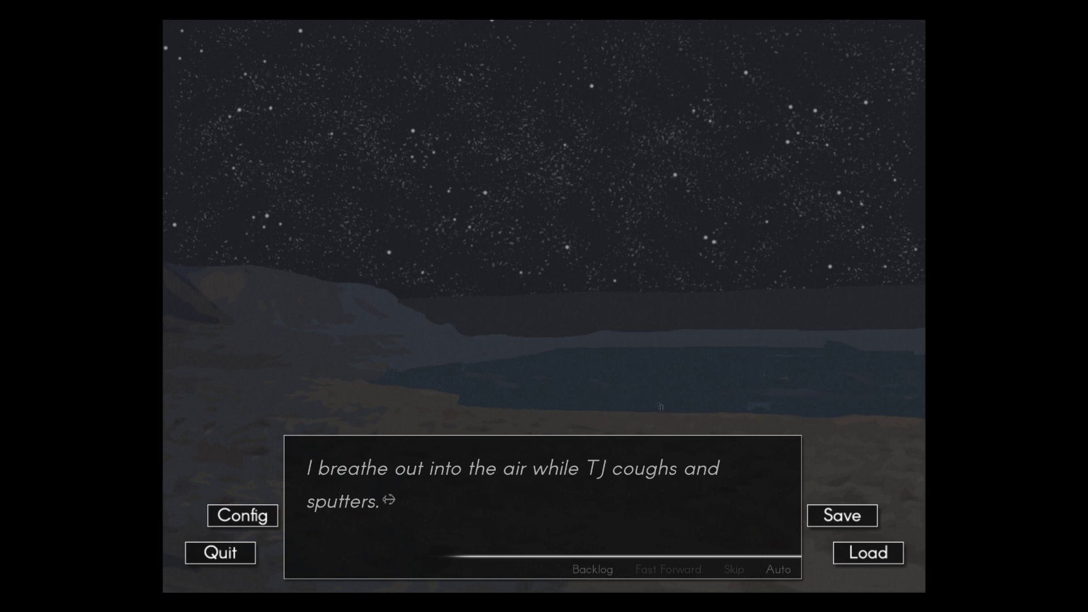
Step: Read as TJ clings to Chase's neck and they spot Kudzu and Leo on the distant shore
left_click(561, 457)
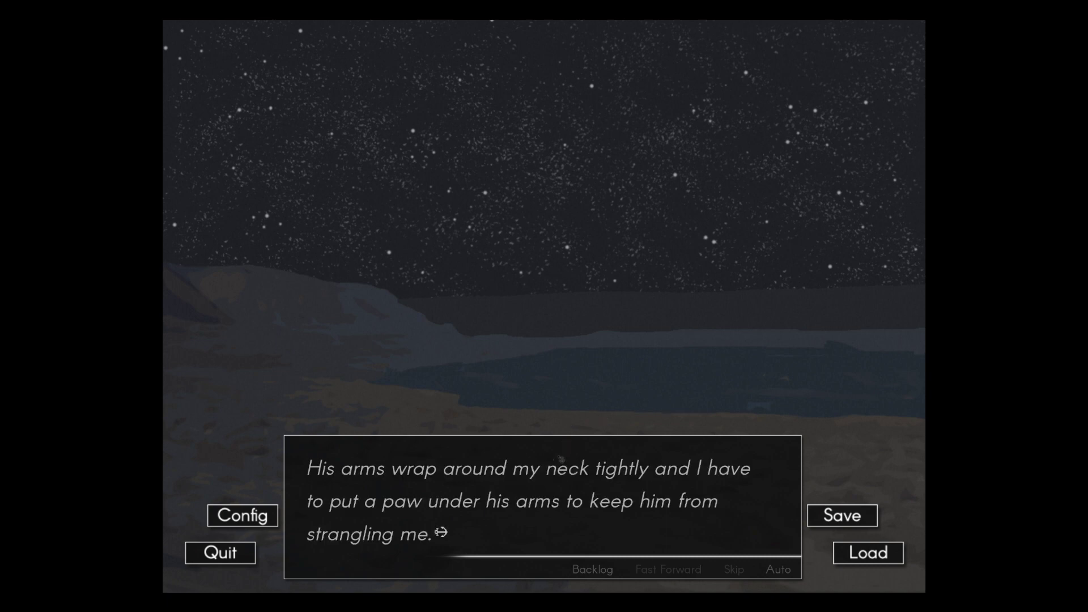
left_click(562, 457)
left_click(561, 457)
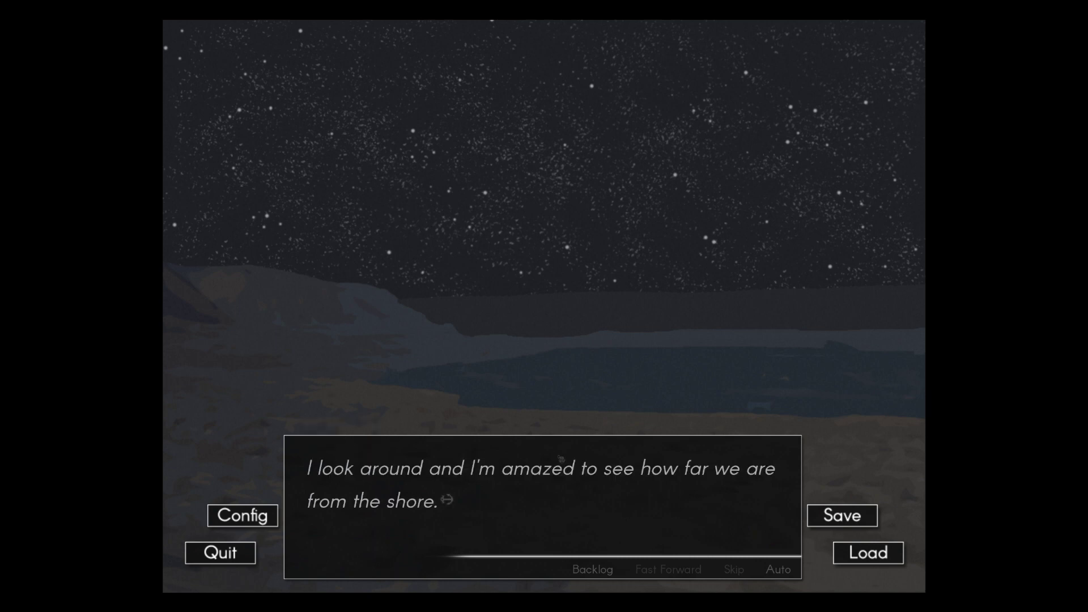
left_click(561, 457)
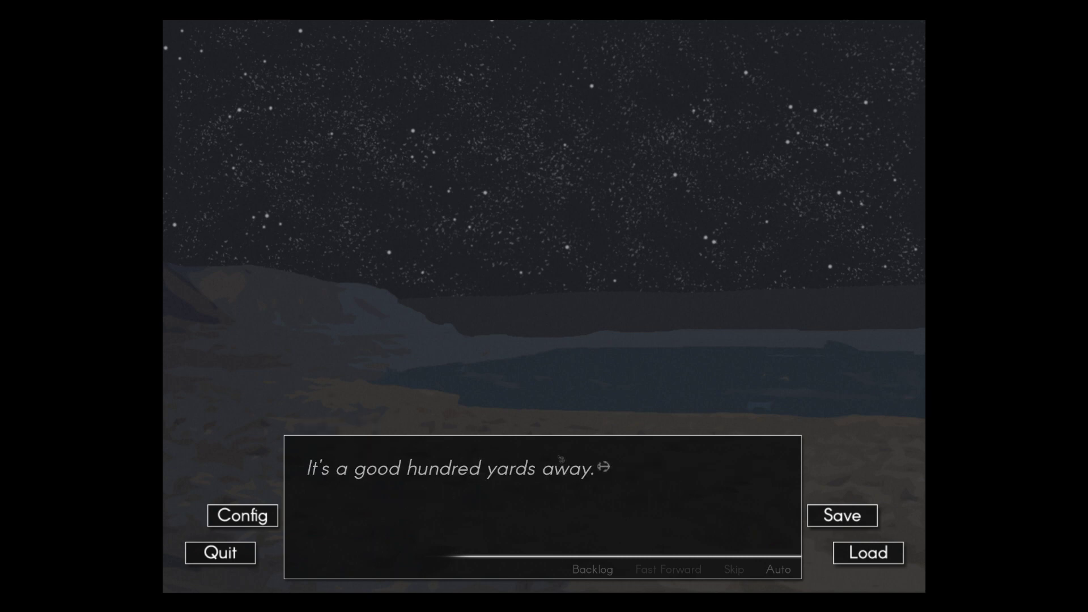
left_click(561, 457)
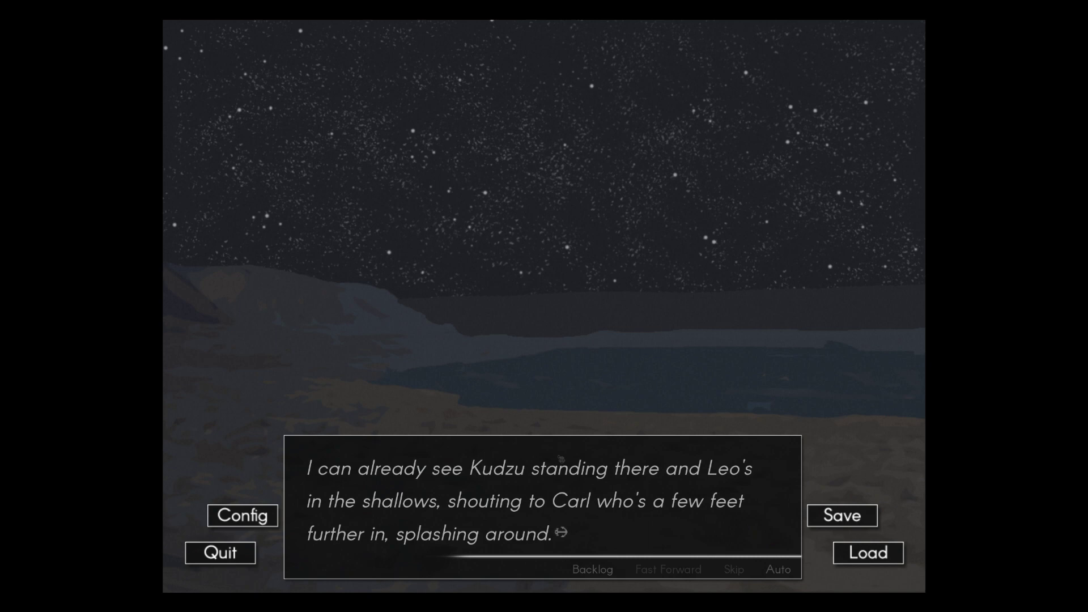
left_click(515, 486)
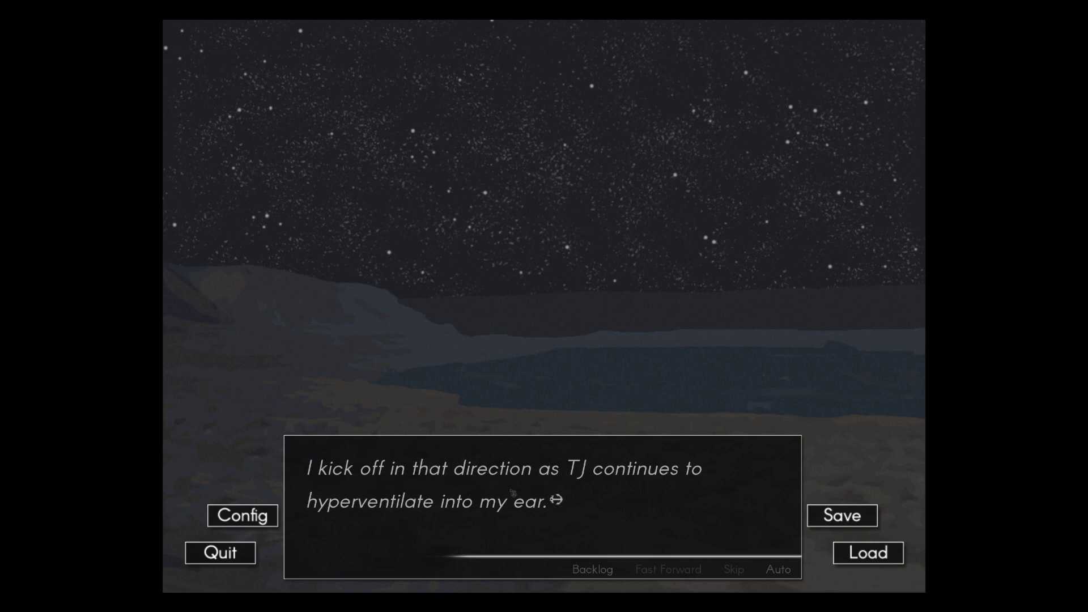
Step: Read Chase calming TJ until TJ mumbles 'Sydney' and Chase swims faster toward land
left_click(514, 493)
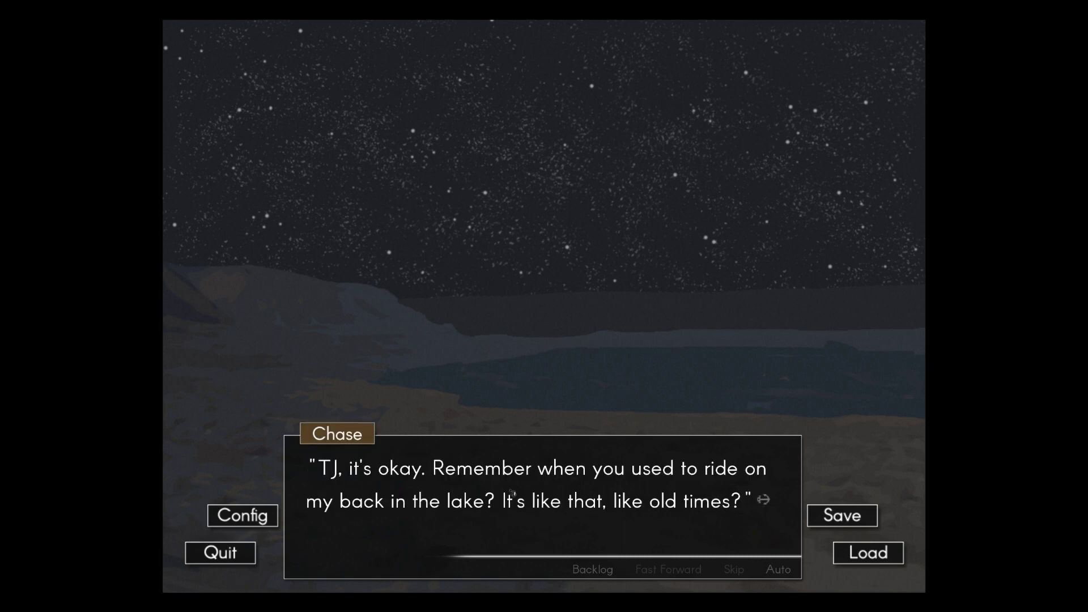
left_click(514, 493)
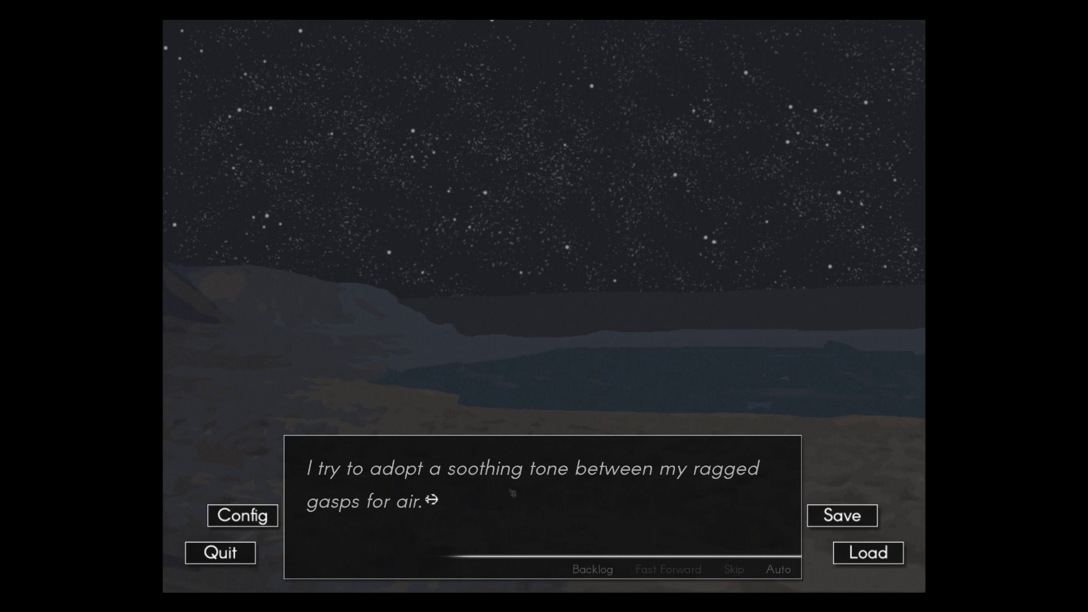
left_click(513, 493)
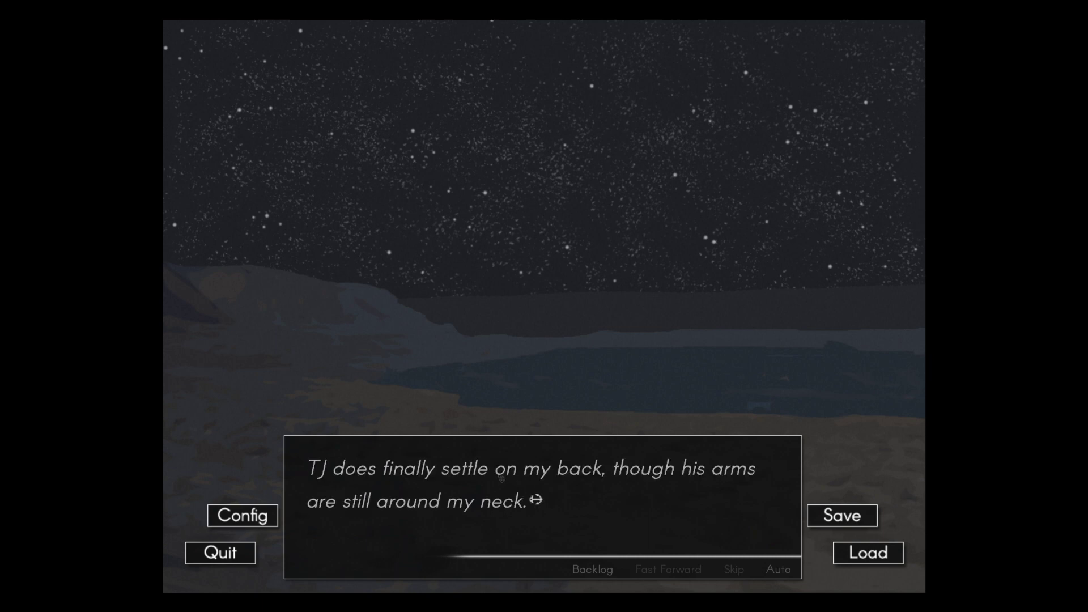
left_click(502, 478)
left_click(502, 478)
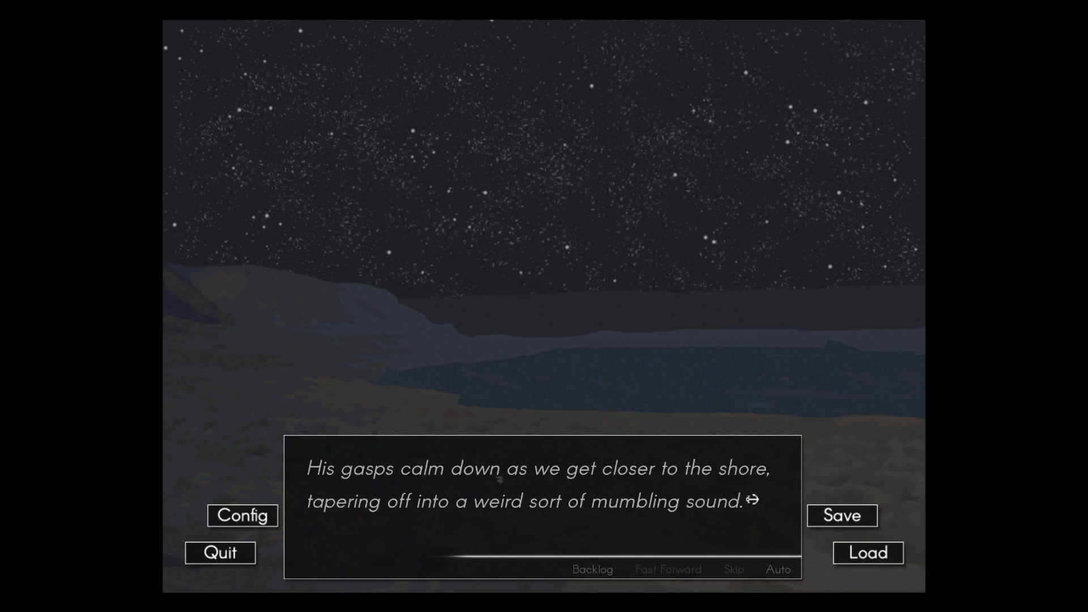
left_click(502, 478)
left_click(500, 478)
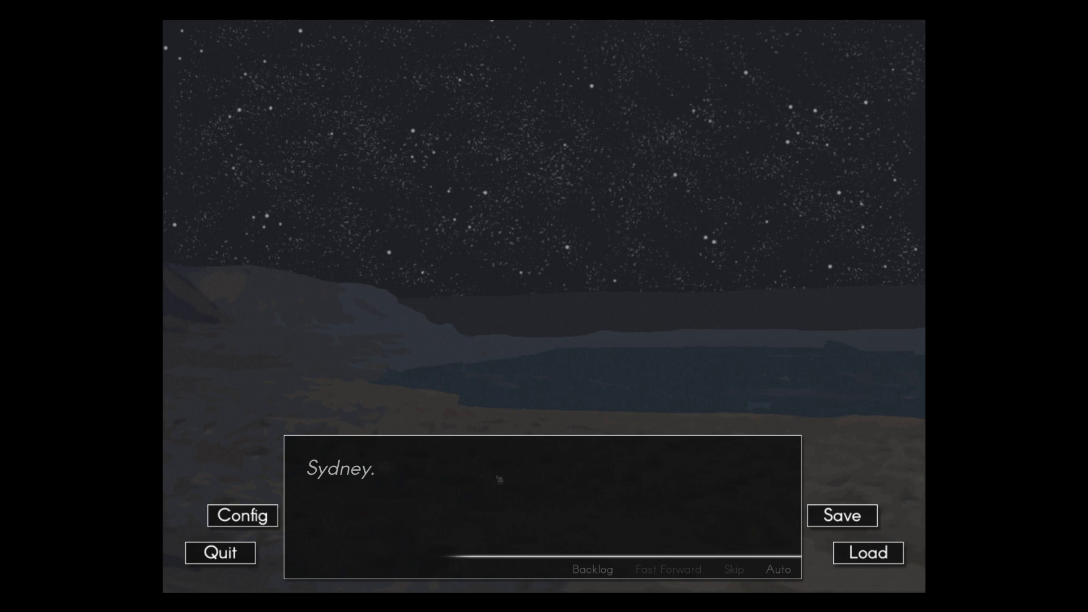
left_click(500, 479)
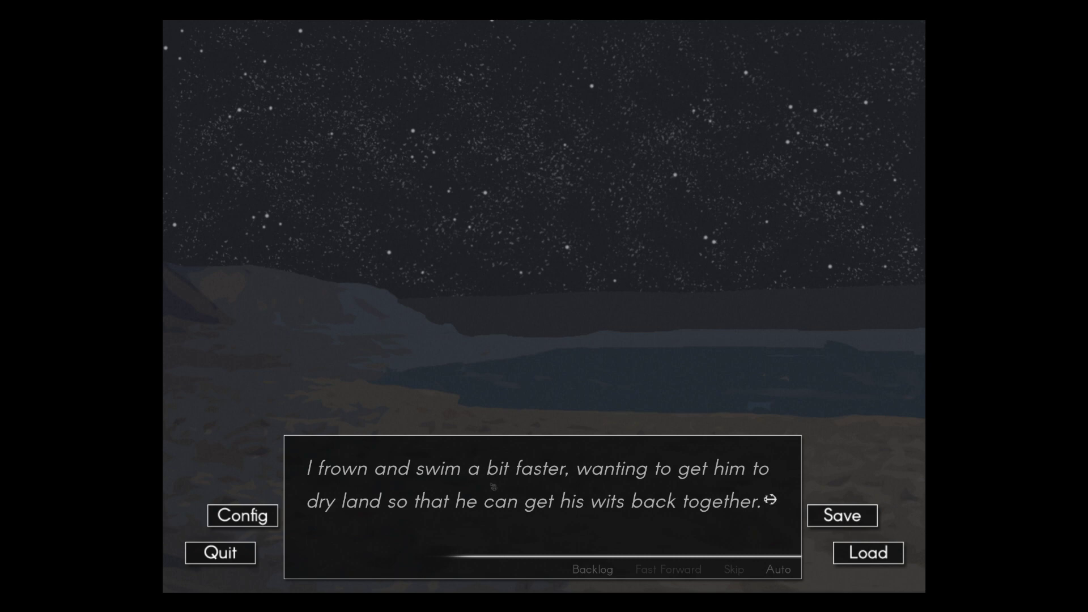
Step: Read Leo pulling Carl ashore, TJ's broken line, and Chase shushing him
left_click(504, 501)
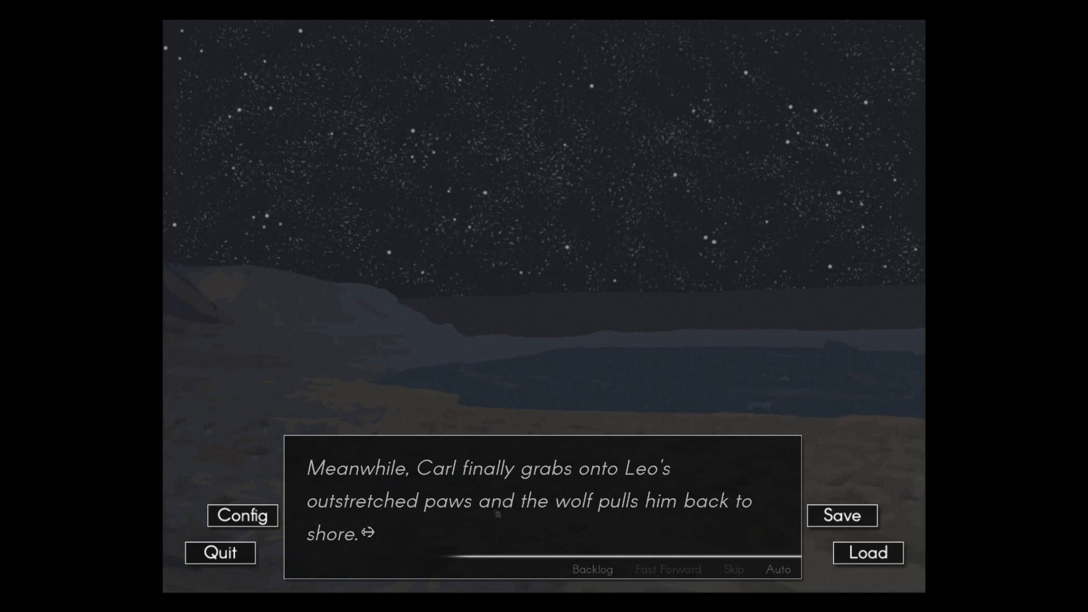
left_click(497, 516)
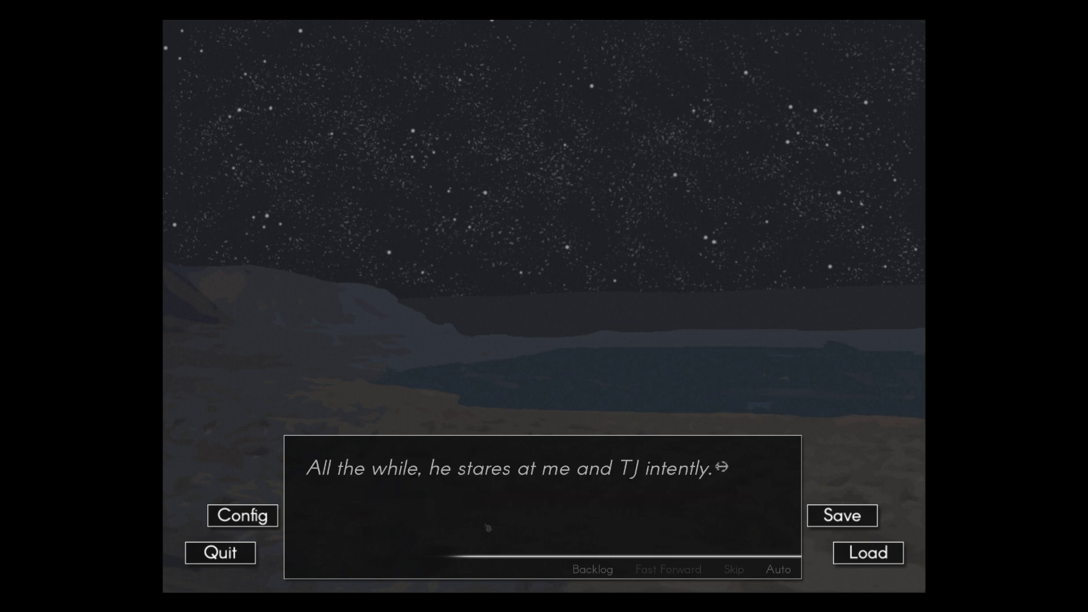
left_click(489, 528)
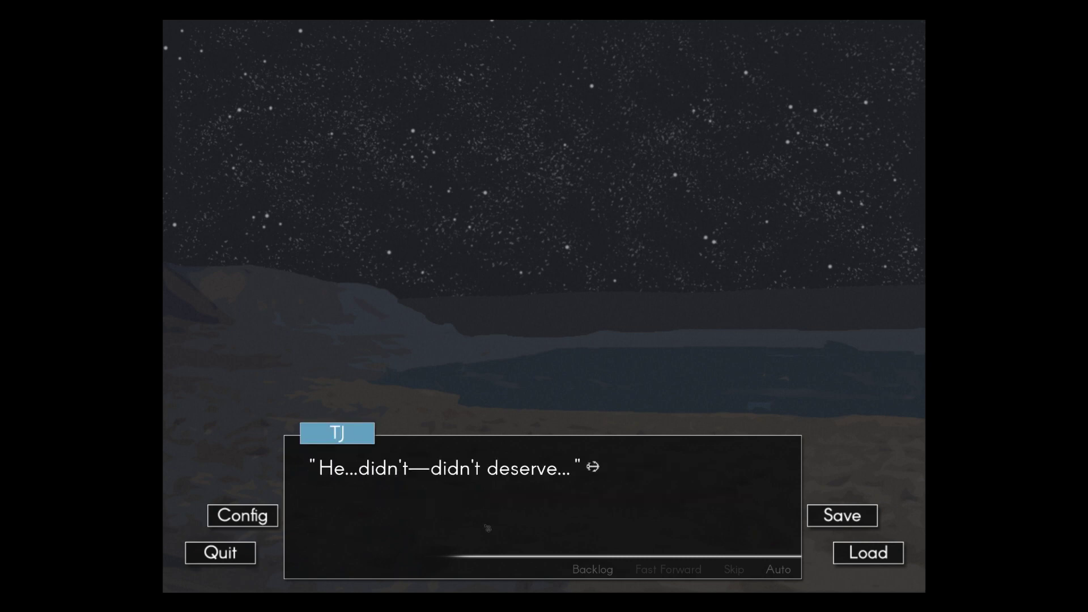
scroll(488, 527, "up", 1)
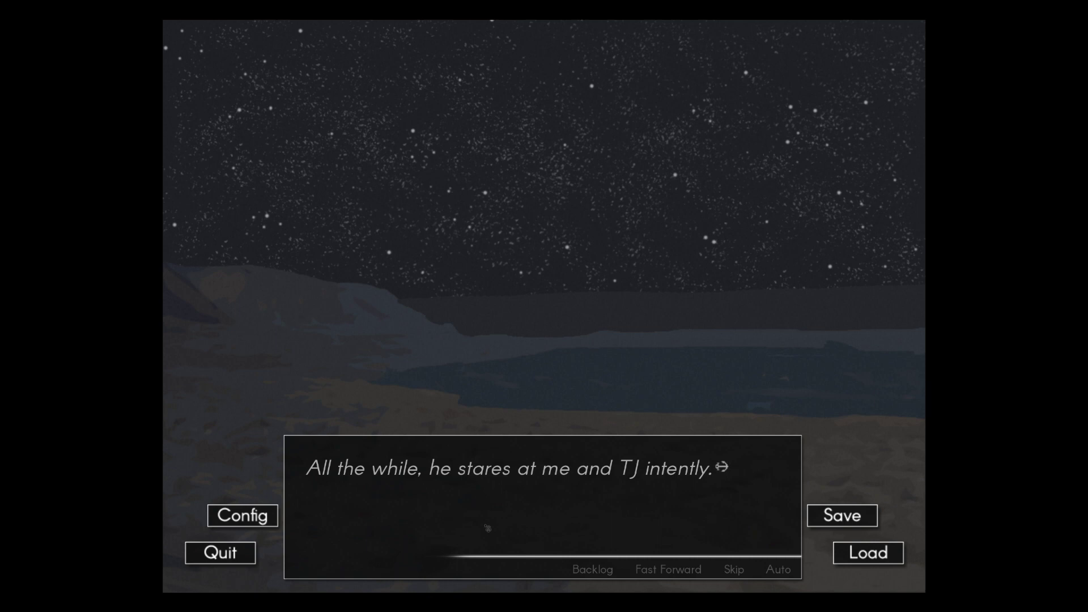
scroll(488, 528, "up", 1)
scroll(487, 528, "down", 2)
left_click(489, 528)
left_click(489, 528)
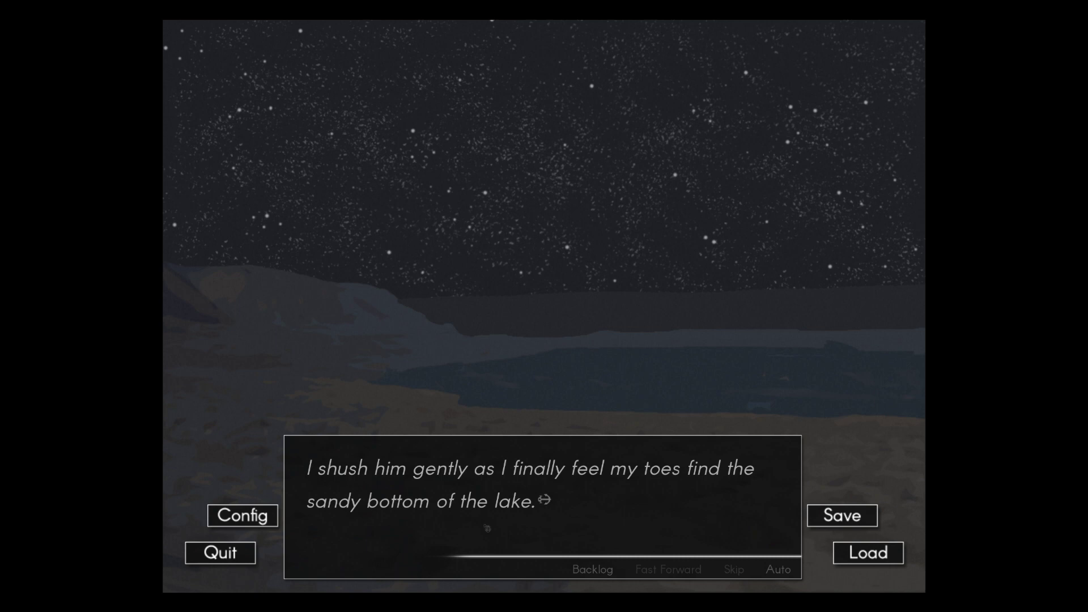
Step: Read Chase pulling the lynx ashore beside Carl until TJ asks about Sydney
left_click(528, 517)
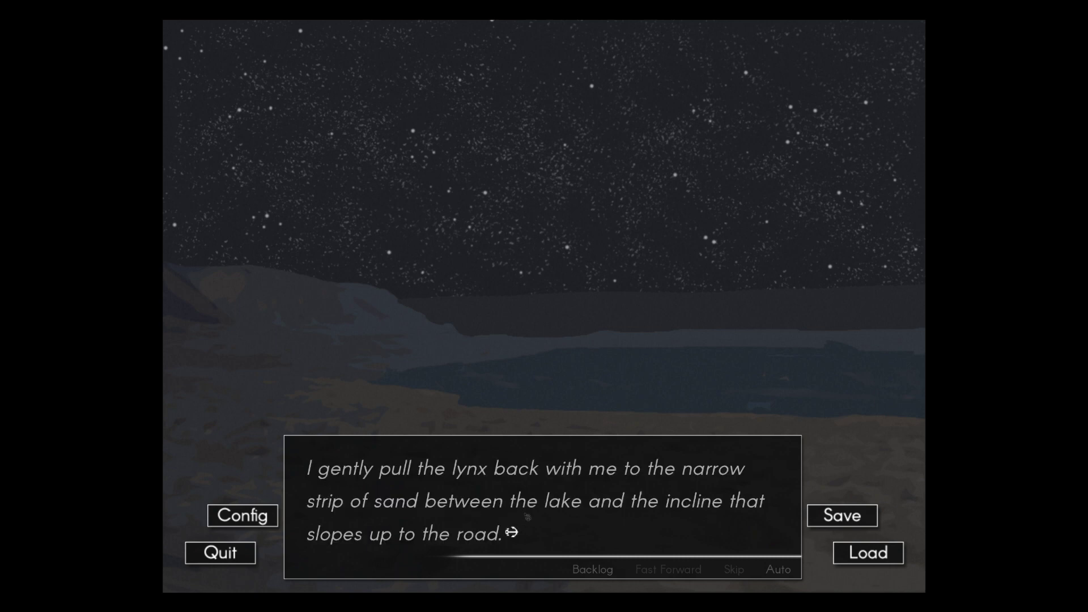
left_click(527, 517)
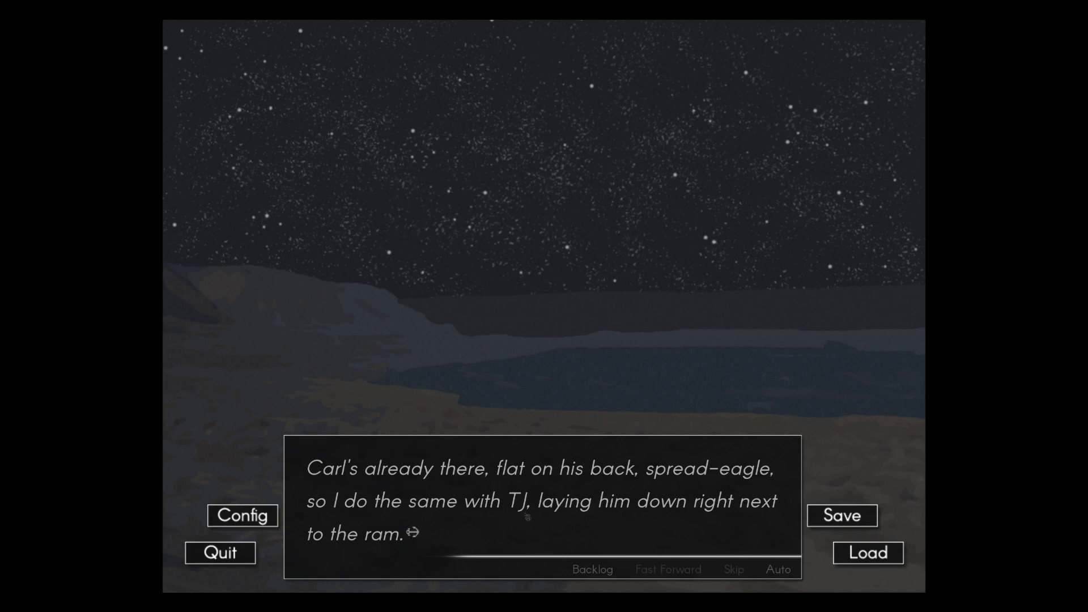
left_click(528, 517)
left_click(528, 517)
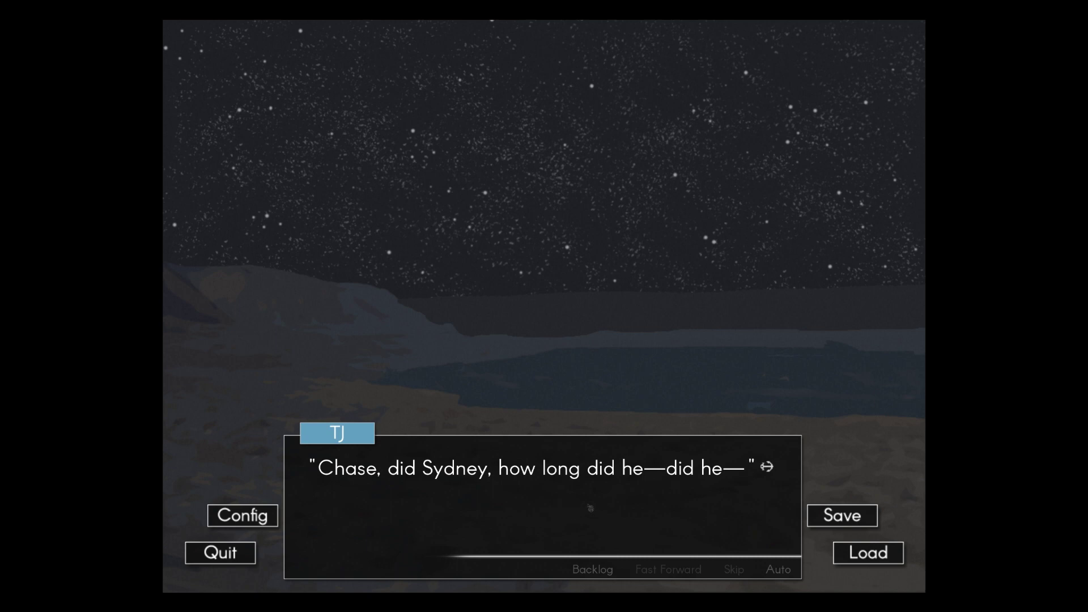
Step: Read Chase quieting TJ and Kudzu reaching out, until Leo hugs Chase and appears on screen
left_click(611, 507)
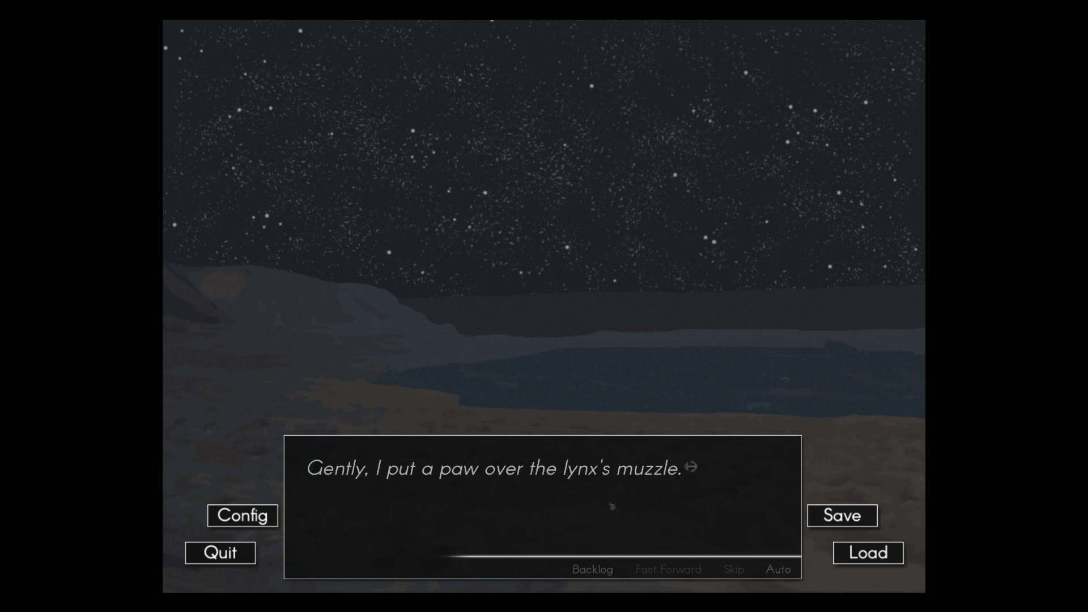
left_click(610, 507)
left_click(612, 507)
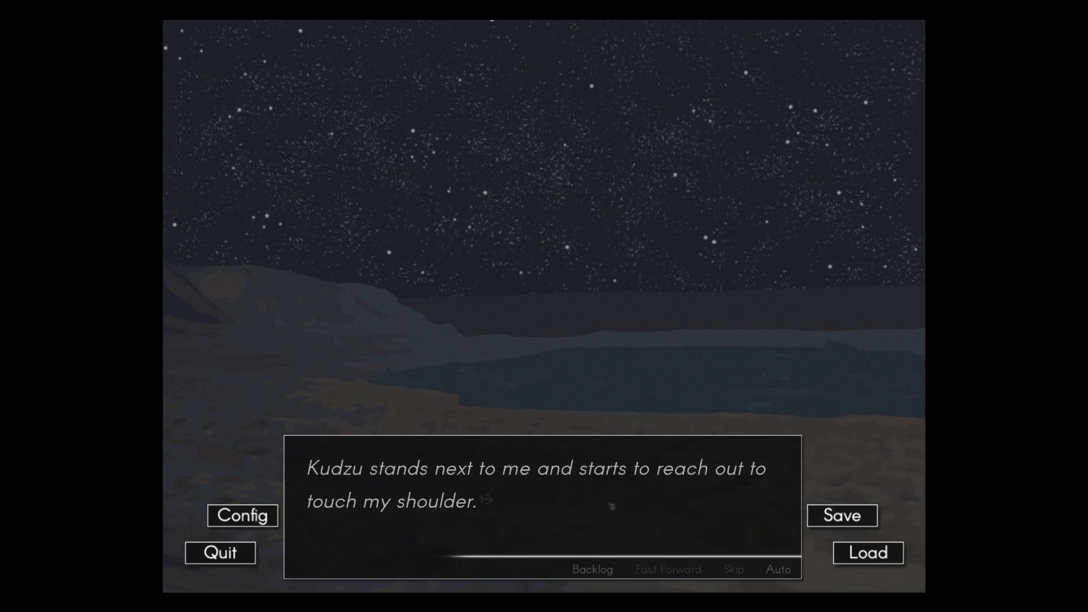
left_click(611, 507)
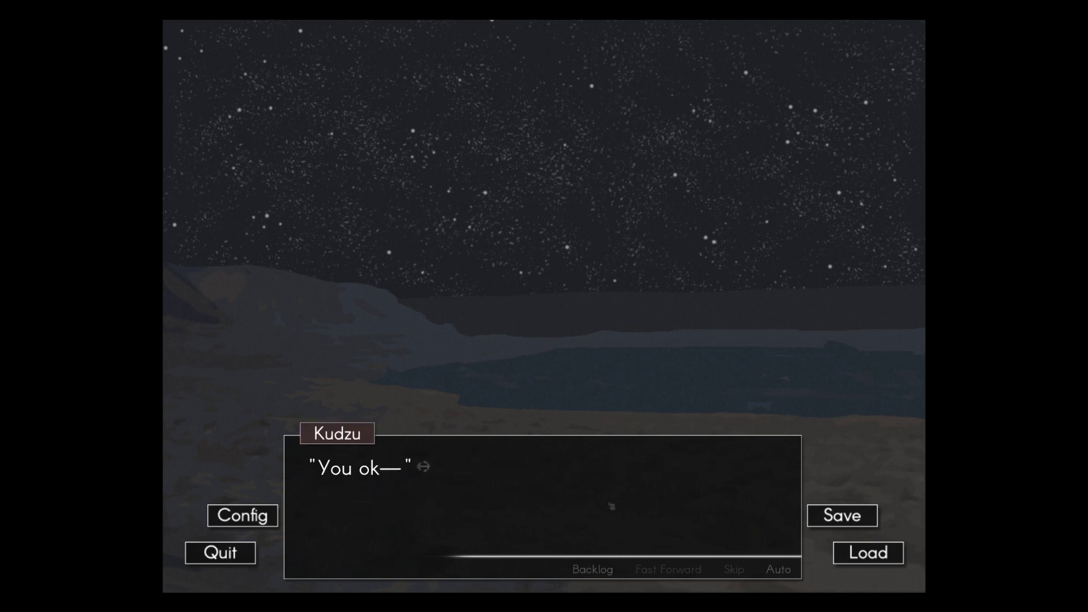
left_click(611, 507)
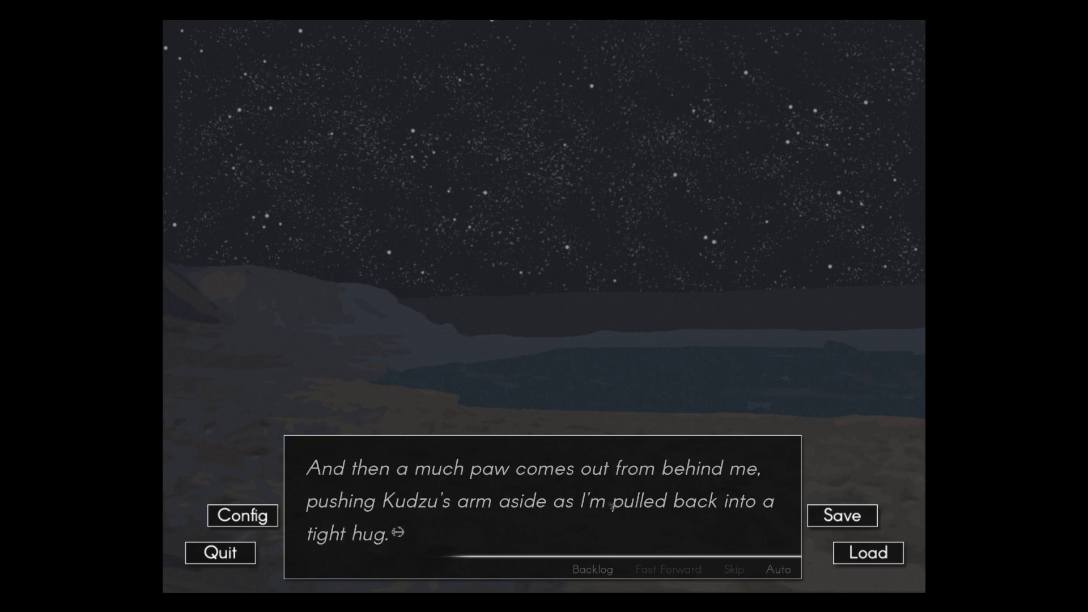
left_click(611, 507)
left_click(563, 505)
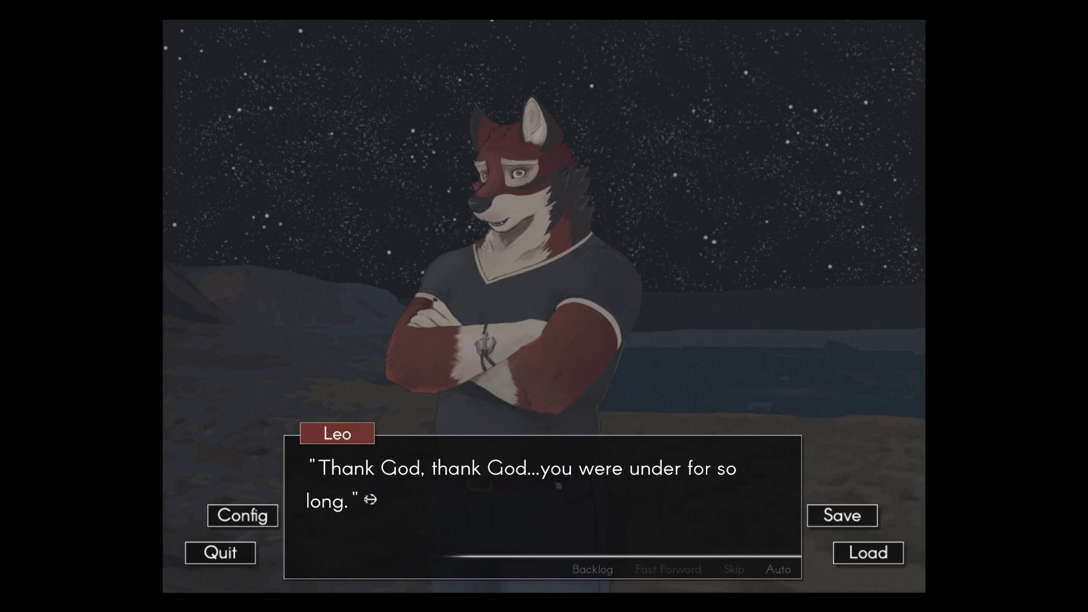
Step: Read Chase spotting the gash on Leo's face and Leo explaining they hit the windows
left_click(557, 484)
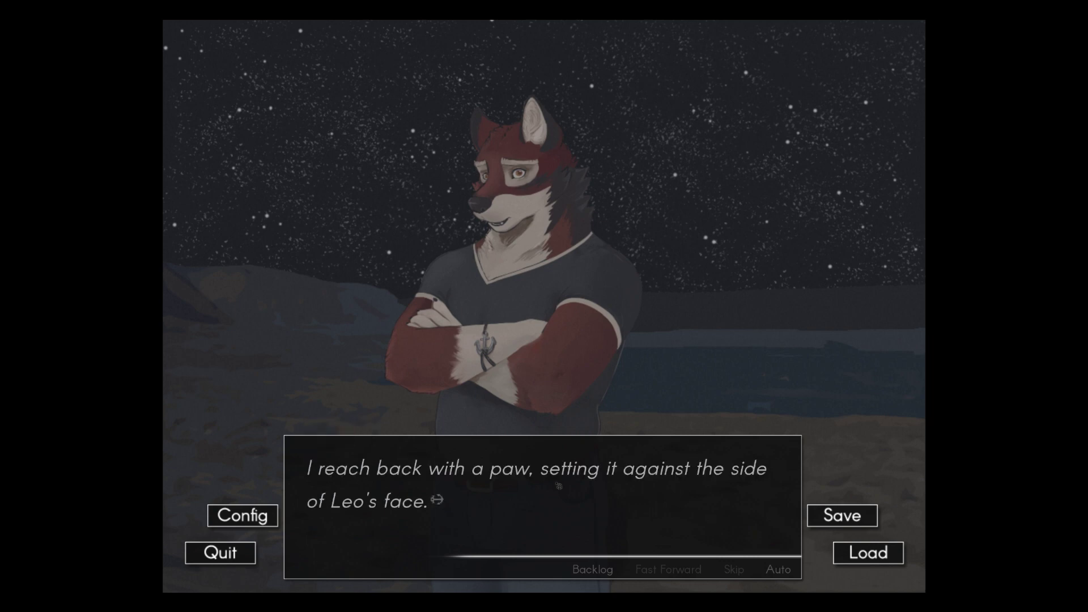
left_click(559, 485)
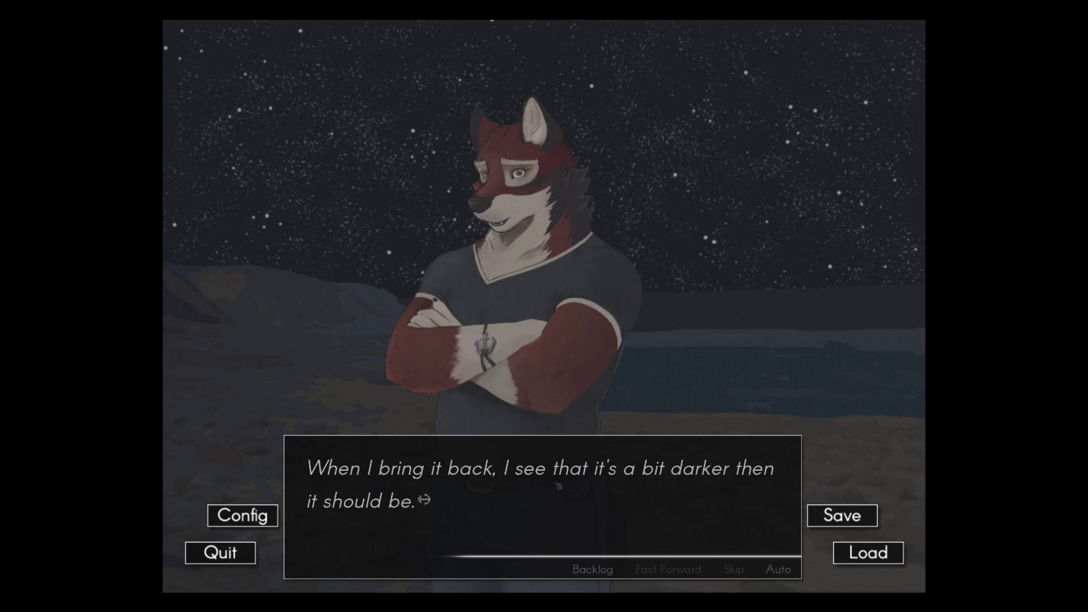
left_click(558, 486)
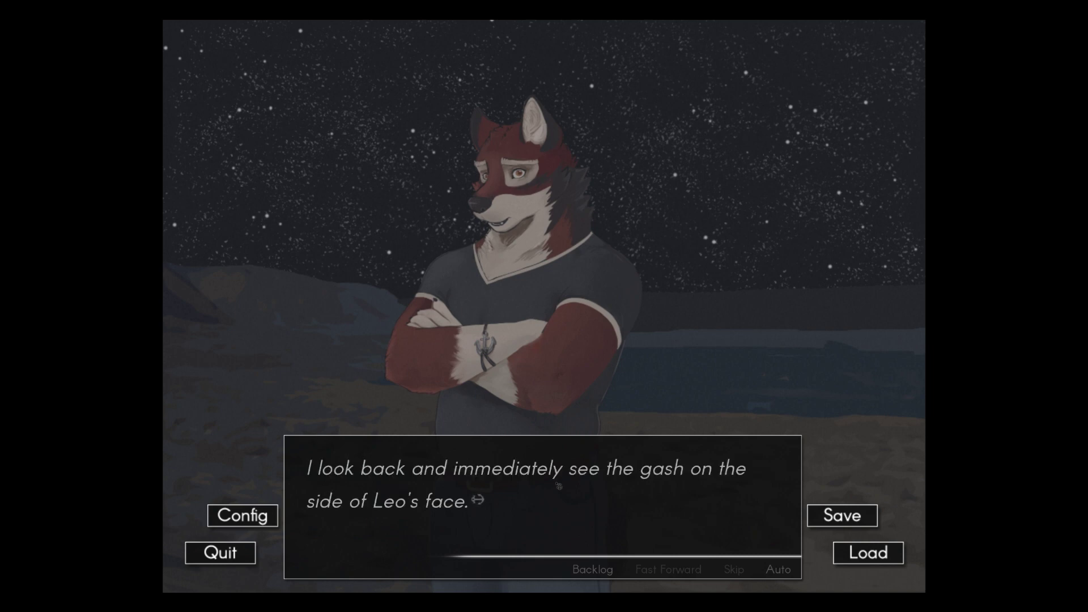
left_click(558, 485)
left_click(559, 485)
left_click(558, 486)
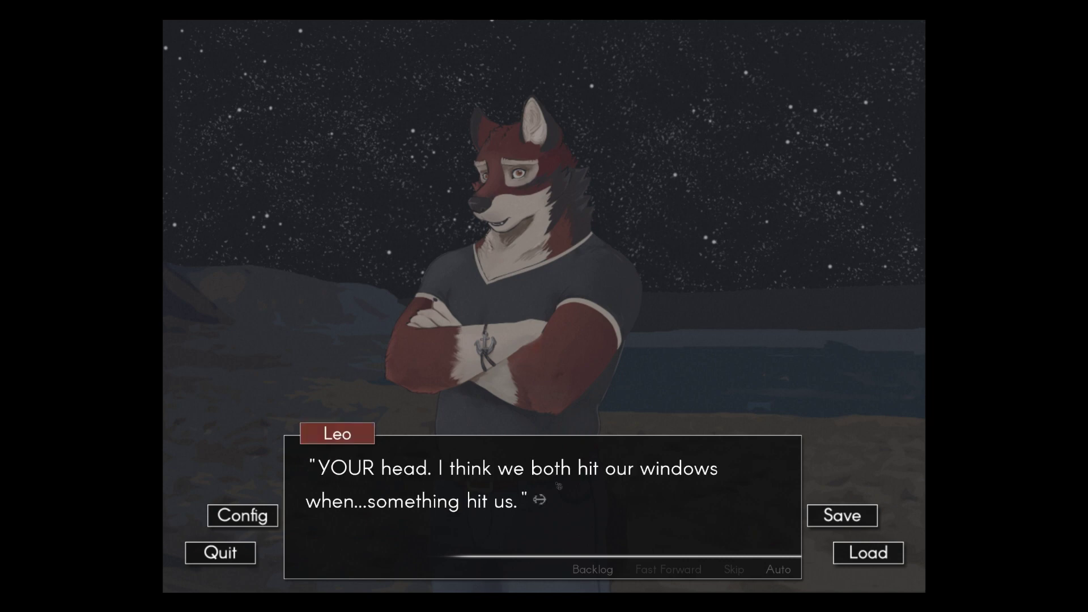
Step: Read Chase finding his own forehead cut, blaming the creature, and asking Kudzu if he's okay
left_click(559, 485)
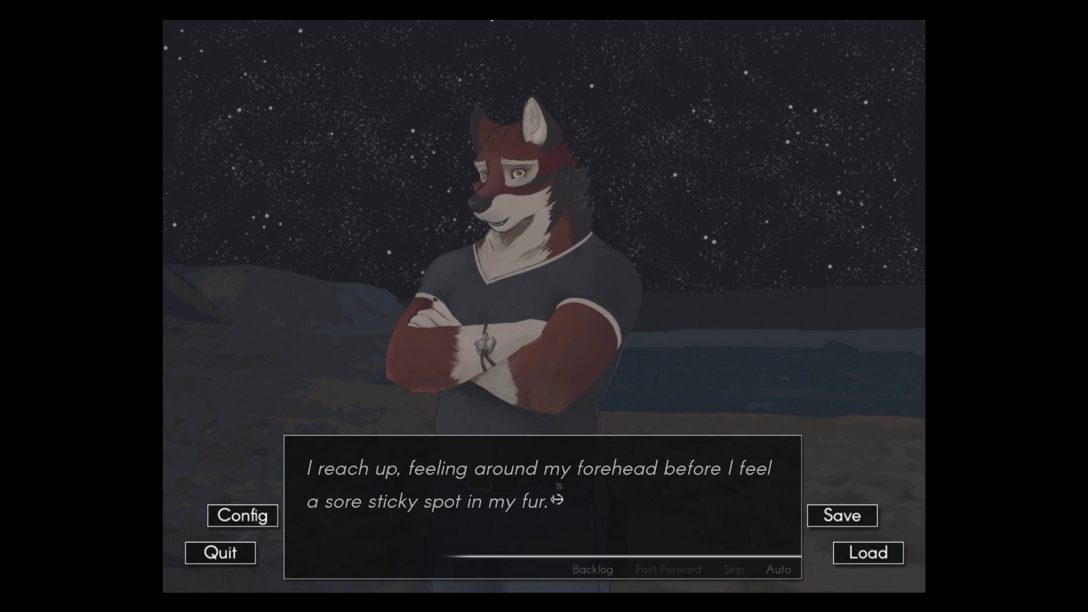
left_click(559, 485)
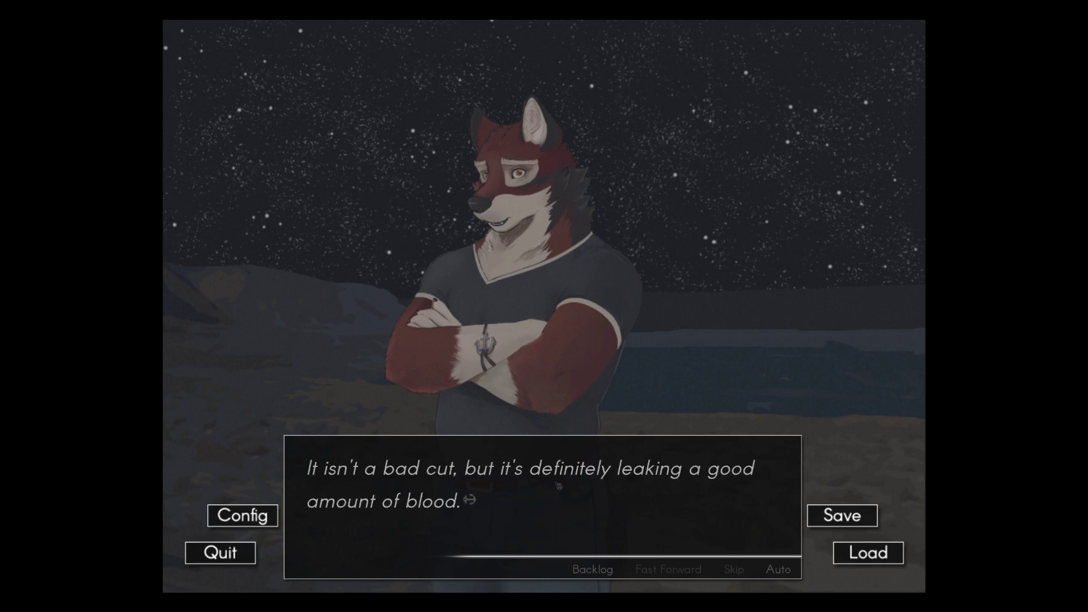
left_click(558, 485)
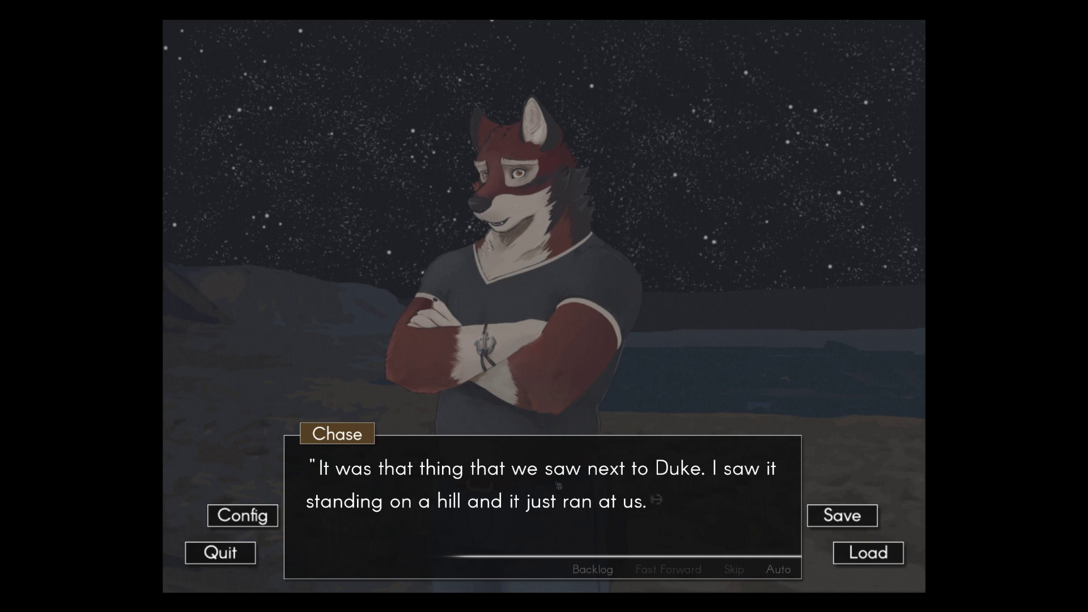
left_click(605, 492)
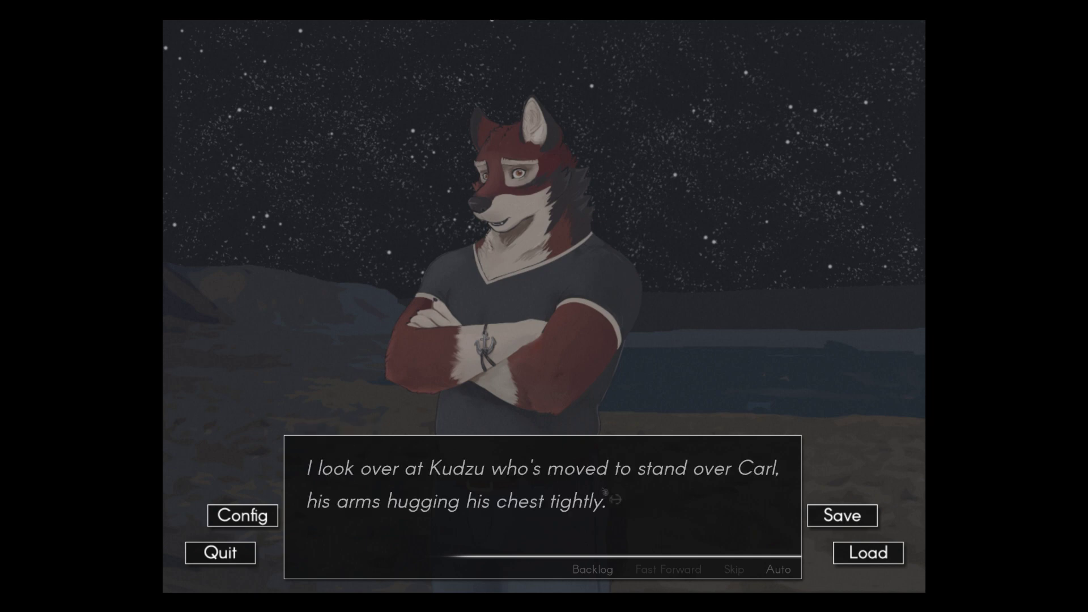
left_click(604, 491)
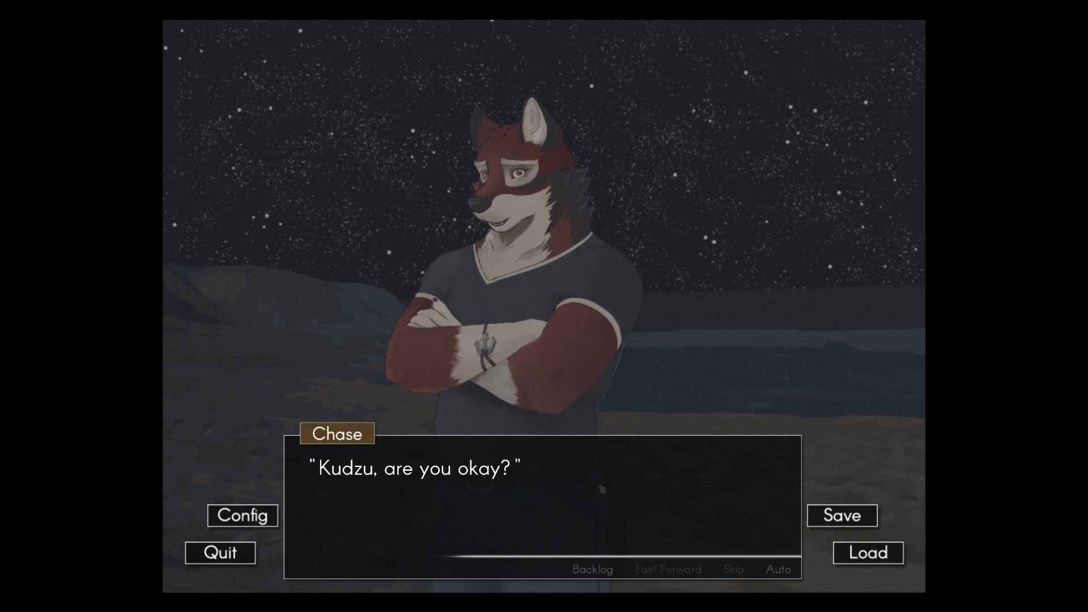
left_click(601, 489)
Step: Read Kudzu's worry over Carl's cough as Chase kneels and touches the panting ram's head
left_click(600, 489)
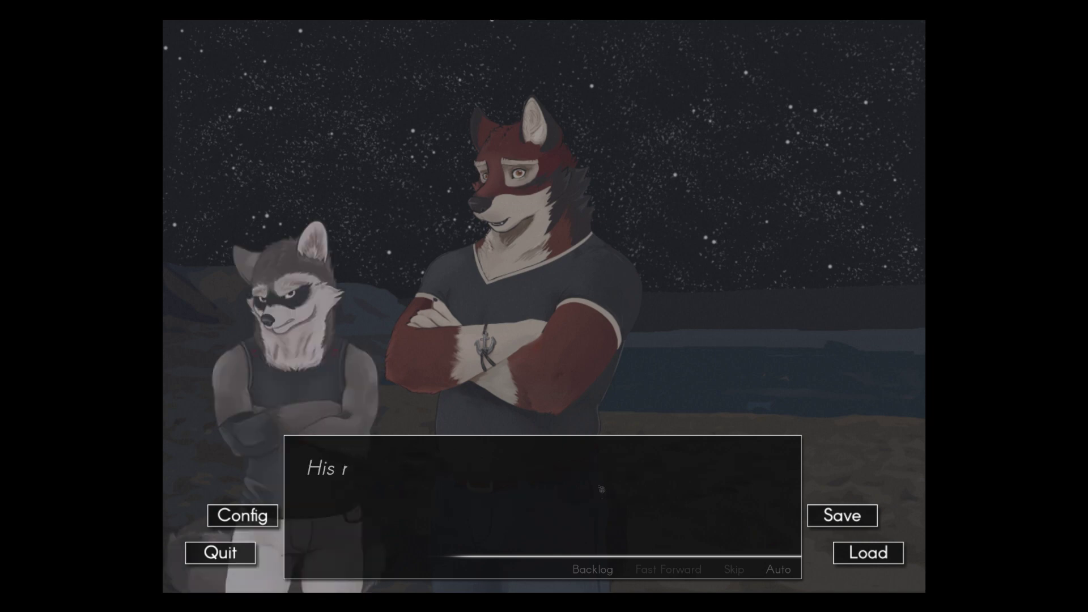
left_click(601, 489)
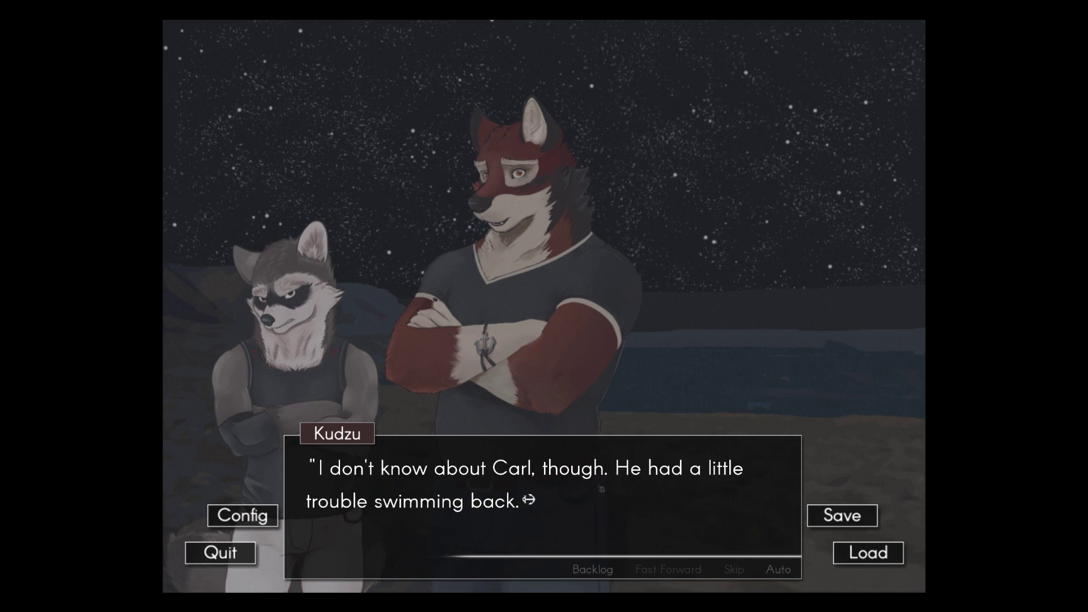
left_click(601, 488)
left_click(601, 489)
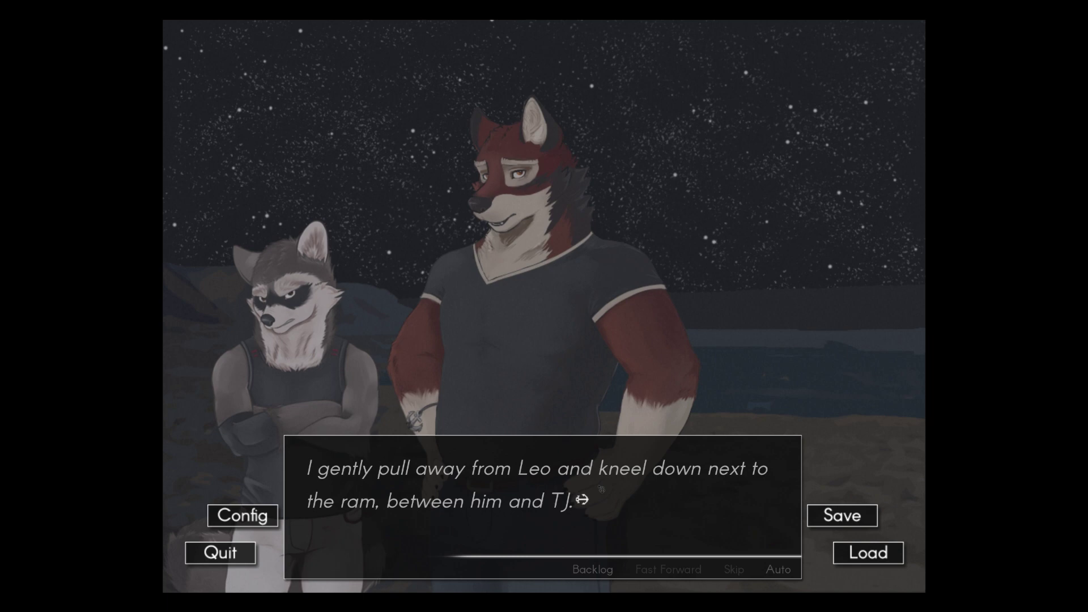
left_click(600, 489)
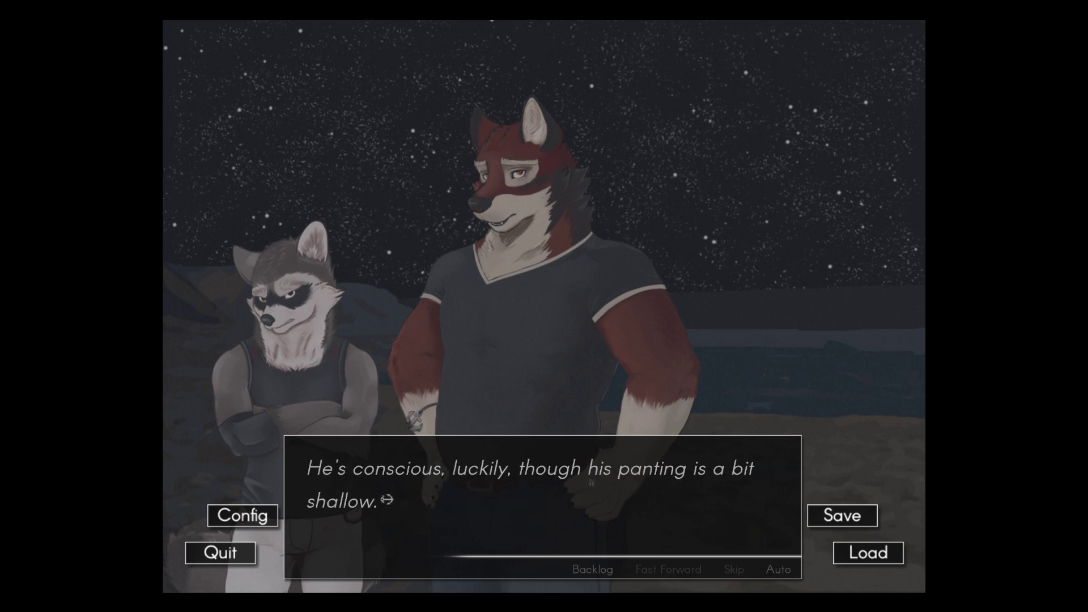
left_click(590, 482)
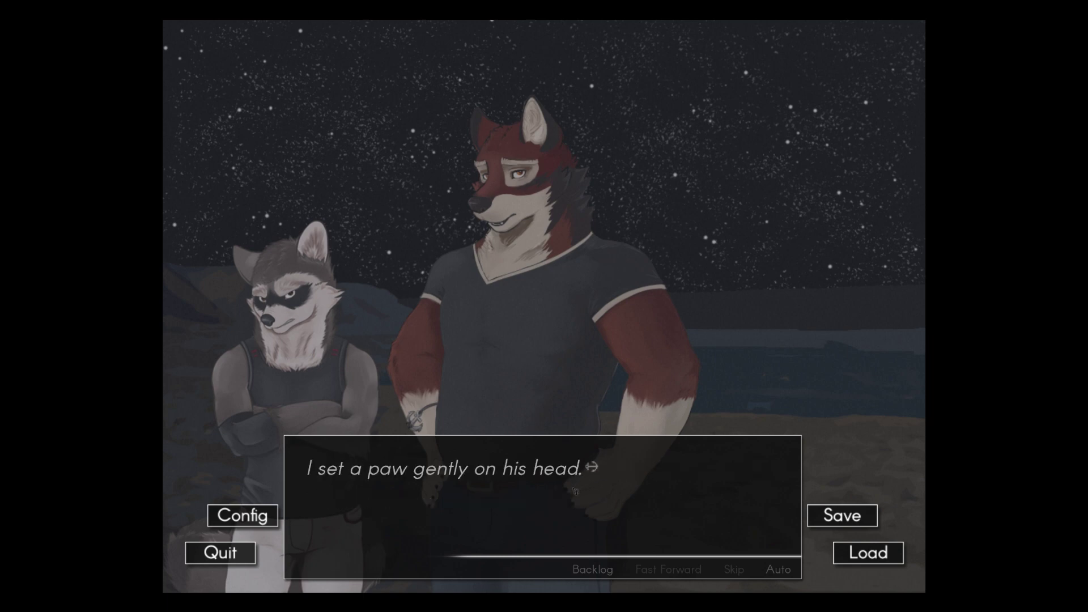
left_click(576, 489)
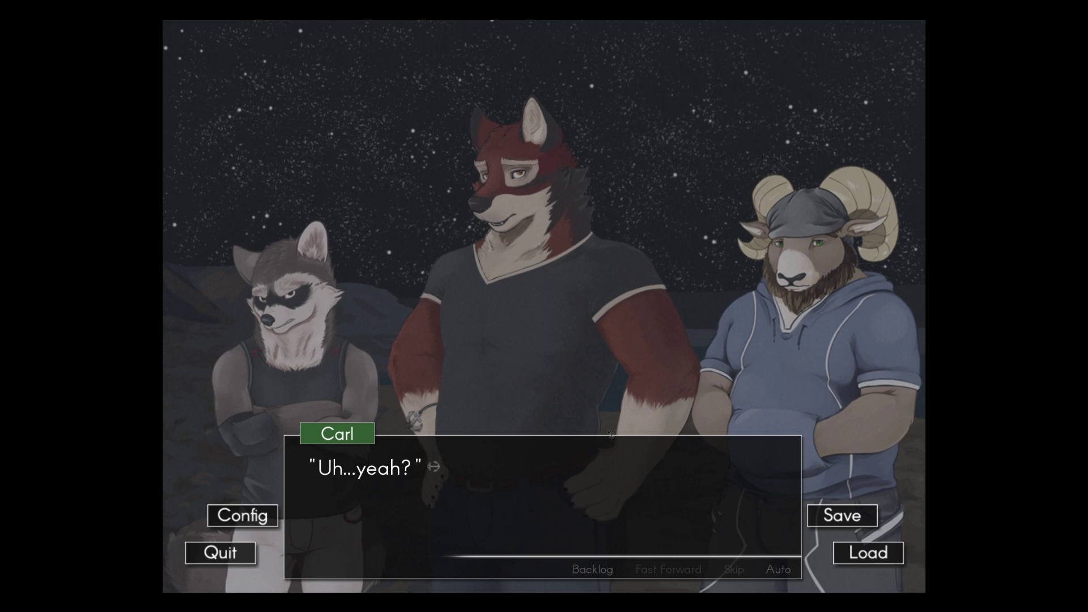
Step: Read Carl's apology for leaving, Chase's reassurance, and Carl's line about swimming
left_click(593, 462)
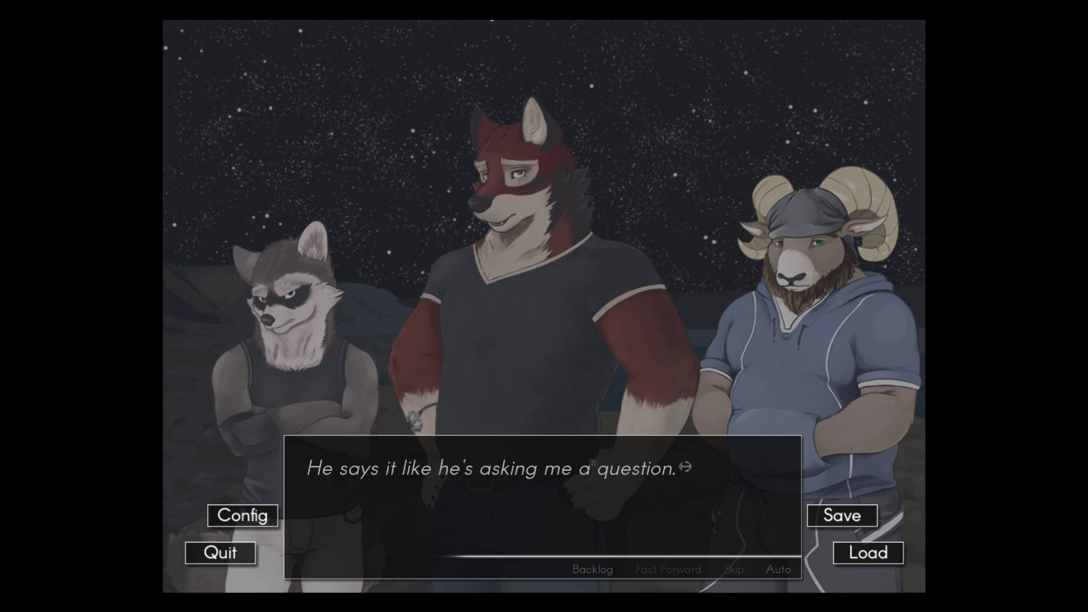
left_click(593, 463)
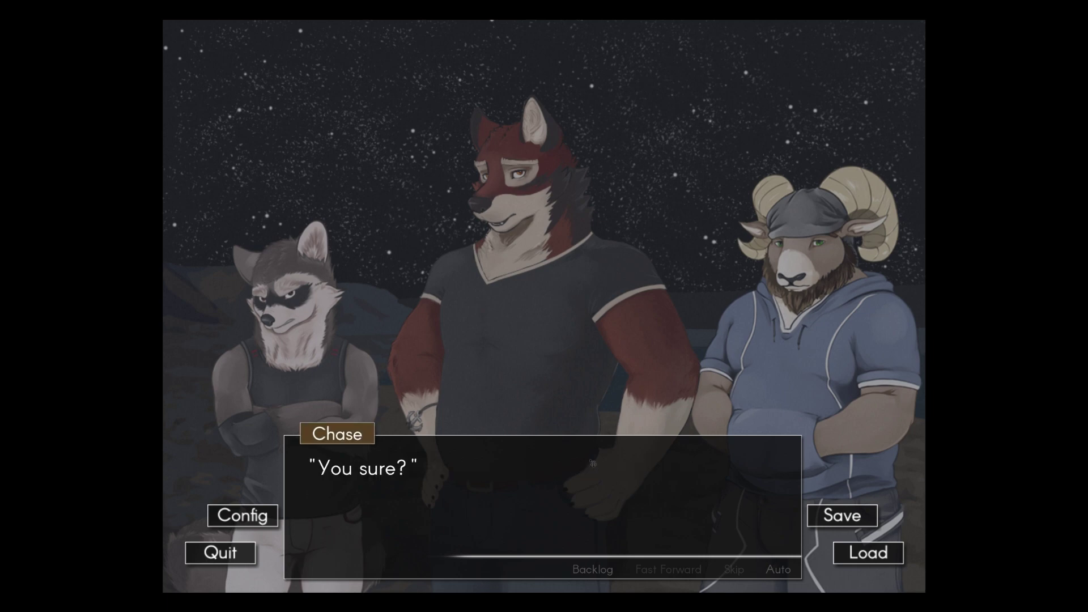
left_click(593, 462)
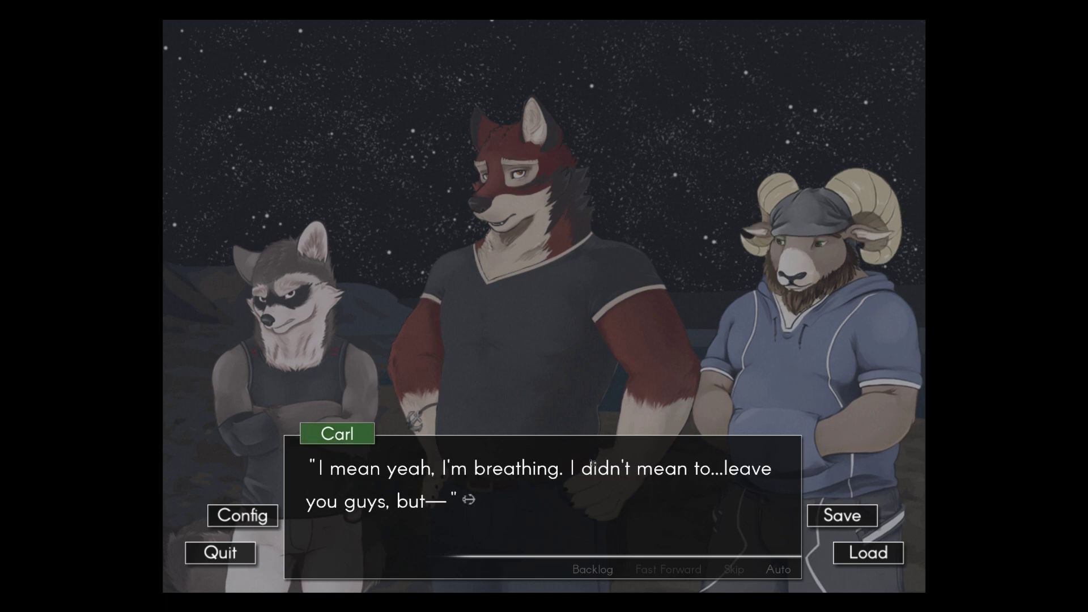
left_click(594, 463)
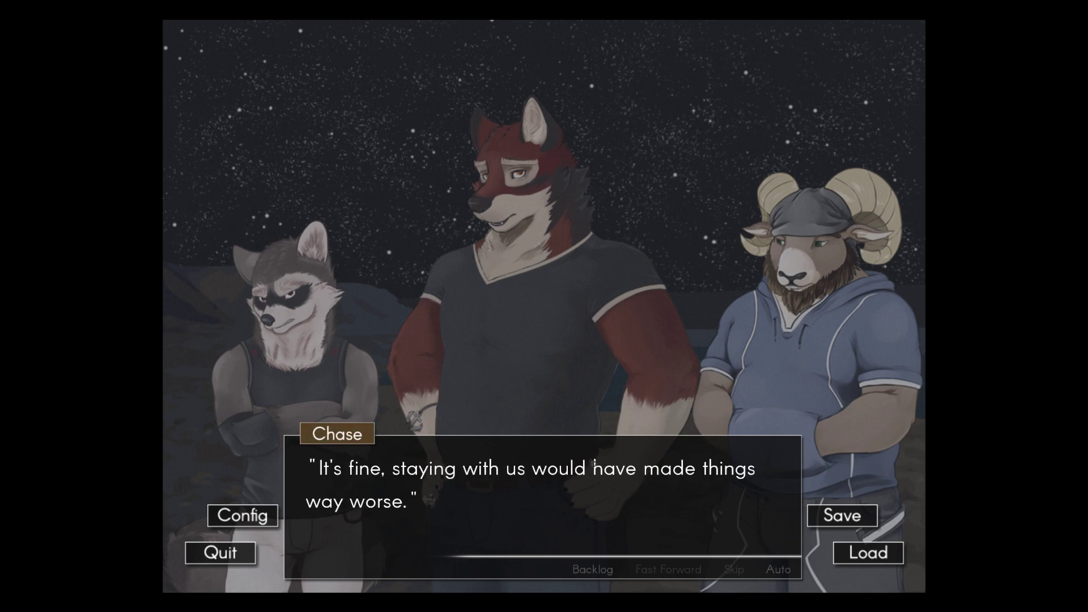
left_click(594, 463)
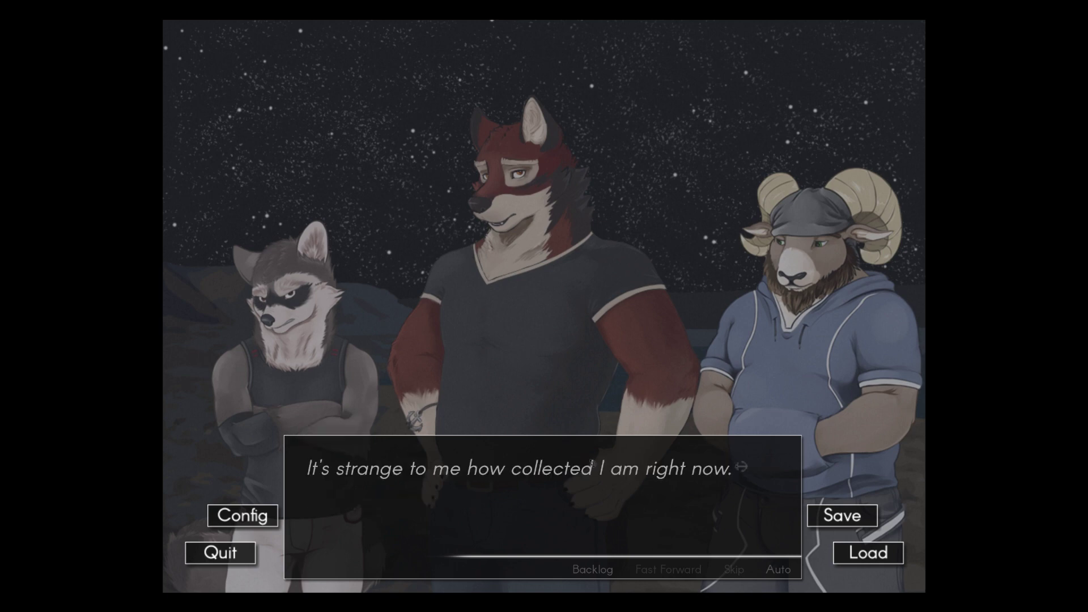
left_click(594, 462)
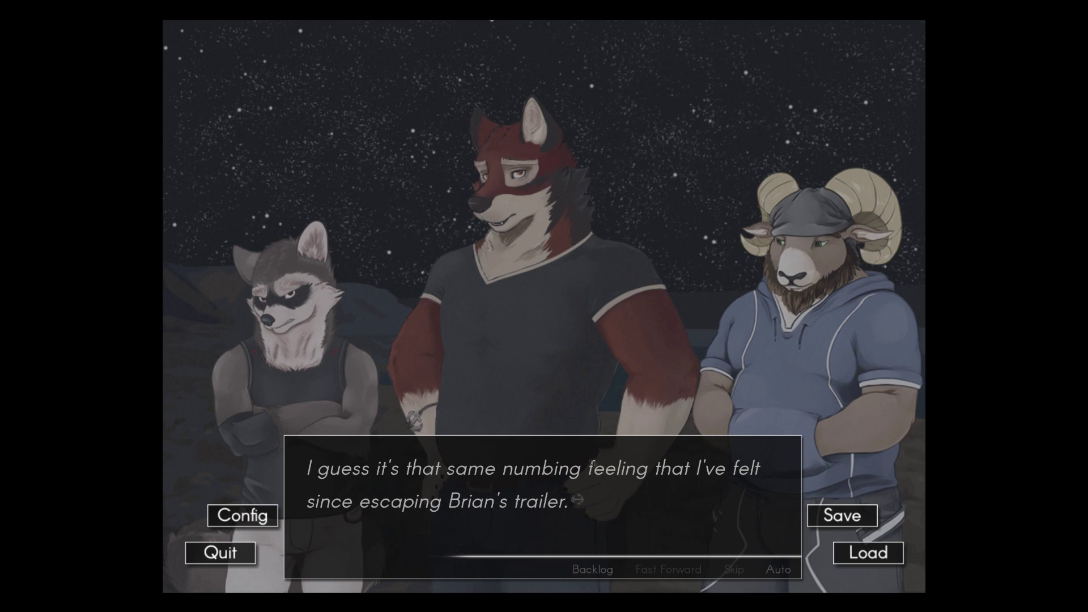
left_click(594, 462)
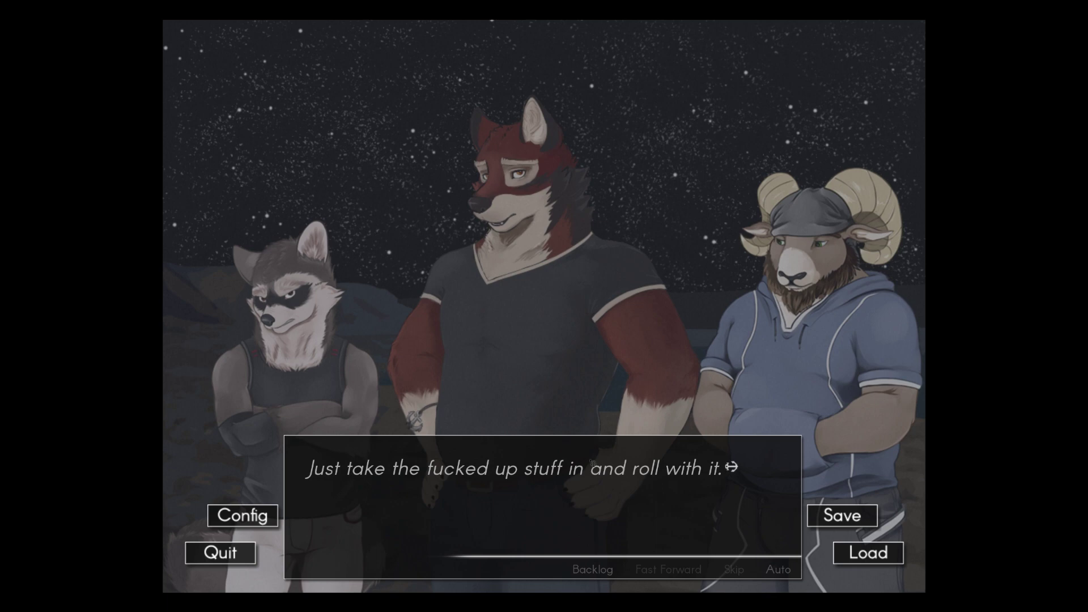
left_click(593, 462)
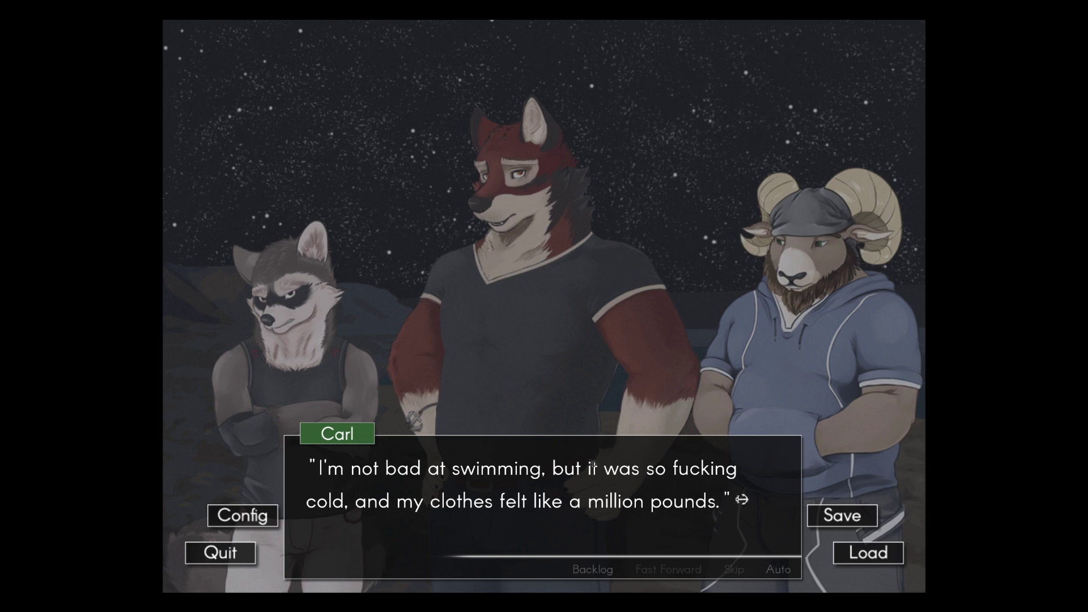
Step: Read the narration about Carl's sweater and TJ staring at the sky until TJ reacts to a touch
left_click(545, 493)
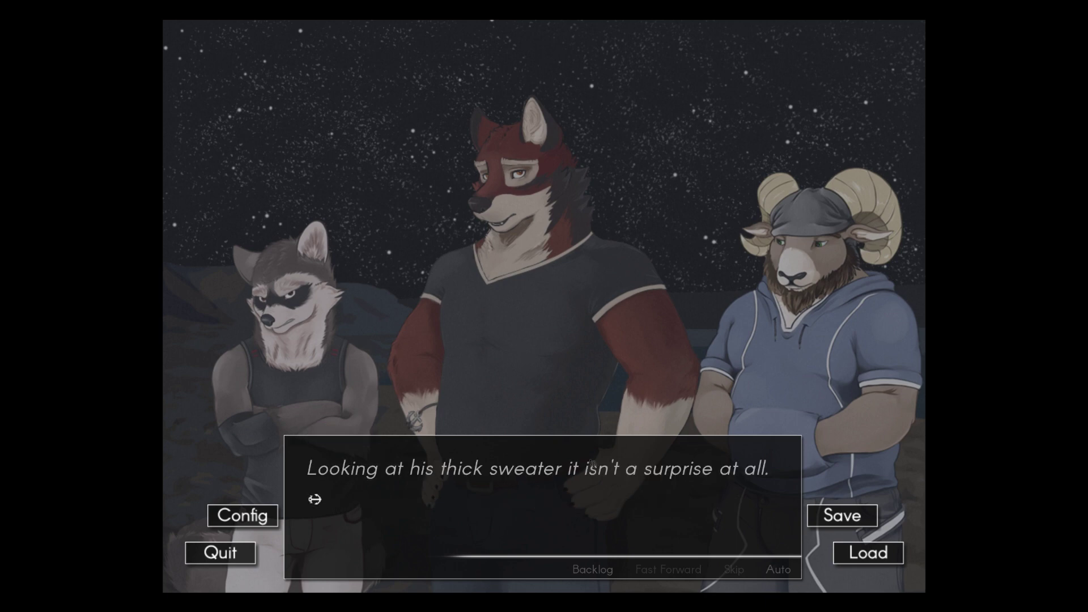
left_click(591, 466)
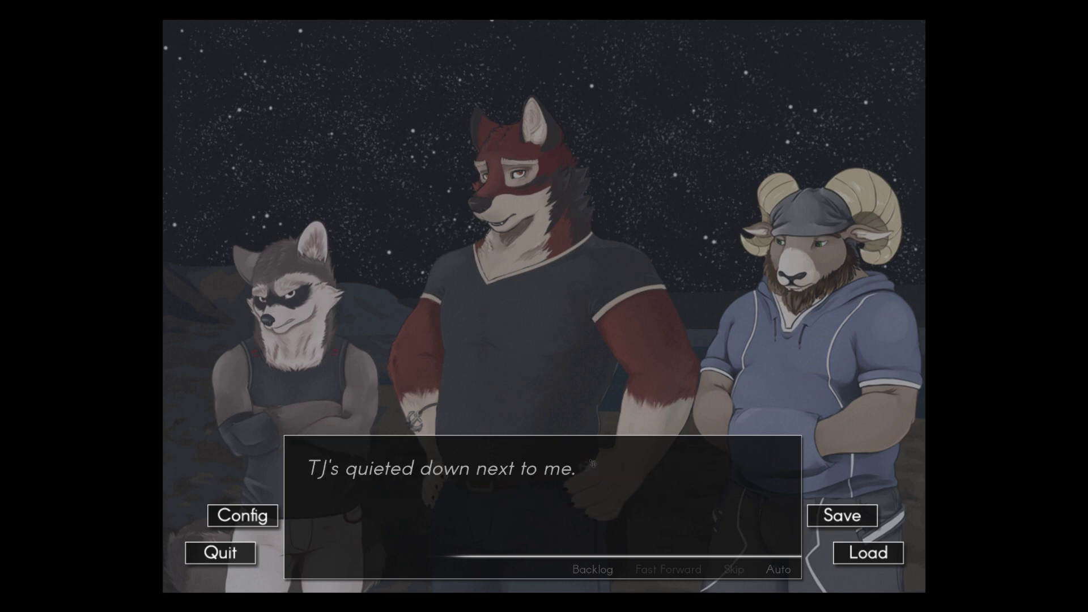
left_click(544, 493)
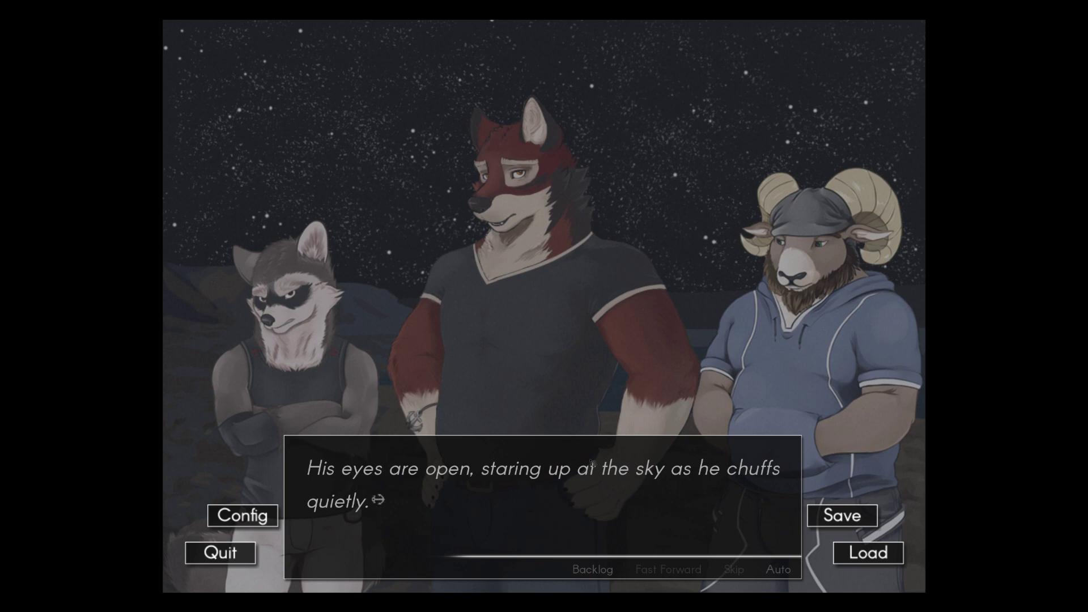
left_click(592, 463)
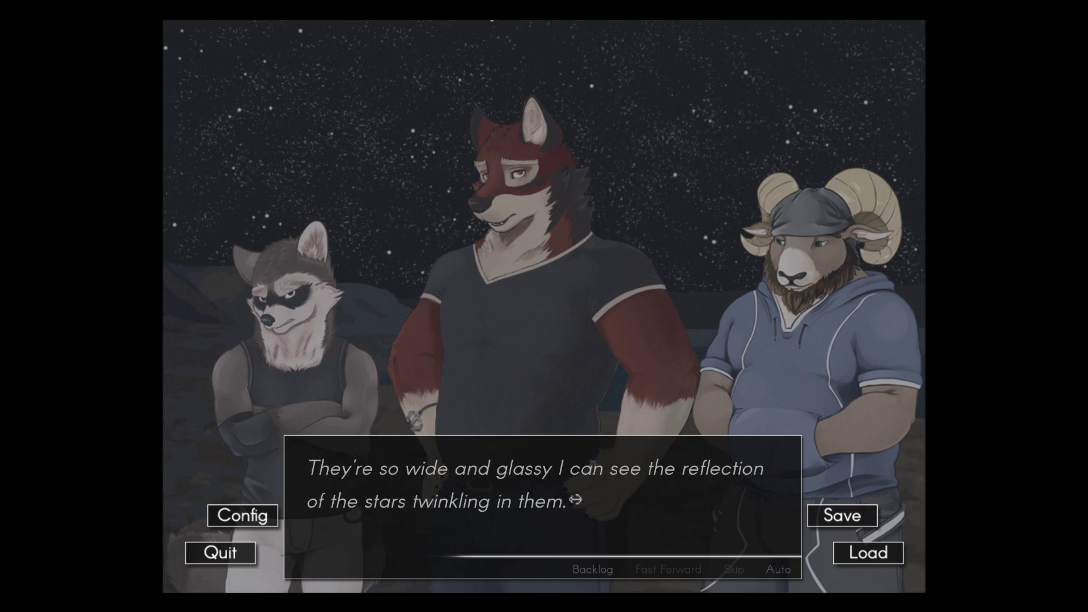
left_click(592, 463)
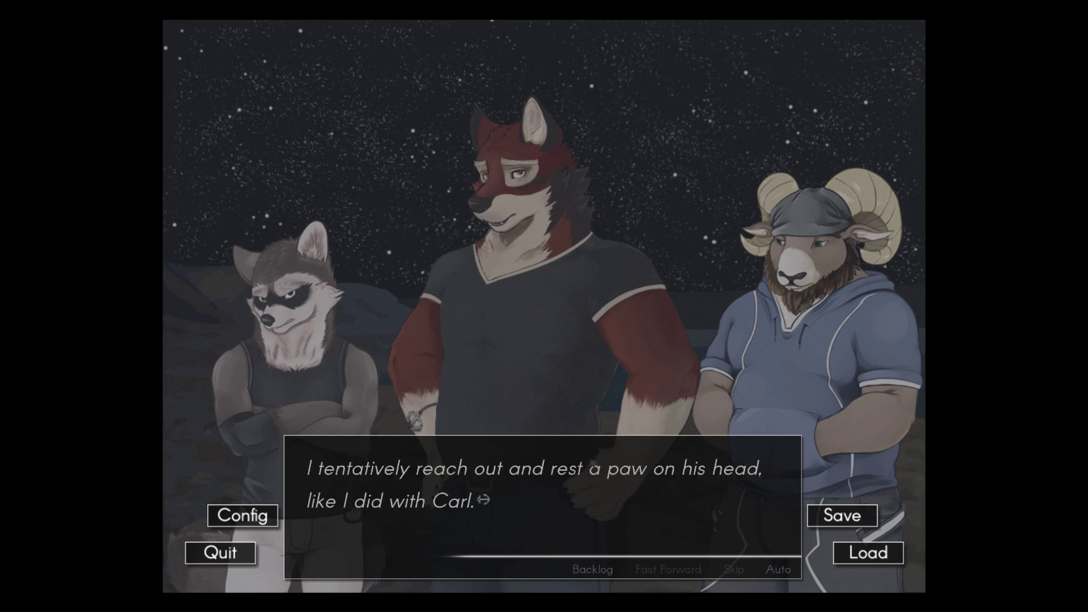
left_click(592, 463)
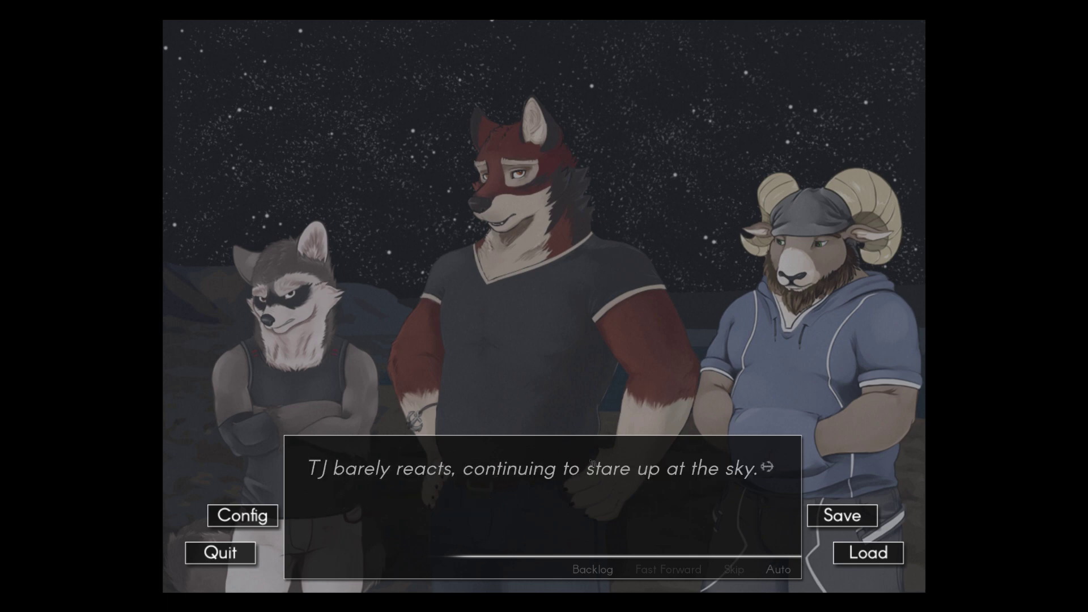
Step: Read Leo suggesting they leave and offering to carry TJ, then scooping up the lynx
left_click(593, 464)
left_click(592, 463)
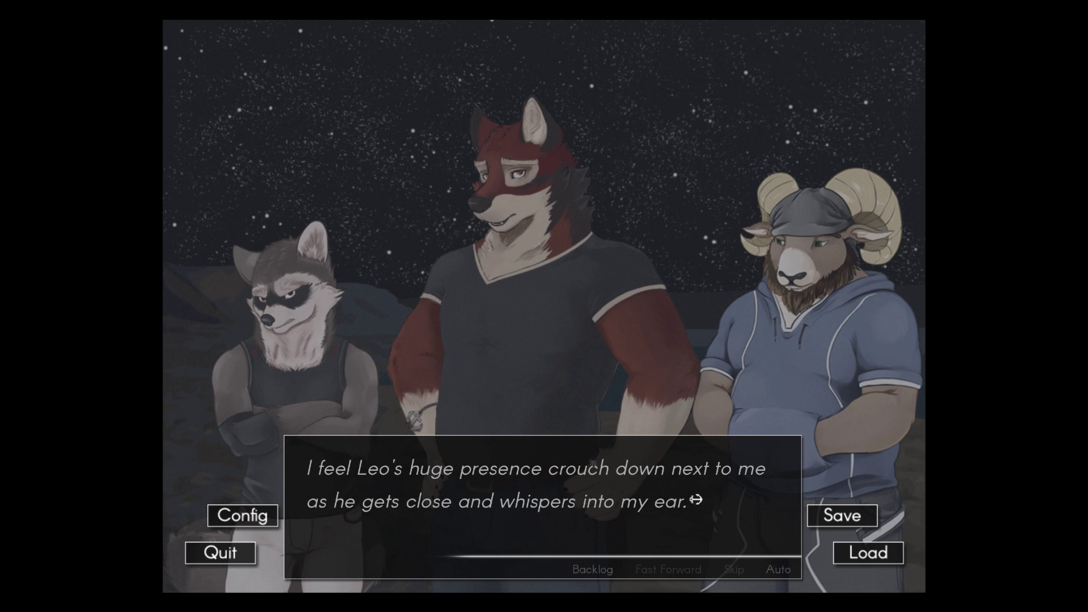
left_click(591, 463)
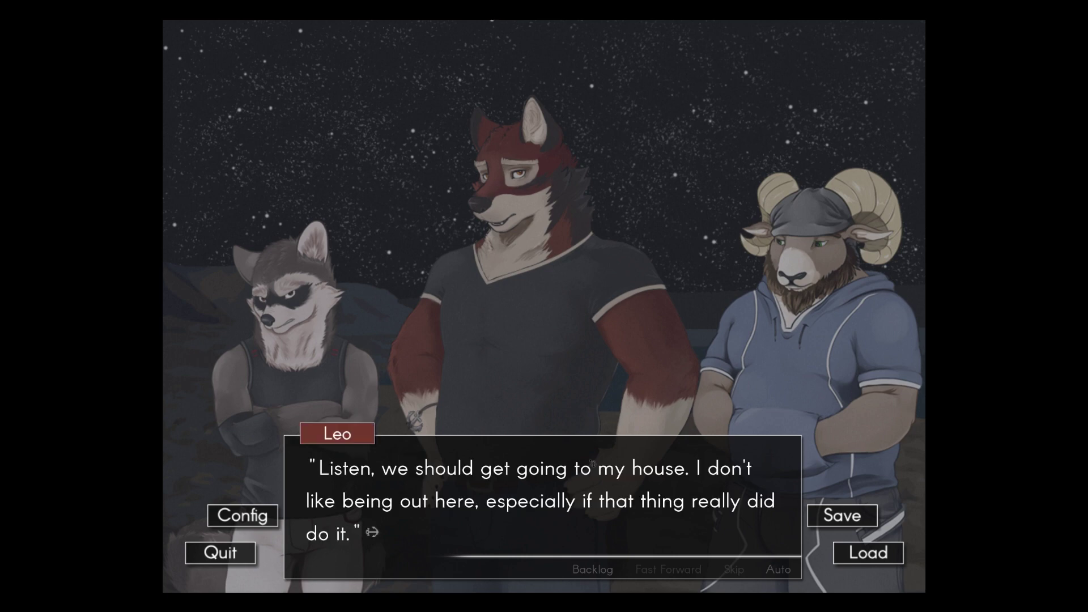
key("Return")
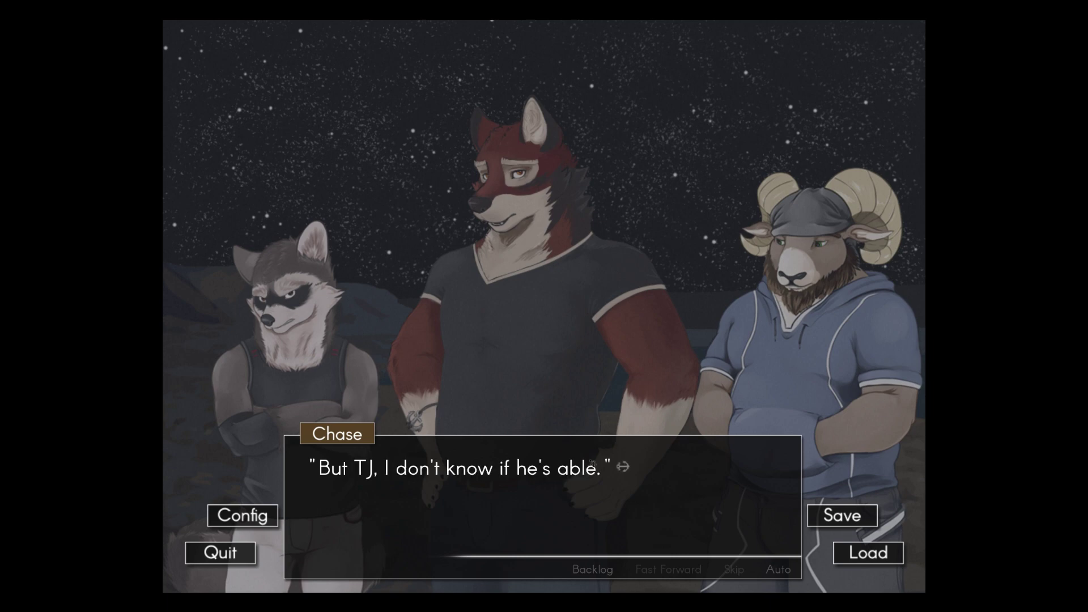
left_click(592, 464)
left_click(592, 463)
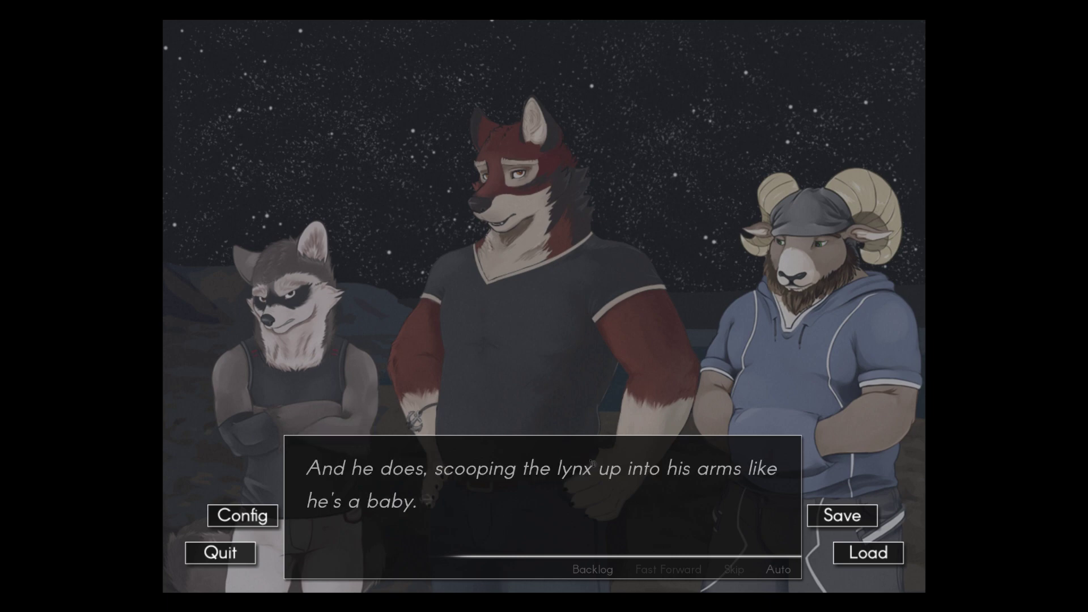
Step: Read Leo trekking up the slope as the others help Carl back toward Echo
left_click(591, 464)
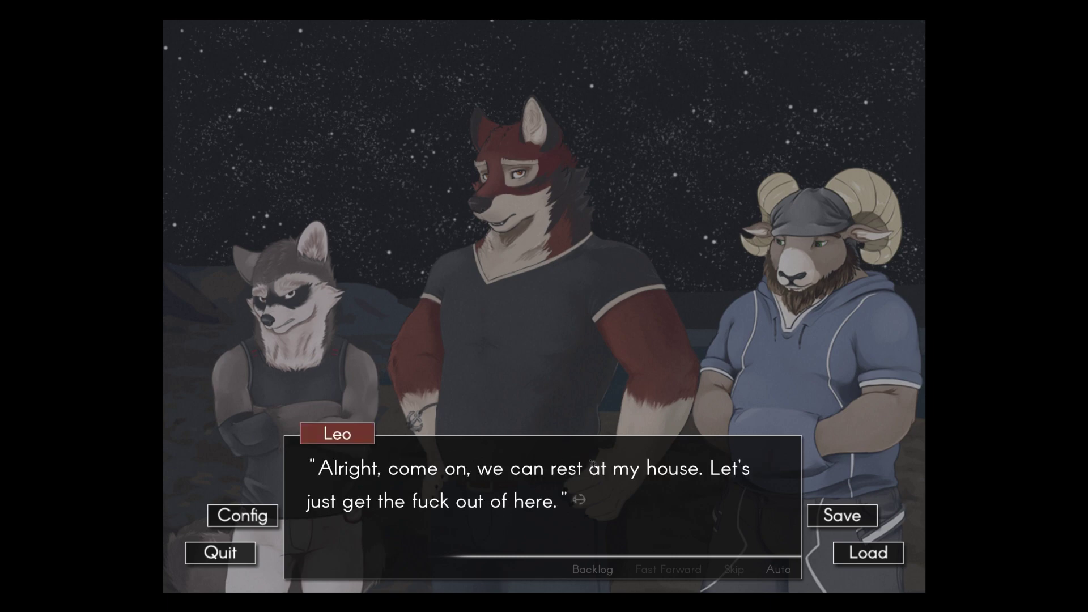
left_click(592, 463)
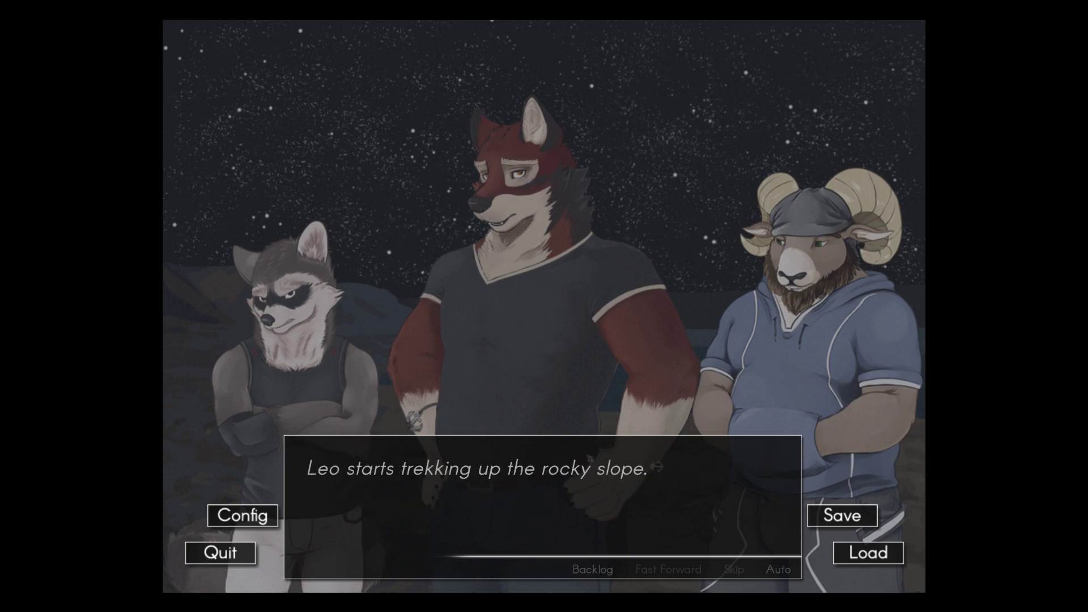
left_click(591, 464)
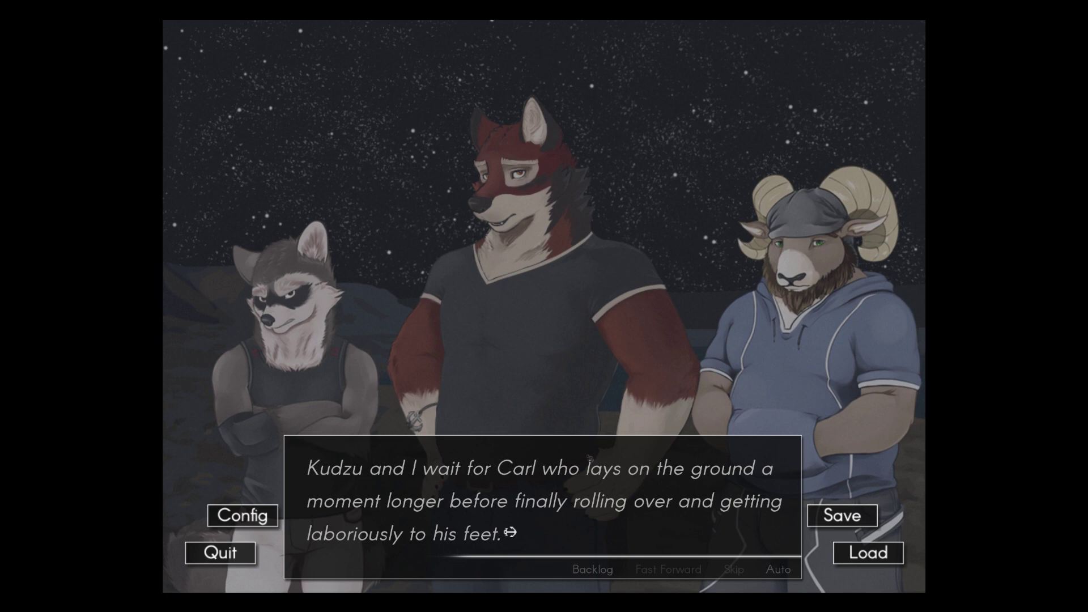
left_click(592, 463)
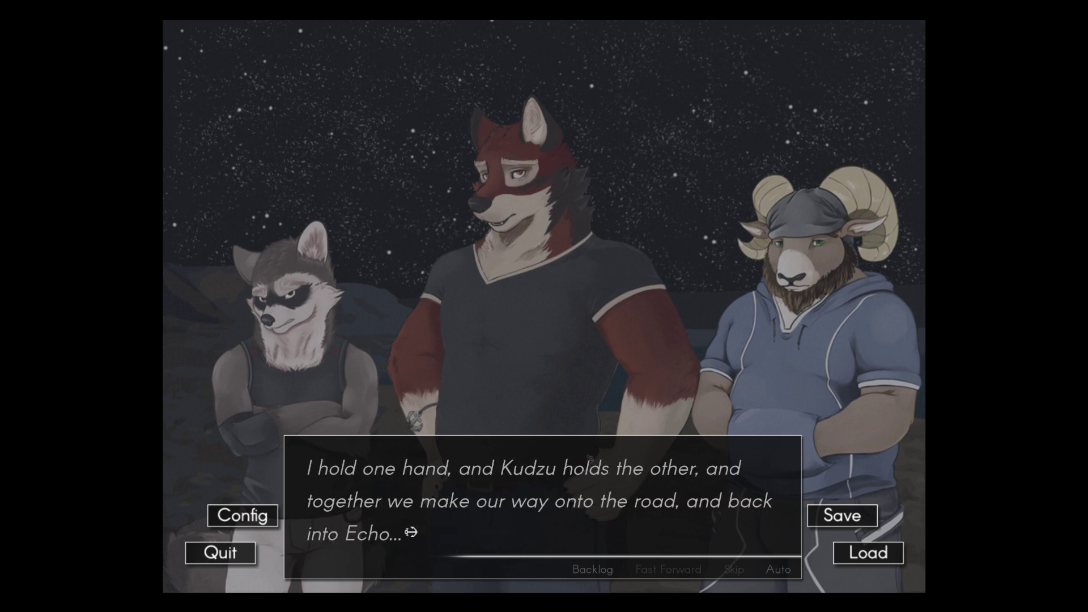
left_click(592, 463)
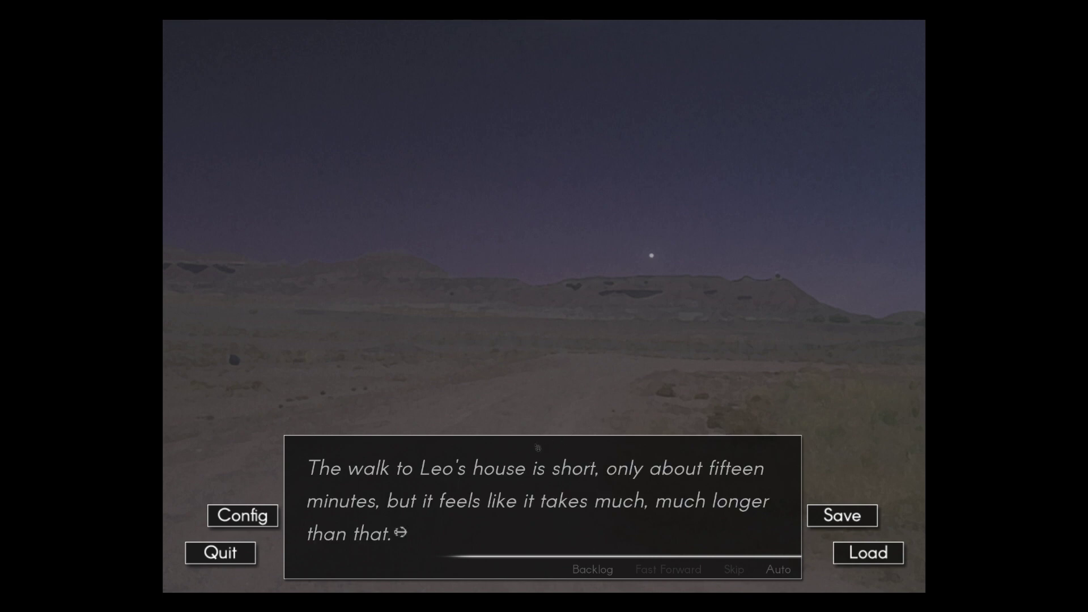
Step: Read the walk narration about no gunshots, the quiet town, shadows and spiders, until Leo's house appears
left_click(538, 447)
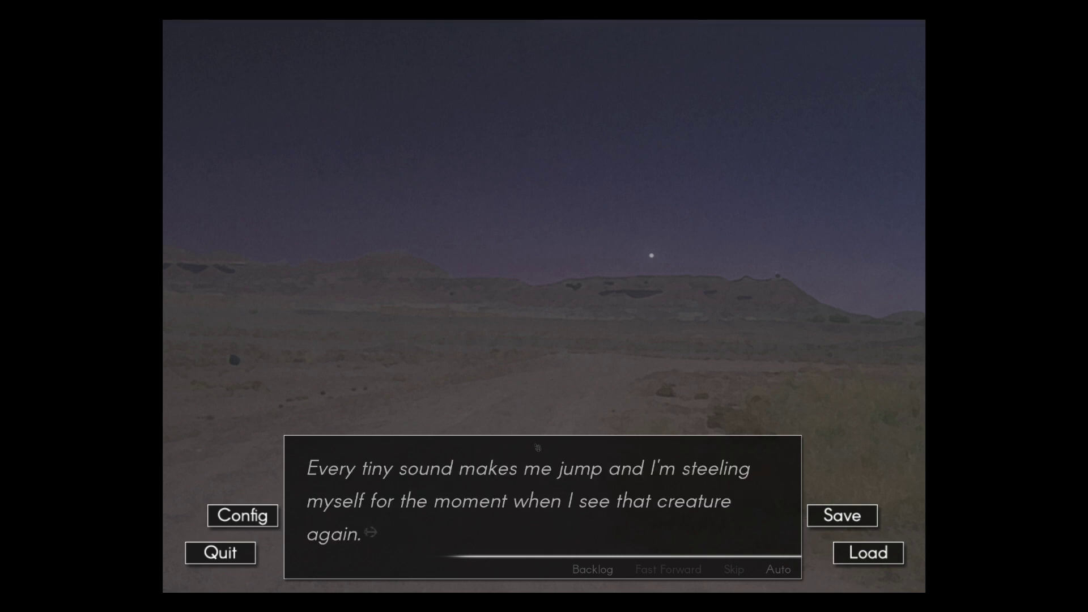
left_click(537, 448)
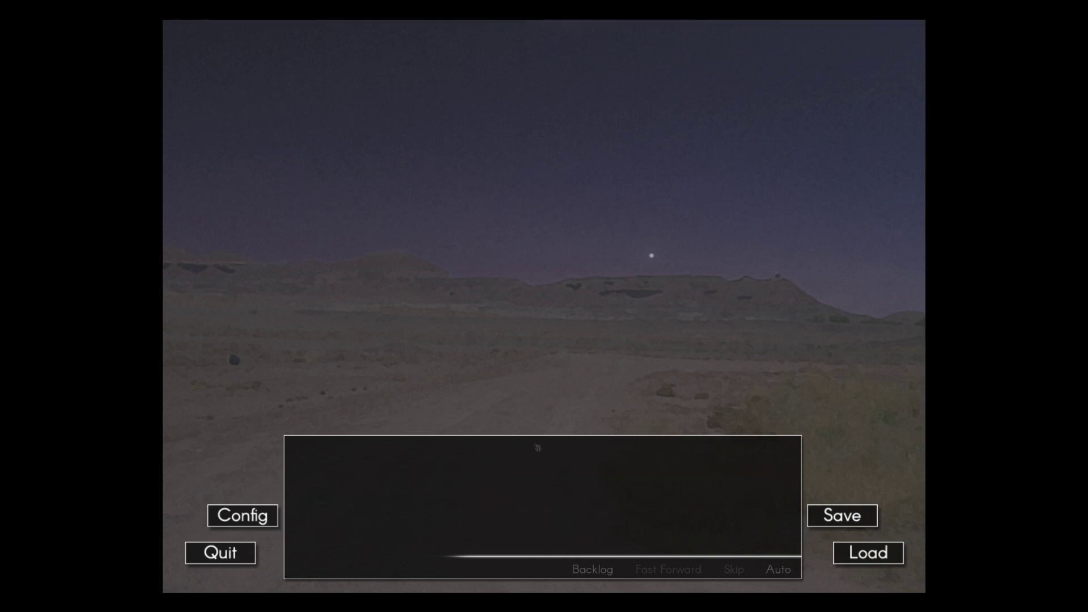
left_click(538, 448)
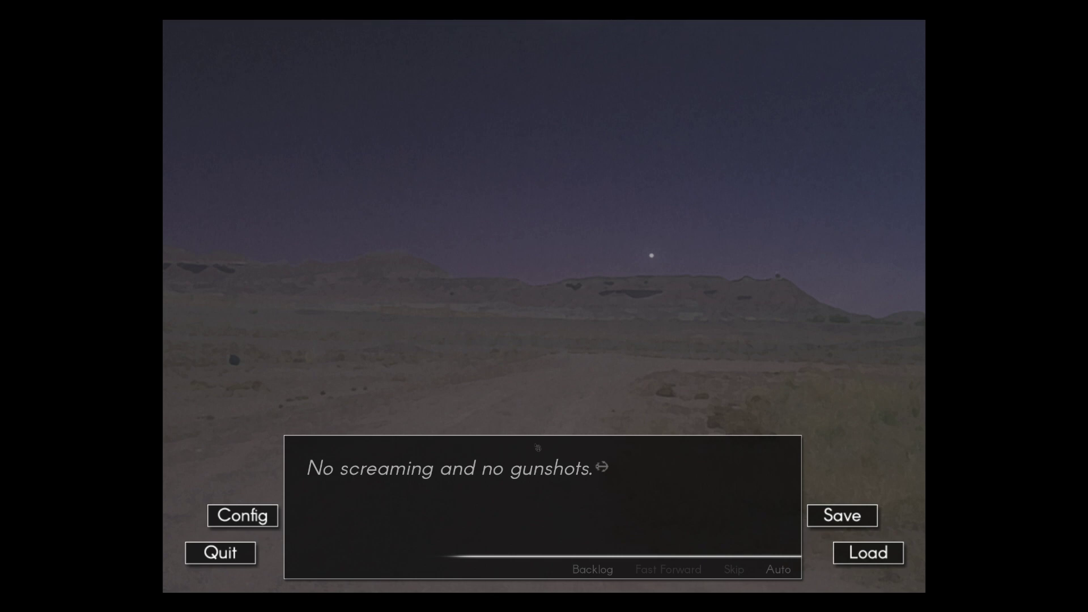
left_click(538, 447)
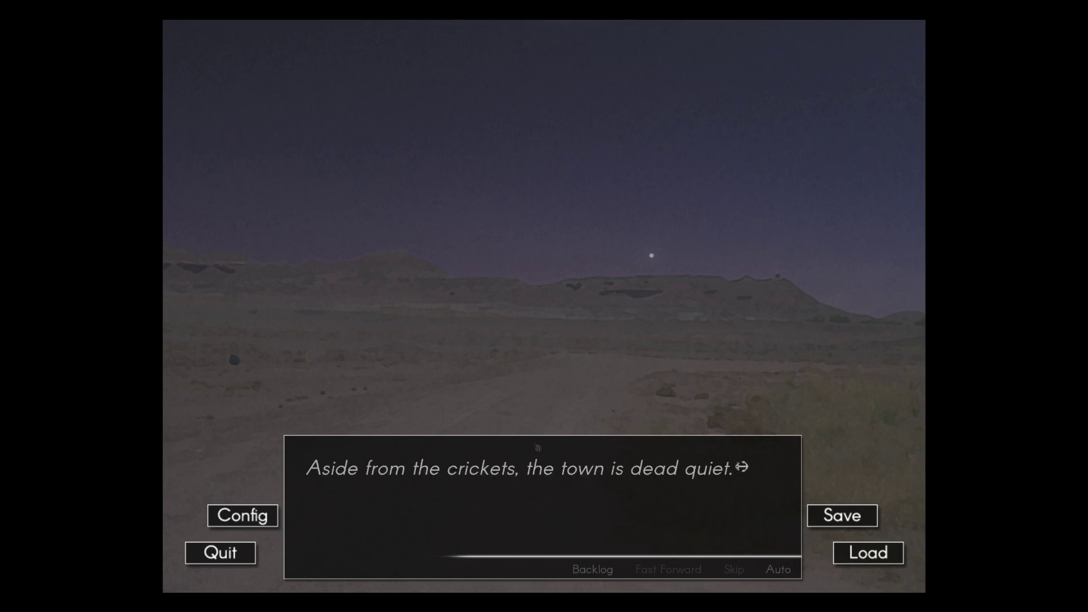
left_click(537, 449)
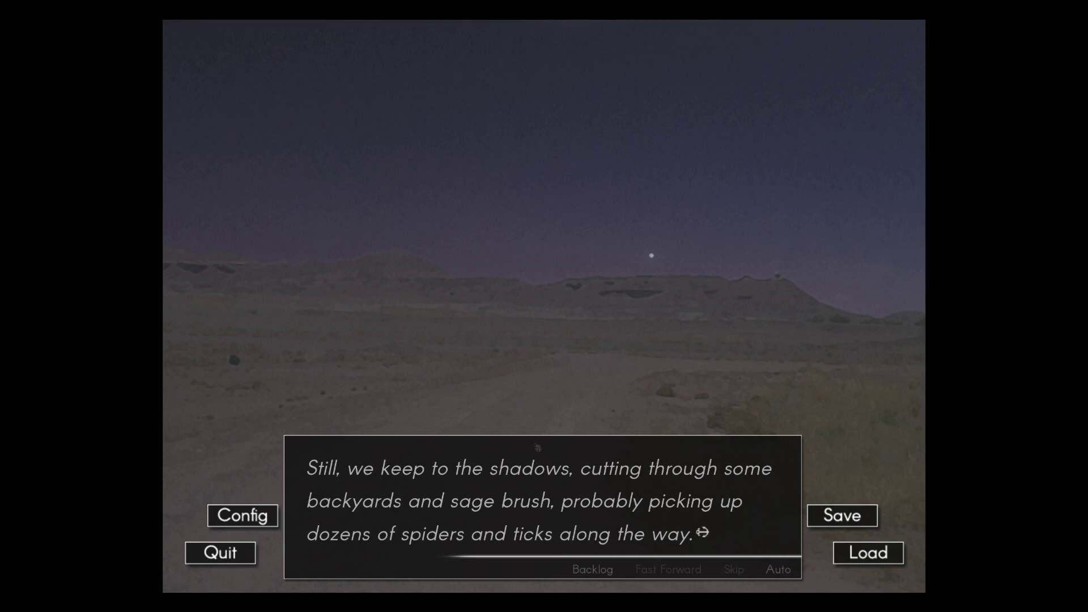
left_click(537, 447)
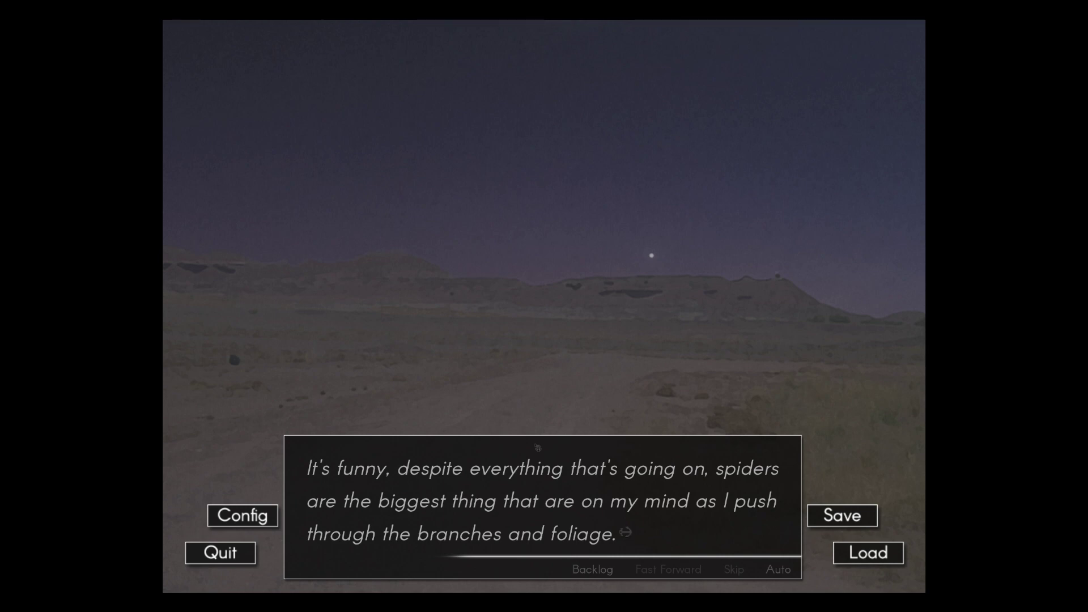
left_click(538, 448)
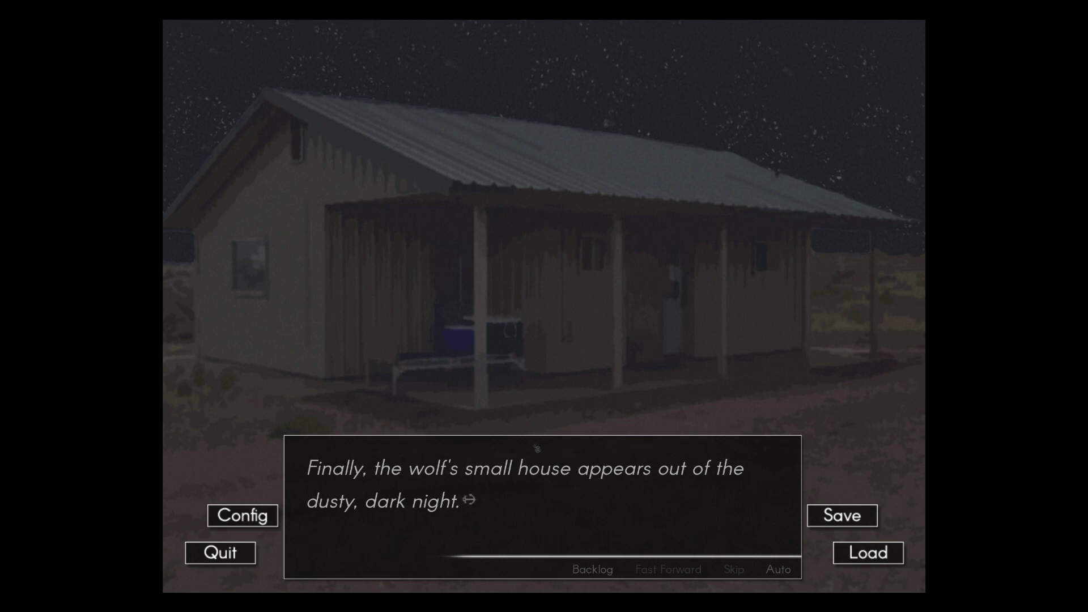
Step: Read TJ clinging to Leo's hand as Leo stops at the house and Kudzu asks a question
left_click(537, 448)
left_click(538, 449)
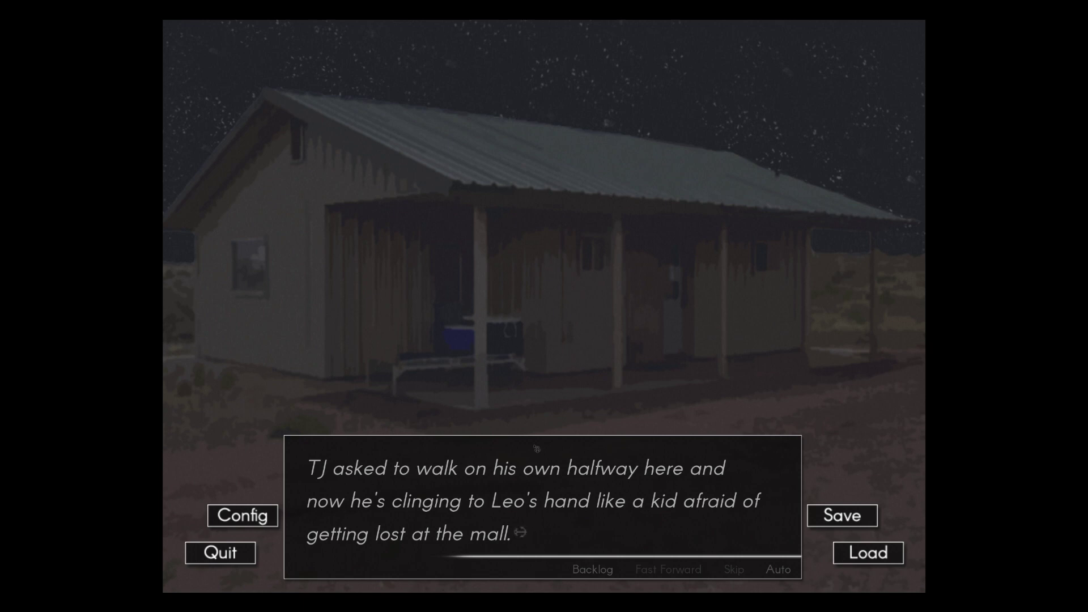
left_click(537, 448)
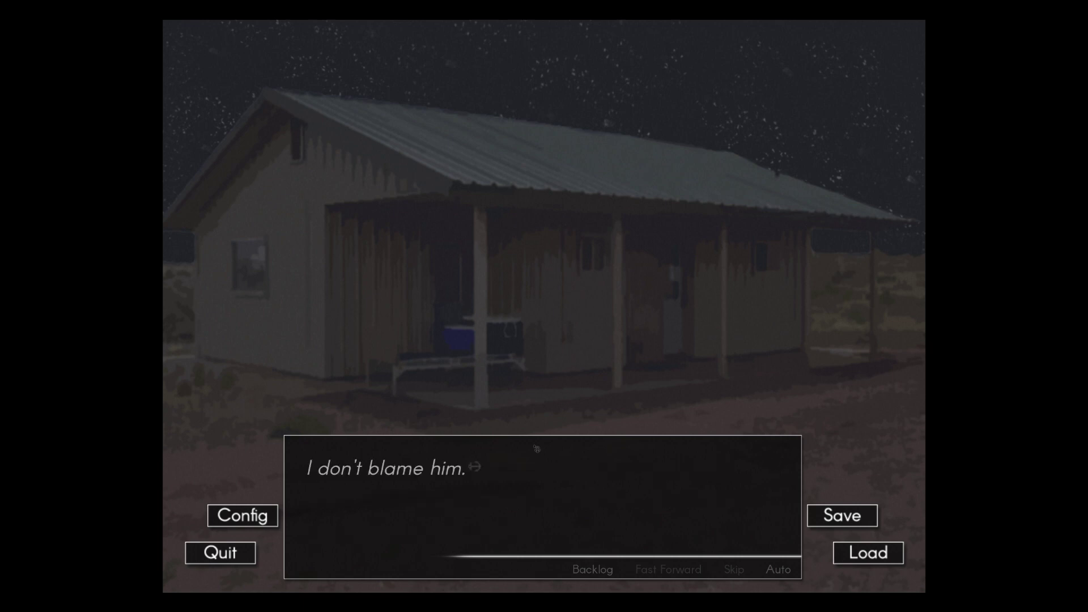
left_click(537, 449)
left_click(537, 448)
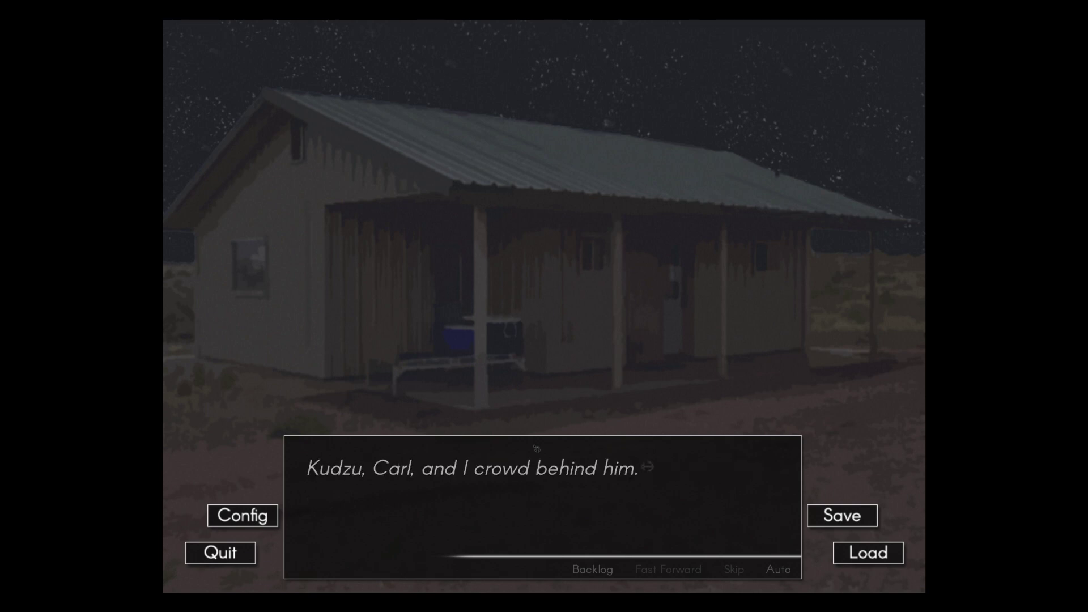
left_click(538, 449)
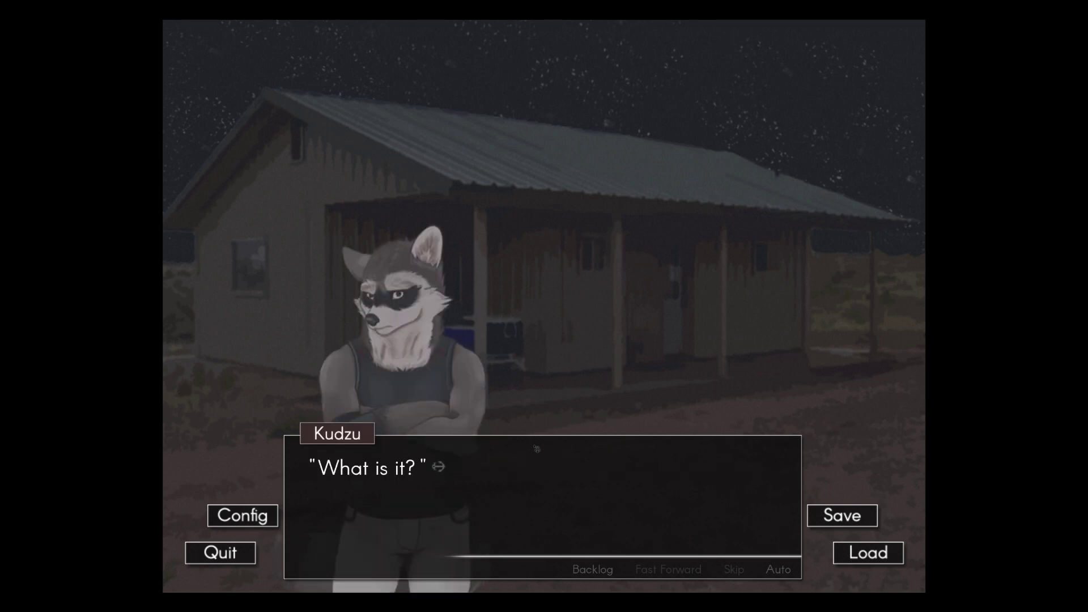
Step: Read Leo pointing out the broken window, letting go of TJ, and pulling out his gun
left_click(538, 447)
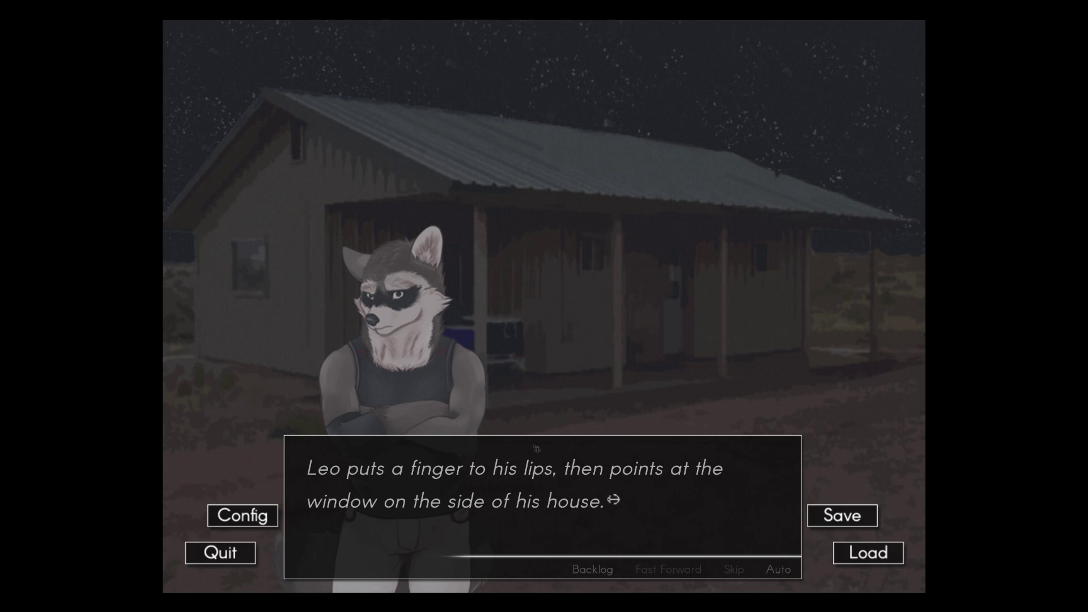
left_click(538, 447)
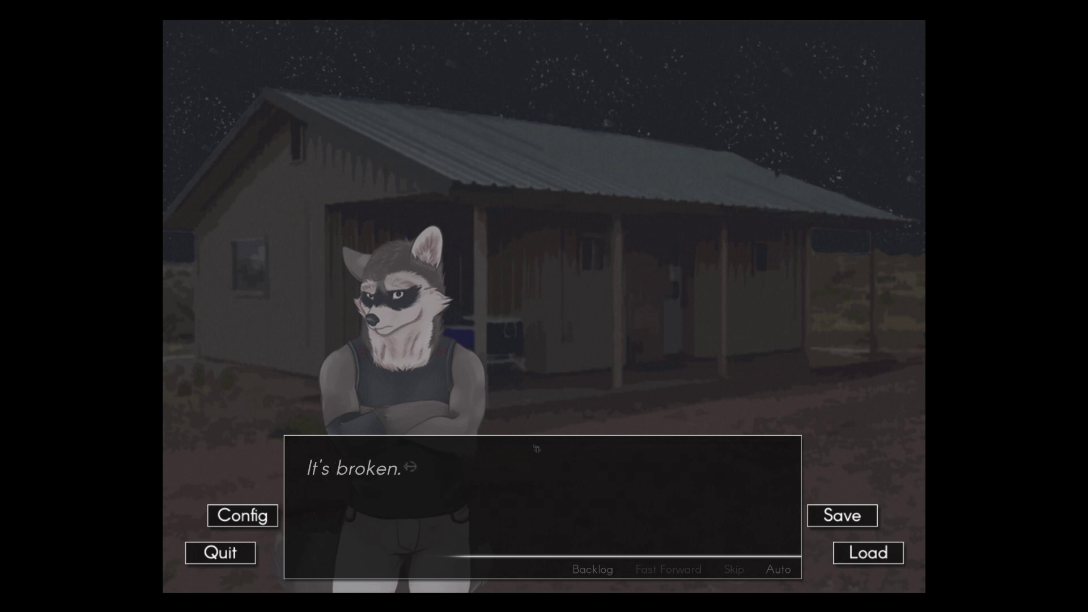
left_click(537, 448)
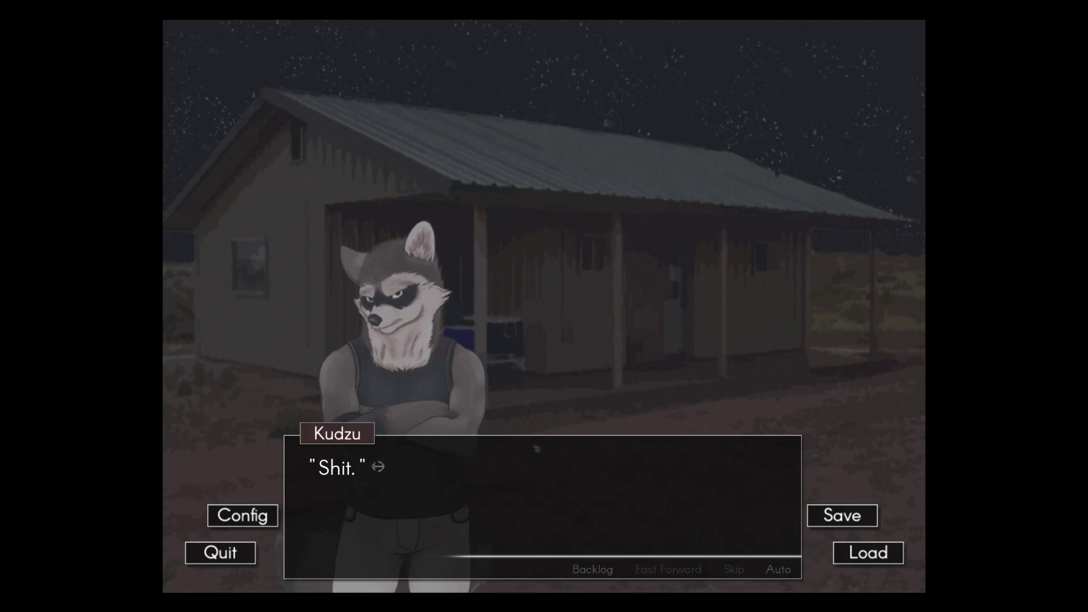
left_click(538, 448)
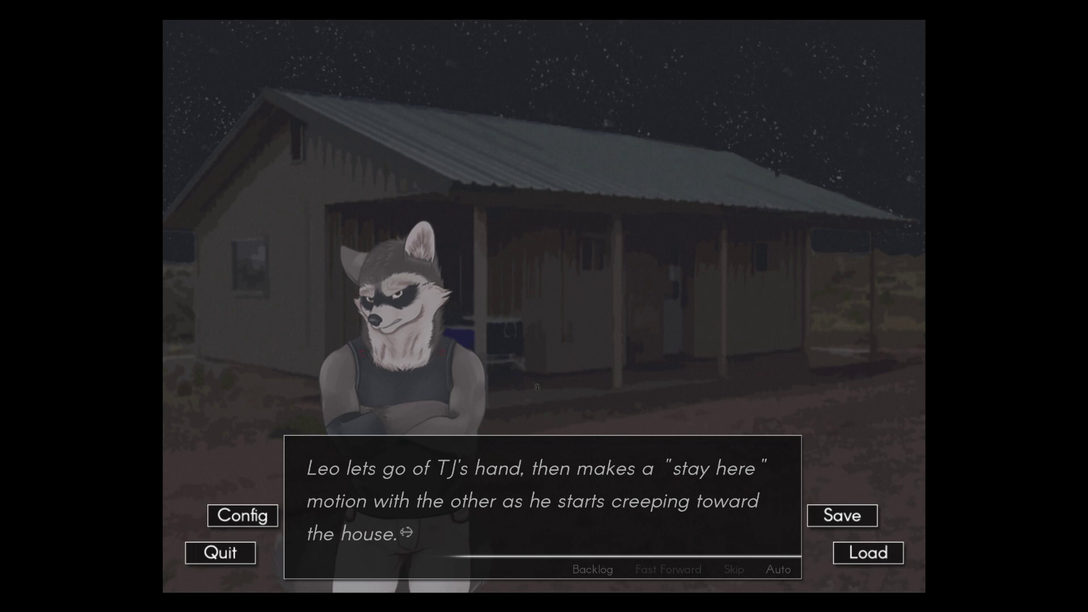
left_click(451, 346)
left_click(451, 347)
left_click(451, 348)
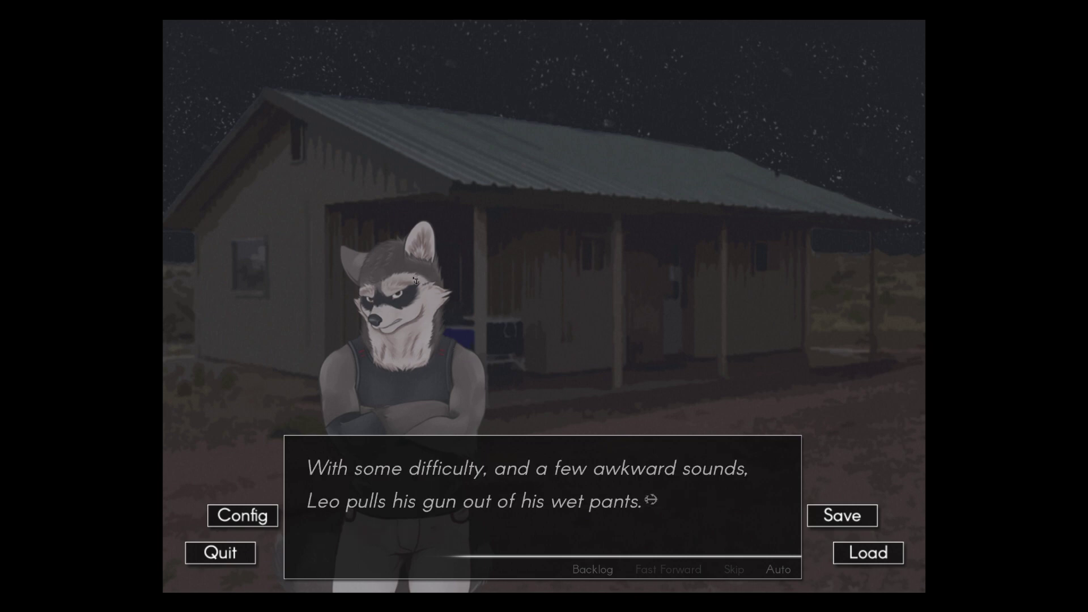
Step: Read the narrator's worry and Kudzu's lost gun as Leo enters the house
left_click(399, 332)
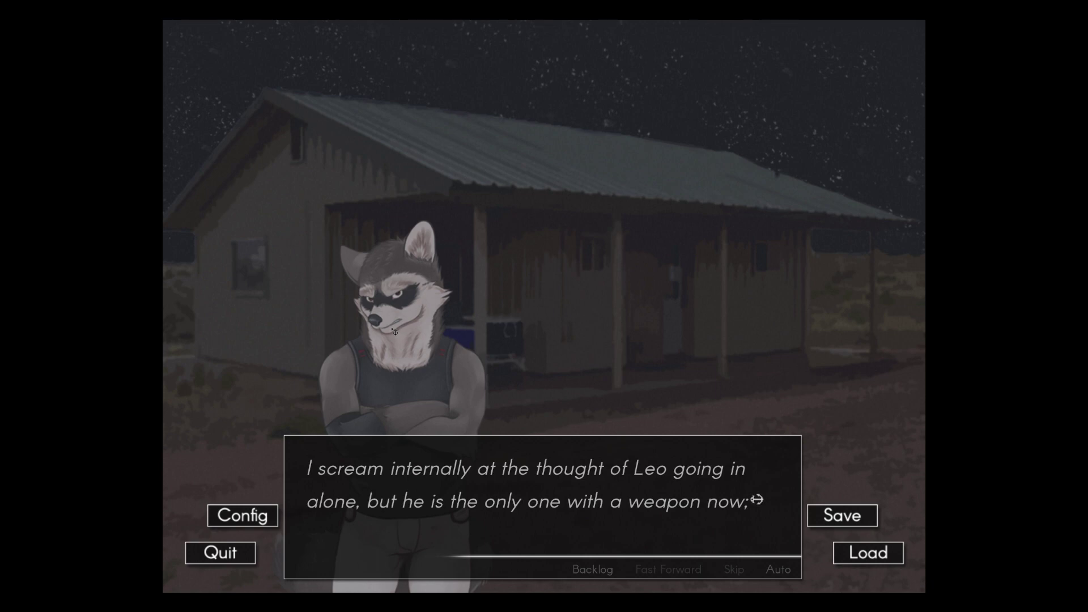
left_click(392, 331)
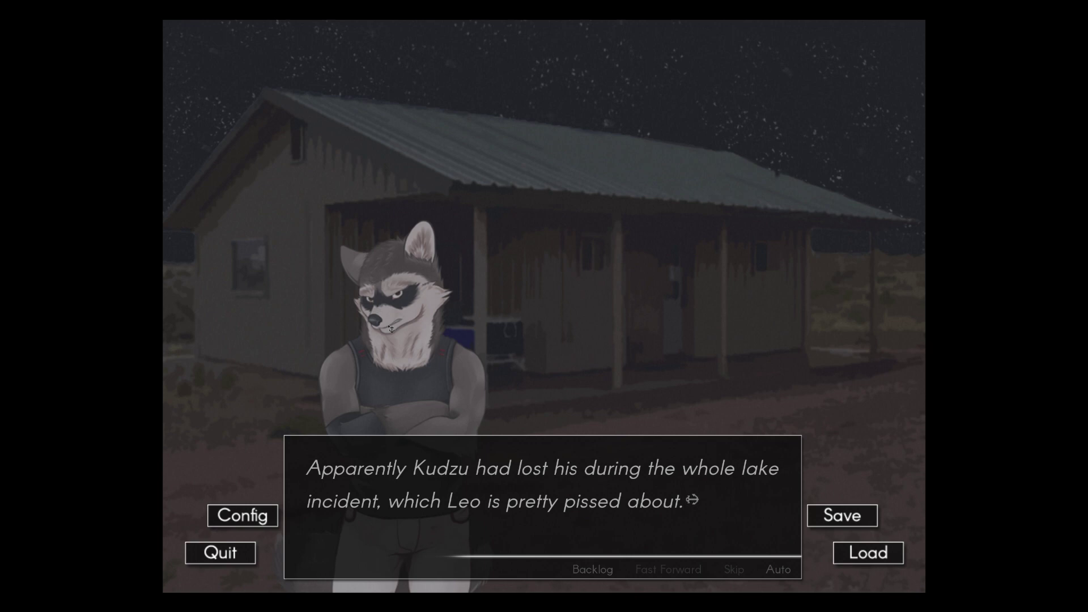
scroll(390, 329, "up", 1)
scroll(391, 329, "down", 1)
left_click(391, 329)
left_click(391, 328)
left_click(390, 328)
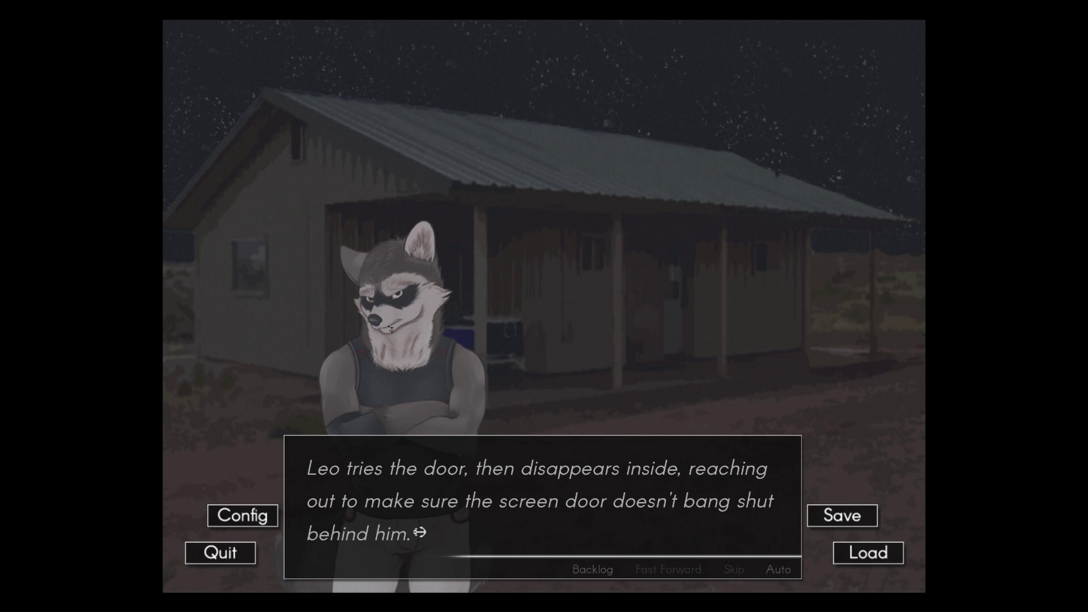
Step: Read the silent wait and Kudzu's back-to-back suggestion as the group keeps watch
left_click(390, 328)
left_click(390, 330)
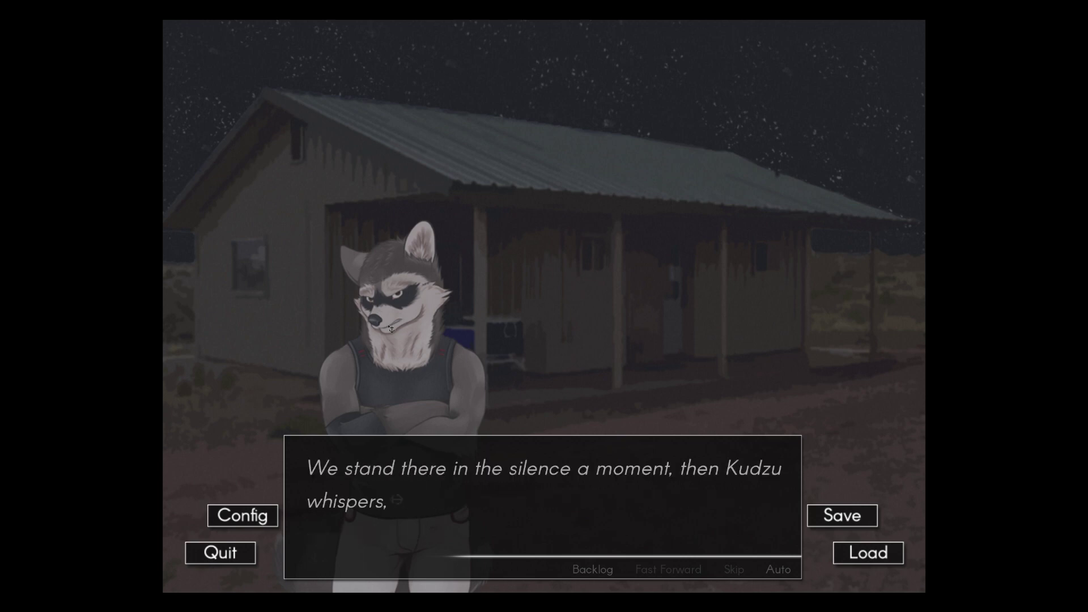
left_click(390, 328)
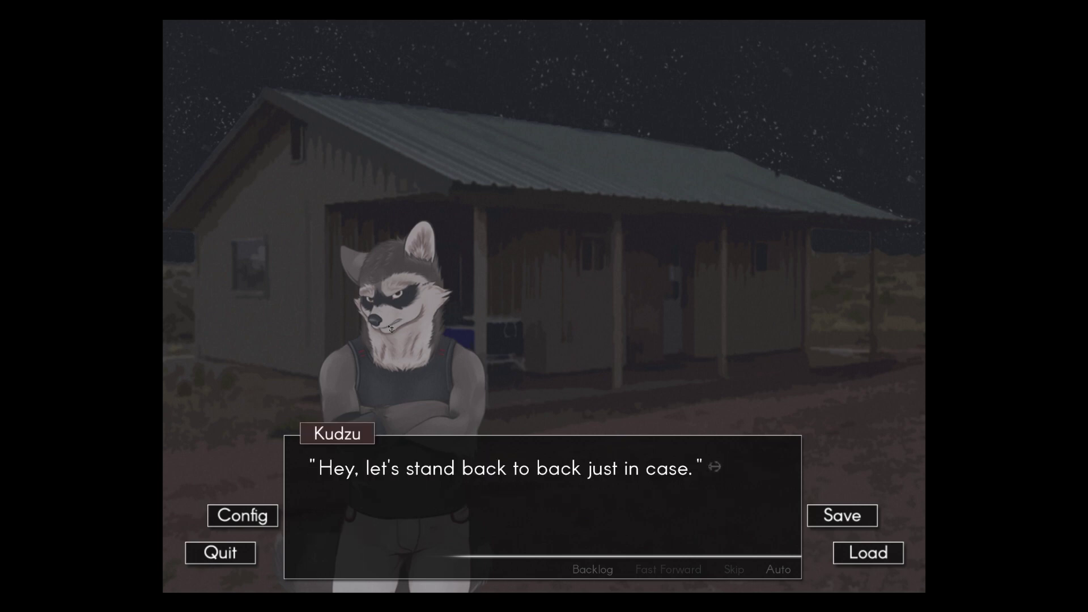
left_click(391, 329)
left_click(391, 329)
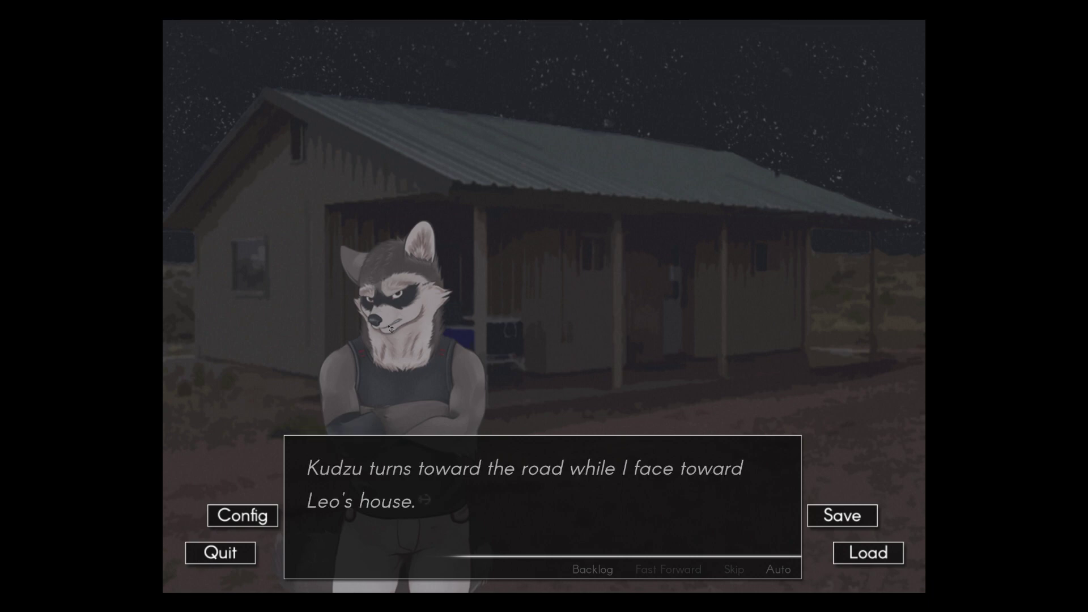
Step: Read the lines about TJ's silence and the lake until Carl speaks
left_click(390, 329)
left_click(390, 328)
left_click(390, 329)
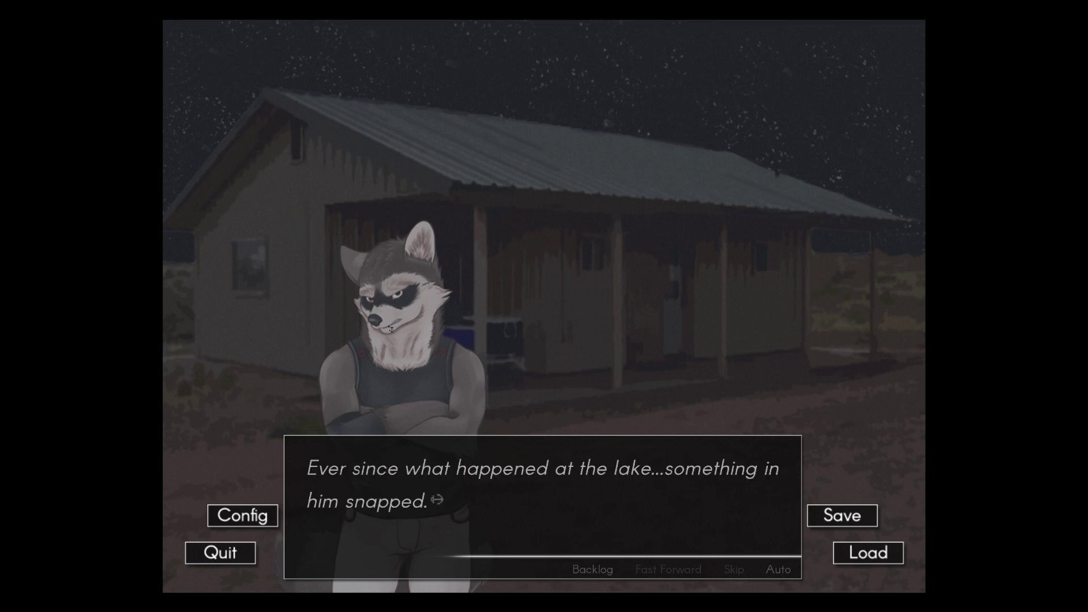
scroll(390, 329, "up", 1)
scroll(390, 329, "up", 1)
scroll(390, 329, "down", 2)
left_click(390, 330)
scroll(390, 329, "up", 1)
scroll(389, 329, "up", 1)
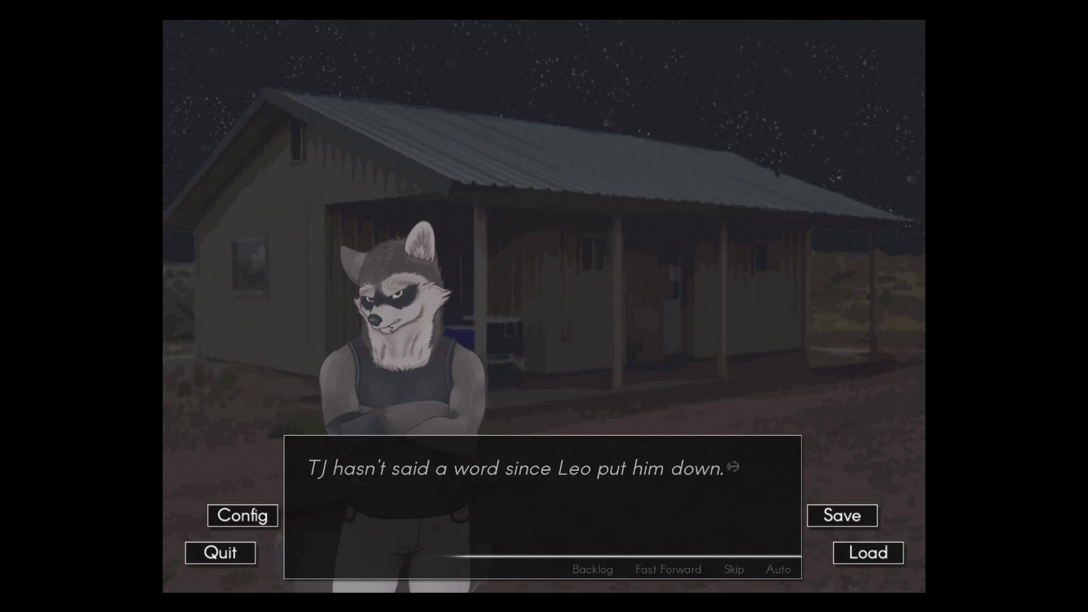
scroll(390, 329, "down", 1)
left_click(391, 329)
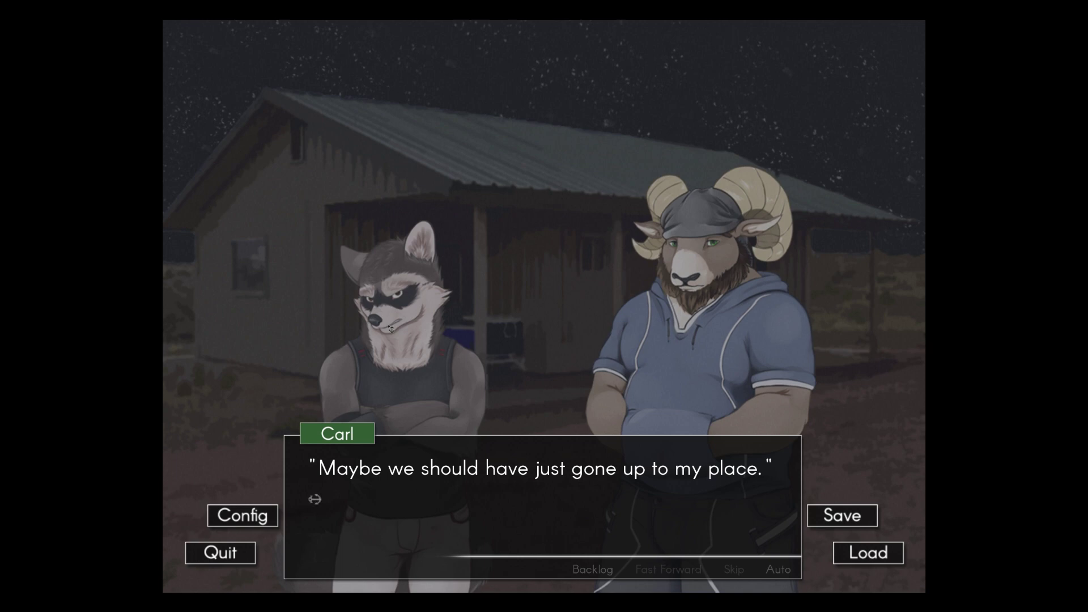
Step: Read Kudzu's break-in theory, the line about Carl's family, and the taunting remark
left_click(390, 329)
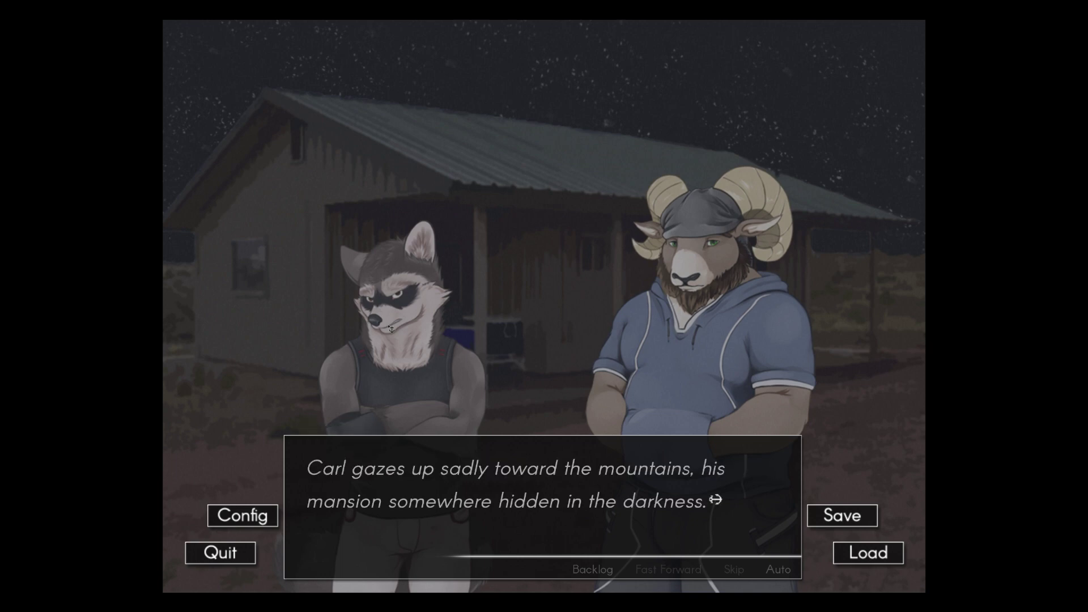
left_click(390, 329)
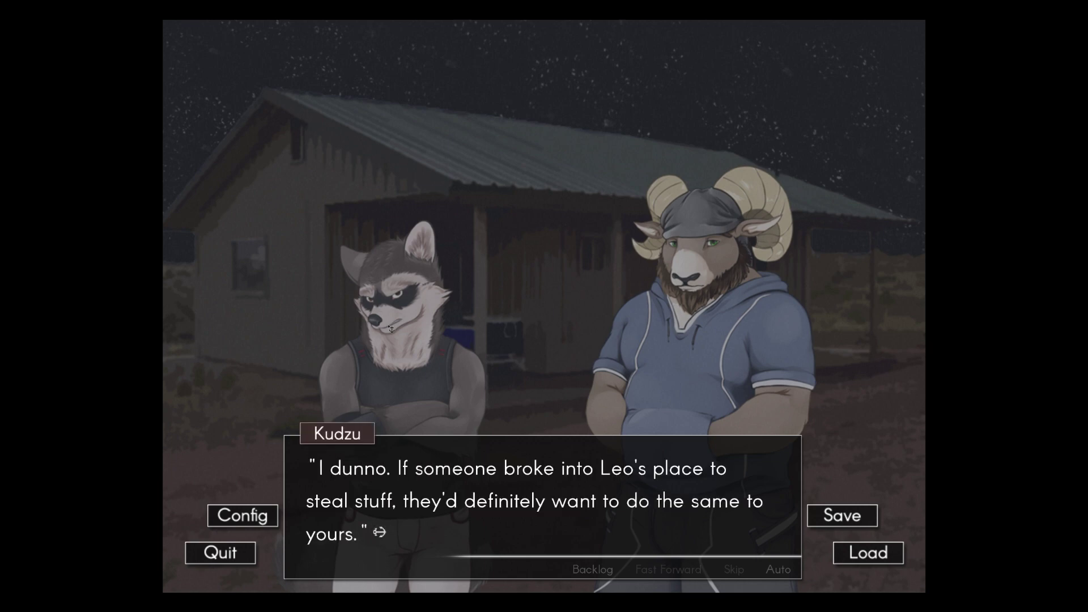
left_click(391, 328)
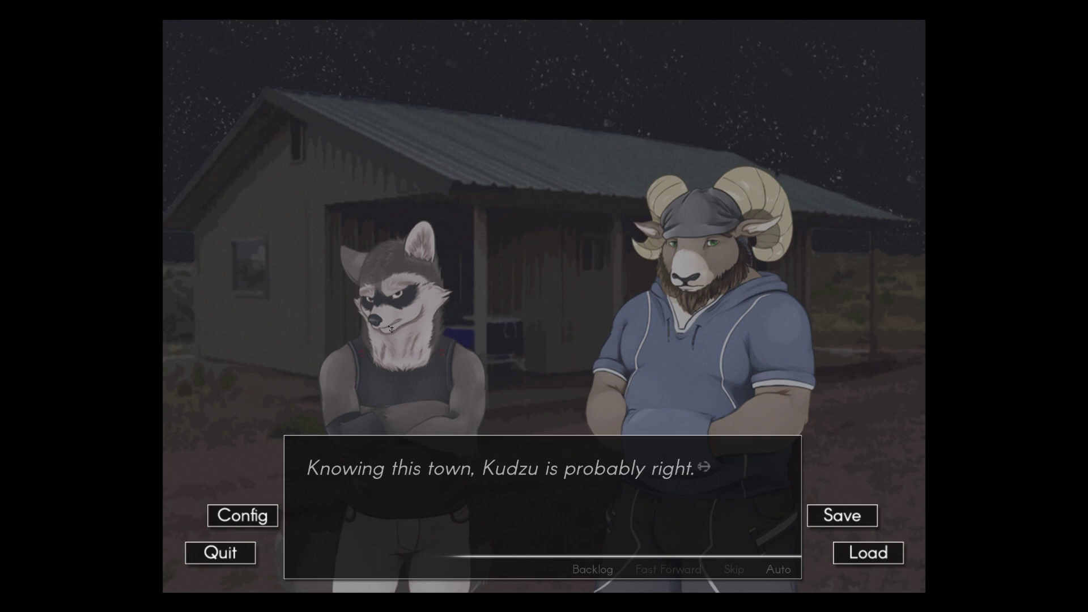
left_click(391, 328)
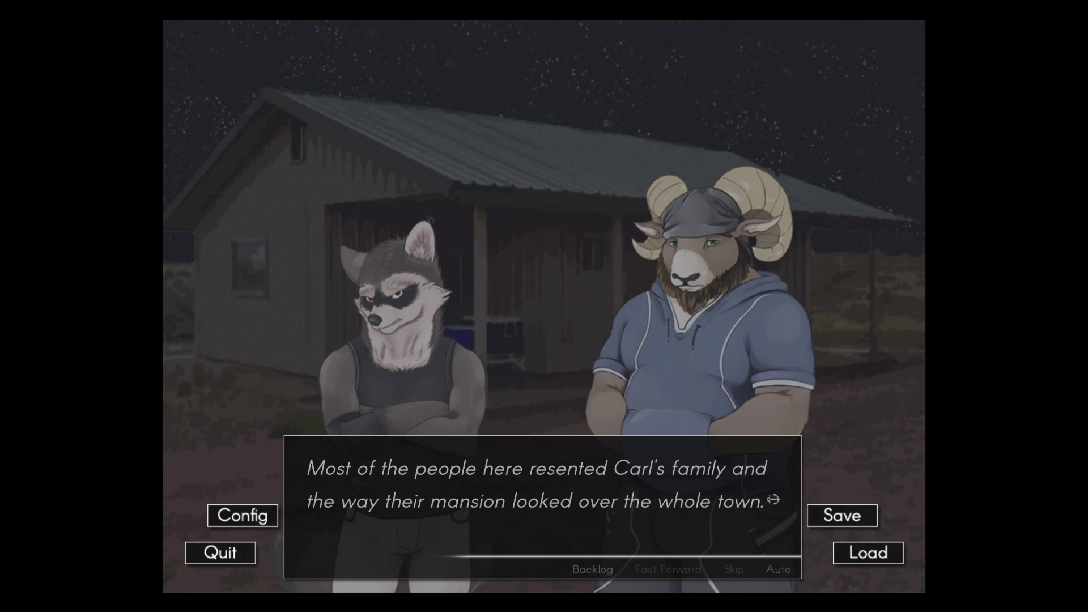
left_click(572, 277)
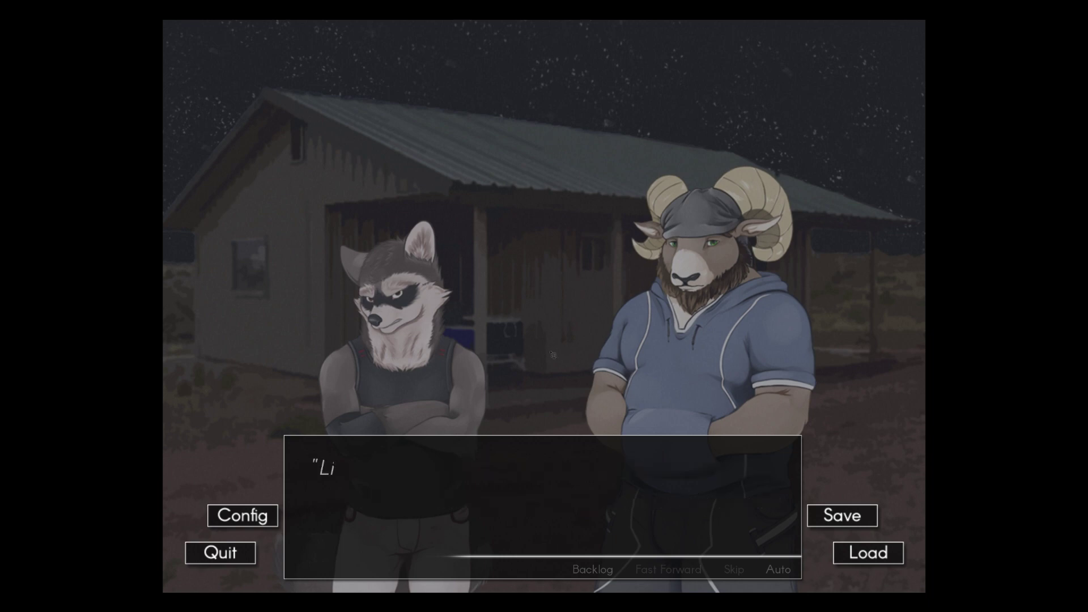
left_click(547, 386)
Step: Read the lines about the house lights and Carl's creature question, then Chase's remark about the car
left_click(547, 386)
left_click(547, 386)
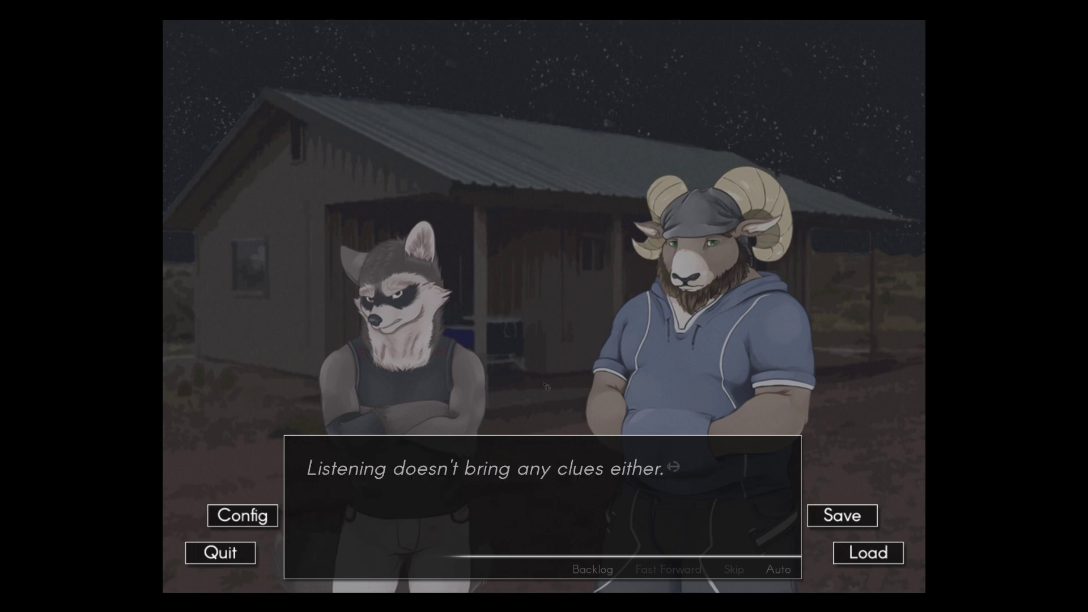
left_click(547, 386)
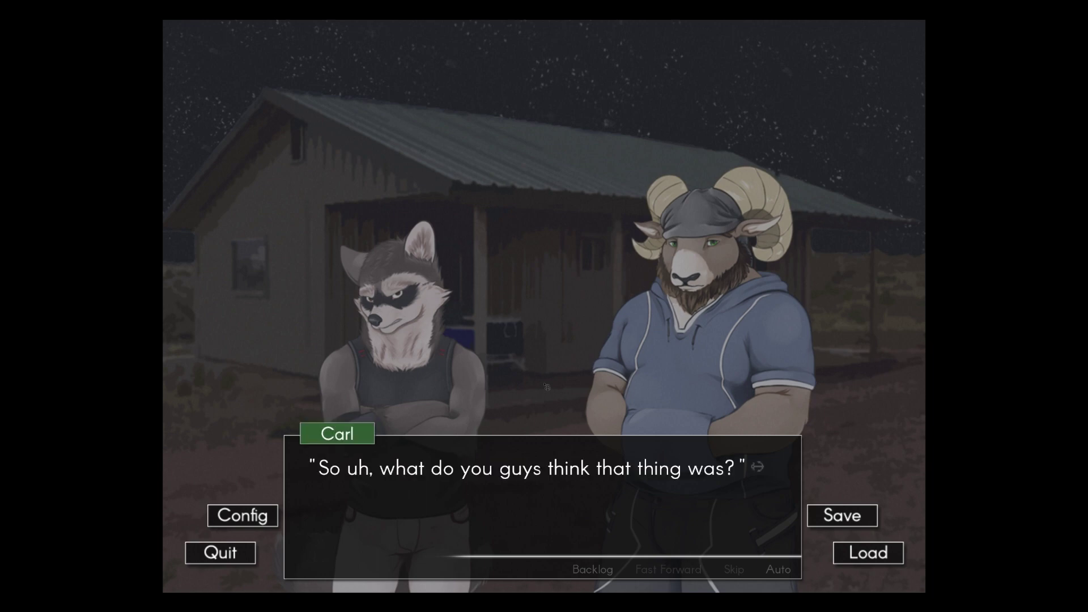
left_click(546, 386)
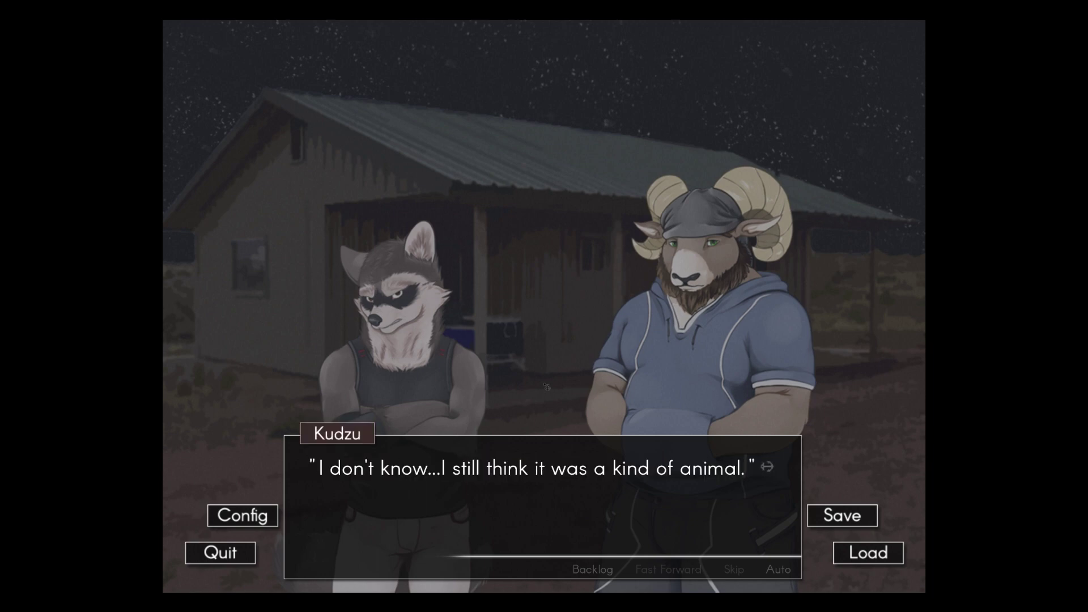
left_click(547, 386)
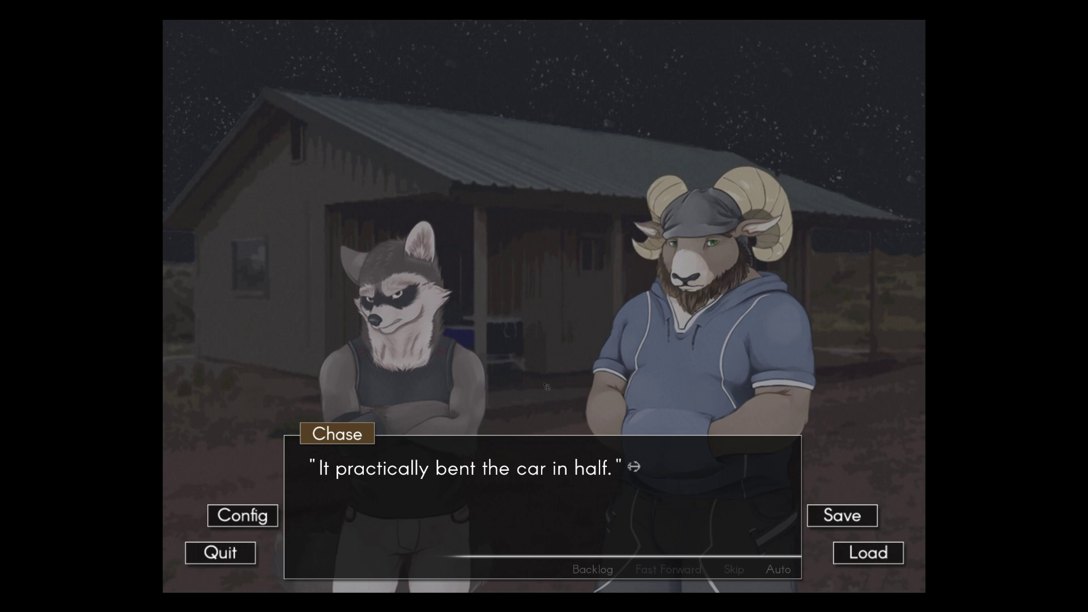
left_click(546, 386)
Step: Read Carl suggesting they go inside and Chase asking about the mayor, until Kudzu shrugs
left_click(546, 386)
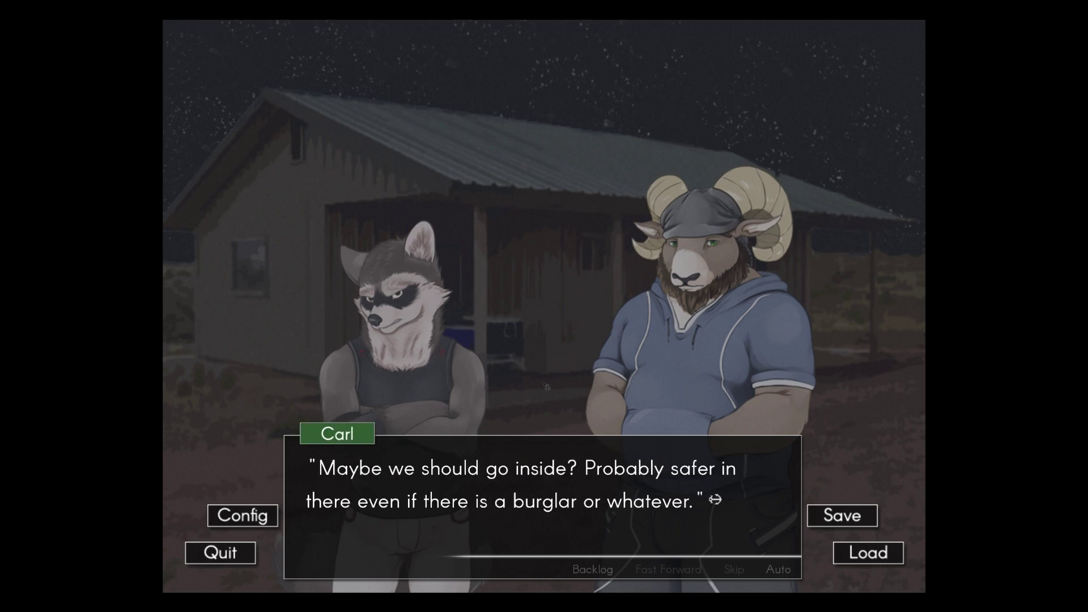
left_click(547, 386)
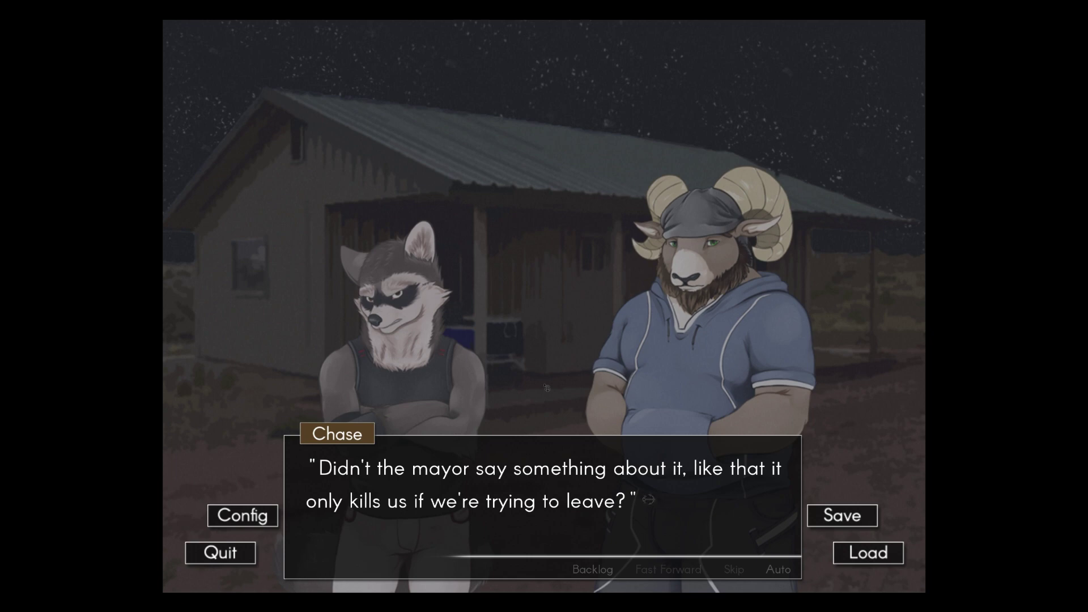
left_click(546, 387)
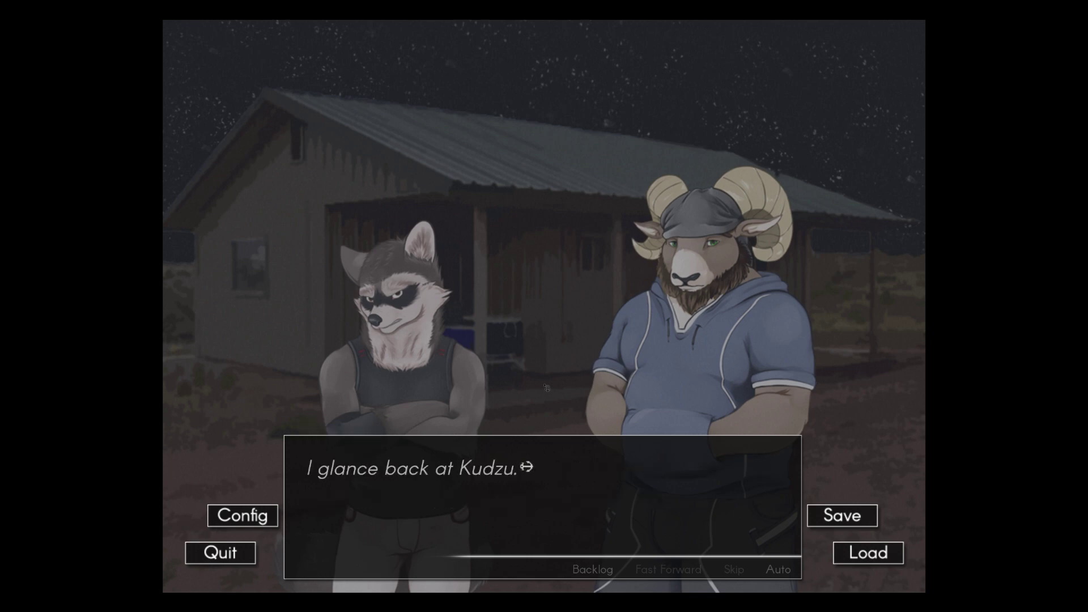
left_click(547, 388)
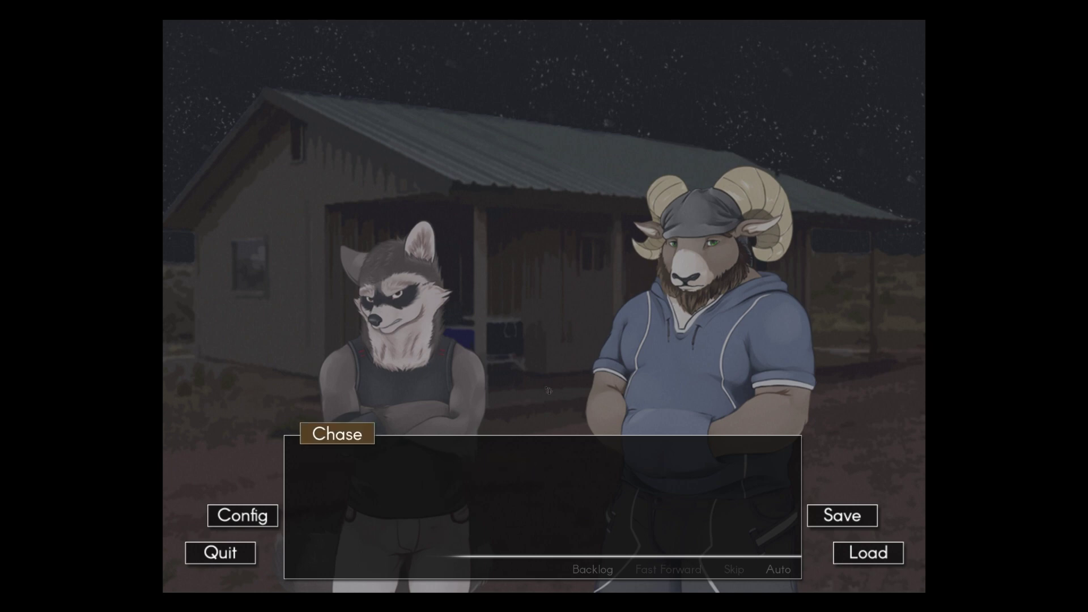
left_click(542, 435)
Step: Read Kudzu's reply and the renewed wait until a scream sounds from inside the house
left_click(542, 435)
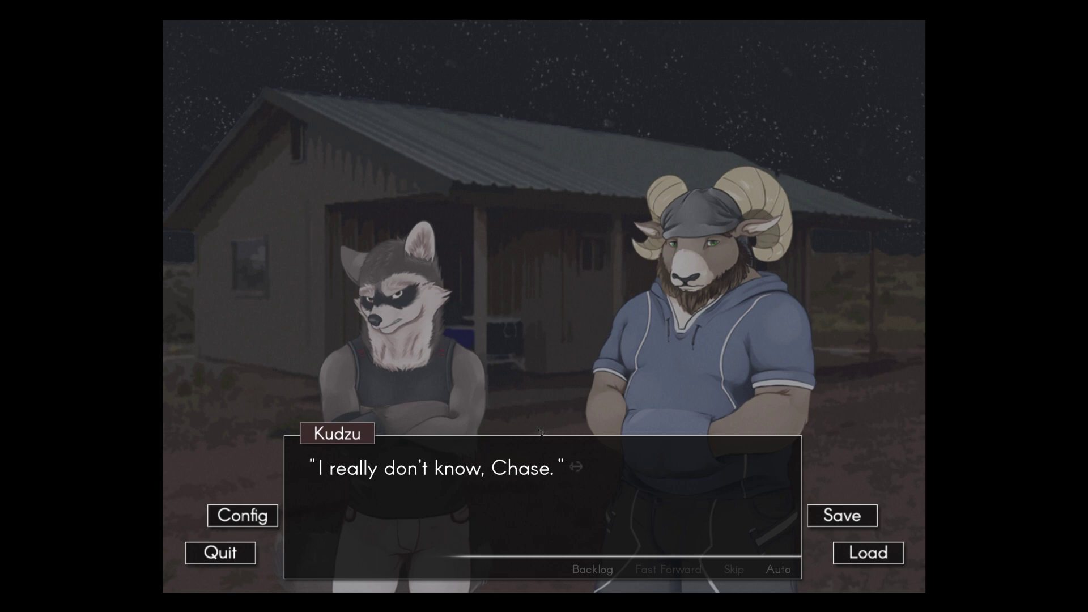
left_click(541, 435)
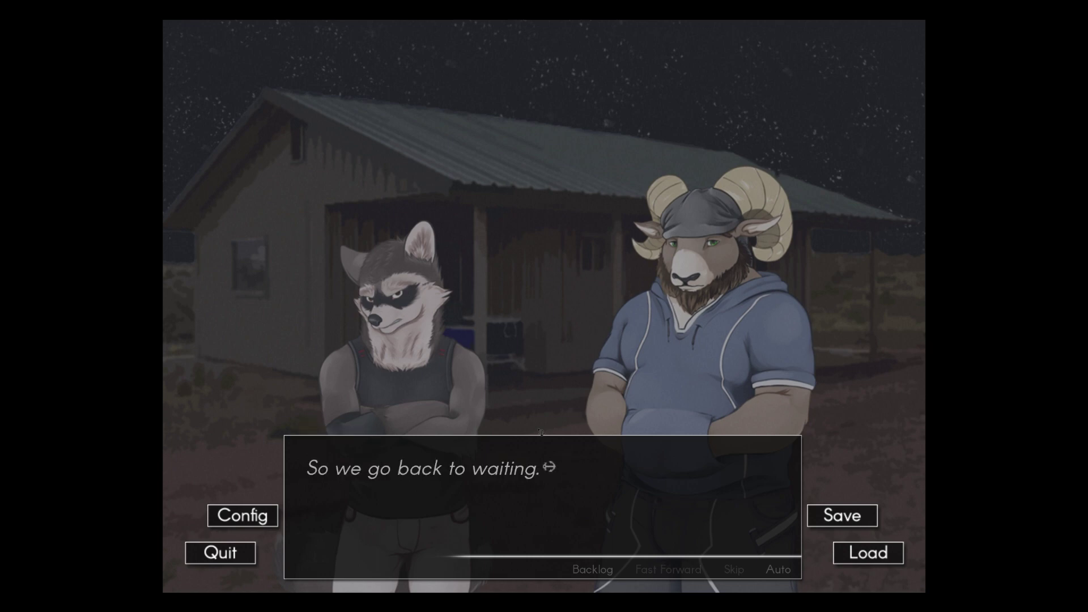
left_click(541, 435)
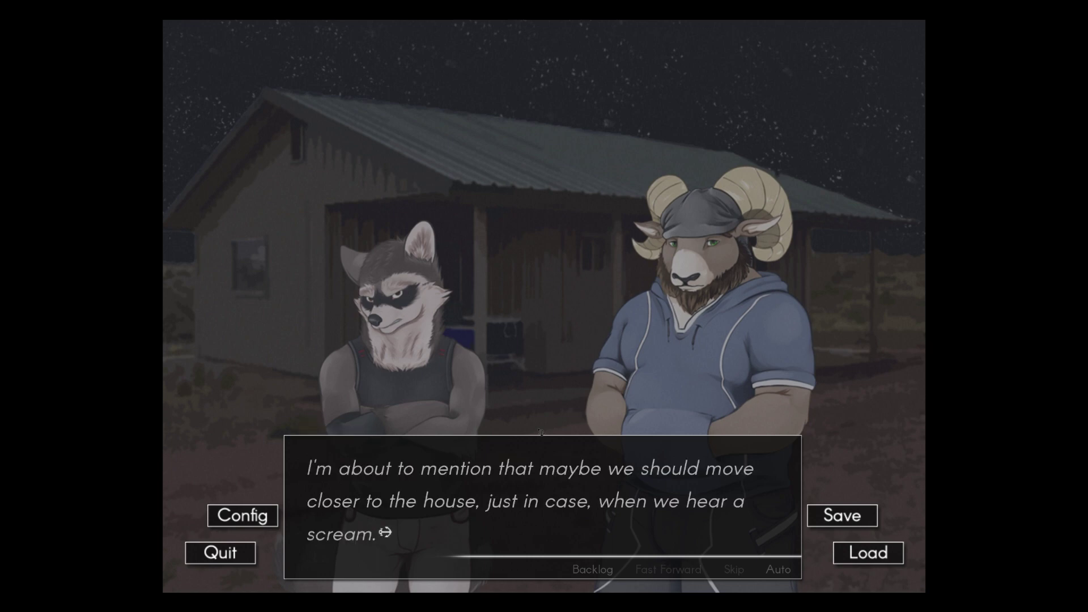
left_click(541, 435)
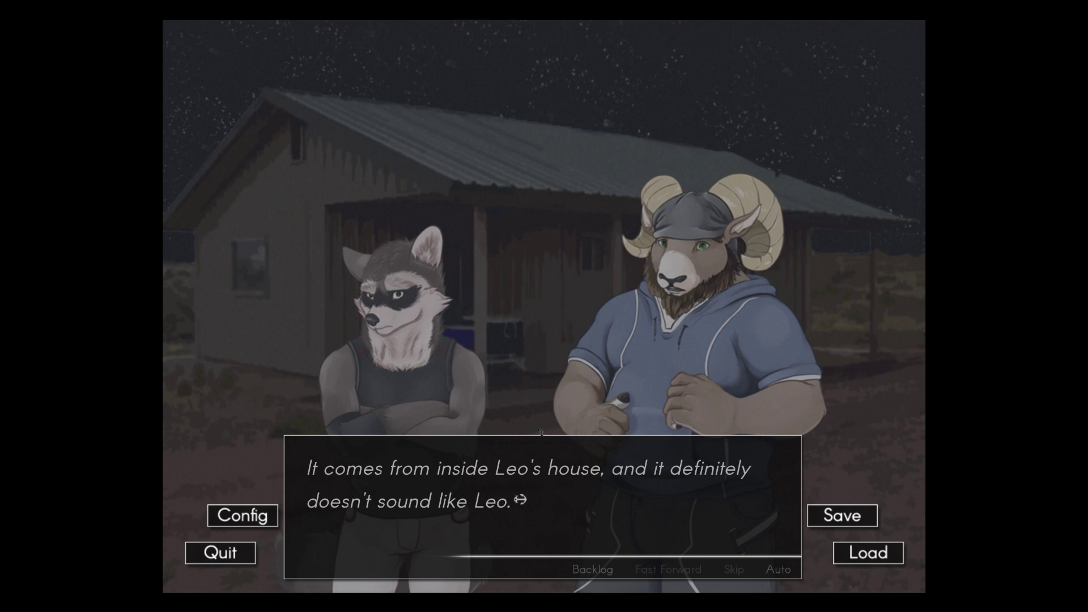
left_click(541, 435)
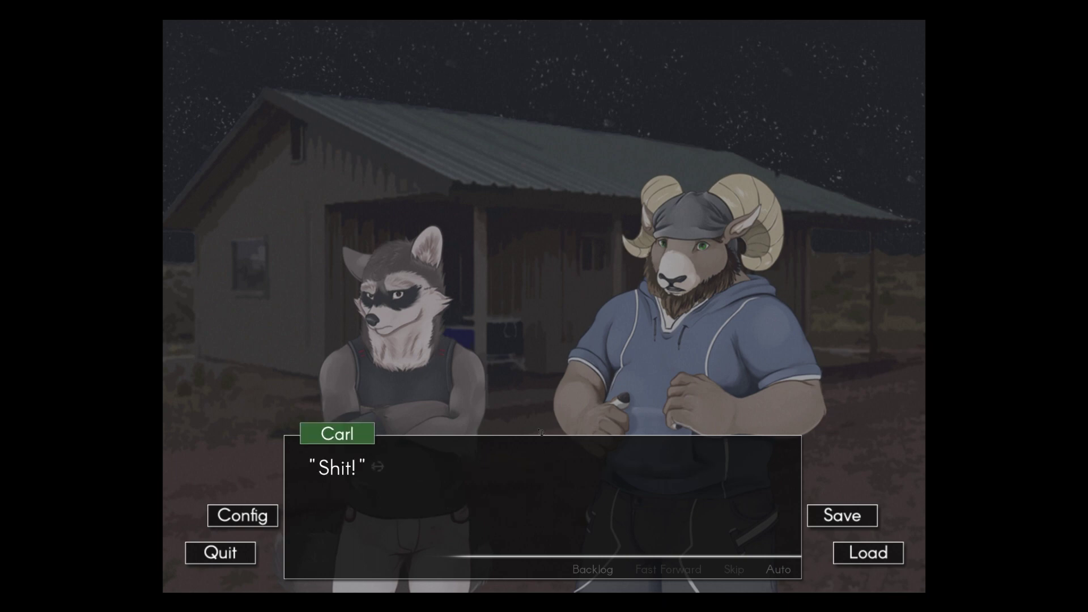
Step: Read past Carl's line, down the hallway and into Leo's bedroom to find someone in bed
left_click(541, 435)
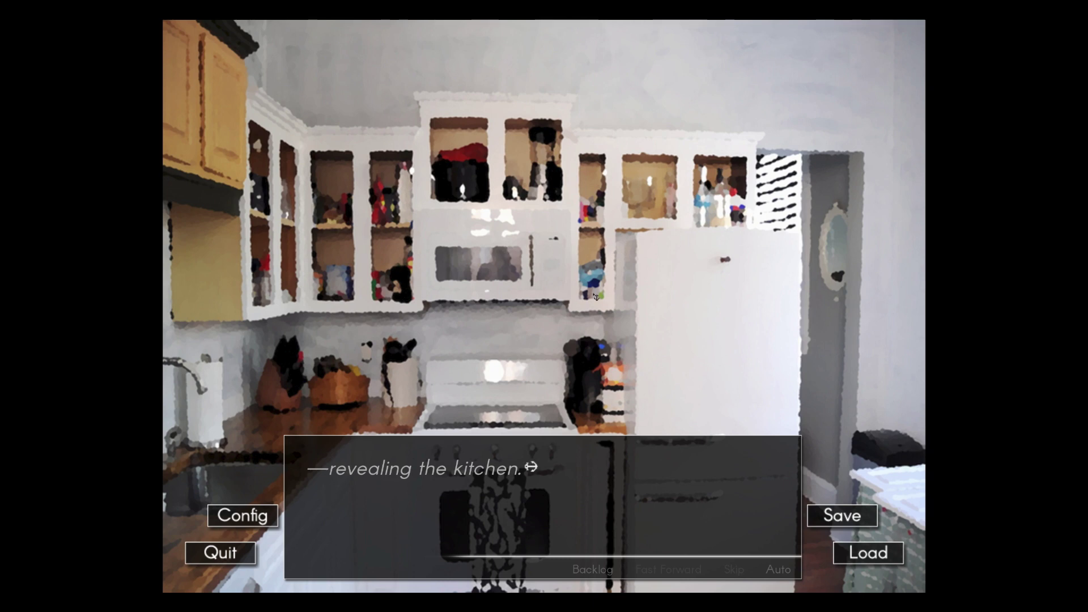
left_click(857, 320)
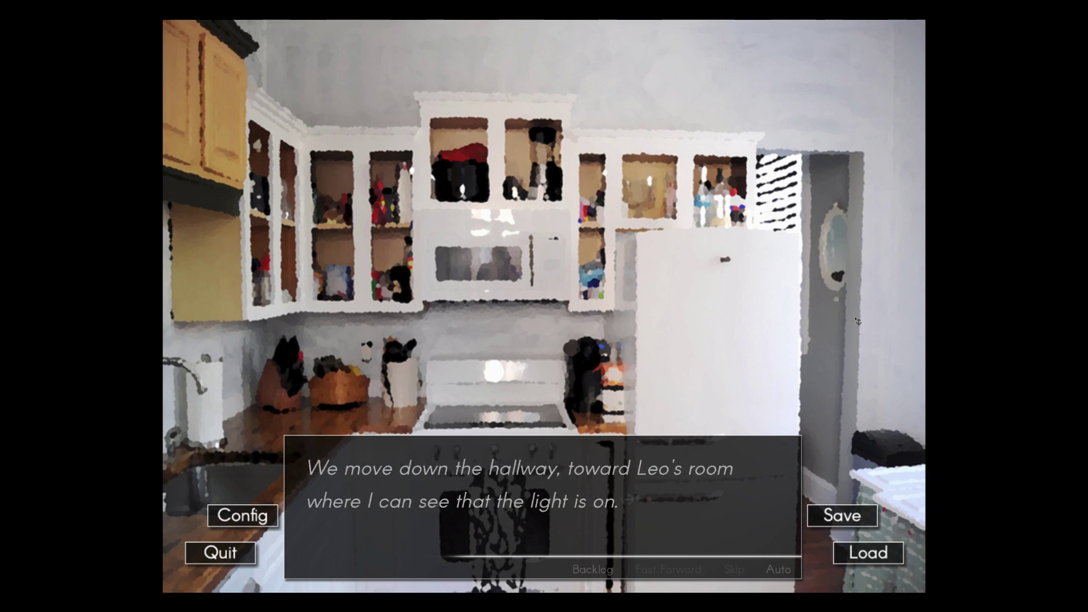
left_click(857, 321)
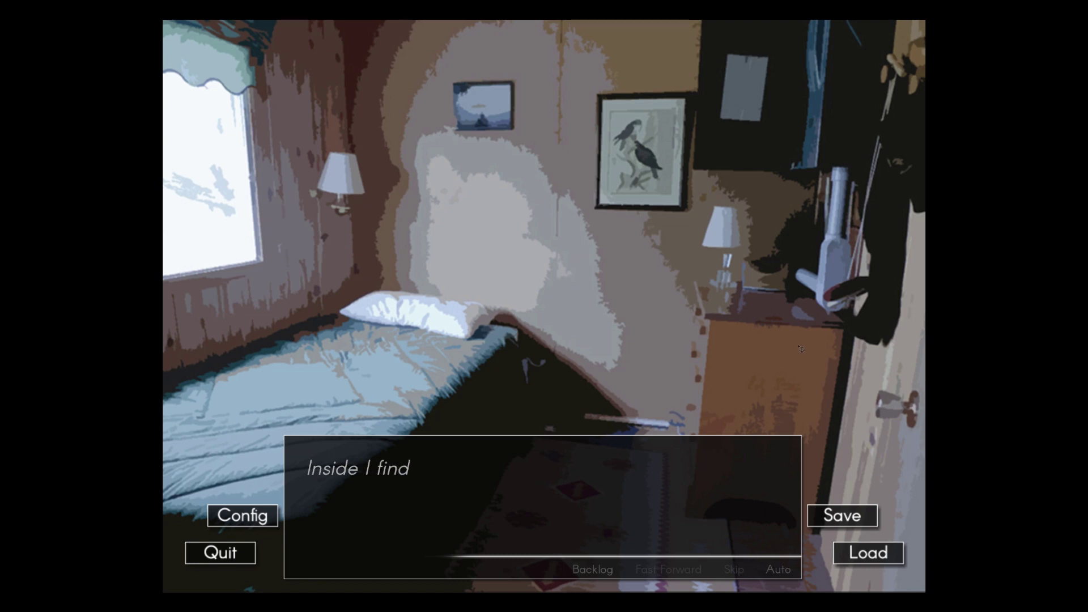
left_click(799, 350)
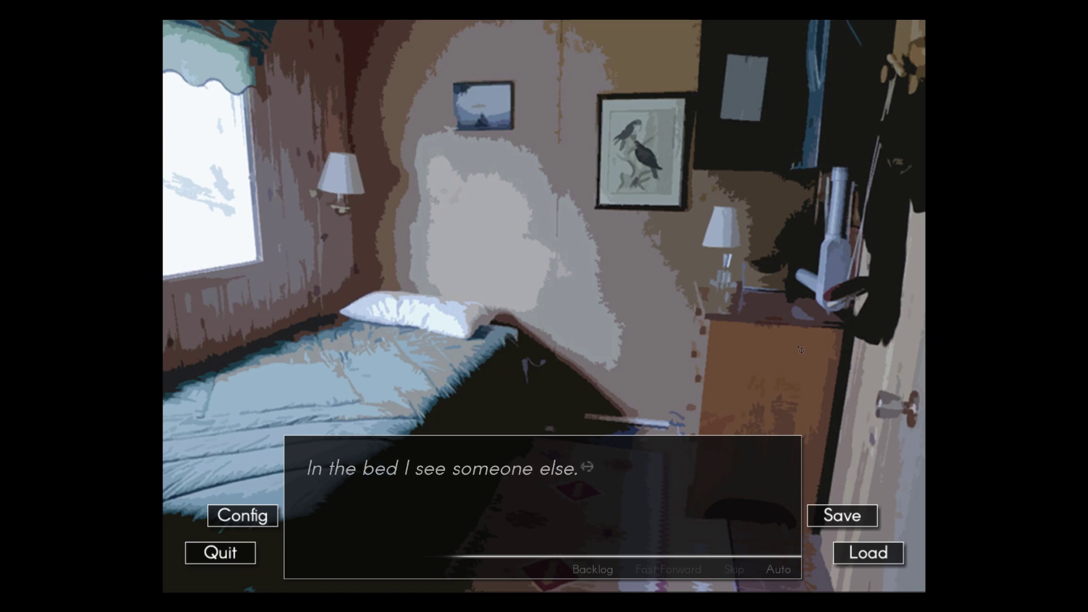
Step: Read on as the polecat turns out to be Clint, Leo aims, and Clint begs
left_click(800, 349)
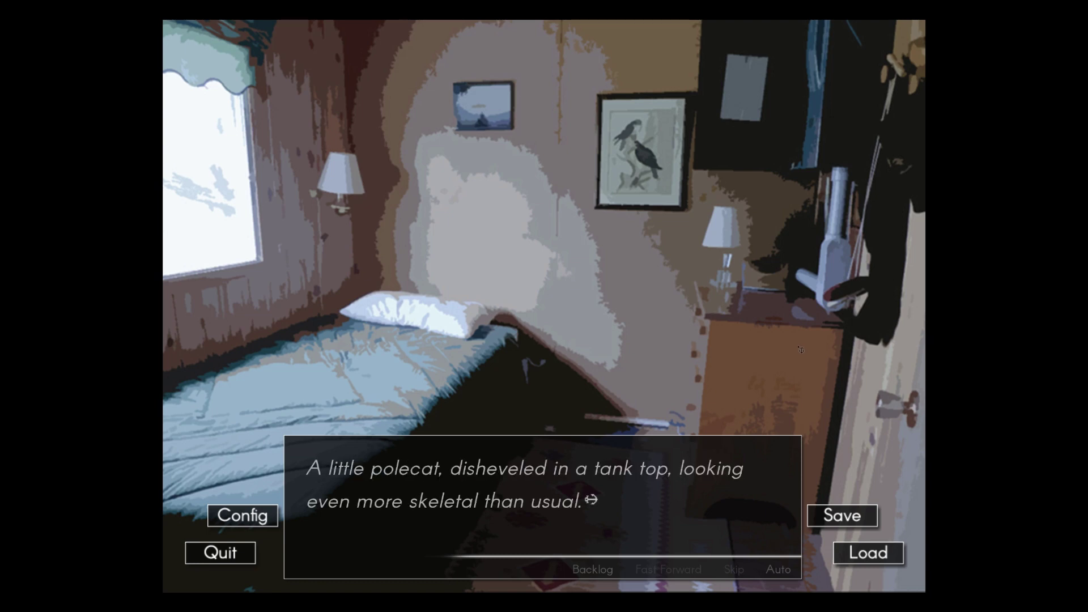
left_click(800, 349)
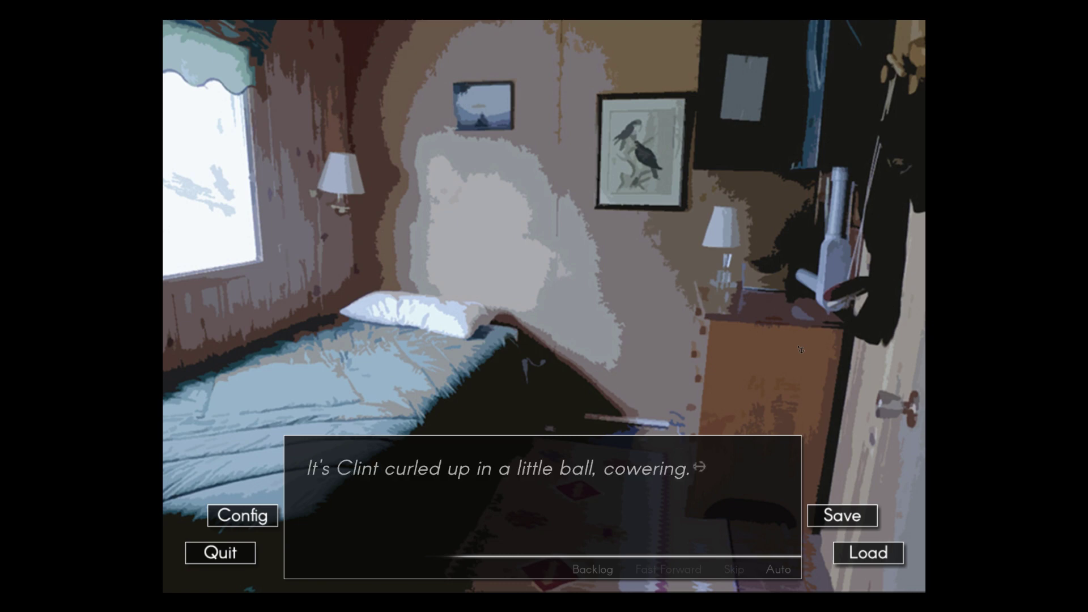
left_click(799, 349)
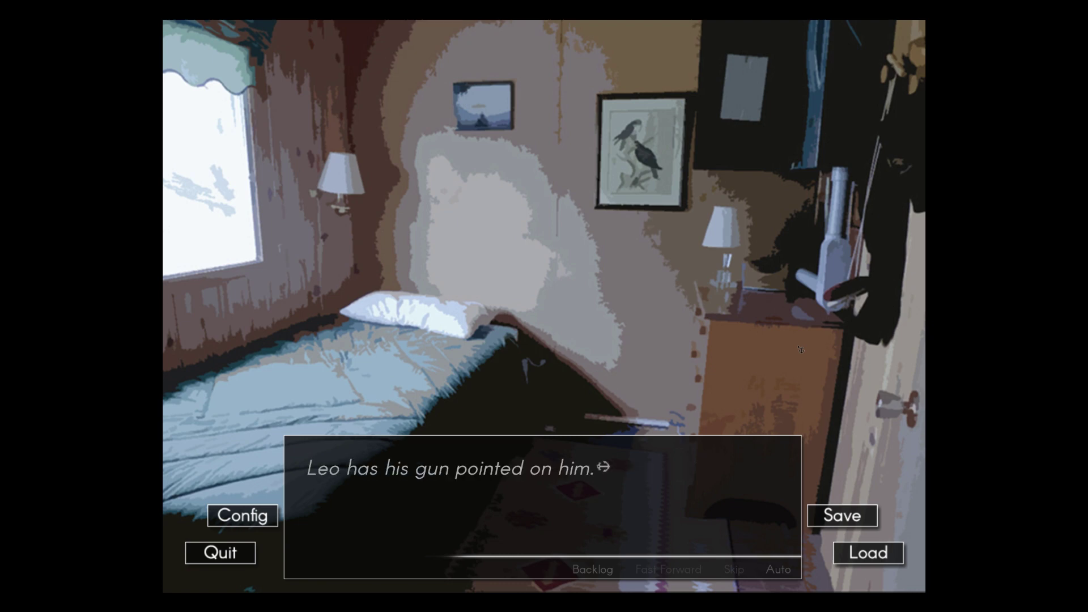
left_click(800, 350)
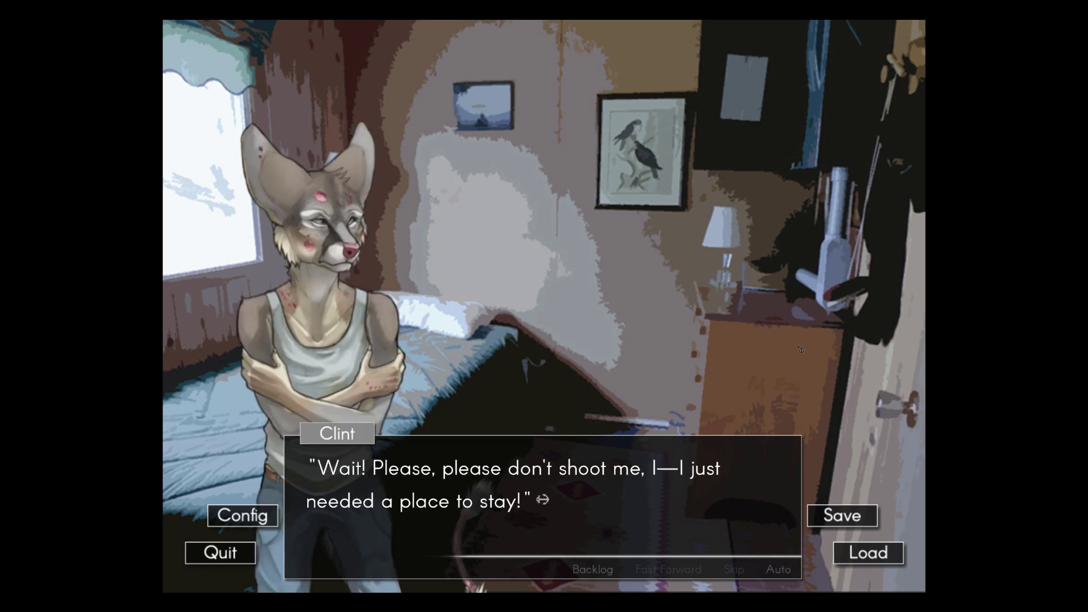
left_click(801, 349)
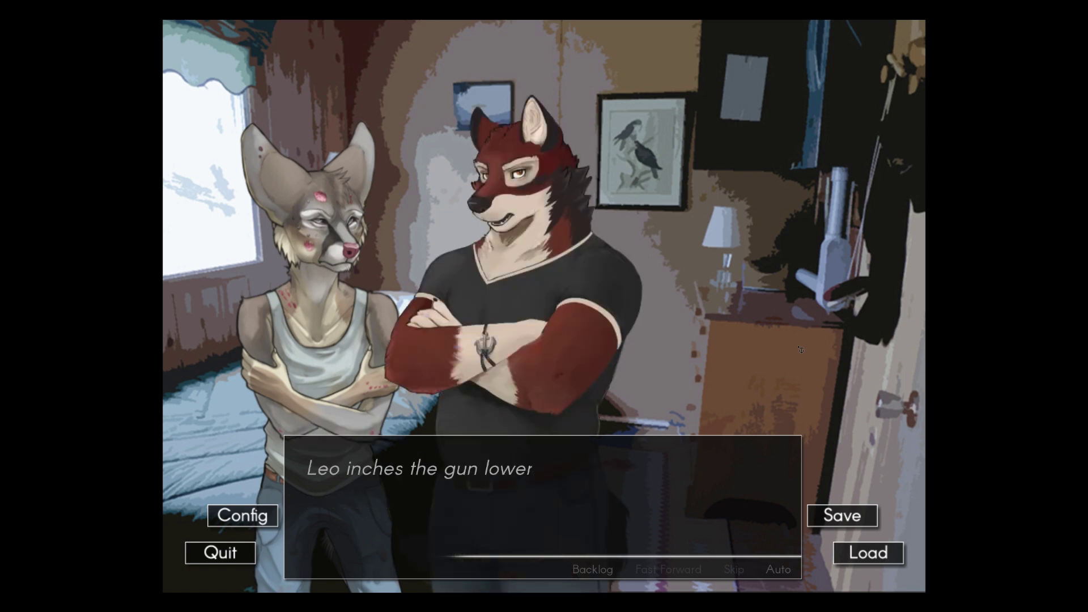
Step: Follow Leo questioning Clint and Clint whining until Kudzu asks Leo to wait
left_click(800, 349)
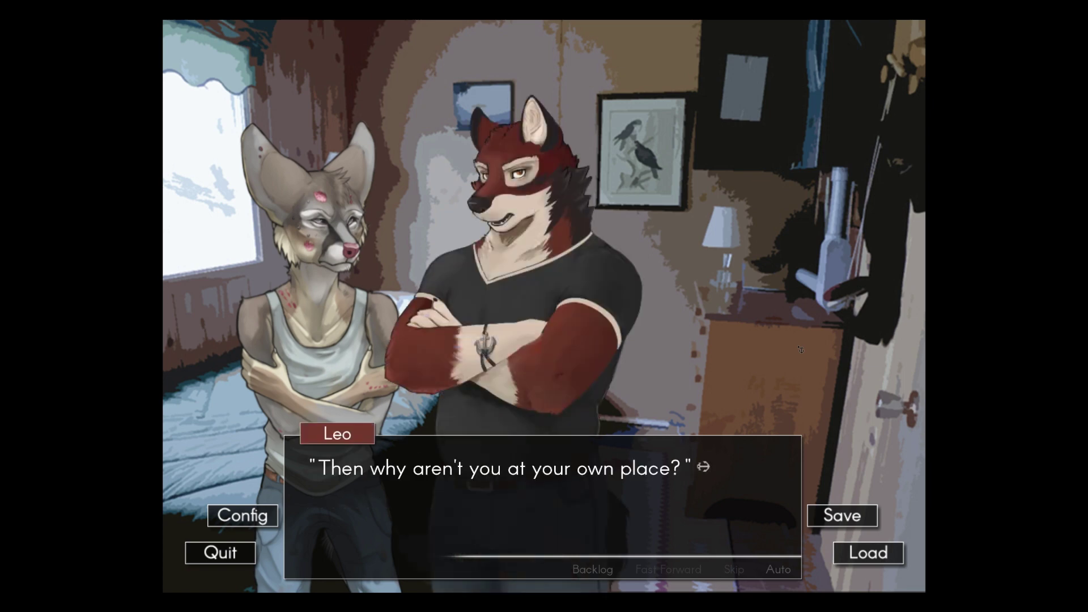
left_click(799, 350)
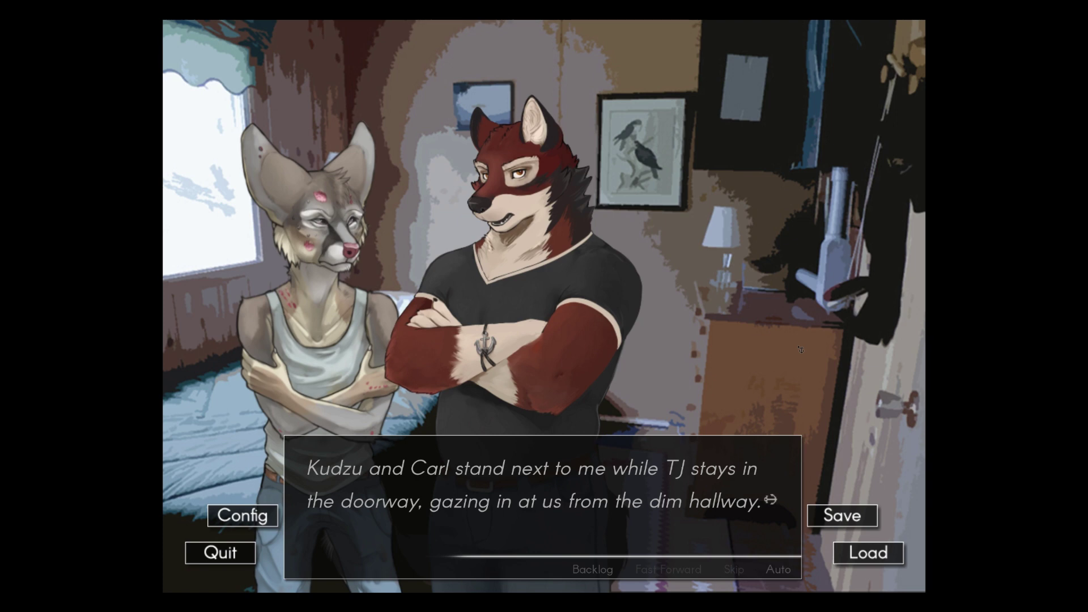
left_click(800, 350)
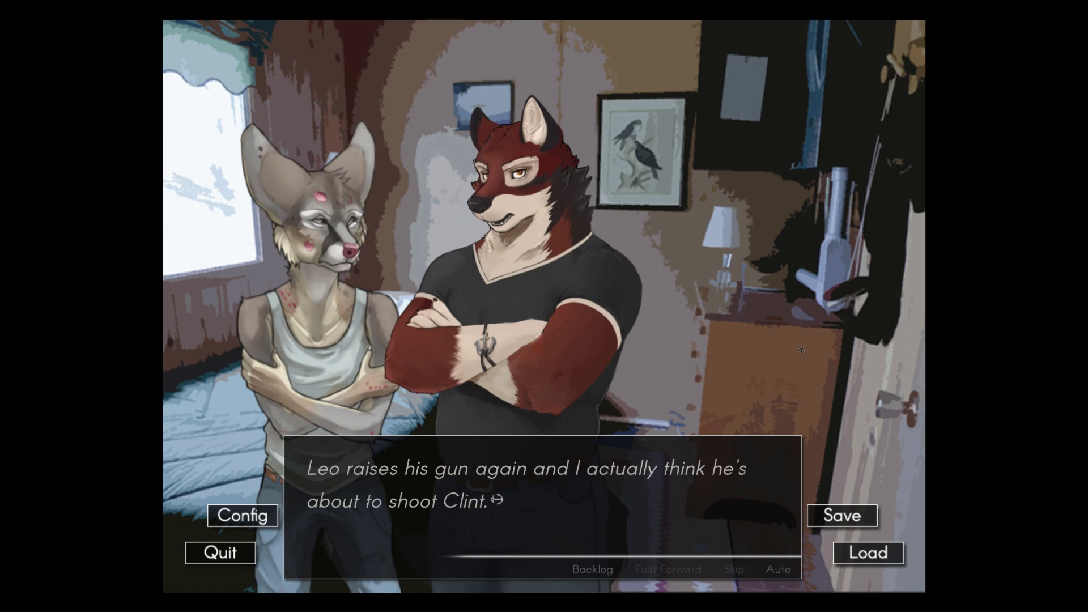
left_click(800, 350)
left_click(800, 350)
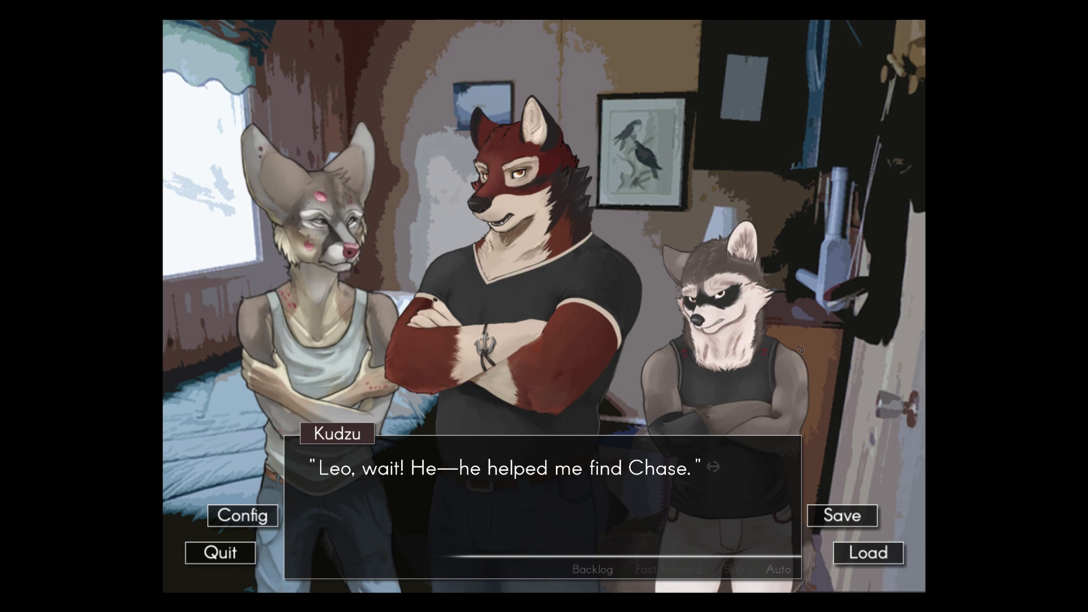
left_click(799, 349)
left_click(800, 350)
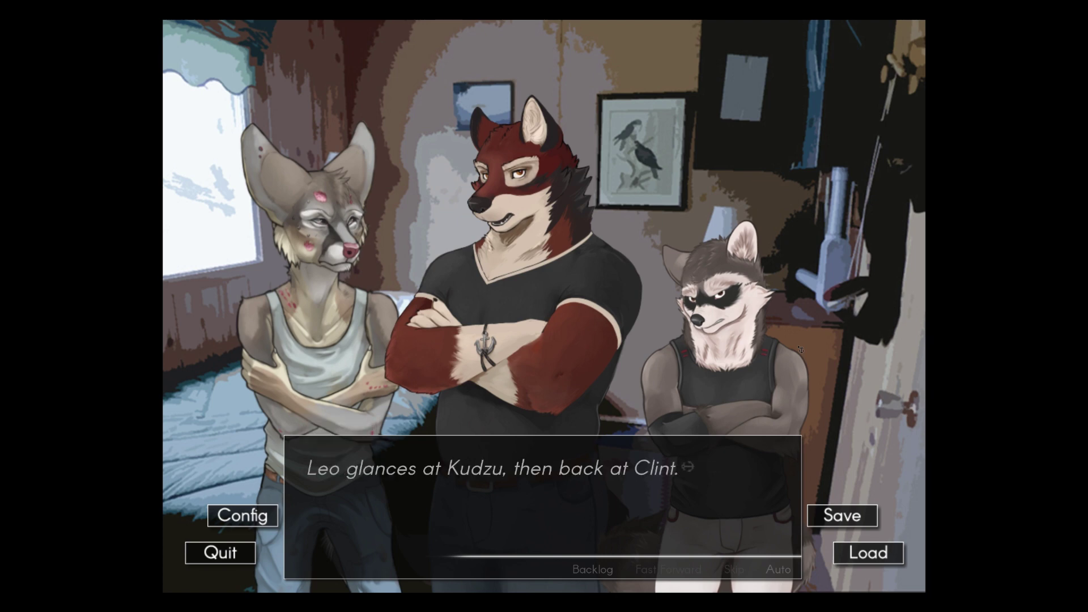
left_click(799, 350)
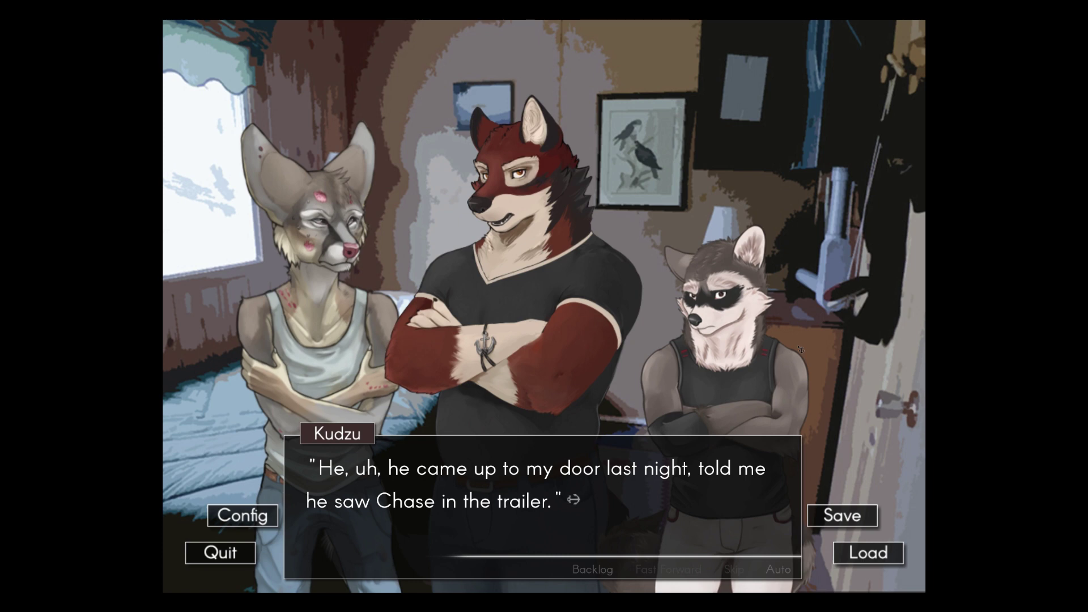
left_click(789, 332)
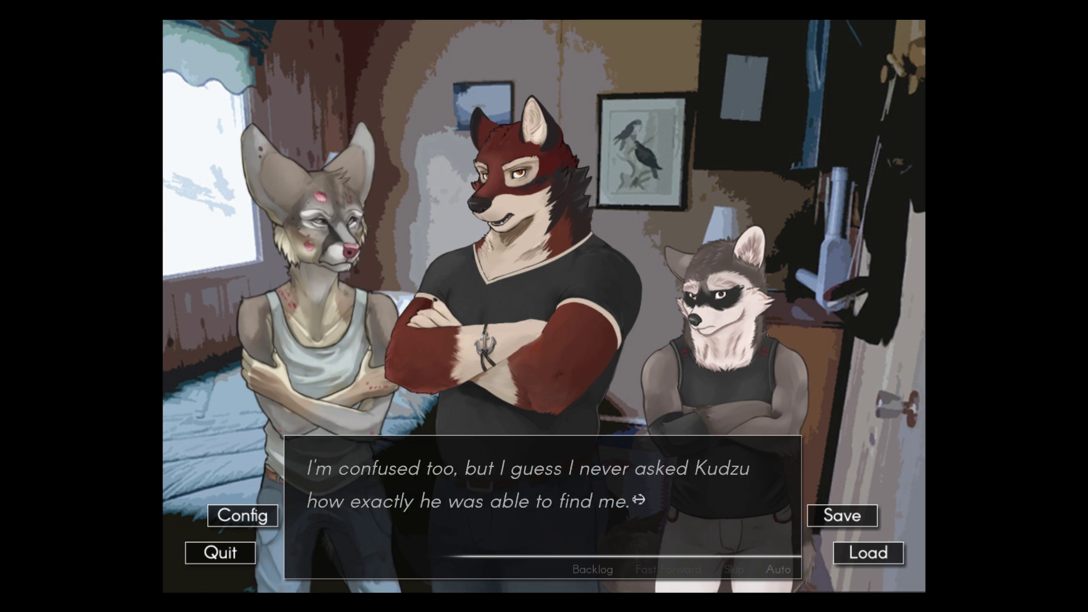
left_click(544, 341)
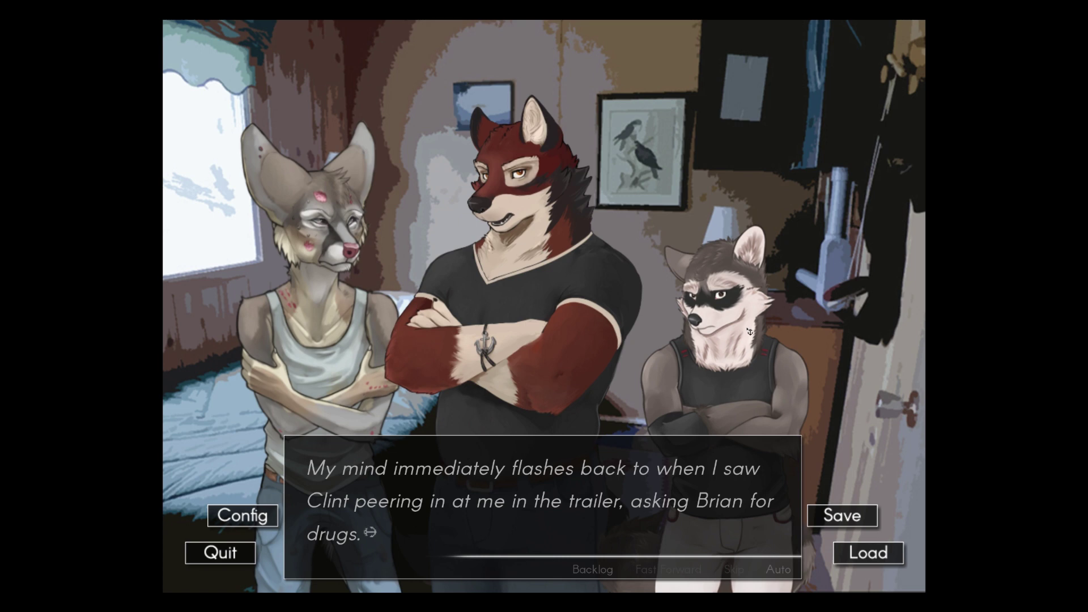
Step: Read Kudzu and Chase defending Clint while Leo keeps the gun raised and answers harshly
left_click(733, 364)
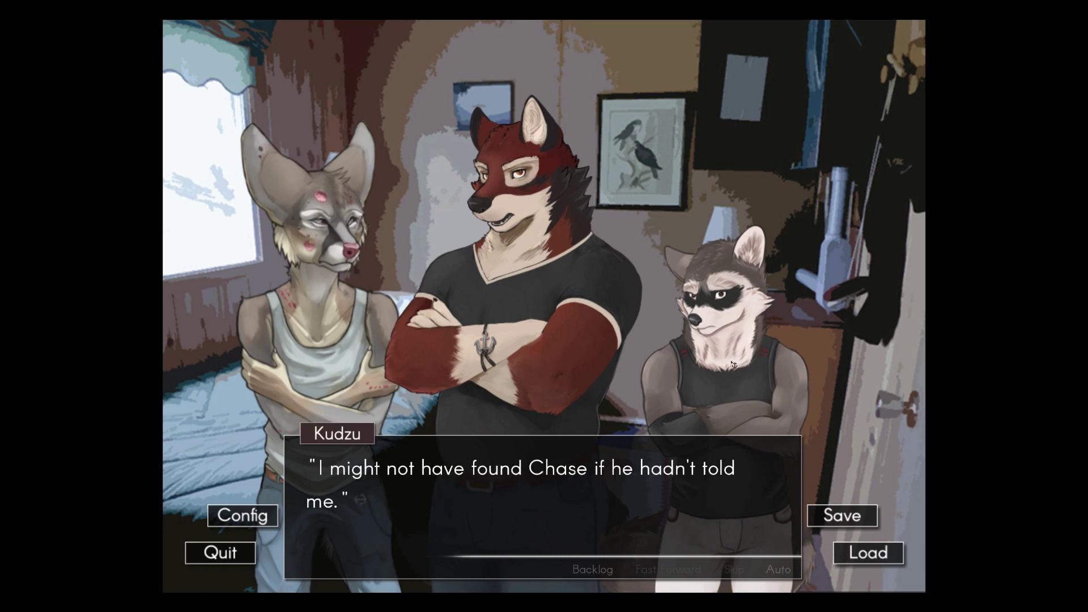
left_click(732, 364)
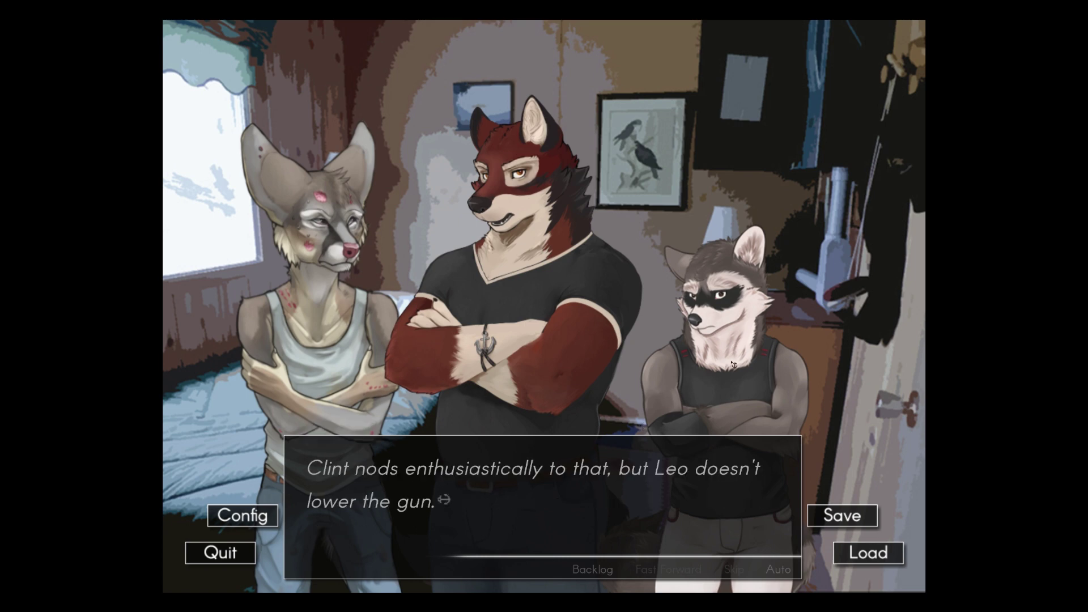
left_click(733, 364)
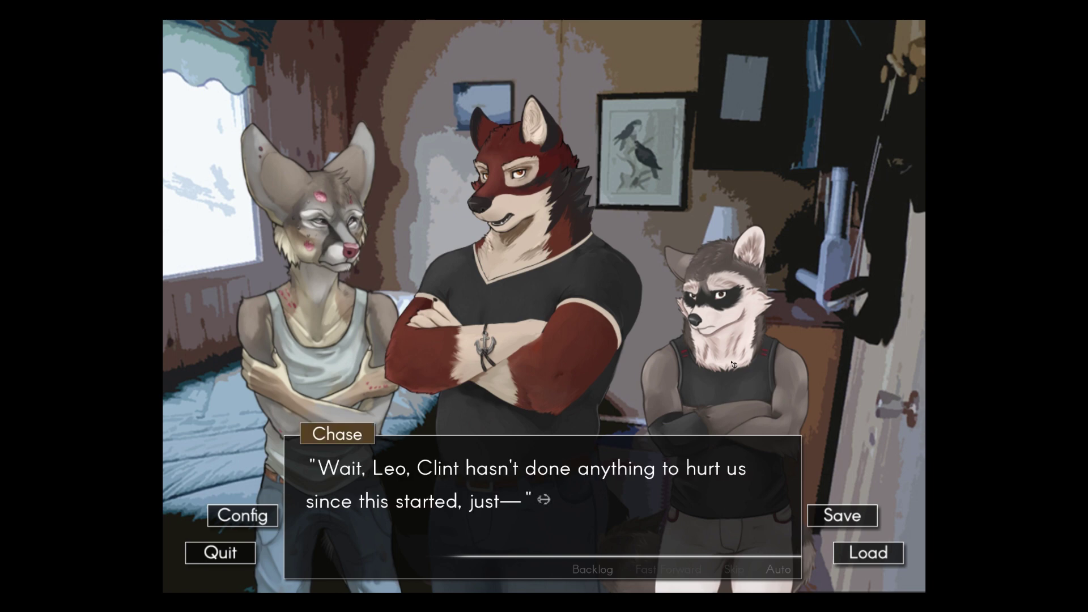
left_click(732, 364)
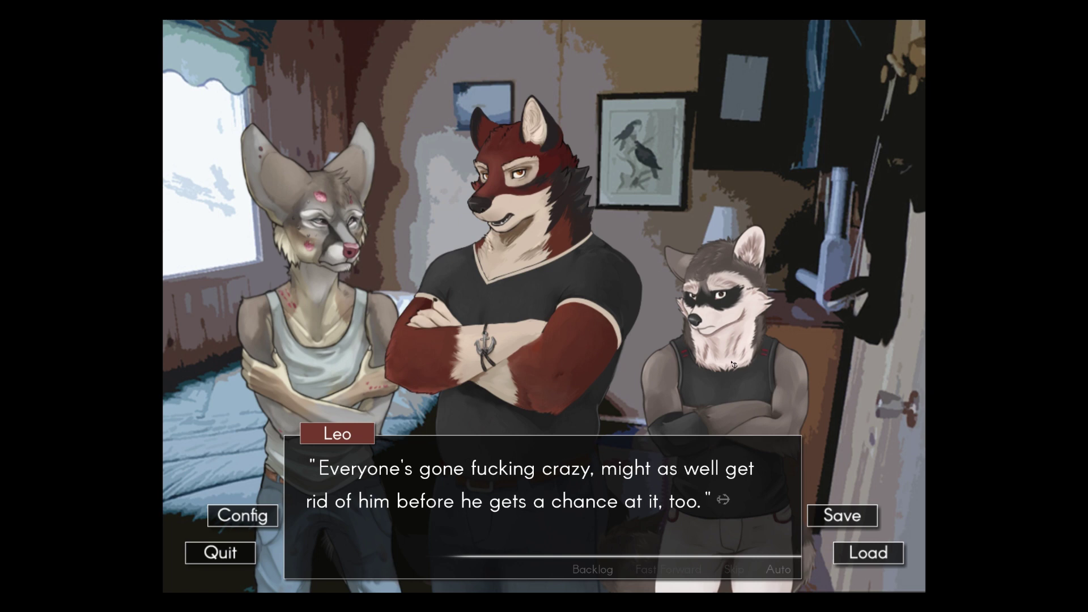
left_click(733, 364)
left_click(733, 364)
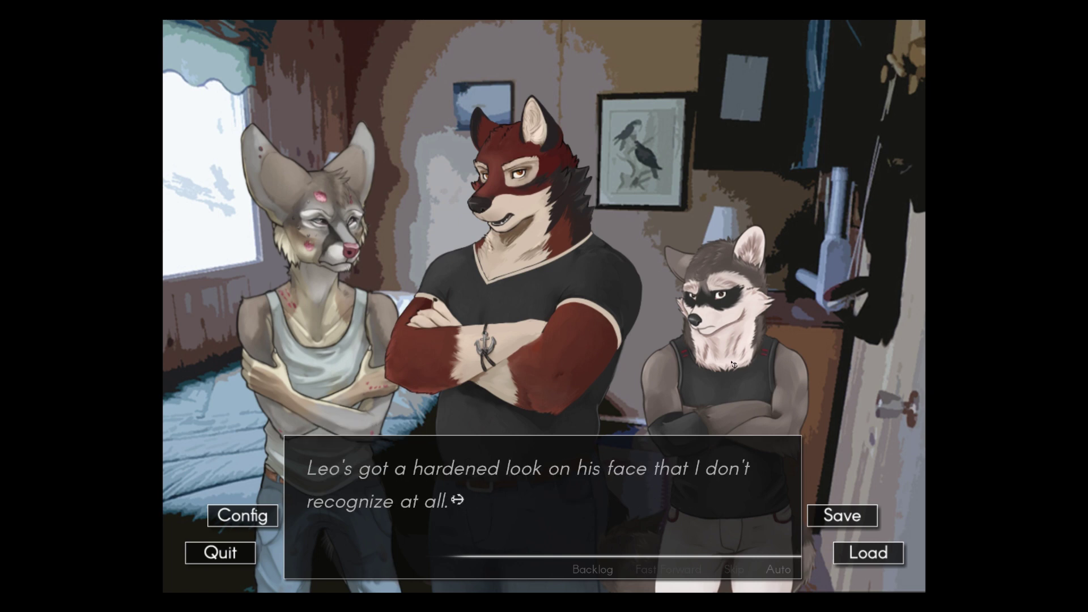
Step: Follow Leo's stance faltering and the drugs narration through to Kudzu's 'Come on Leo' reassurance
left_click(733, 364)
left_click(733, 364)
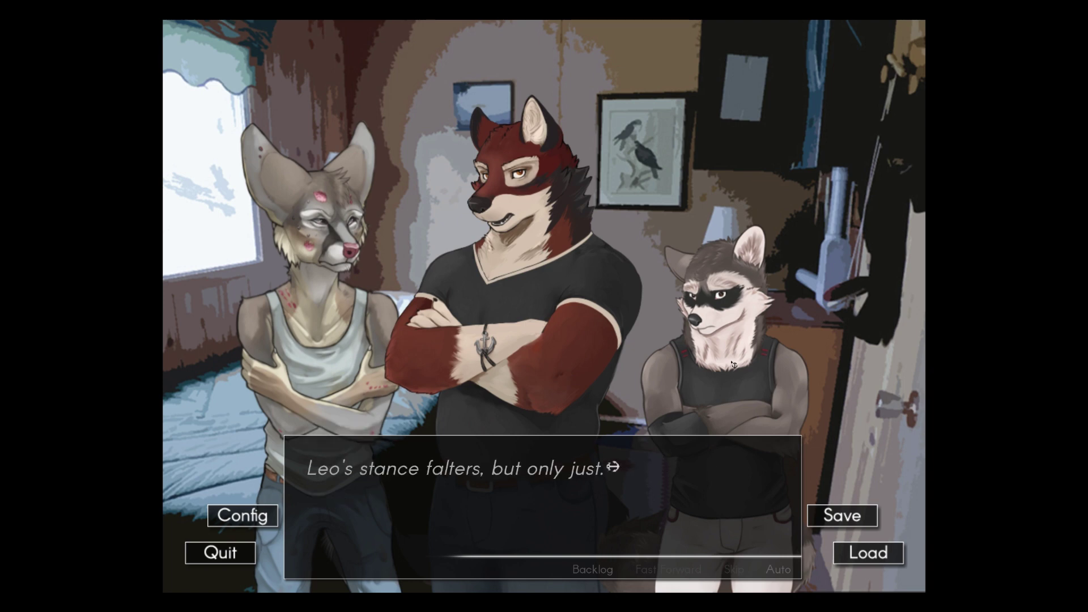
left_click(733, 365)
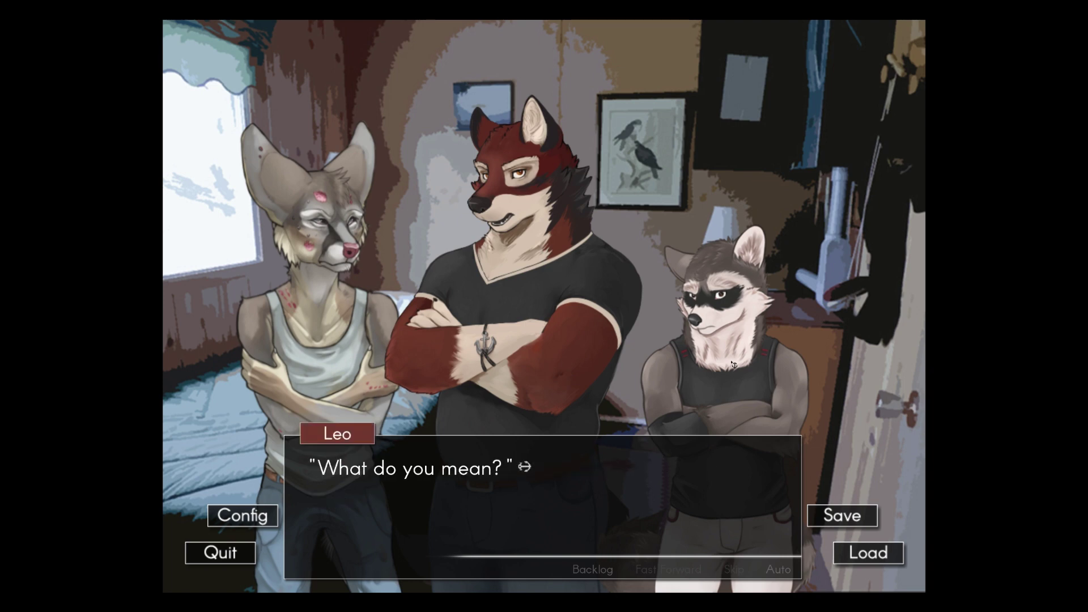
left_click(732, 364)
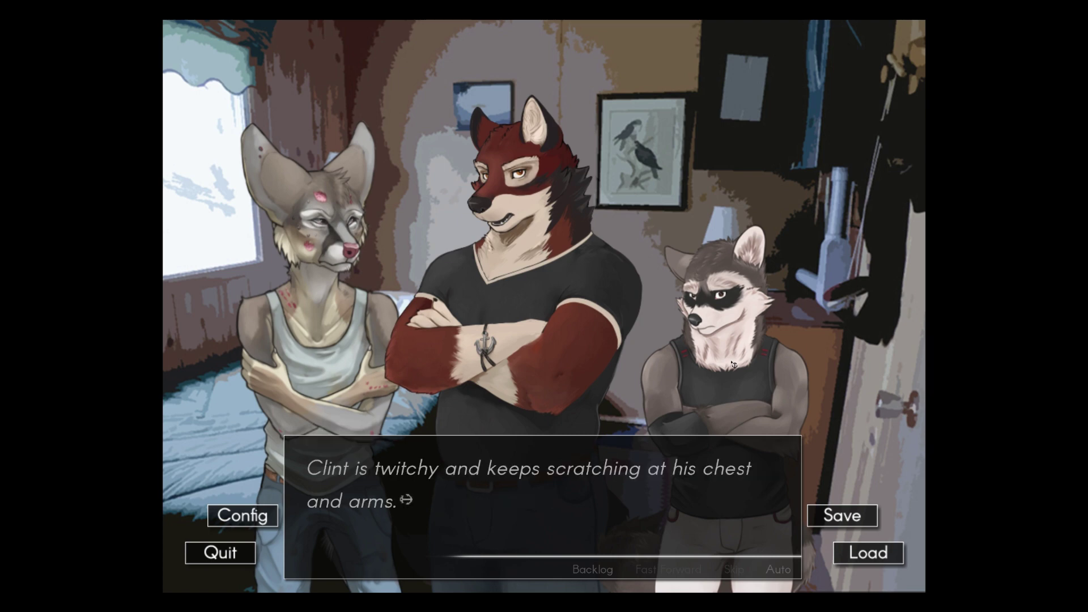
left_click(733, 363)
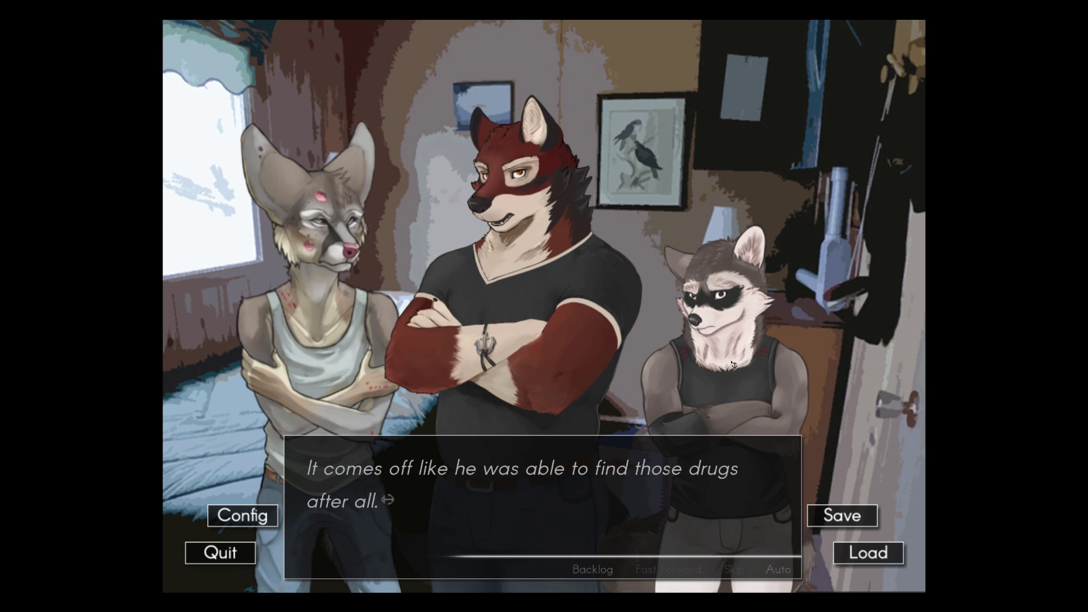
left_click(734, 363)
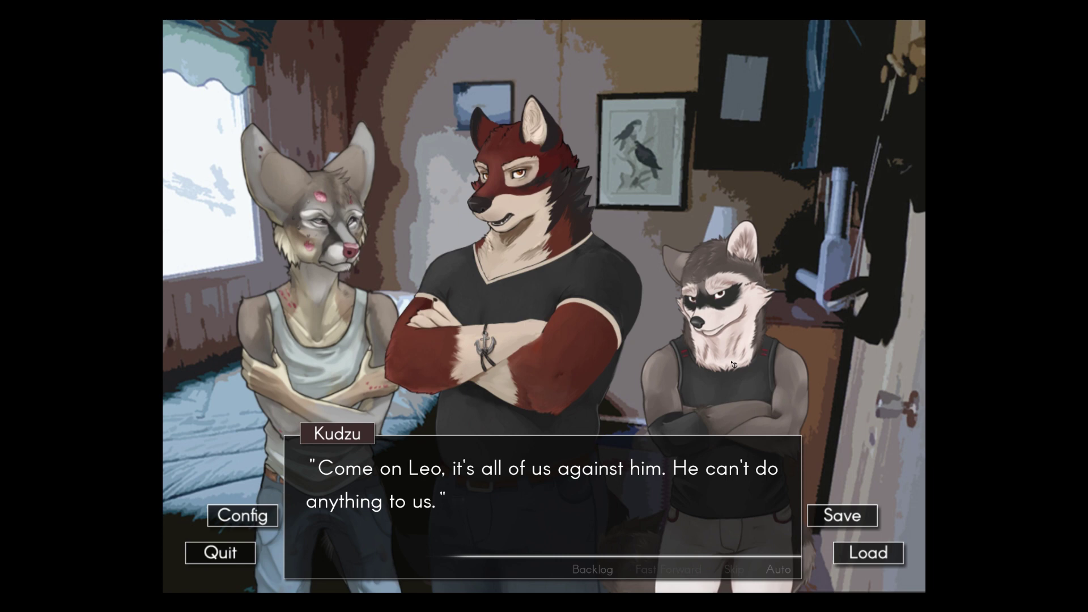
Step: Read Leo lowering the gun and asking how to get out, through Clint's reply and silence
left_click(734, 364)
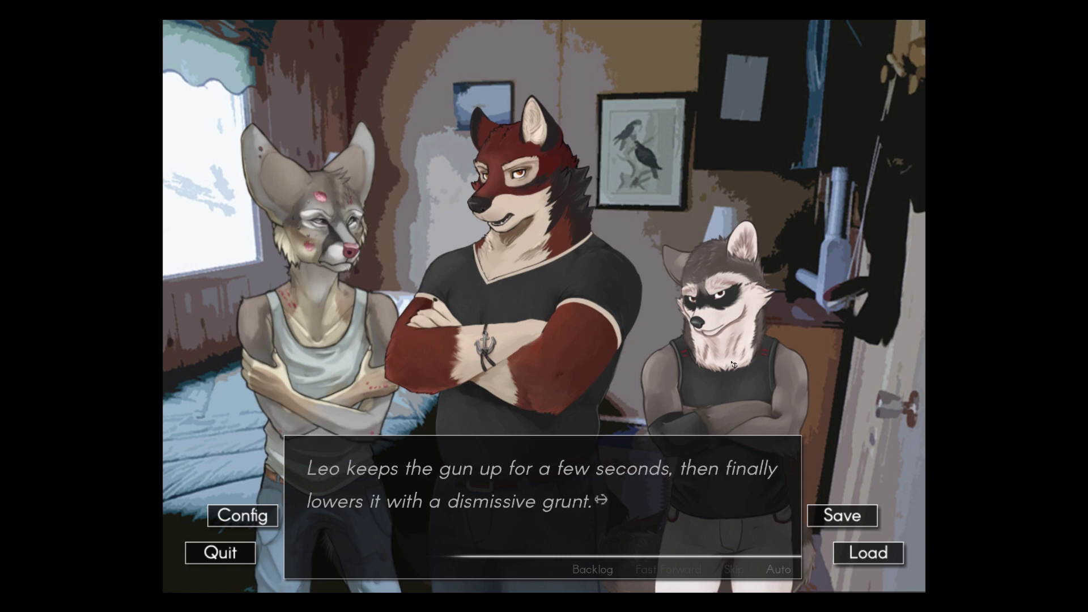
left_click(734, 365)
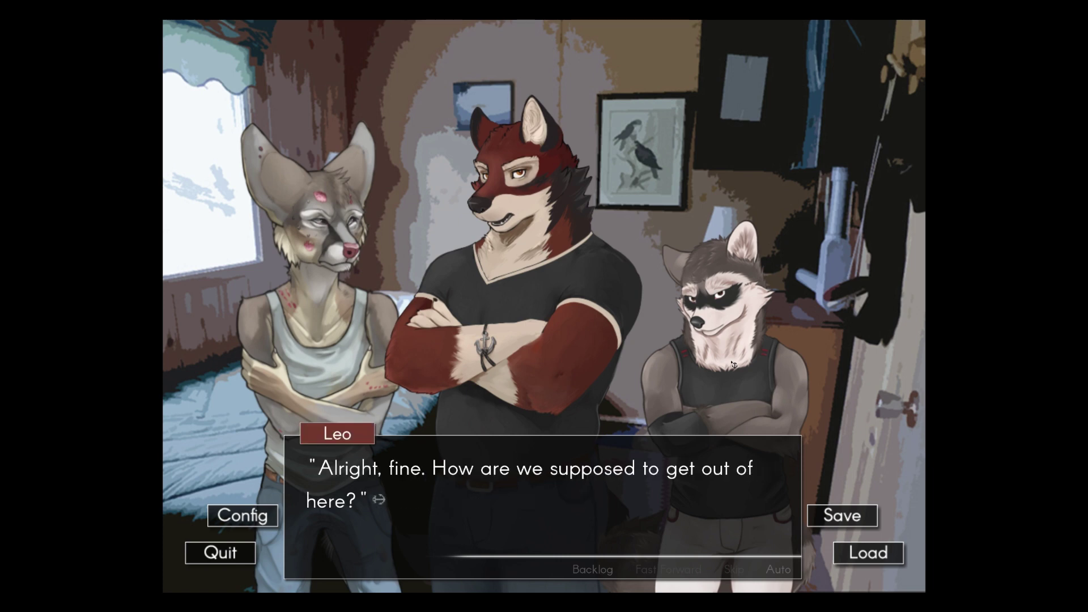
left_click(734, 364)
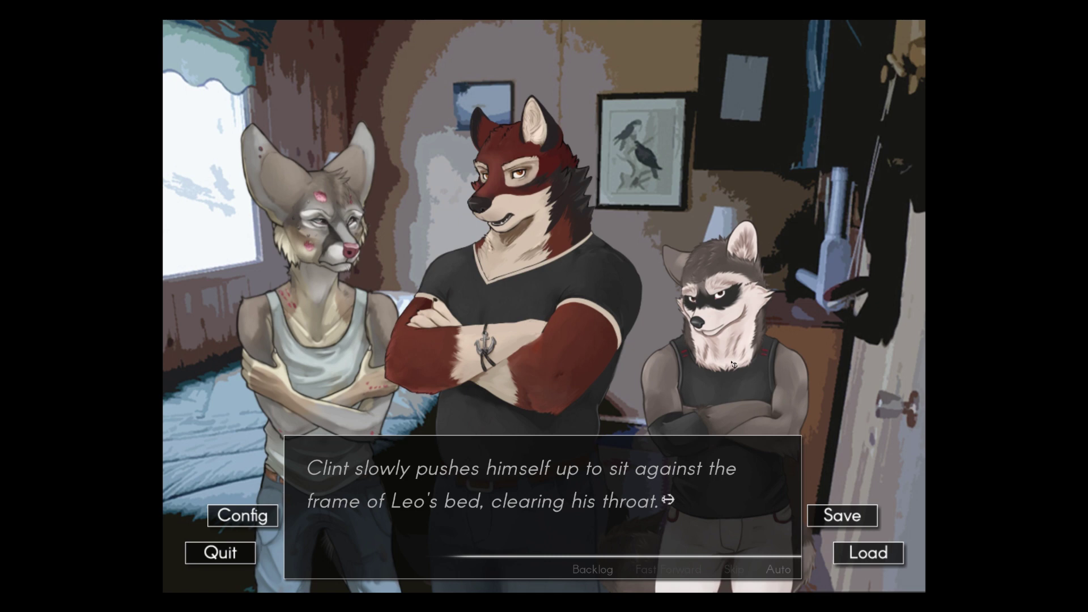
left_click(734, 364)
left_click(733, 364)
left_click(734, 363)
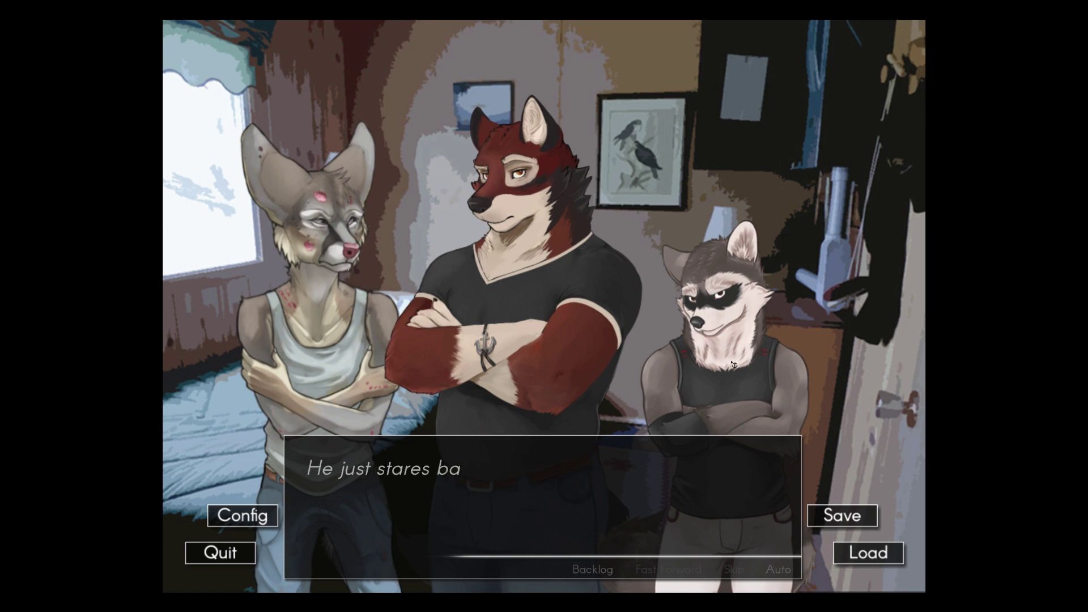
Step: Read Kudzu calling Clint and asking Leo to lower the gun, and Leo refusing
left_click(733, 364)
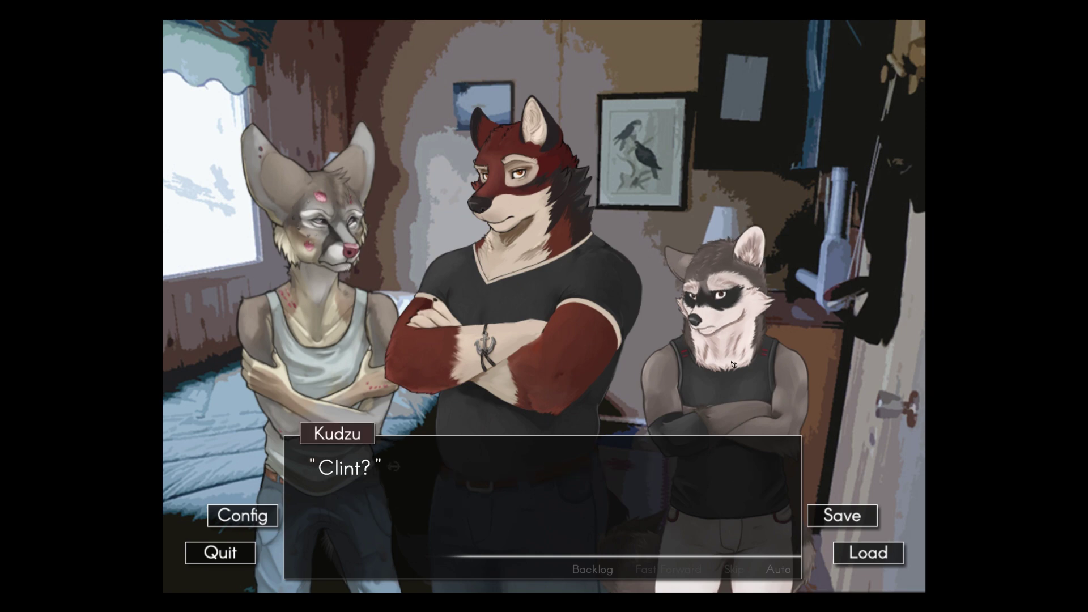
left_click(733, 365)
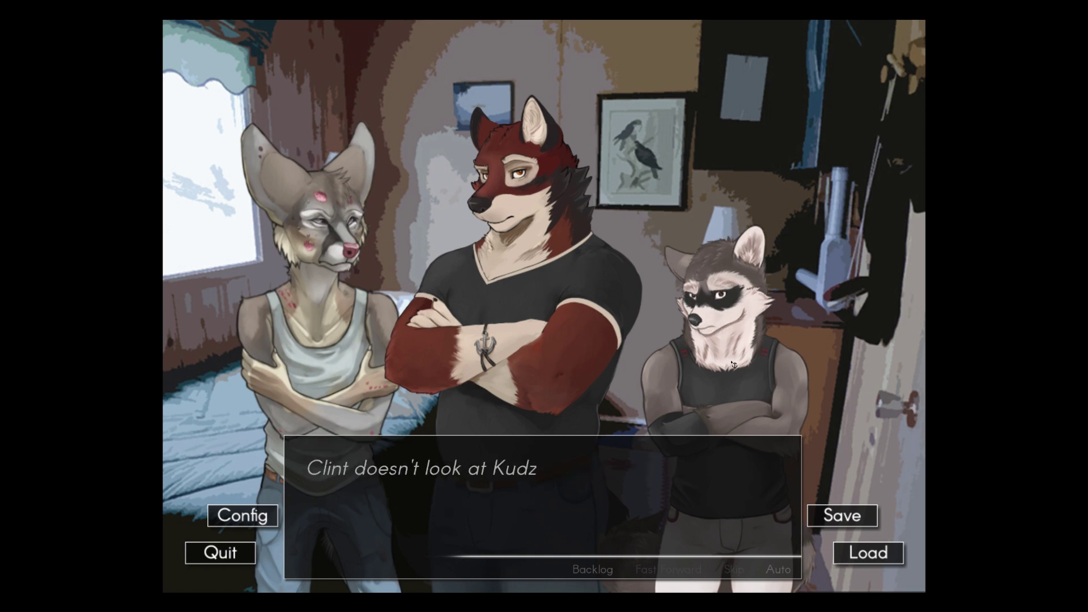
left_click(734, 365)
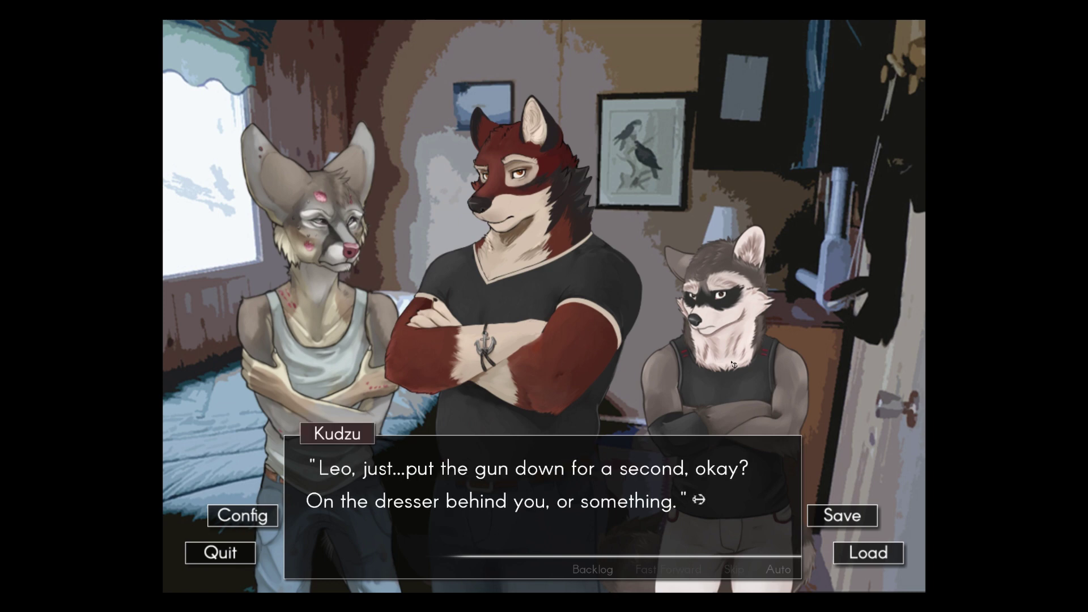
left_click(734, 364)
left_click(734, 364)
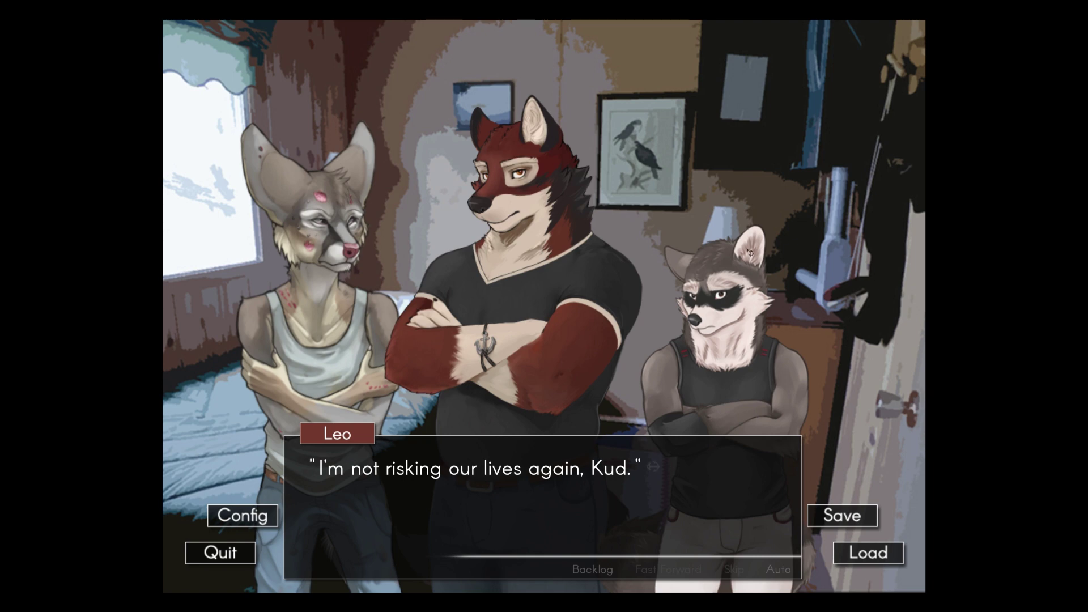
Step: Read Leo glaring at Clint and Clint's flinch, up to Carl twisting his paws in his hoodie
left_click(494, 455)
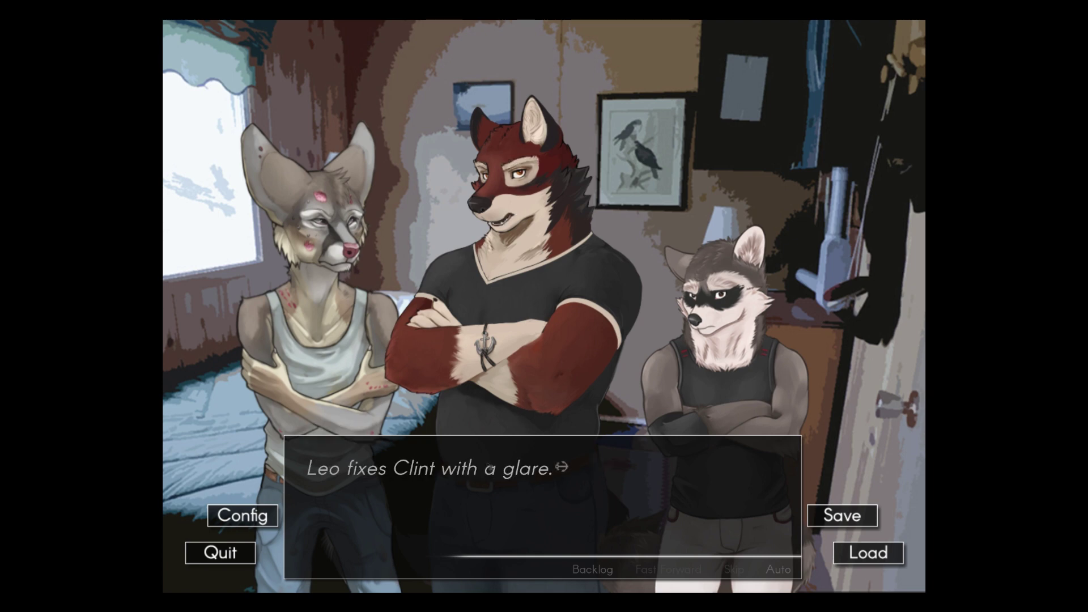
left_click(494, 455)
left_click(495, 455)
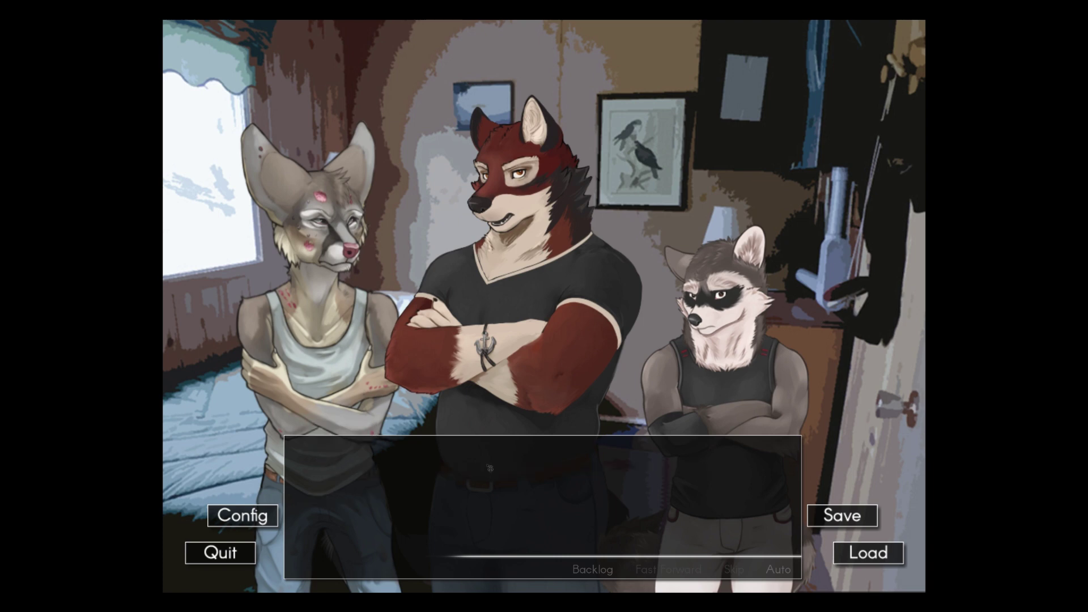
left_click(490, 468)
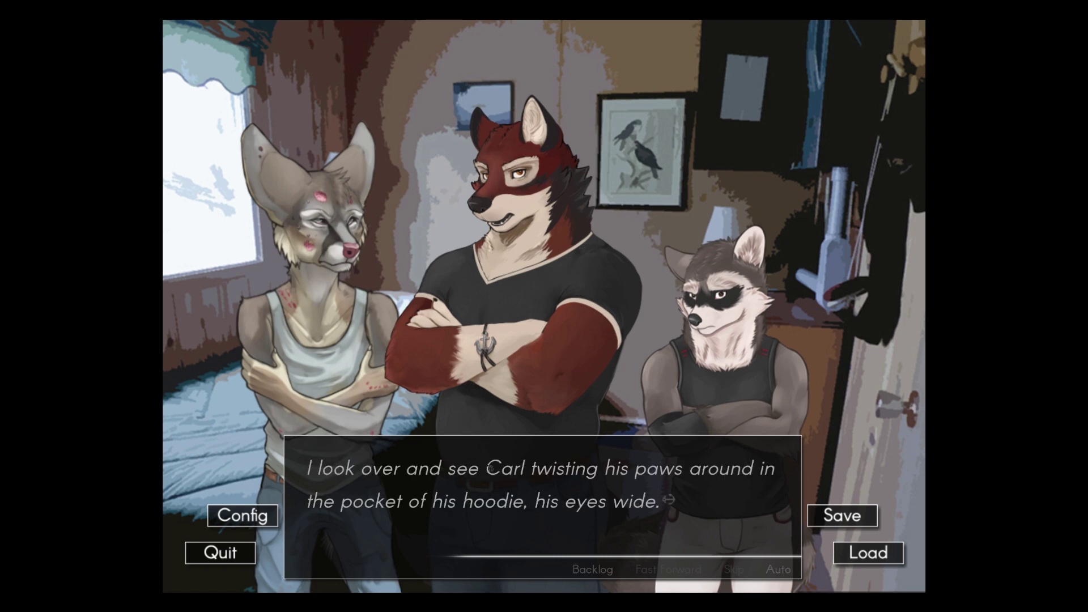
scroll(542, 505, "up", 1)
scroll(541, 506, "up", 1)
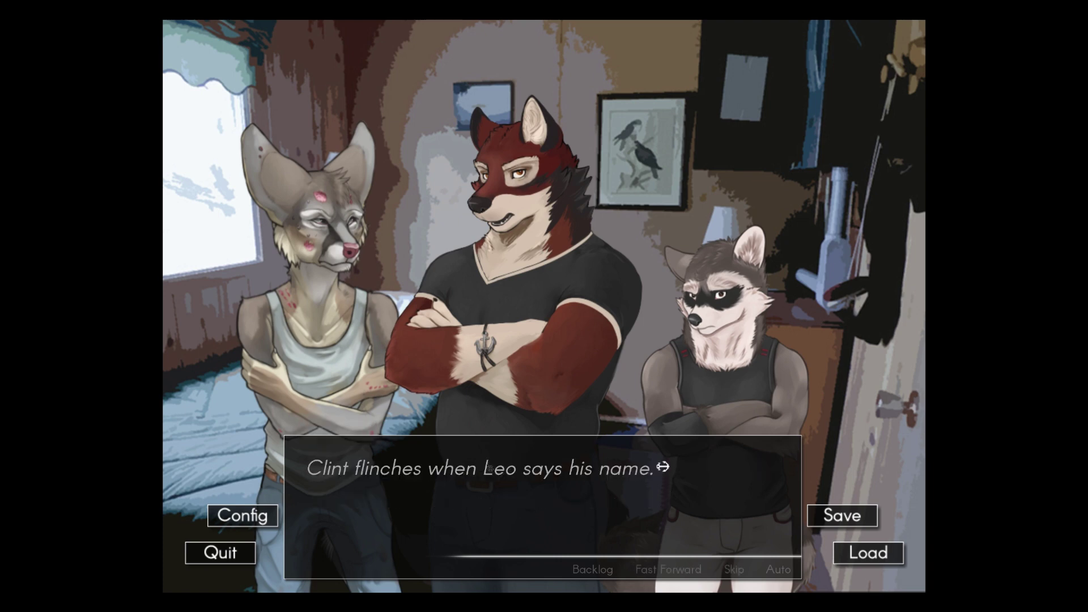
scroll(541, 506, "down", 2)
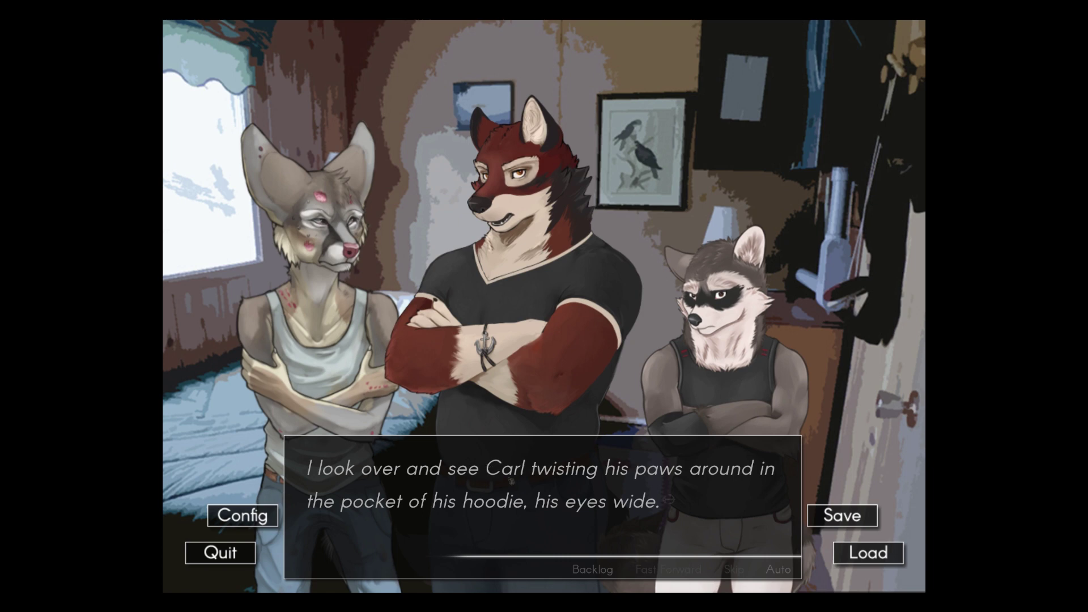
Step: Read the narrator's thoughts about TJ and Leo's darkening demand, 'Tell. Us. Now.'
left_click(510, 480)
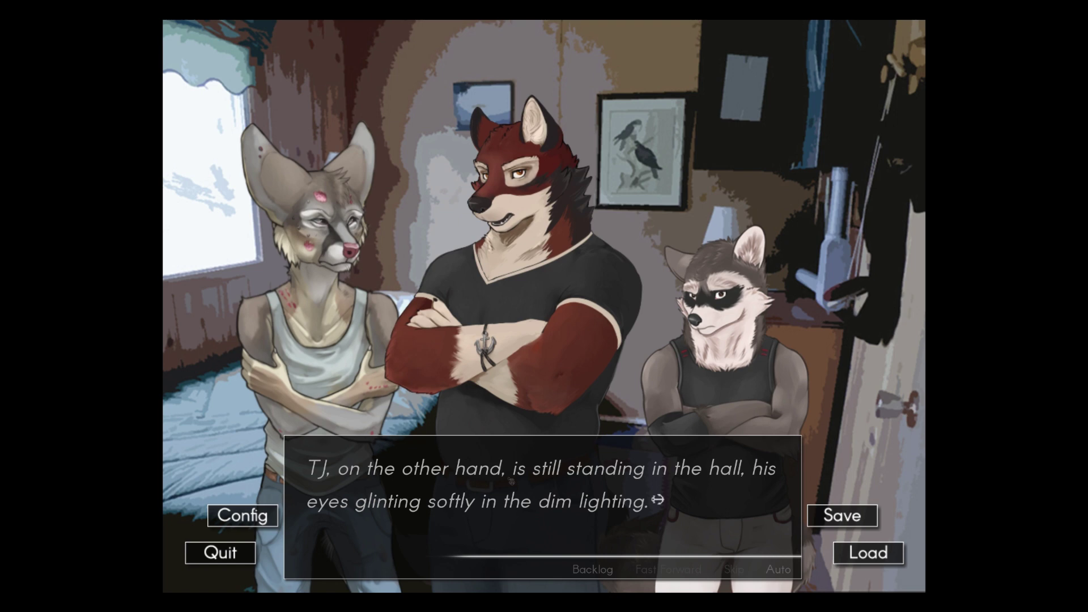
left_click(509, 480)
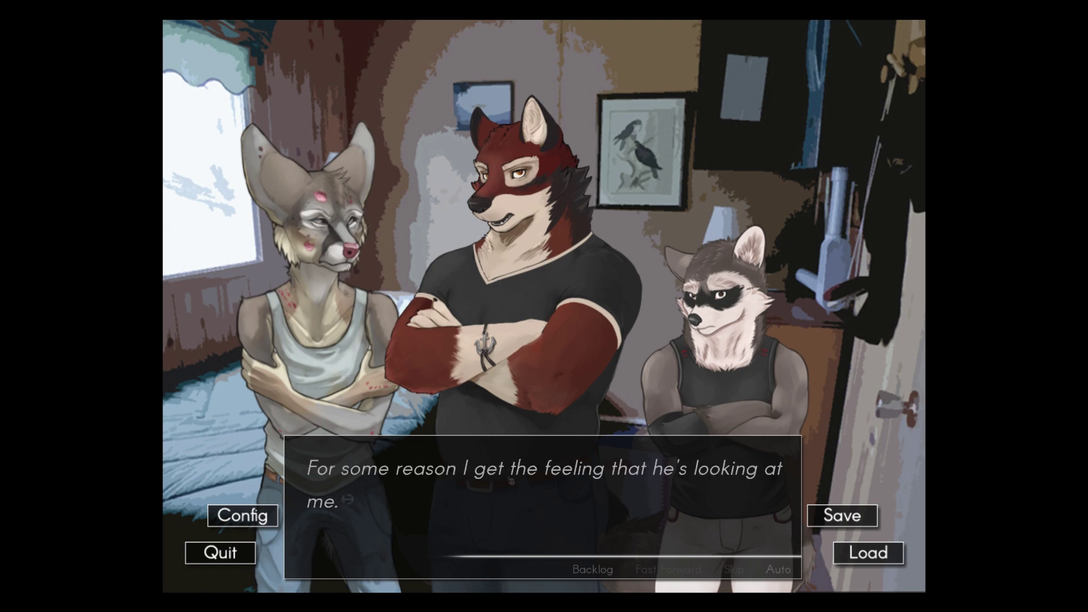
left_click(510, 480)
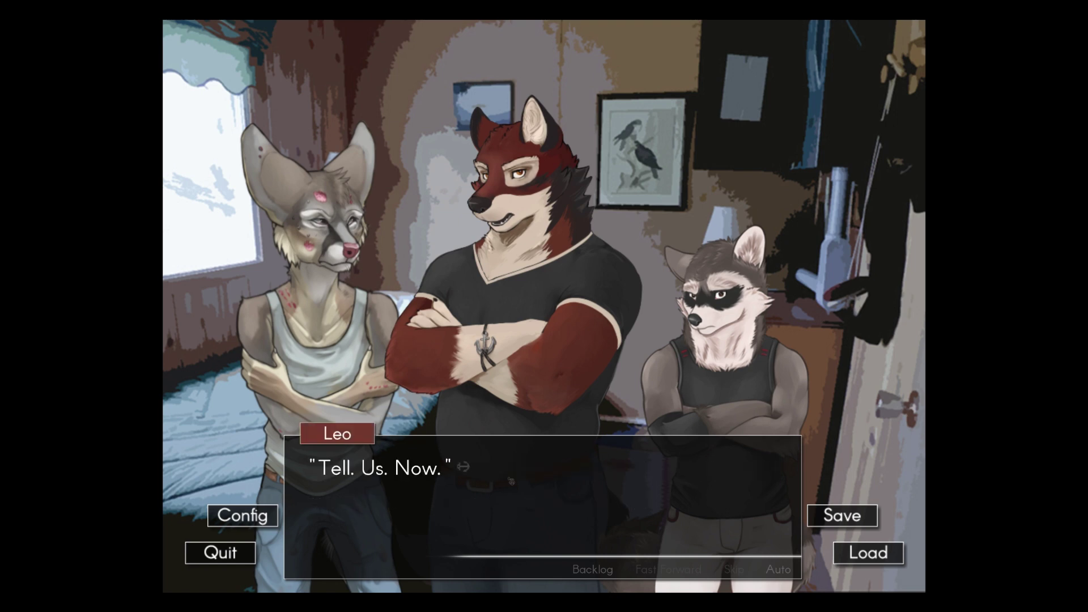
left_click(510, 480)
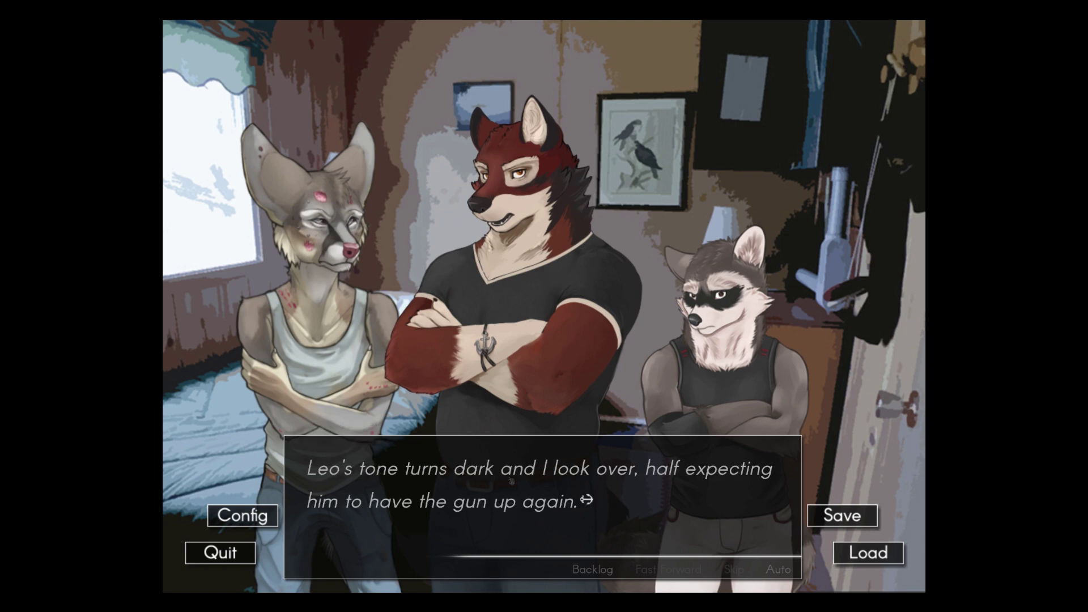
Step: Read on through Leo's twitching trigger finger to '...Even if that someone happens to be Clint.'
left_click(510, 480)
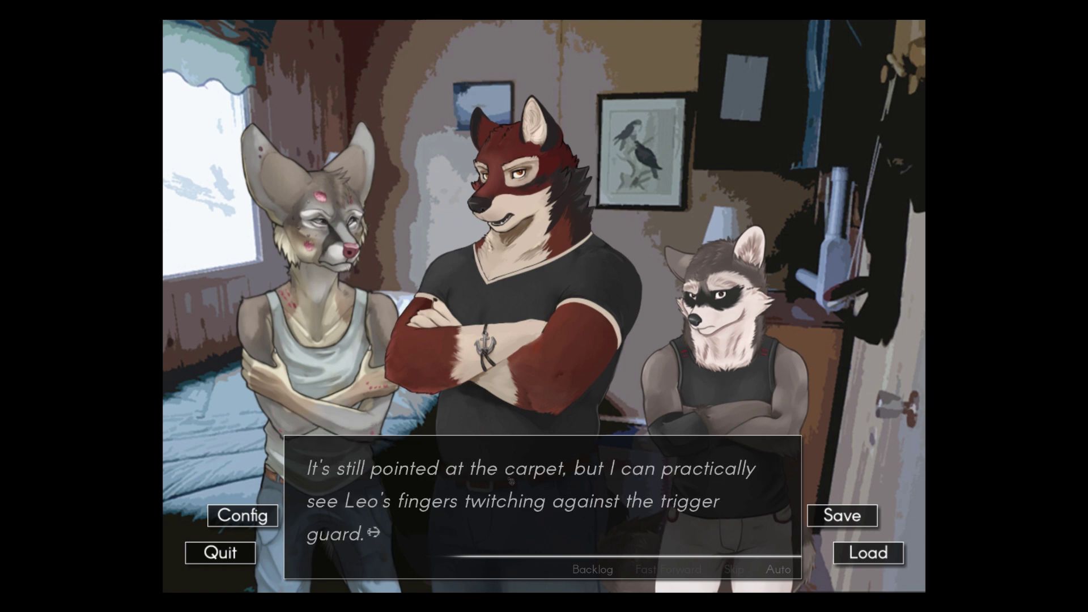
left_click(510, 481)
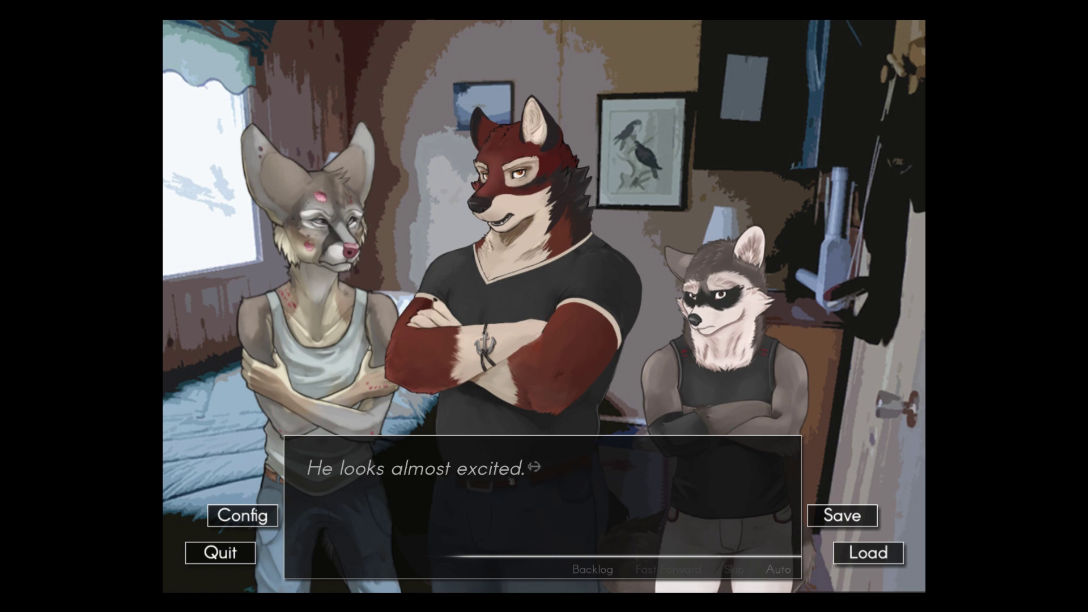
left_click(510, 480)
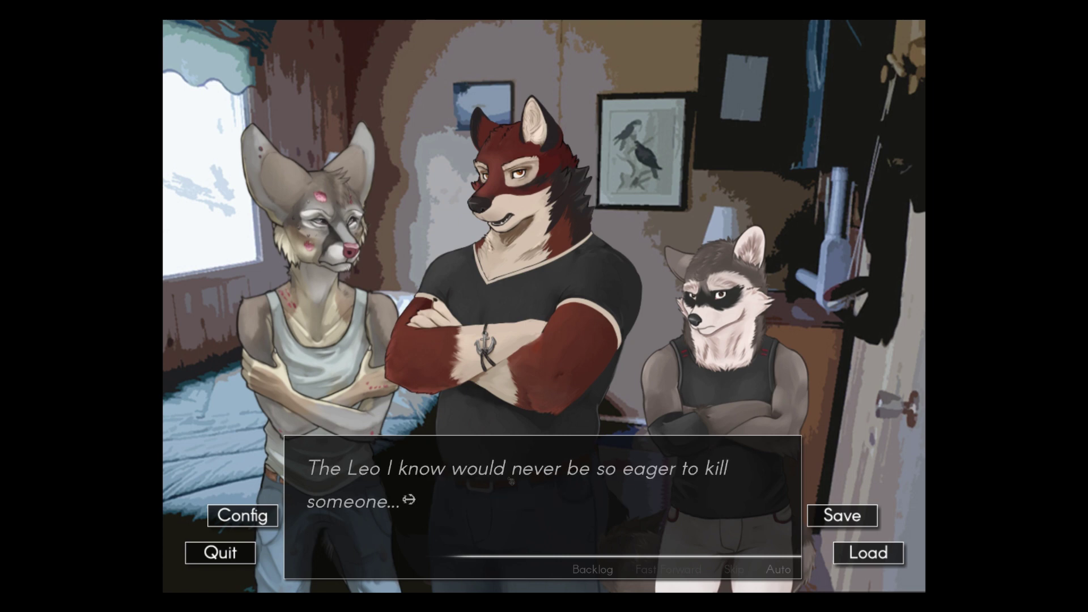
left_click(511, 480)
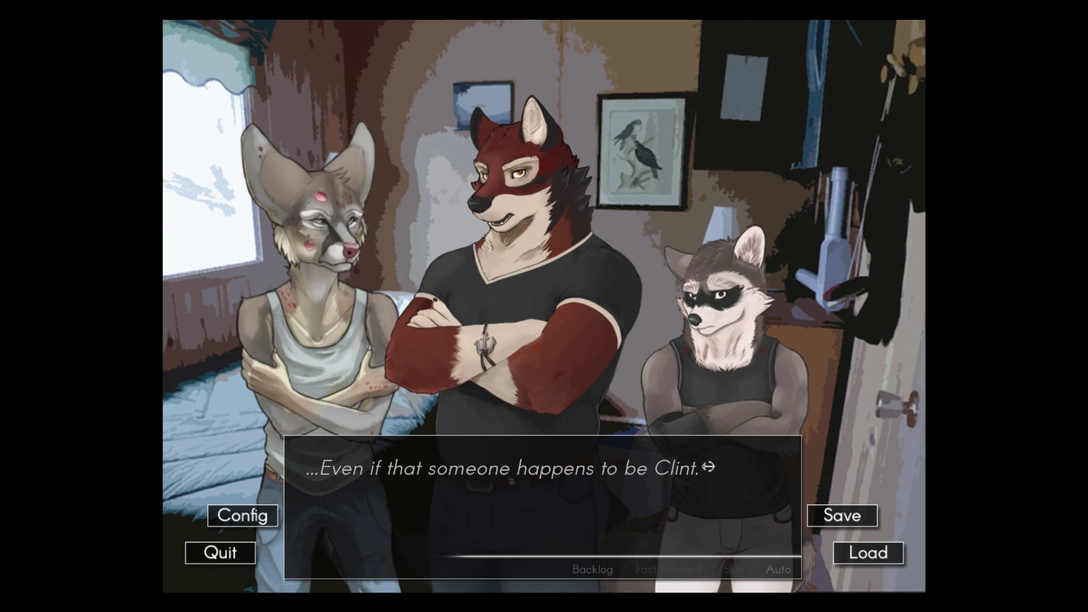